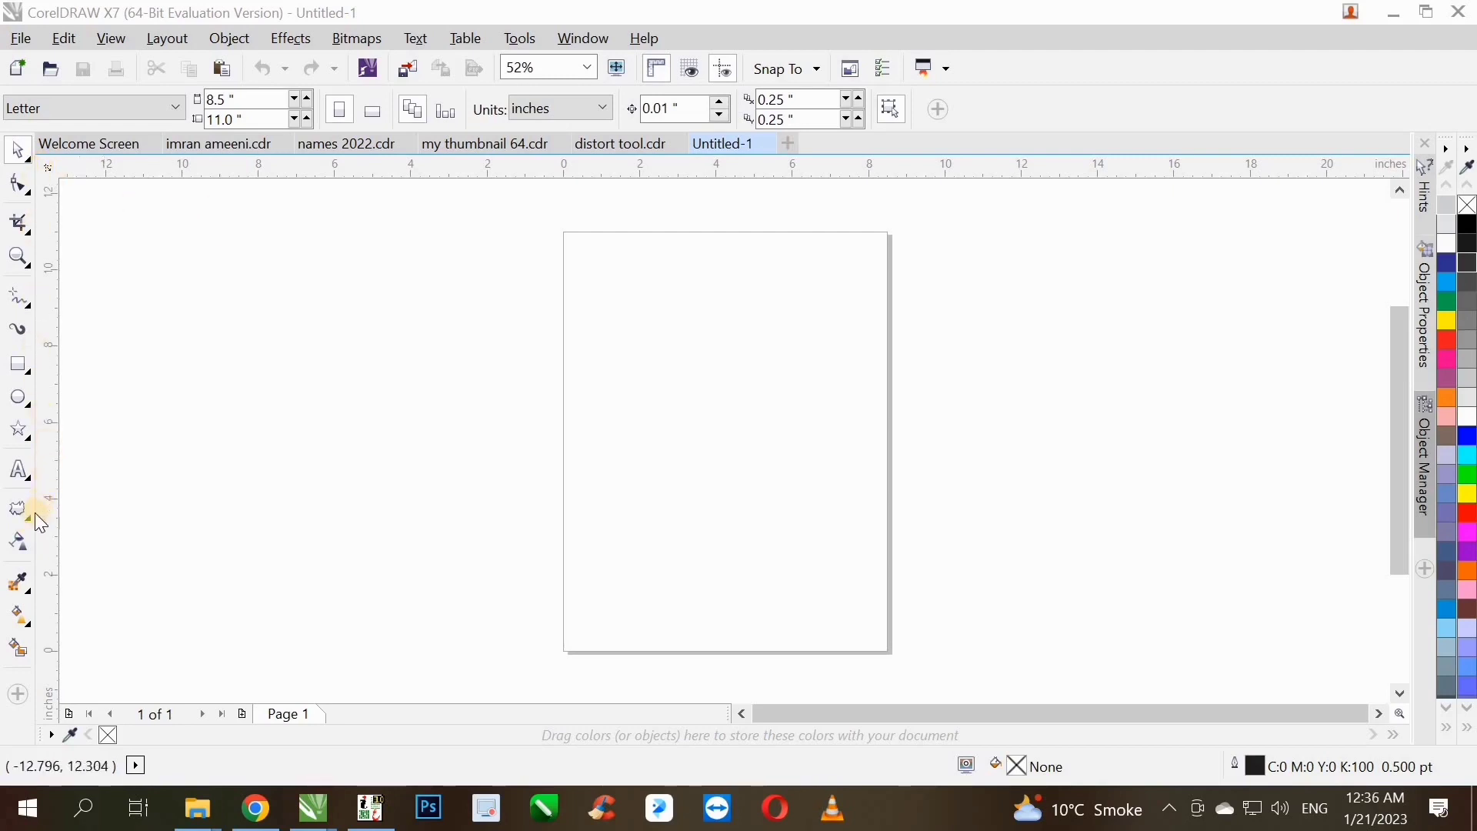
pyautogui.click(31, 517)
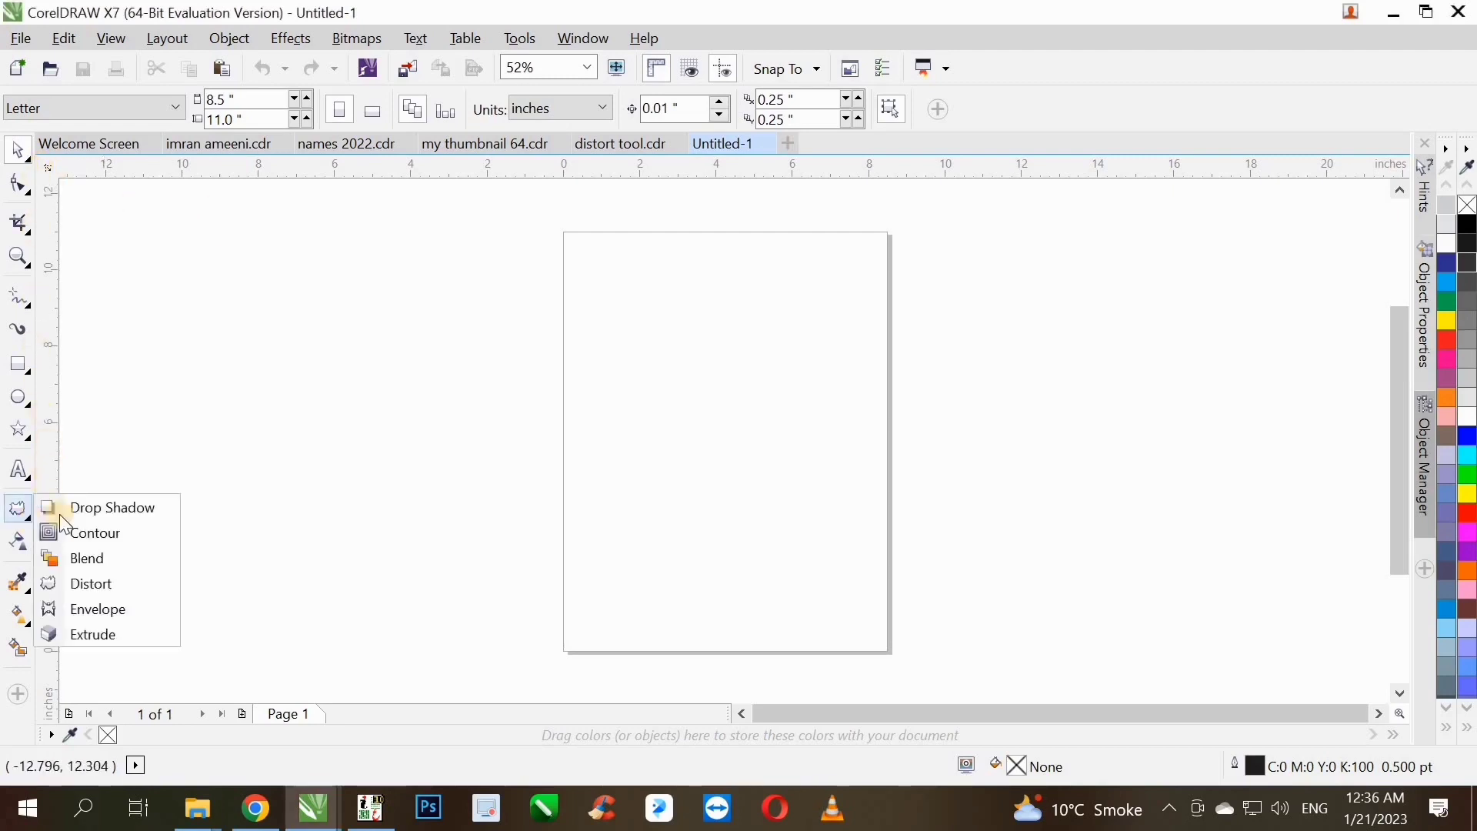
pyautogui.click(135, 584)
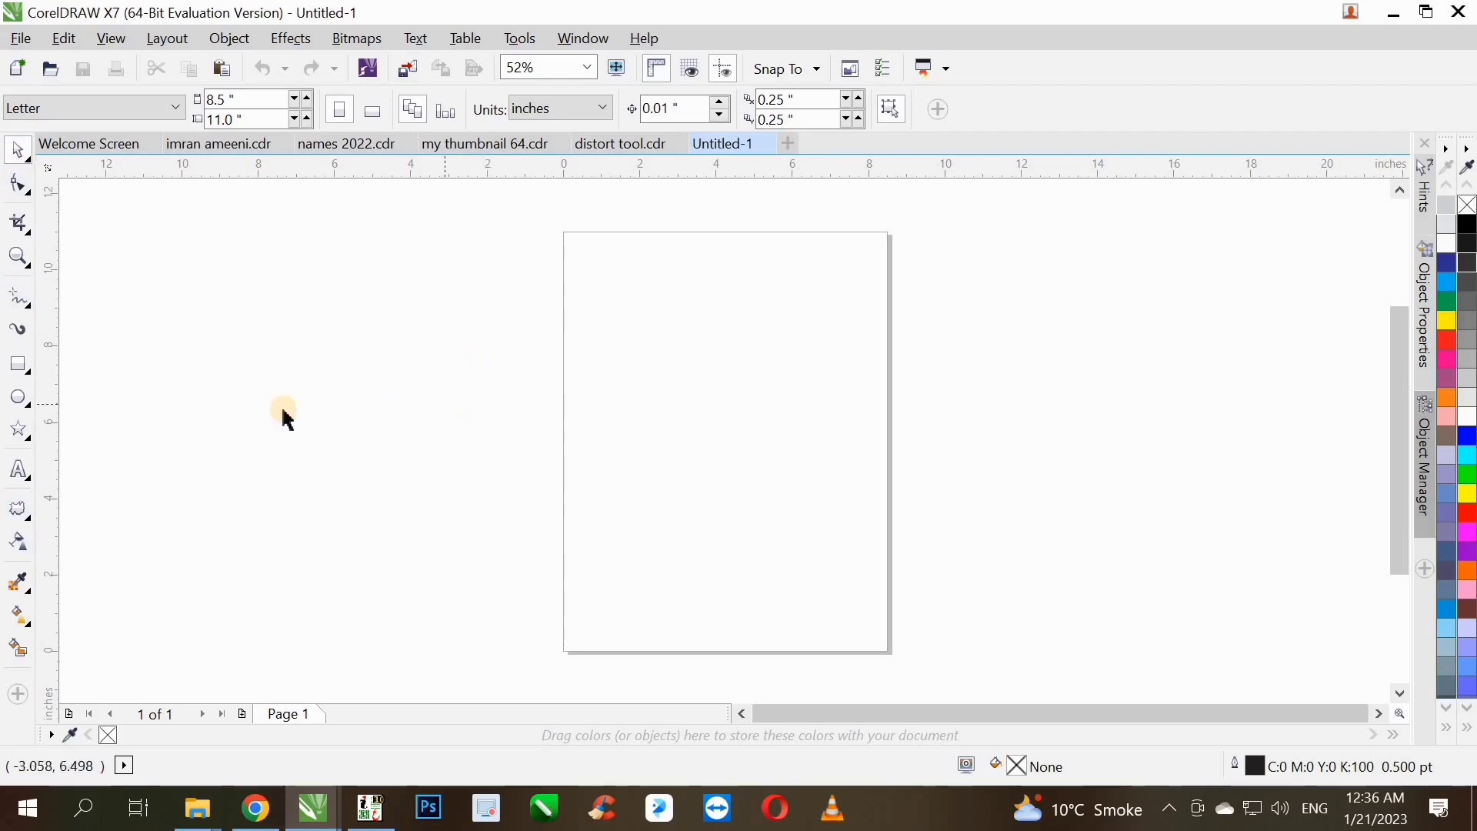
# - Draw a square about 3.49 in wide in the page's upper-left area and an ellipse about 3.81 by 3.69 in beside it
pyautogui.click(20, 365)
pyautogui.moveTo(579, 271)
pyautogui.mouseDown()
pyautogui.moveTo(712, 370)
pyautogui.moveTo(715, 403)
pyautogui.mouseUp()
pyautogui.click(18, 150)
pyautogui.click(18, 398)
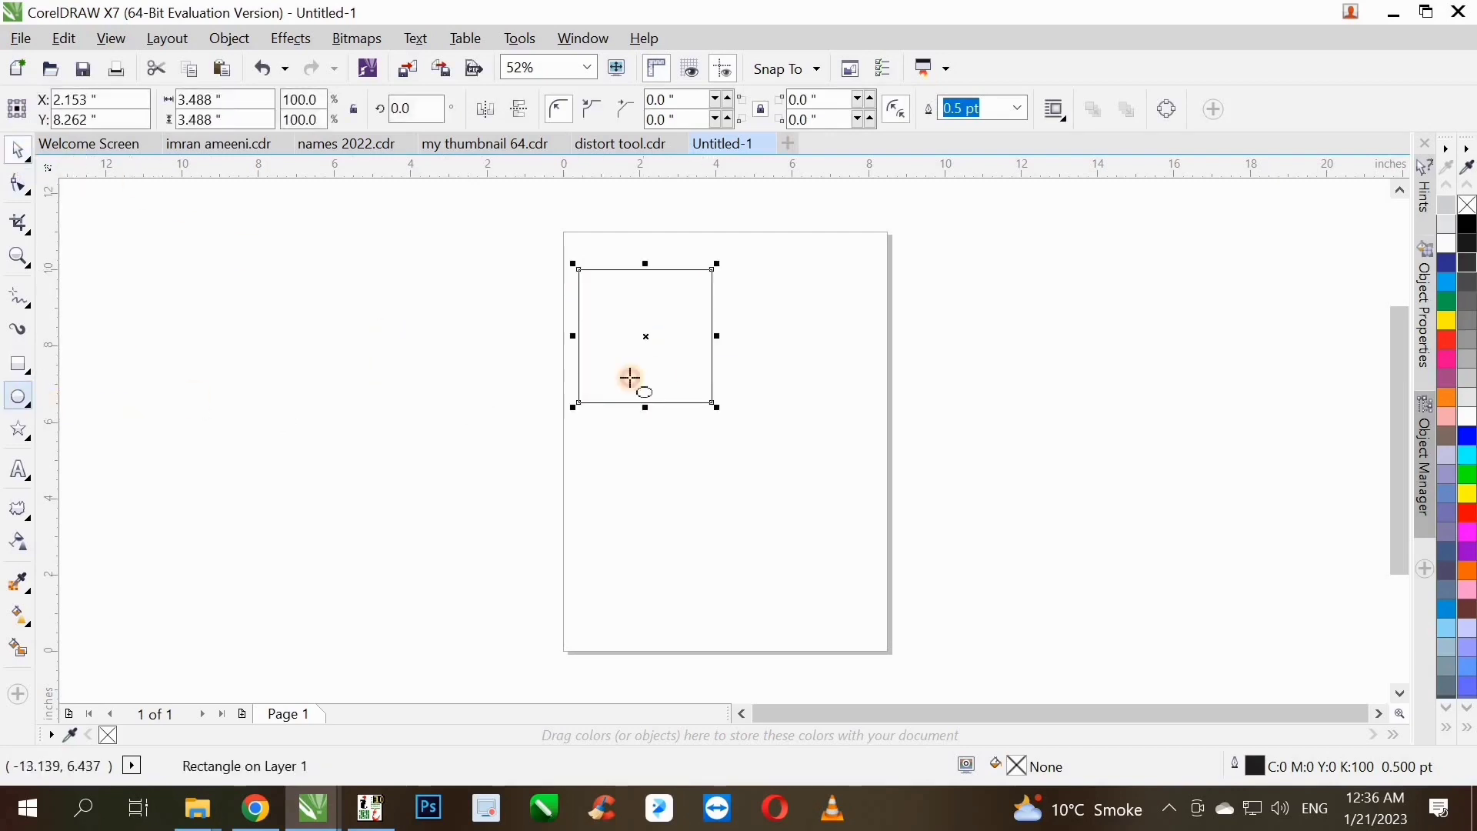
pyautogui.moveTo(735, 264); pyautogui.dragTo(893, 416)
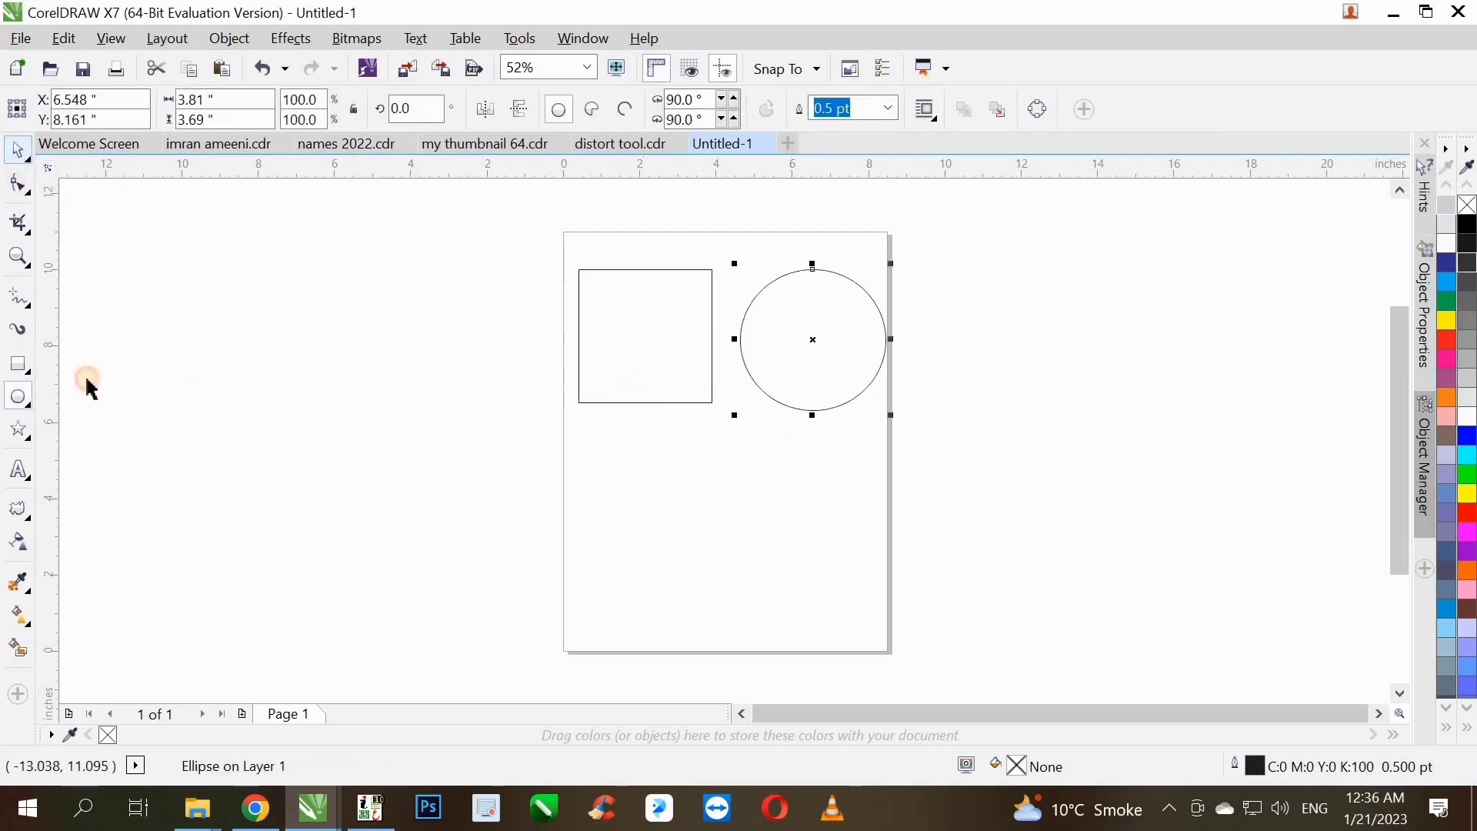
# - Draw a five-pointed star about 2.4 by 2.6 in beside the page, on the square's side
pyautogui.click(18, 430)
pyautogui.moveTo(401, 276); pyautogui.dragTo(500, 380)
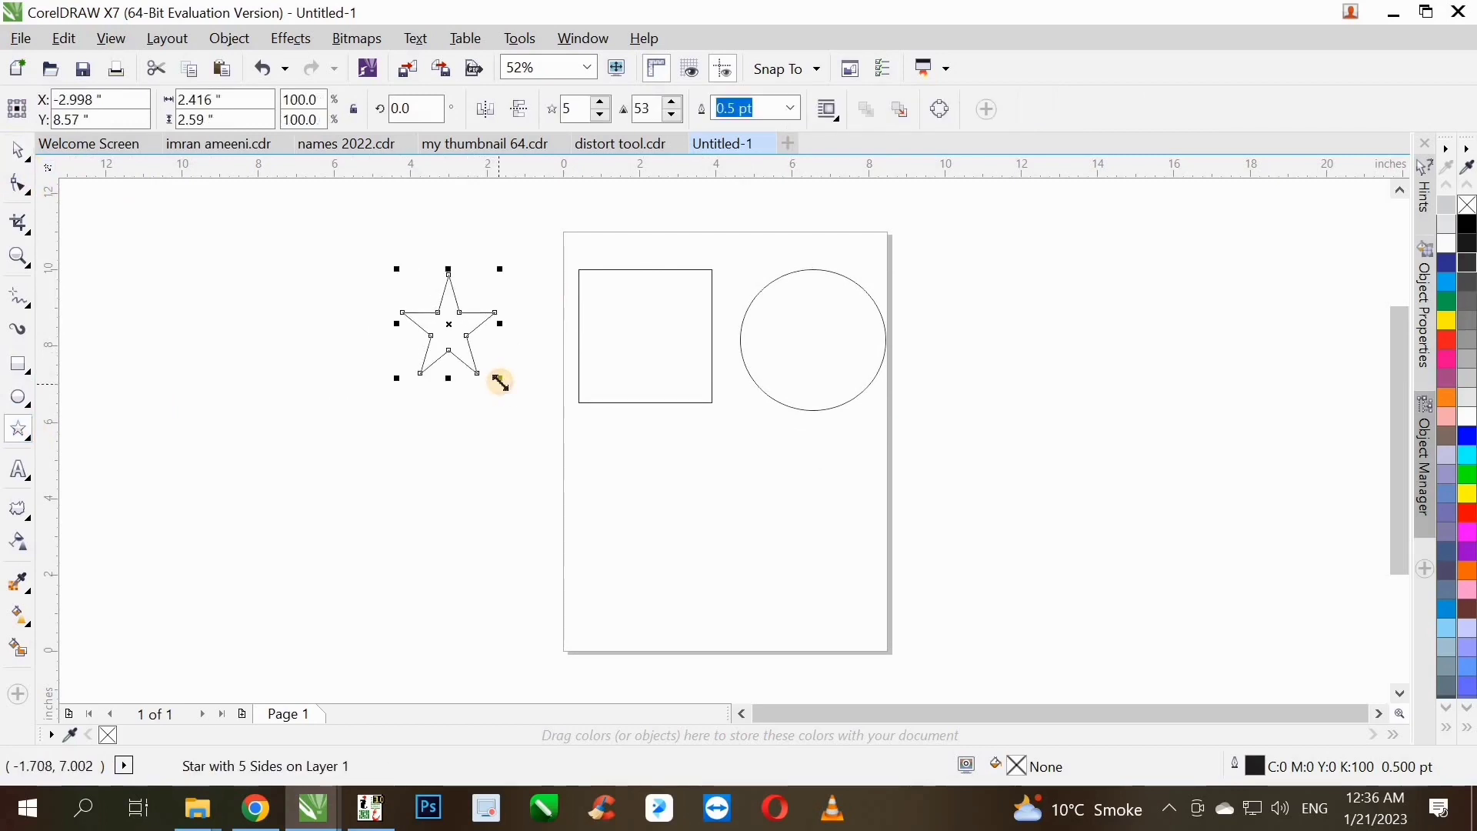
pyautogui.click(19, 149)
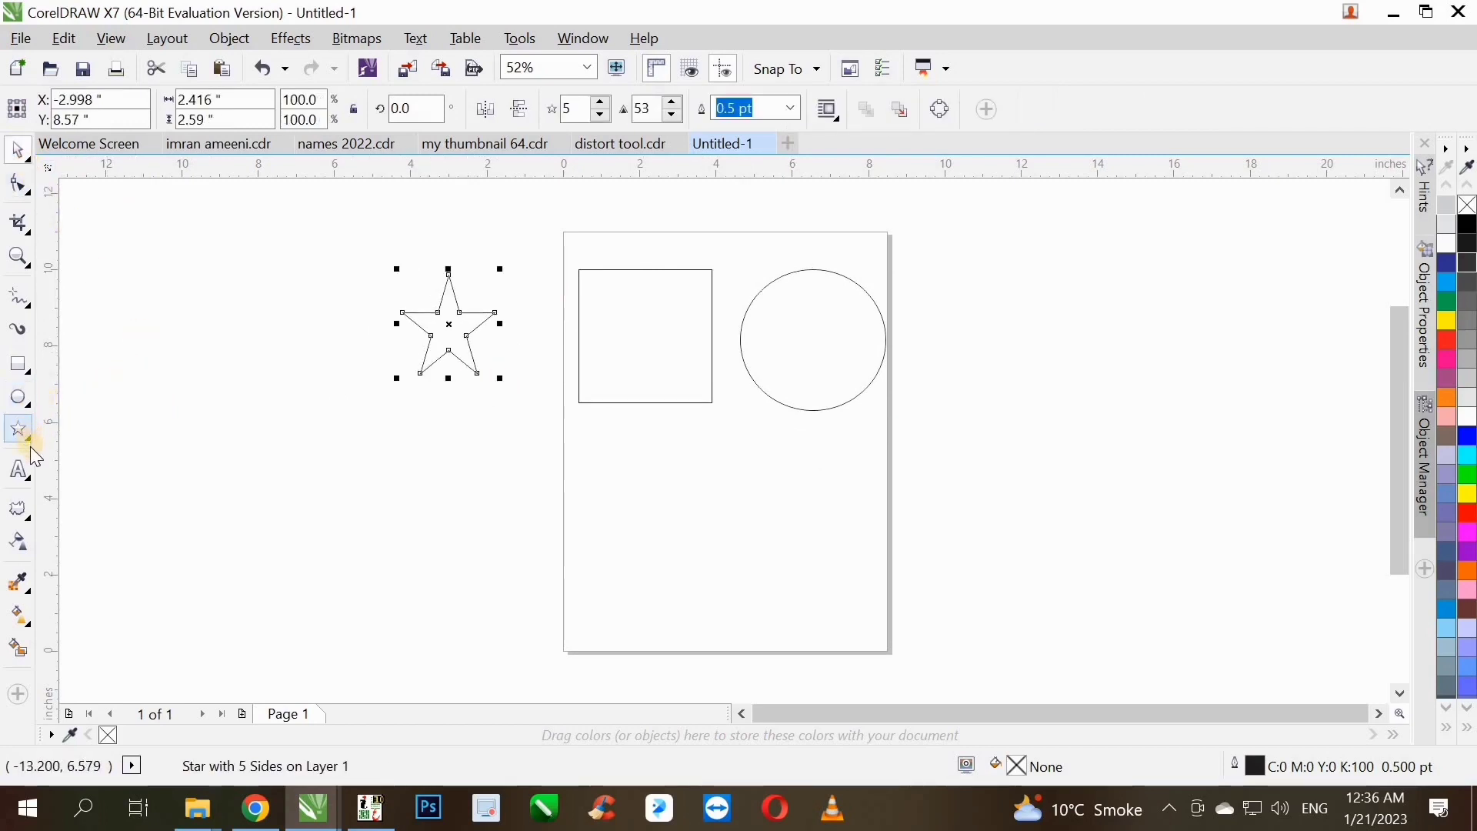
# - Add the artistic text "A" outside the page on the ellipse's side
pyautogui.click(31, 478)
pyautogui.click(65, 468)
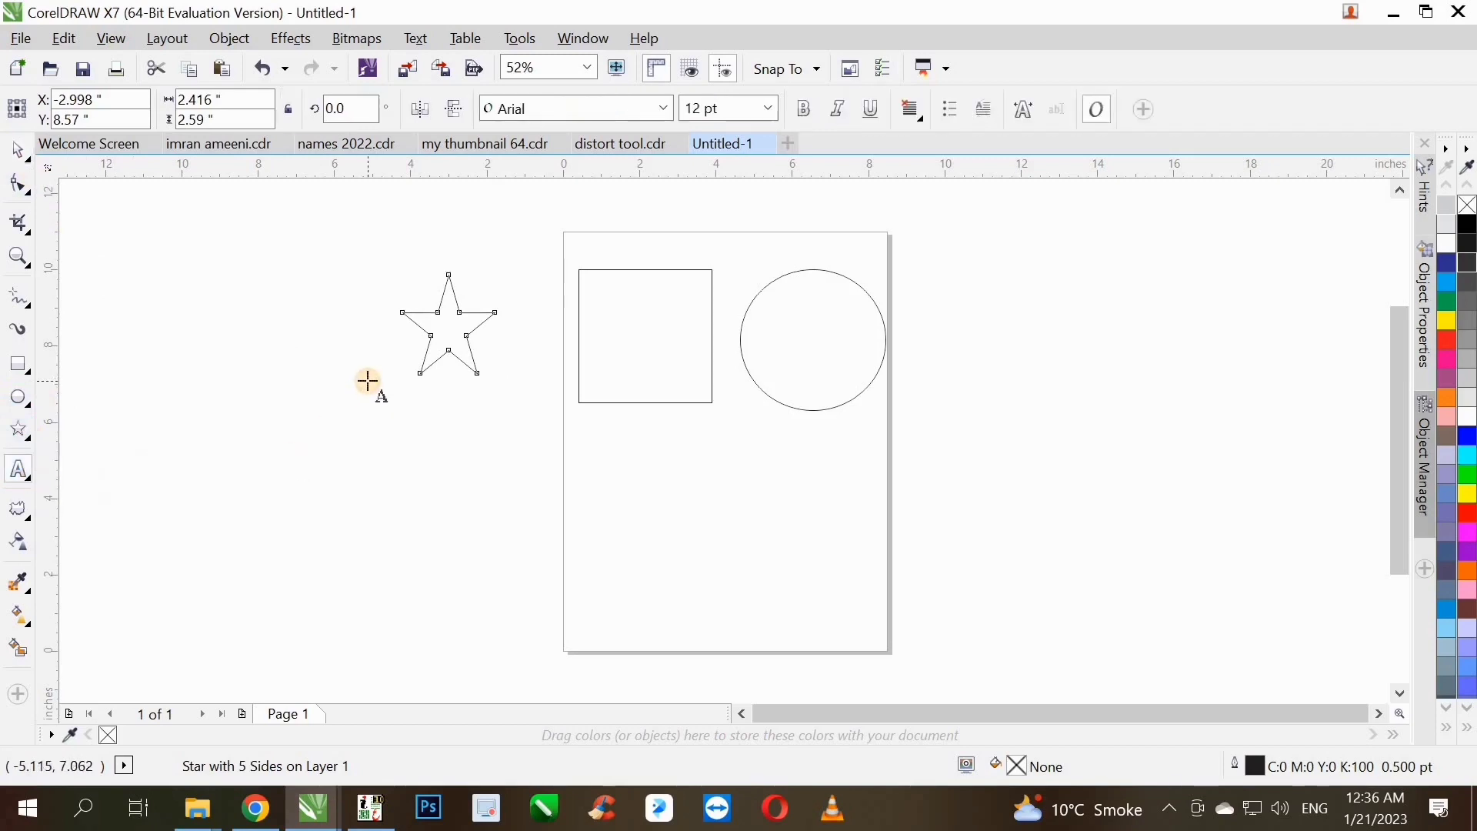
pyautogui.scroll(-2, 369, 381)
pyautogui.scroll(4, 687, 362)
pyautogui.click(736, 327)
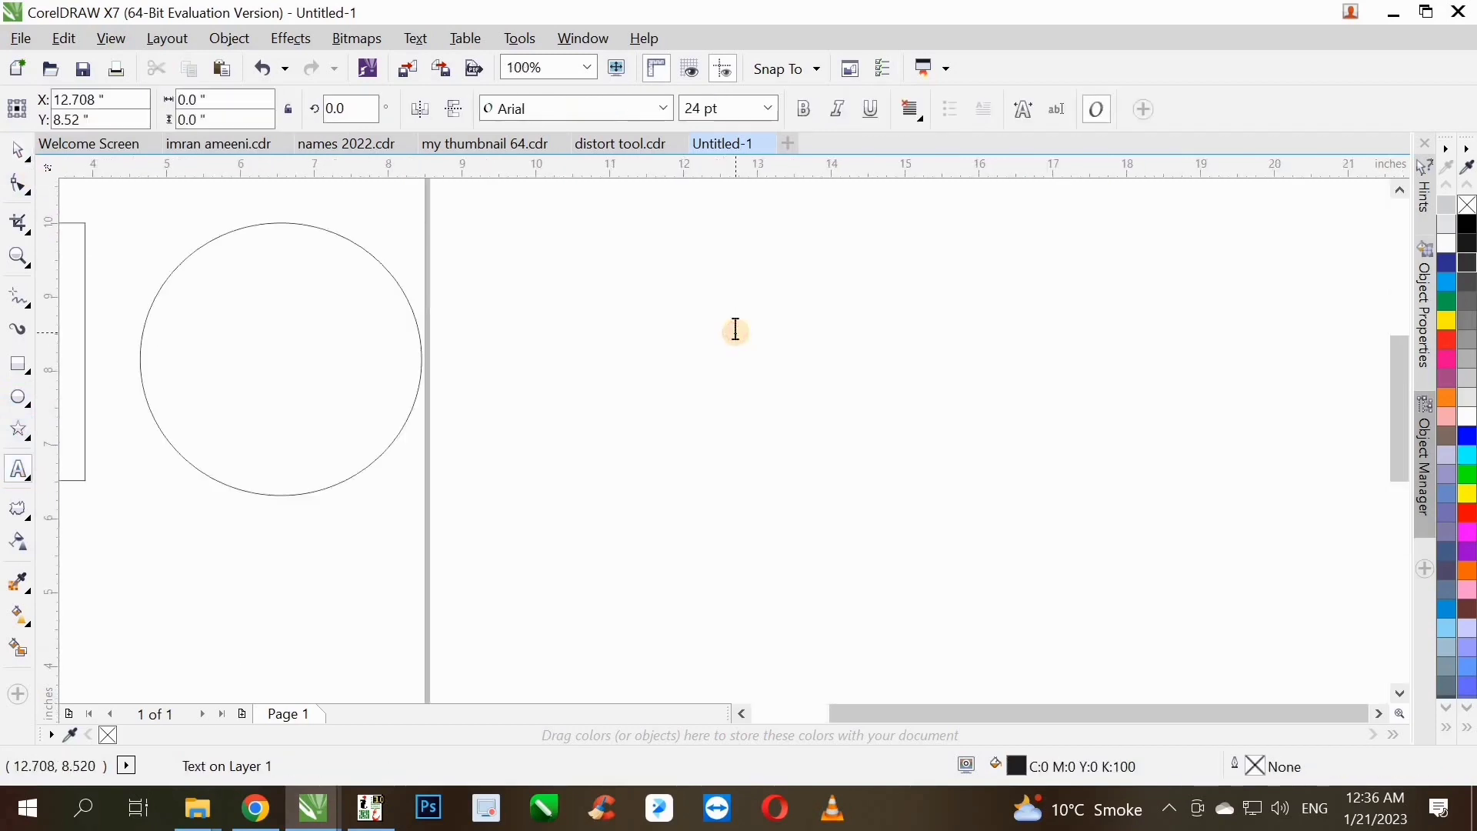
pyautogui.write('A')
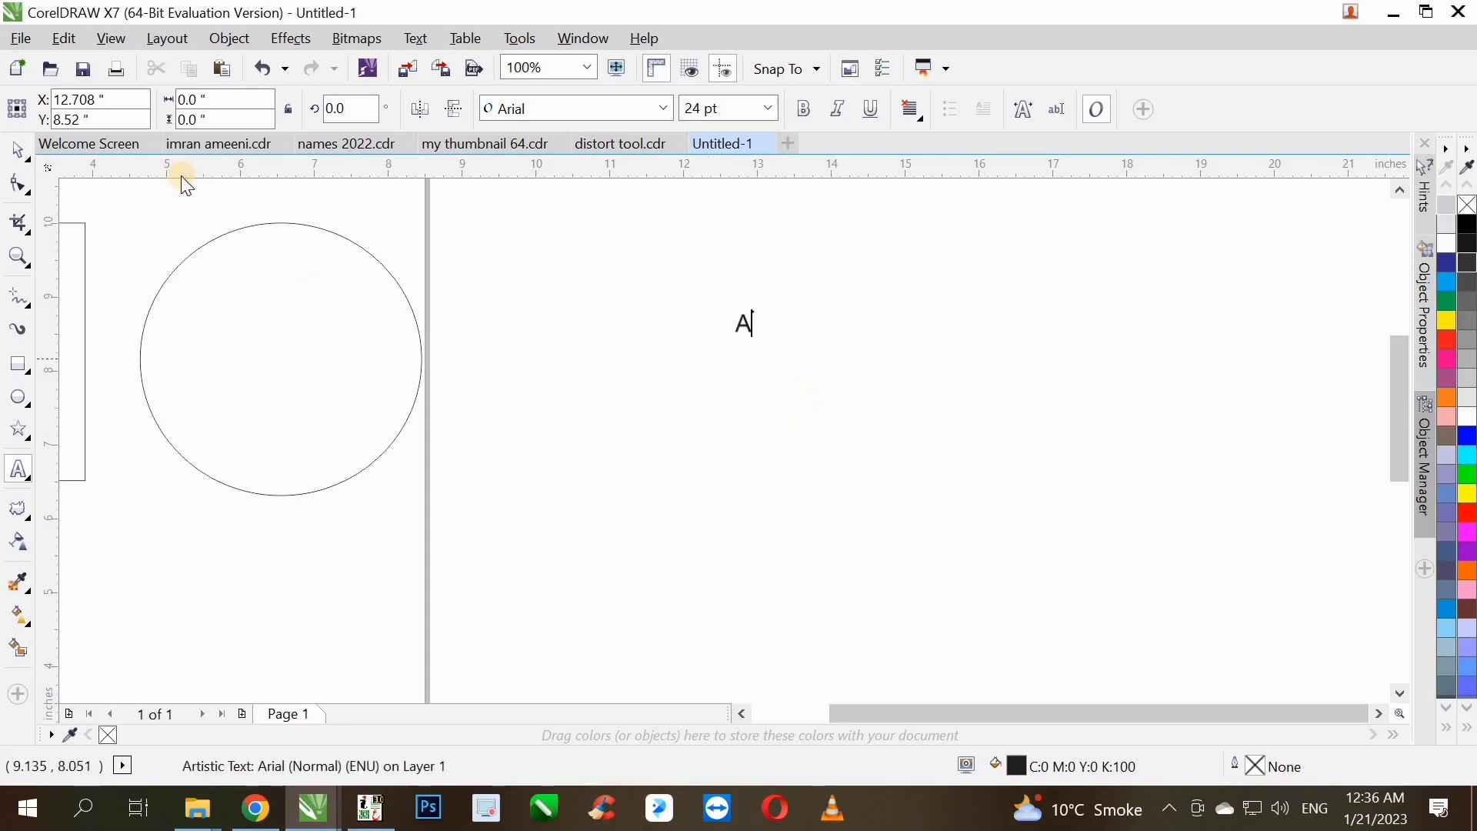
pyautogui.click(25, 153)
# - Enlarge the letter "A" and move it next to the page, level with the ellipse
pyautogui.moveTo(759, 338); pyautogui.dragTo(979, 465)
pyautogui.scroll(-2, 913, 350)
pyautogui.moveTo(862, 363); pyautogui.dragTo(766, 342)
# - Select the square and activate the Distort tool on it
pyautogui.click(650, 341)
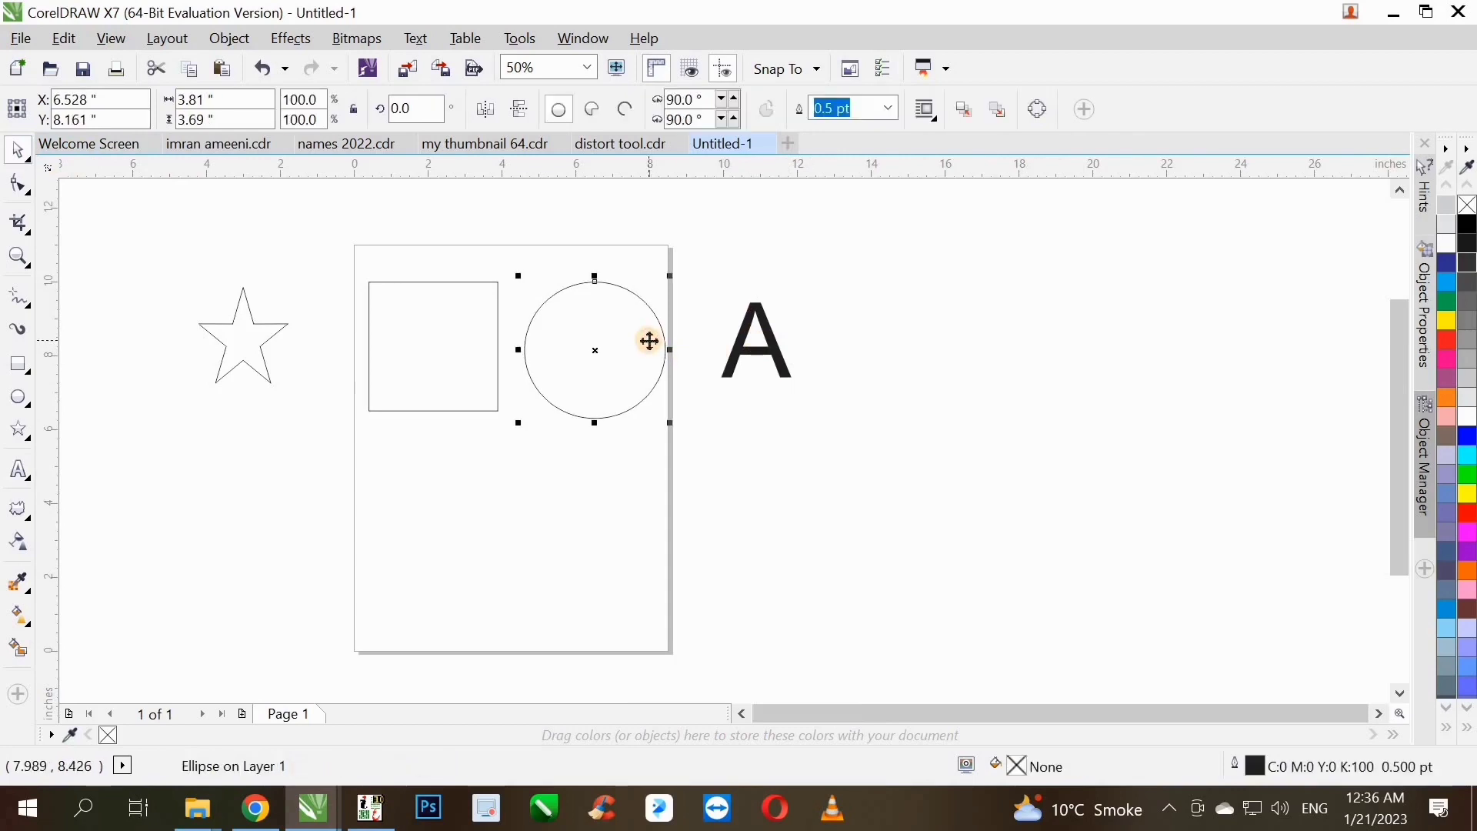
pyautogui.click(359, 351)
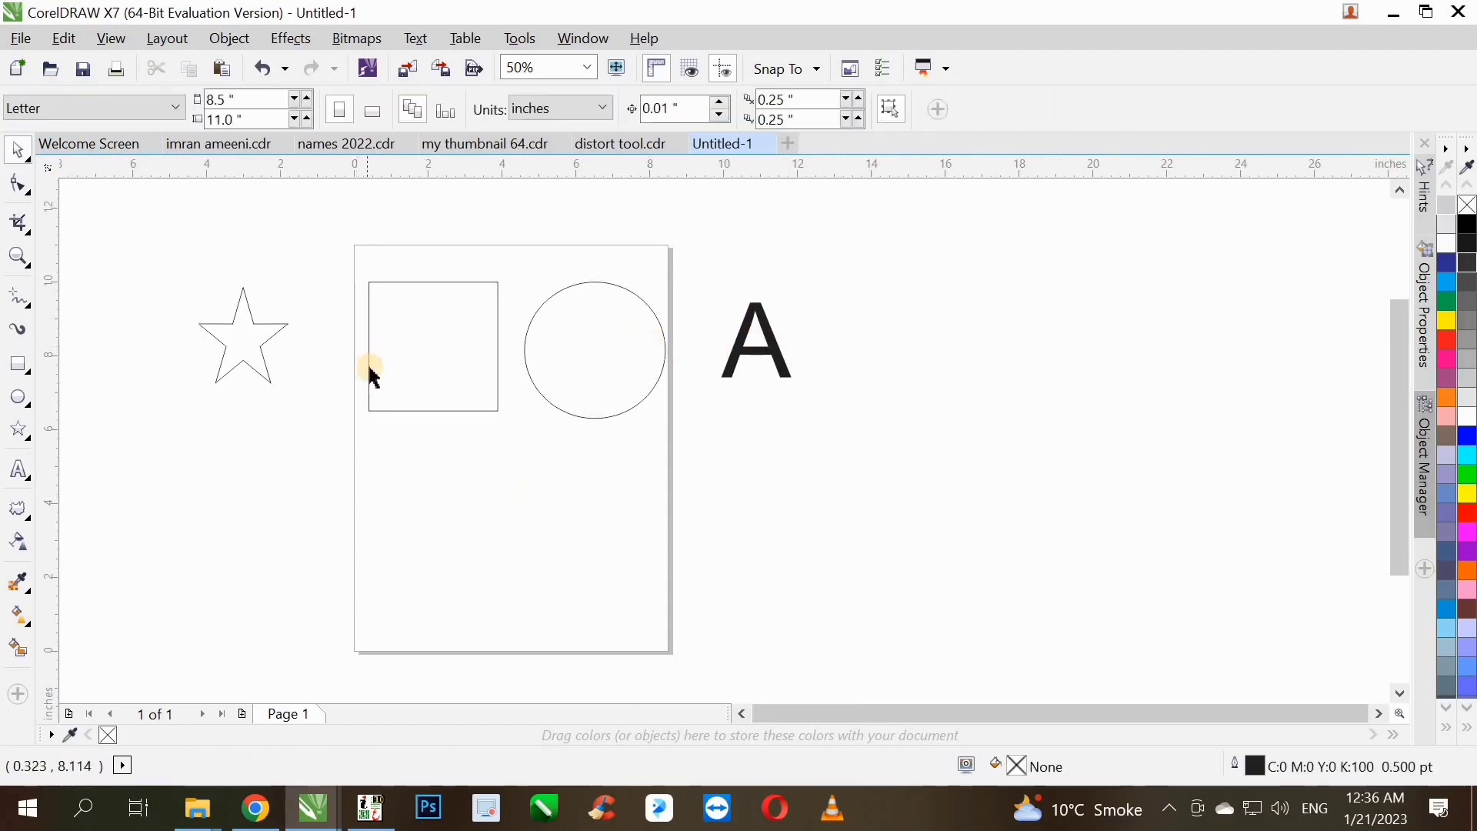
pyautogui.click(399, 331)
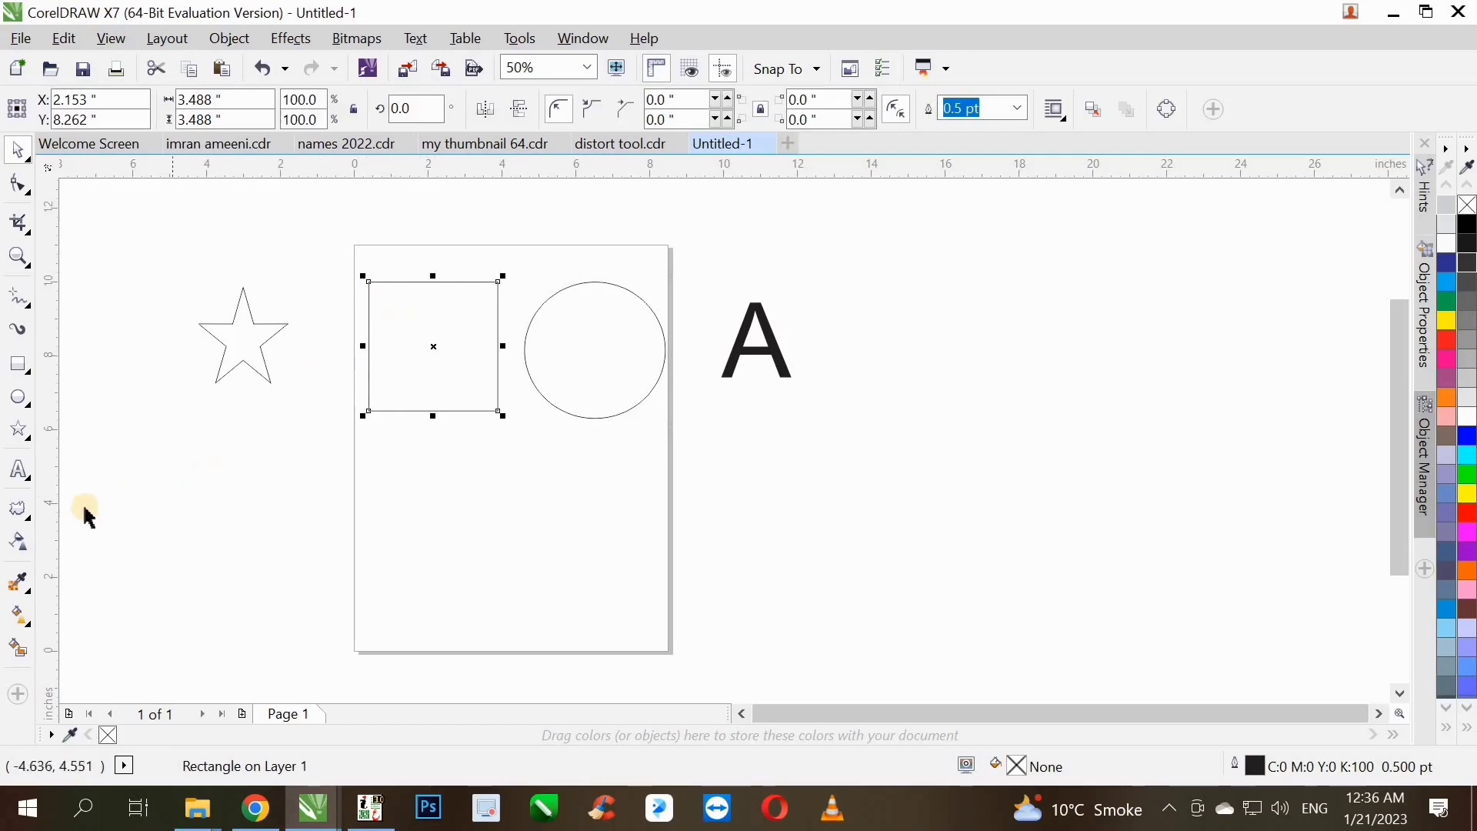
pyautogui.click(23, 514)
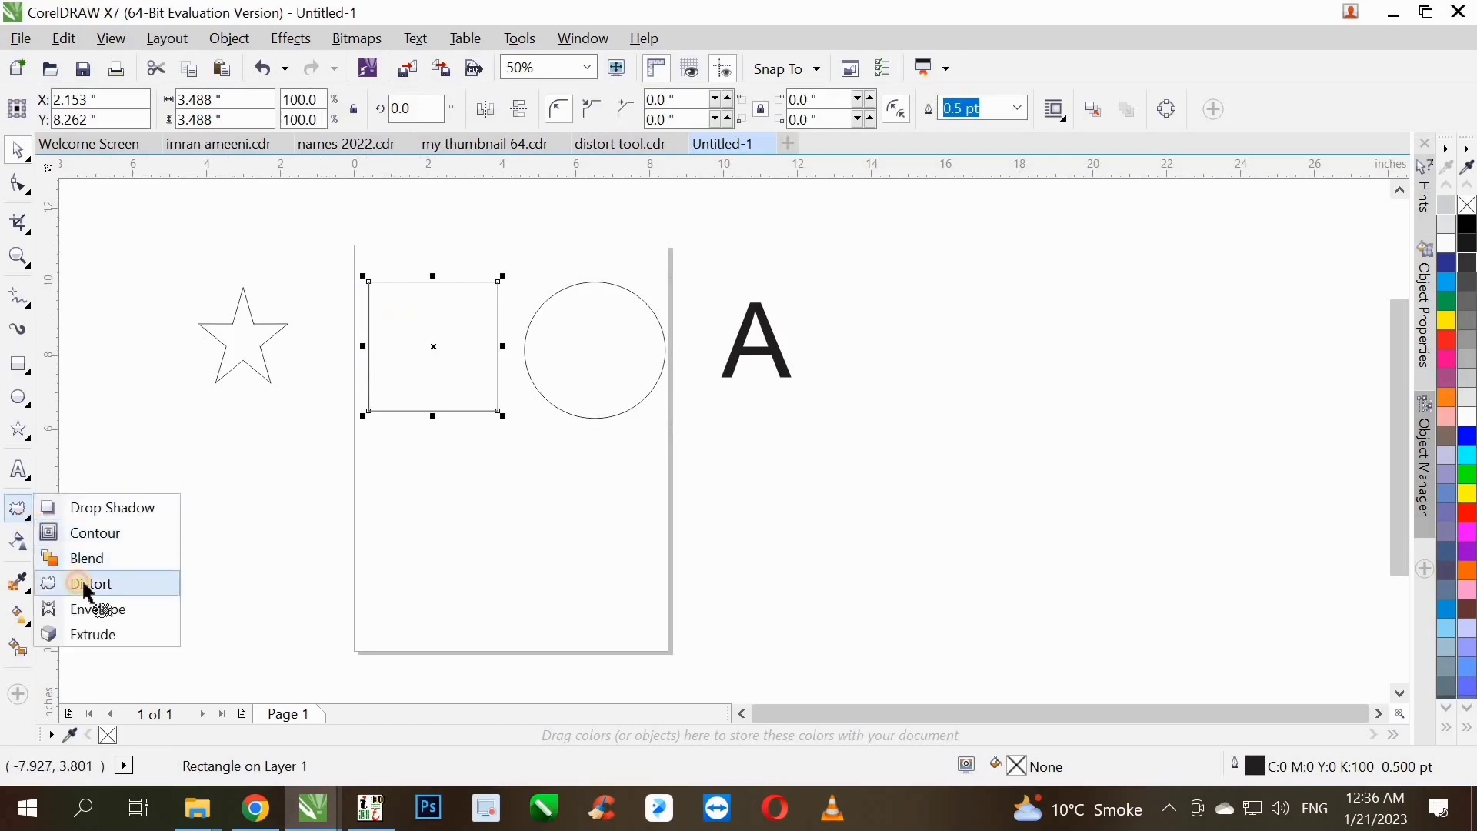
pyautogui.click(89, 587)
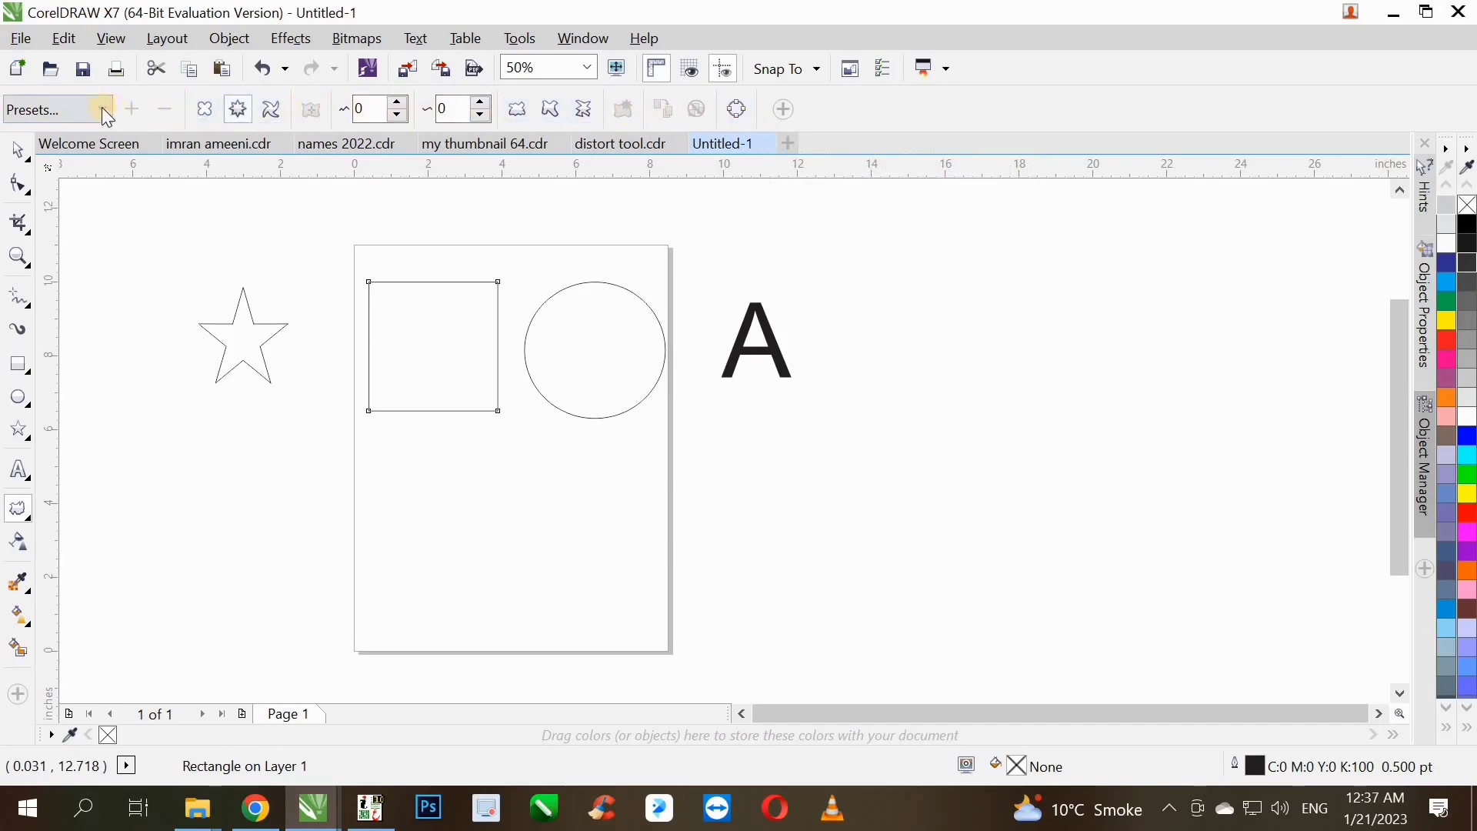
pyautogui.scroll(2, 339, 288)
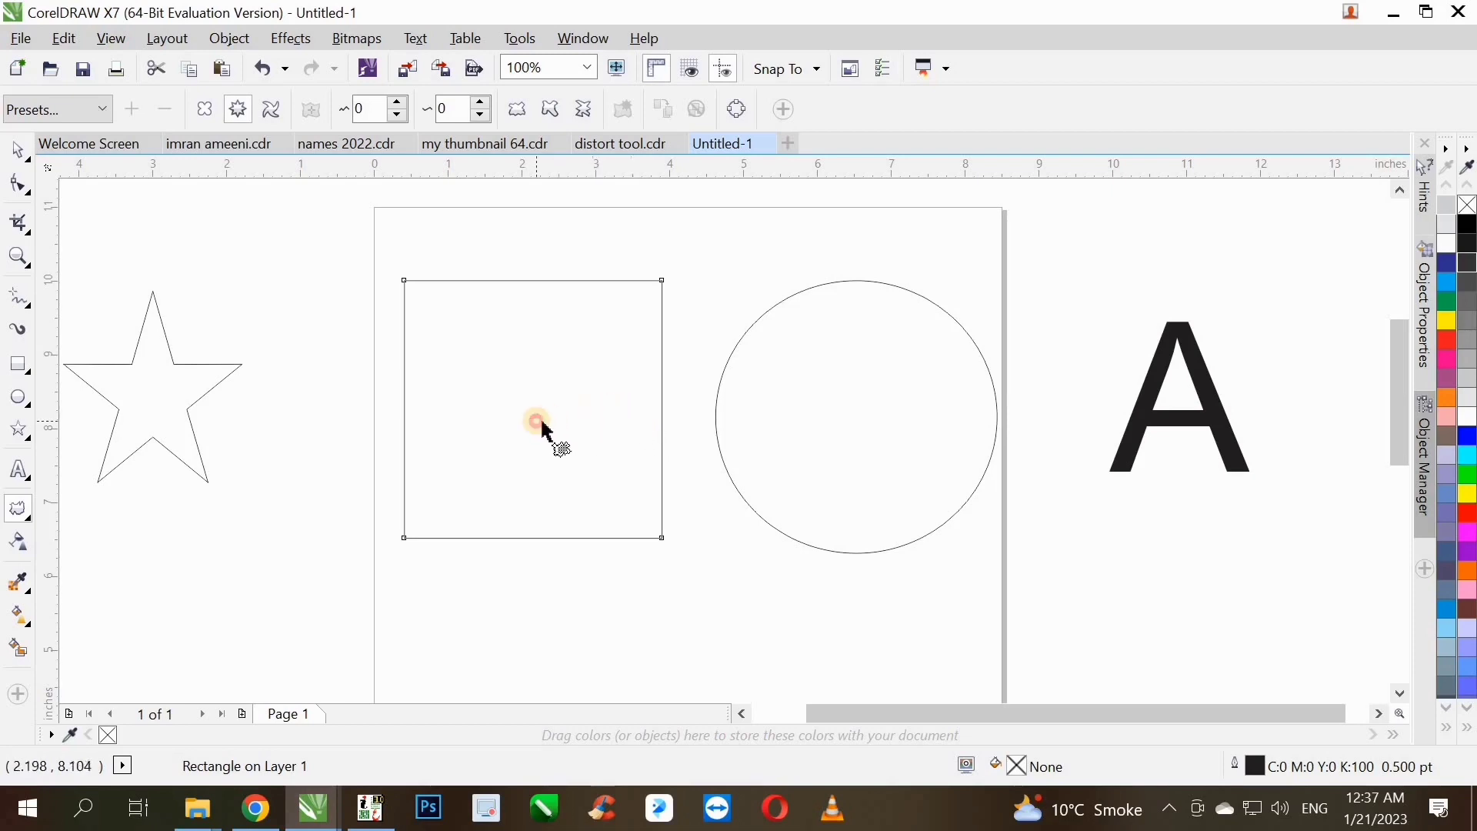
# - Try zipper distortions on the square from its centre and its upper edge, and undo both
pyautogui.moveTo(537, 421); pyautogui.dragTo(629, 395)
pyautogui.moveTo(564, 277); pyautogui.dragTo(557, 338)
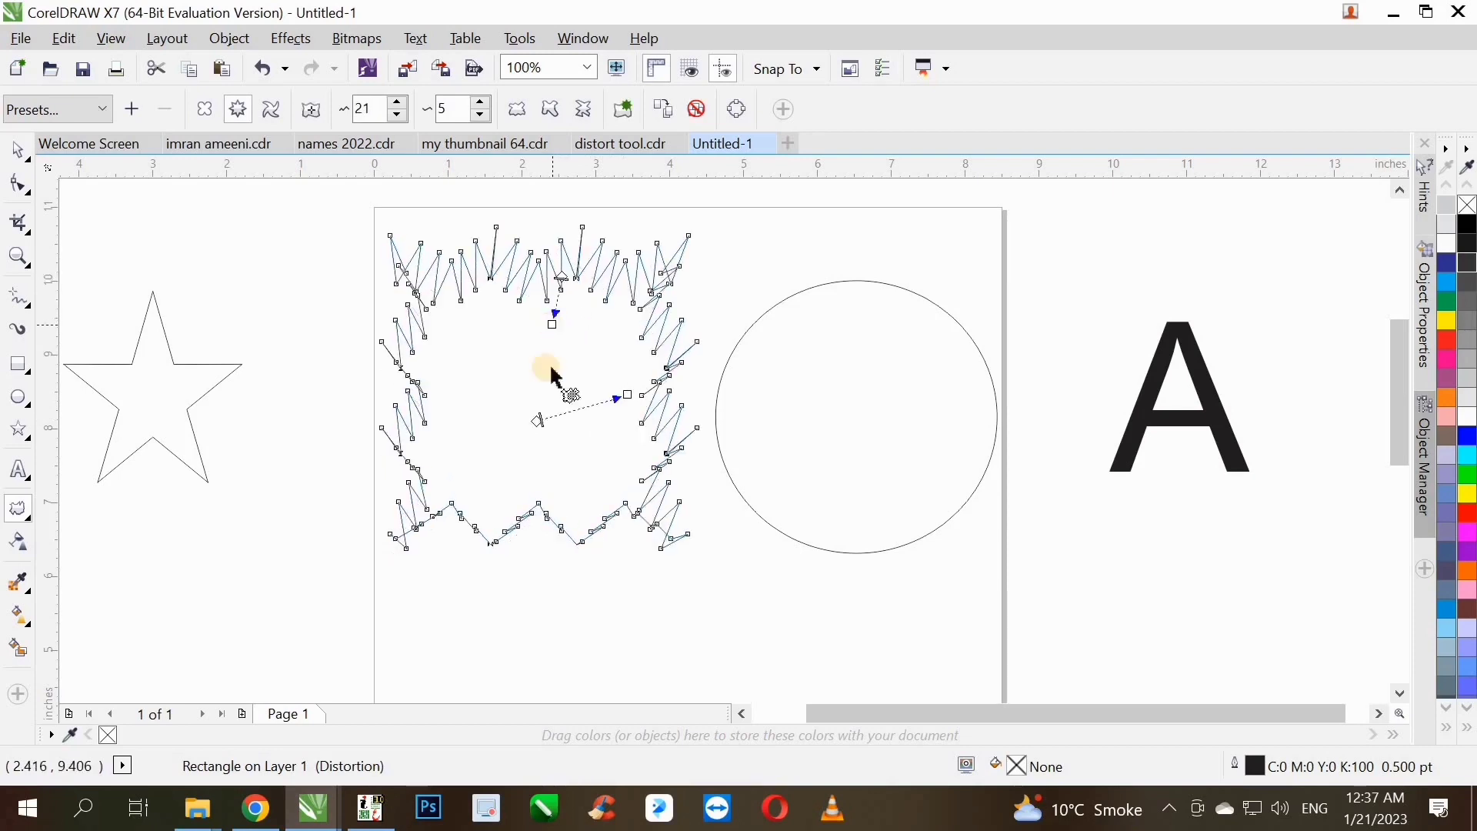
pyautogui.hotkey('ctrl', 'z')
pyautogui.hotkey('ctrl', 'z')
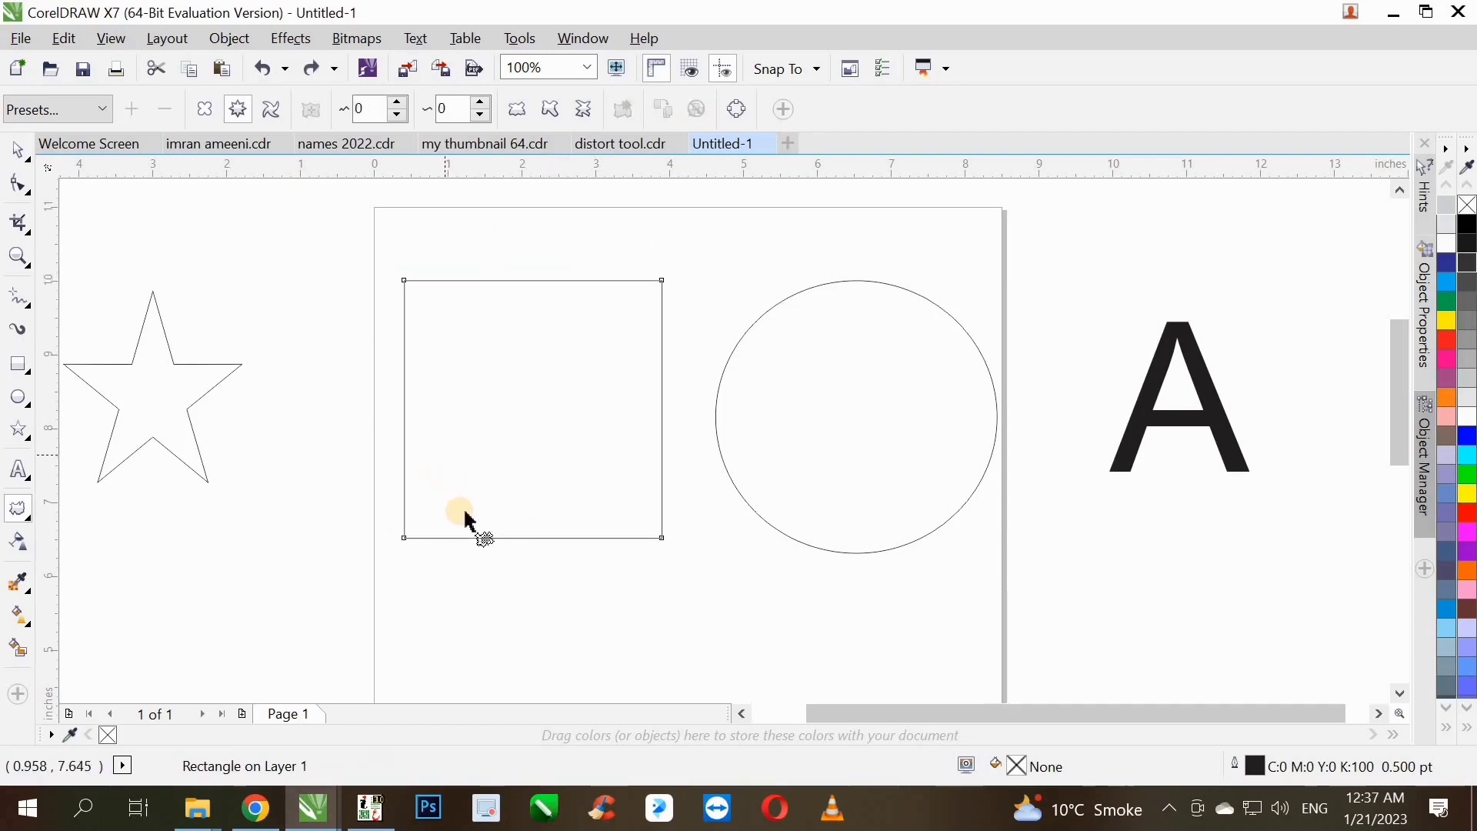
# - Try a zipper distortion from the square's lower-left corner, and replace it with the Pull Corners preset
pyautogui.moveTo(398, 537); pyautogui.dragTo(477, 459)
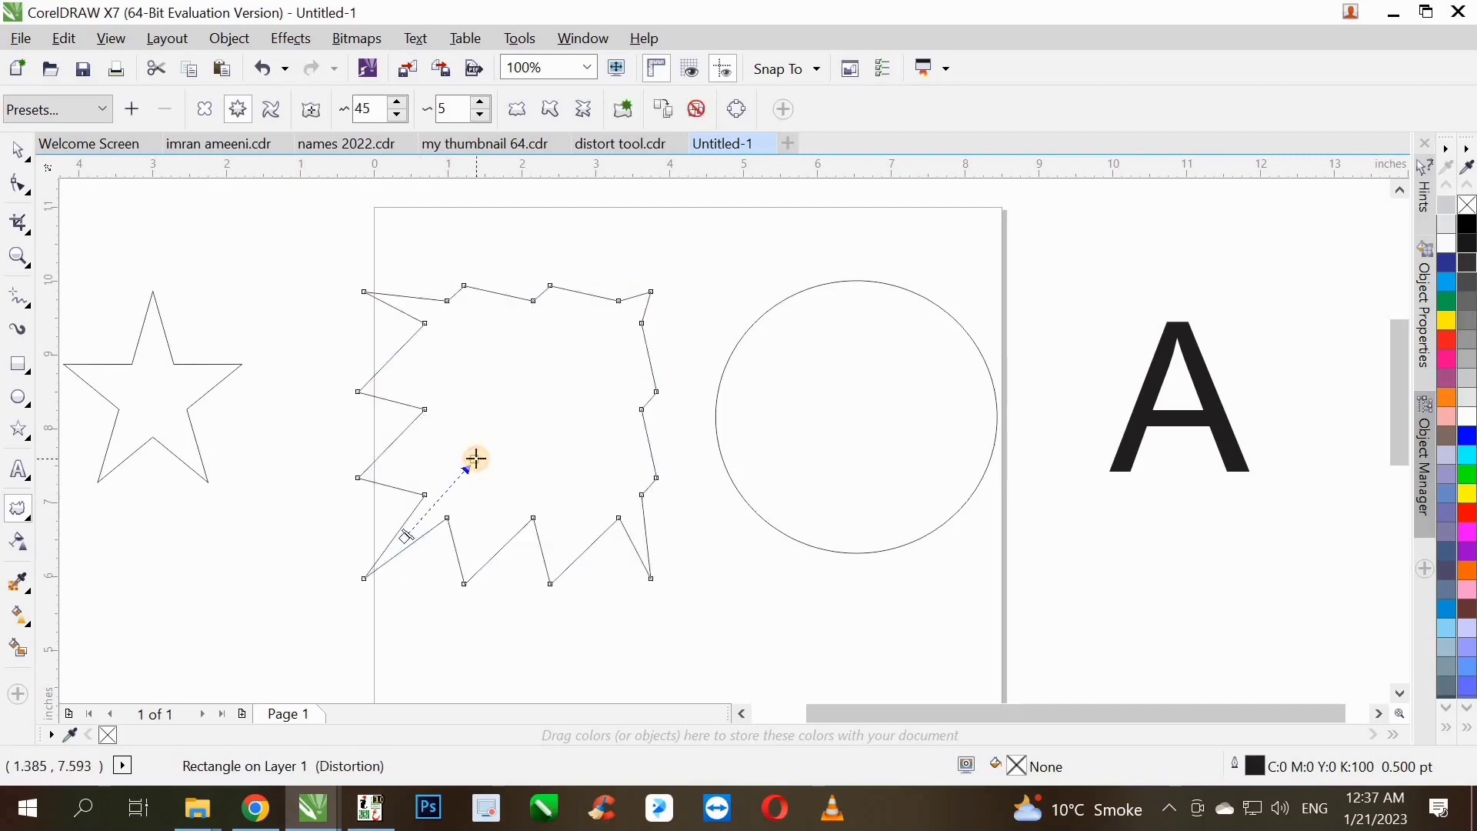
pyautogui.click(102, 112)
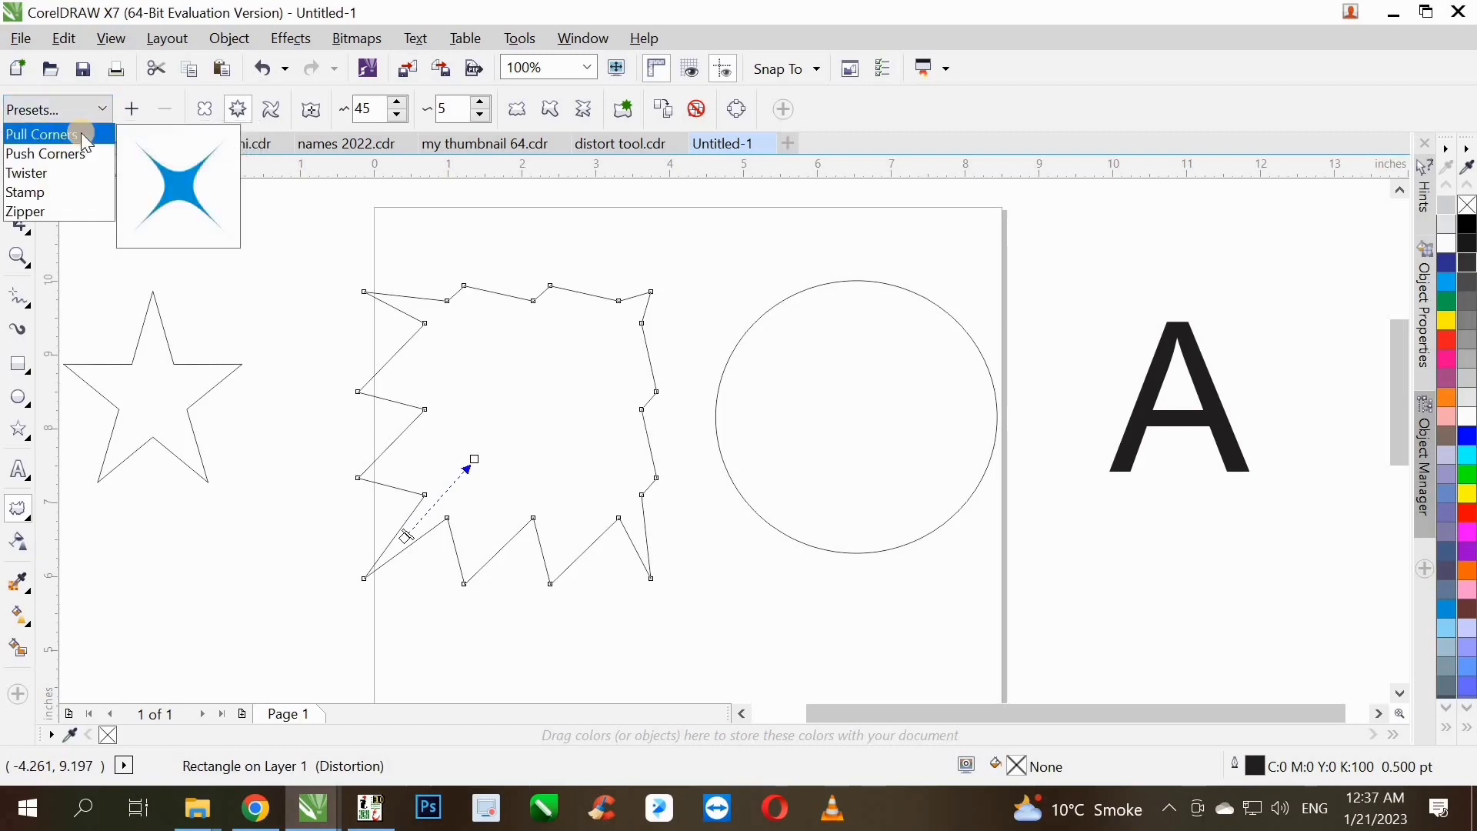
pyautogui.click(82, 134)
pyautogui.scroll(-1, 555, 445)
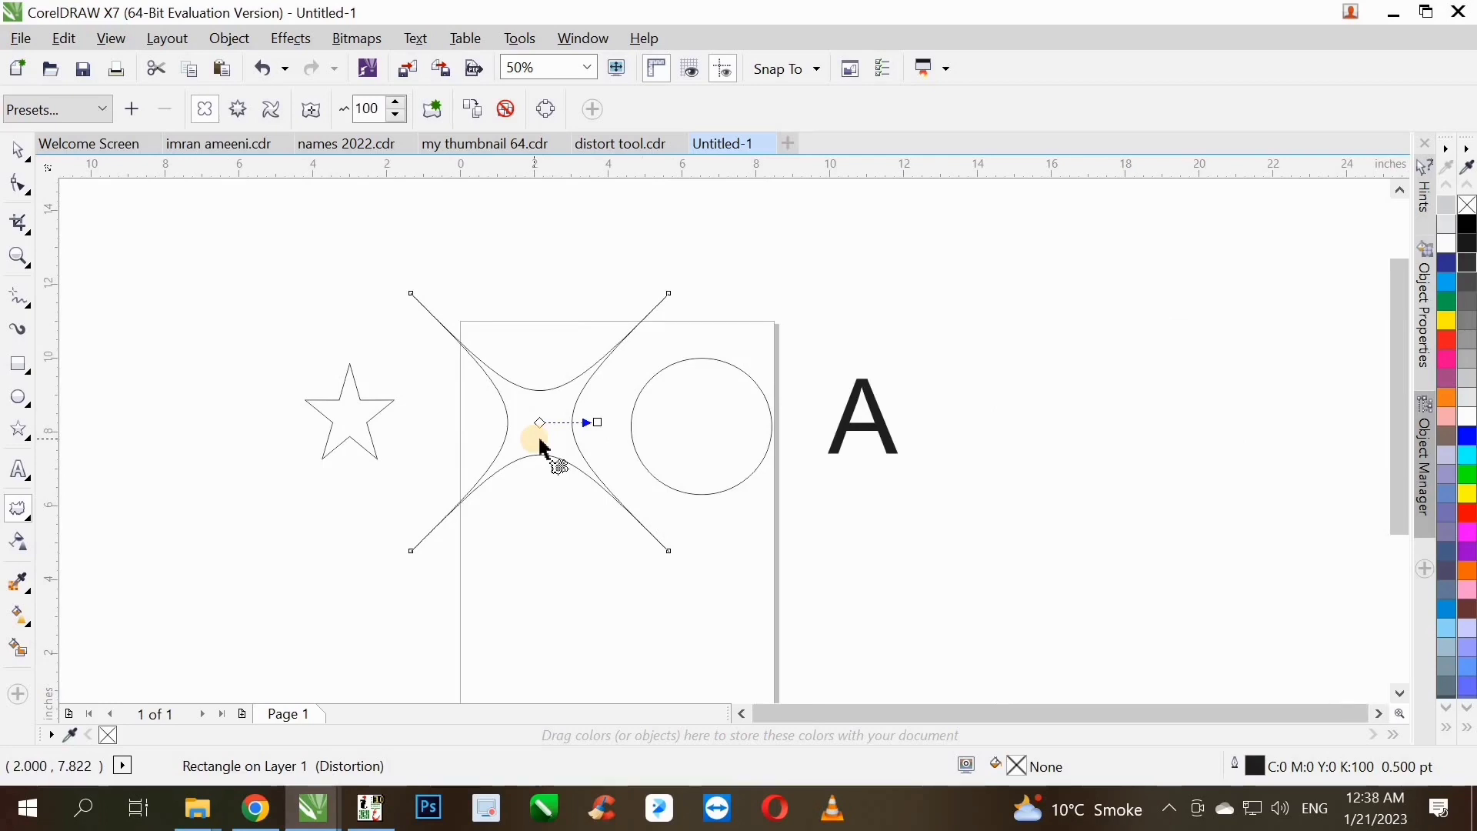
pyautogui.scroll(2, 554, 446)
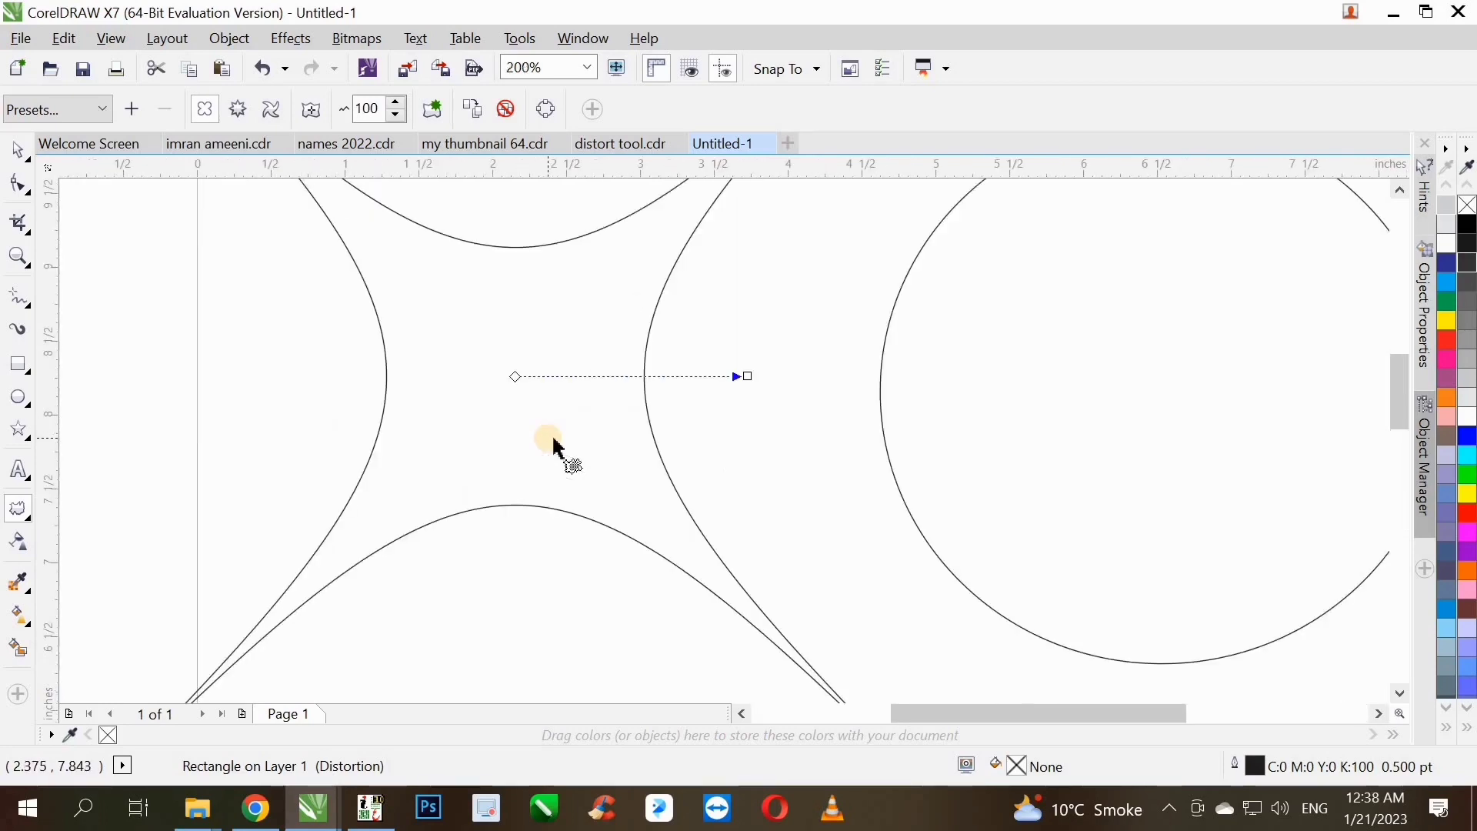
# - Try the Push Corners and Twister distortion presets on the square
pyautogui.click(104, 112)
pyautogui.click(95, 153)
pyautogui.click(106, 109)
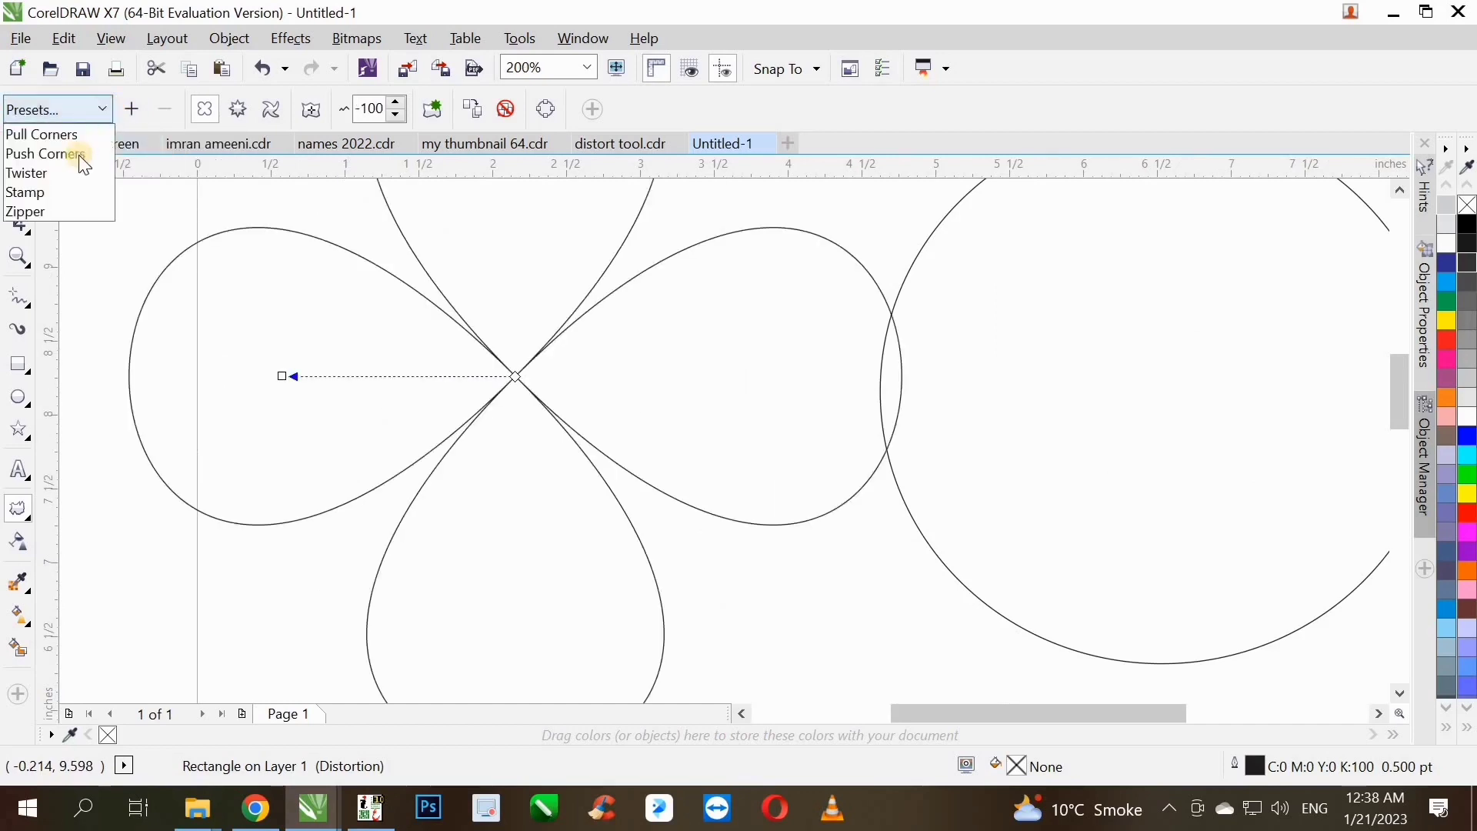
pyautogui.click(90, 106)
pyautogui.click(90, 106)
pyautogui.click(81, 173)
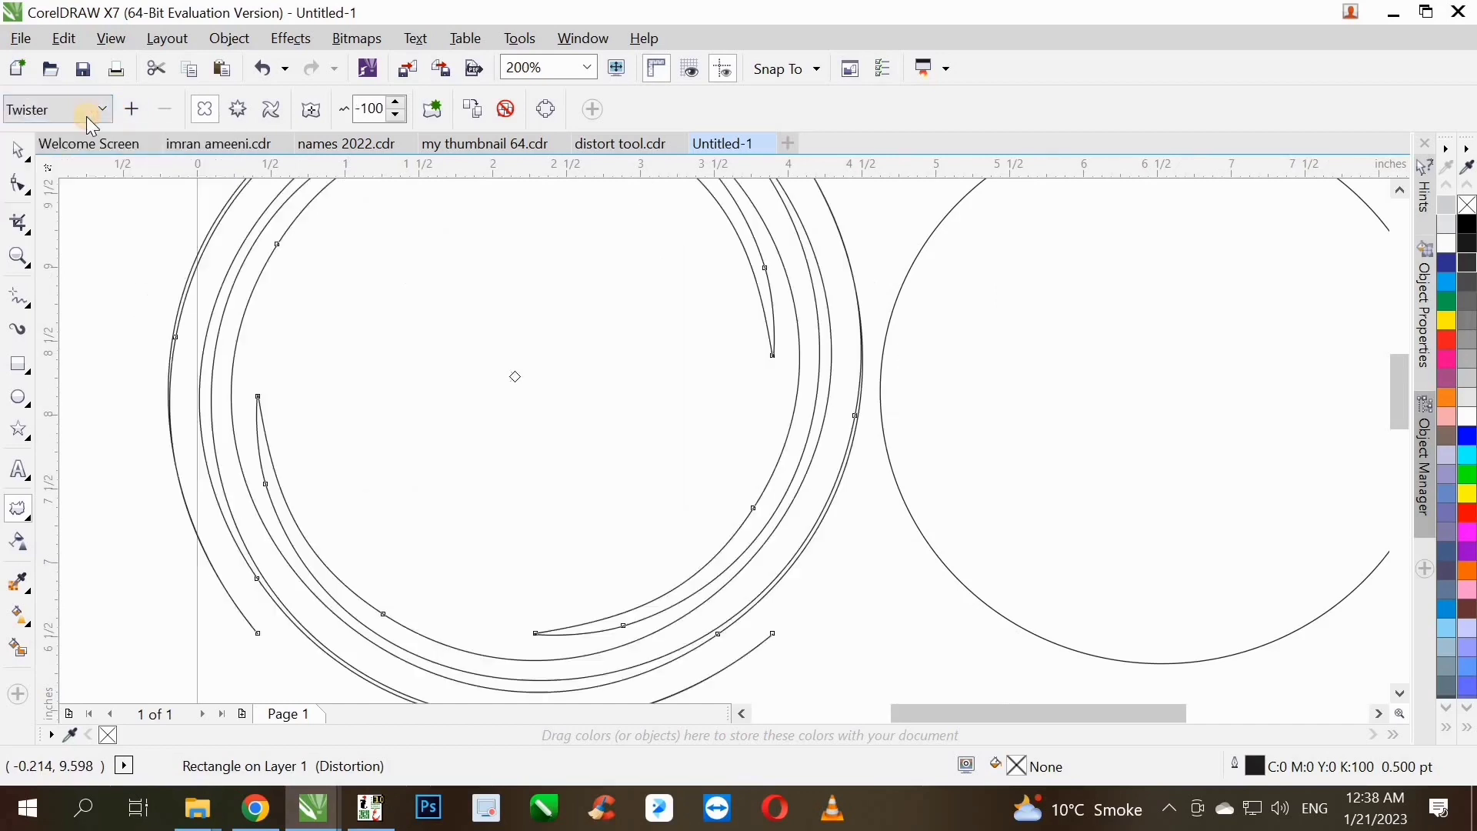
pyautogui.click(88, 115)
pyautogui.click(77, 174)
pyautogui.click(90, 110)
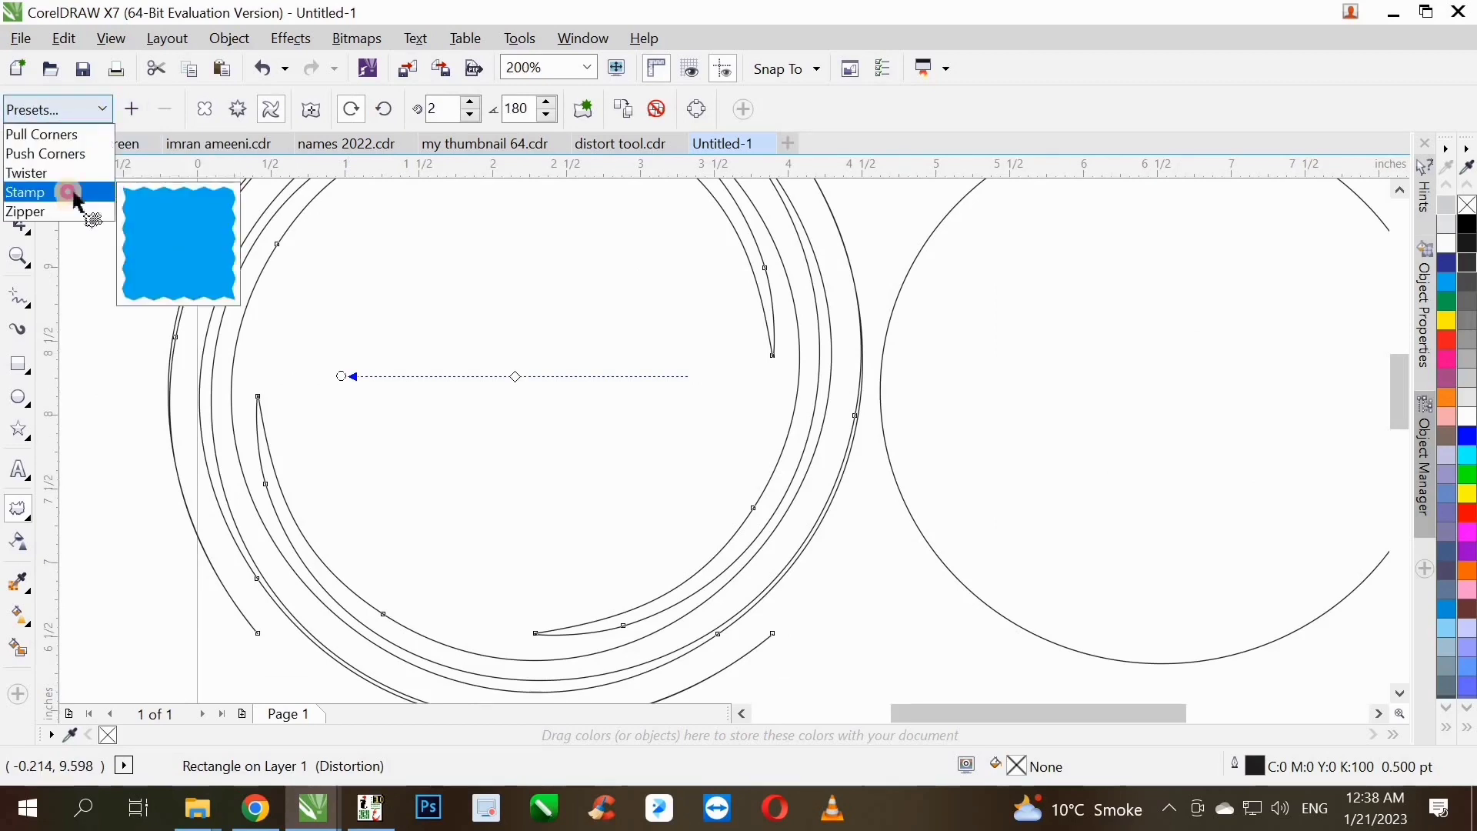
# - Try the Stamp and Zipper distortion presets on the square
pyautogui.click(77, 192)
pyautogui.click(77, 111)
pyautogui.click(53, 210)
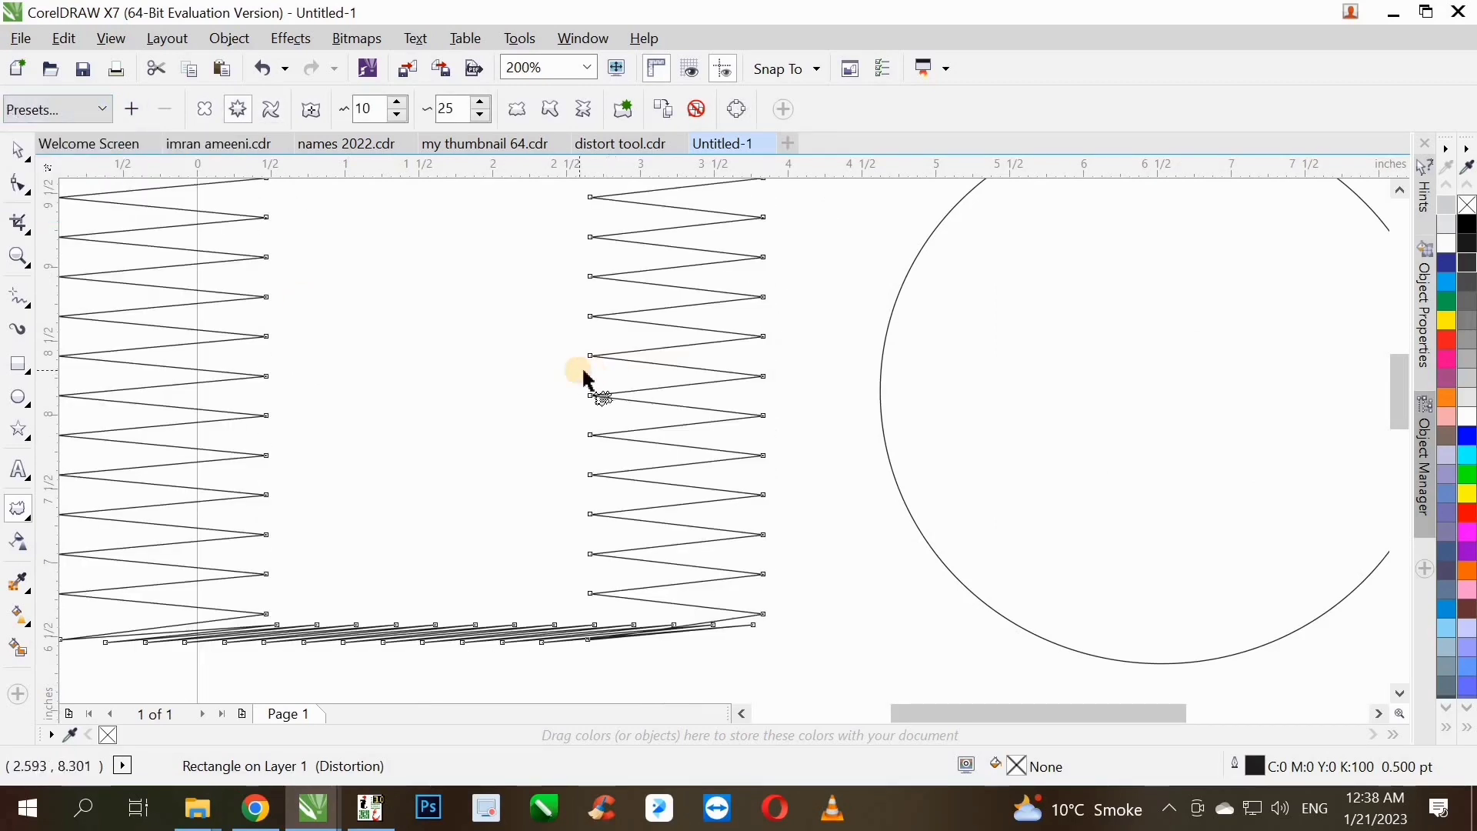
# - Undo all the distortions to restore the plain square
pyautogui.scroll(-1, 588, 379)
pyautogui.hotkey('ctrl', 'z')
pyautogui.hotkey('ctrl', 'z')
pyautogui.hotkey('ctrl', 'z')
pyautogui.hotkey('ctrl', 'z')
pyautogui.hotkey('ctrl', 'z')
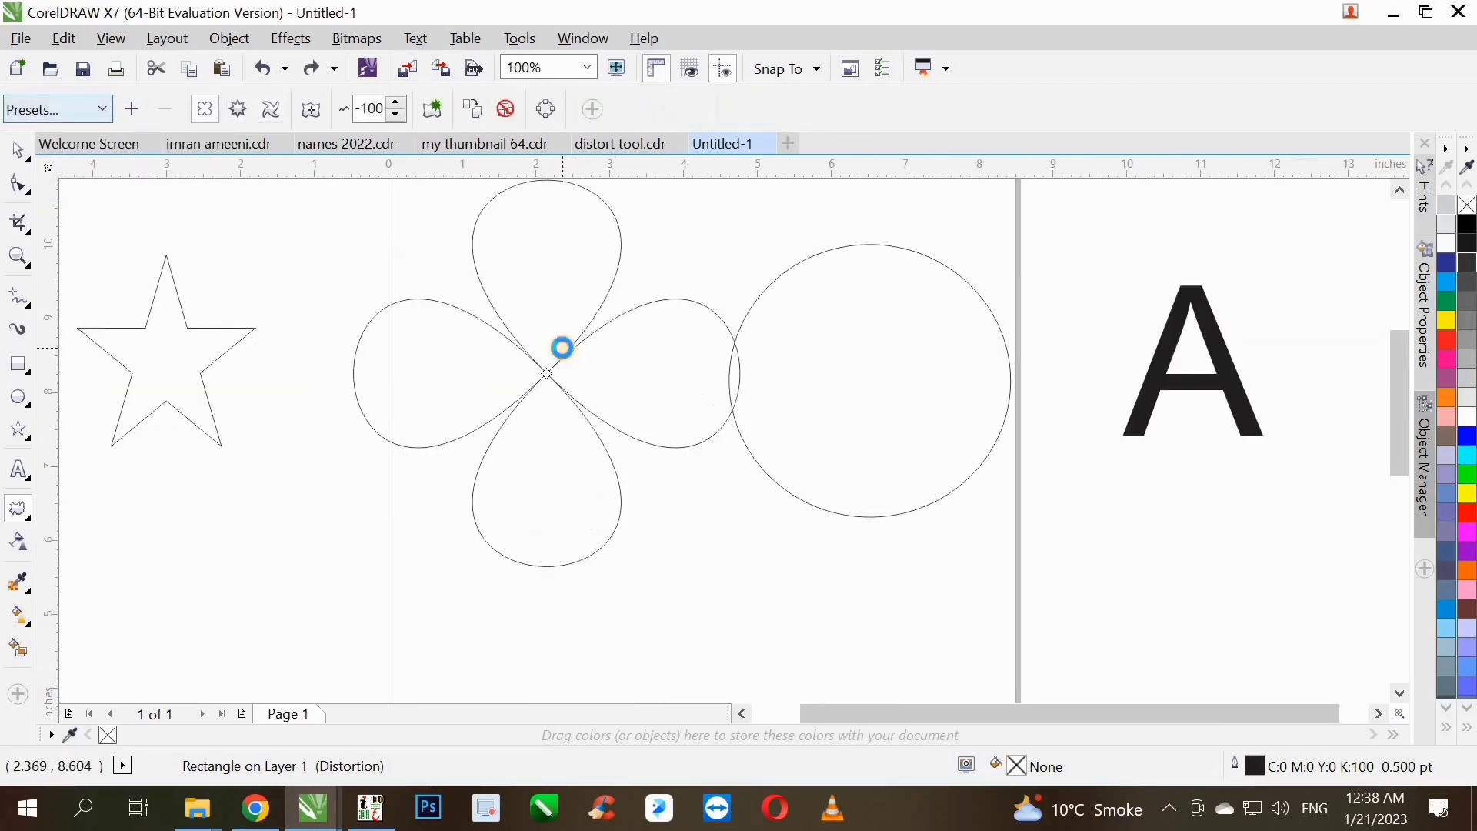
pyautogui.hotkey('ctrl', 'z')
pyautogui.hotkey('ctrl', 'z')
pyautogui.hotkey('ctrl', 'z')
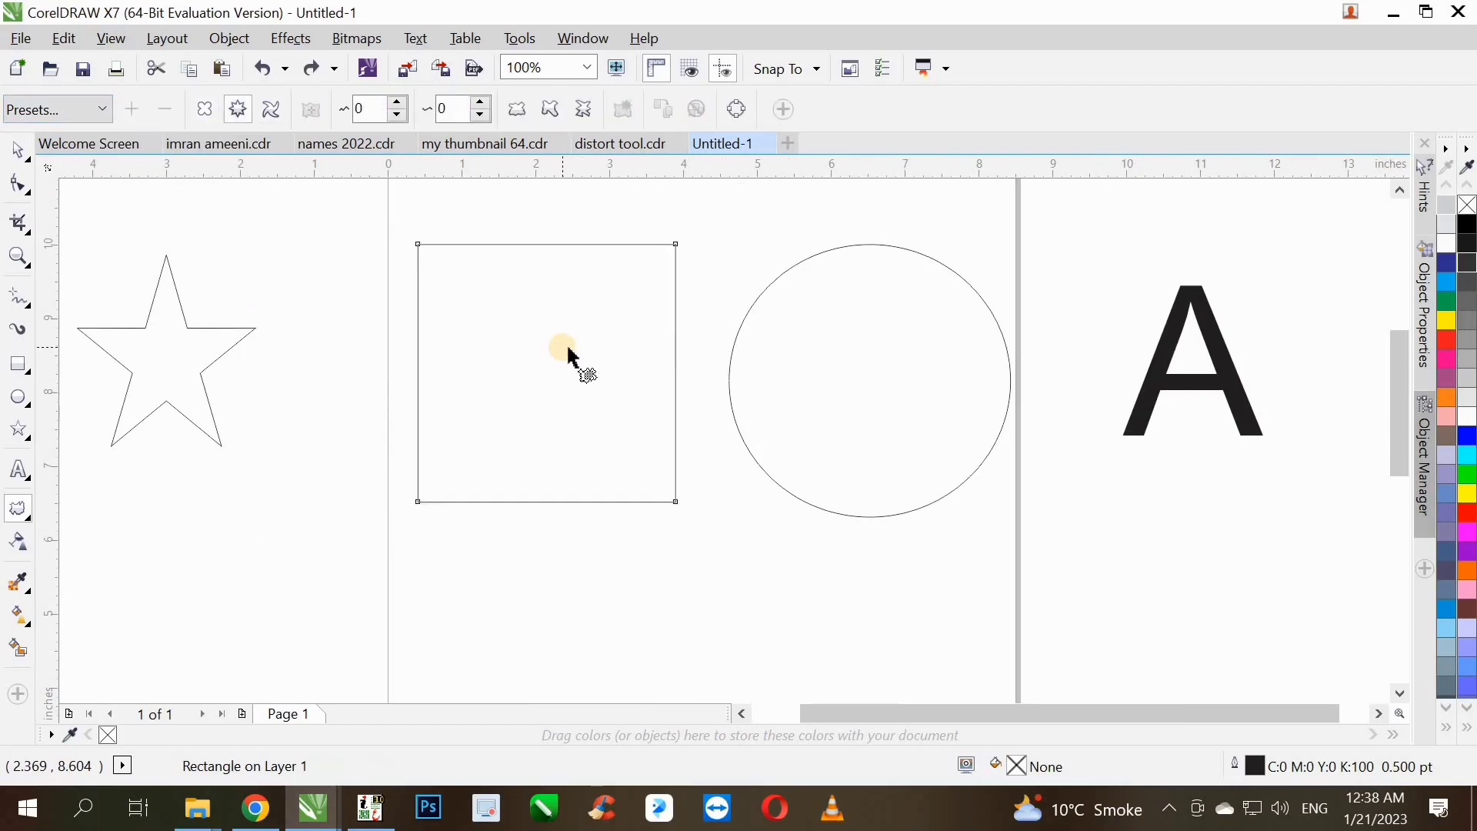
# - Try a Push and Pull distortion with an amplitude of about -42 on the square, and undo it
pyautogui.click(204, 108)
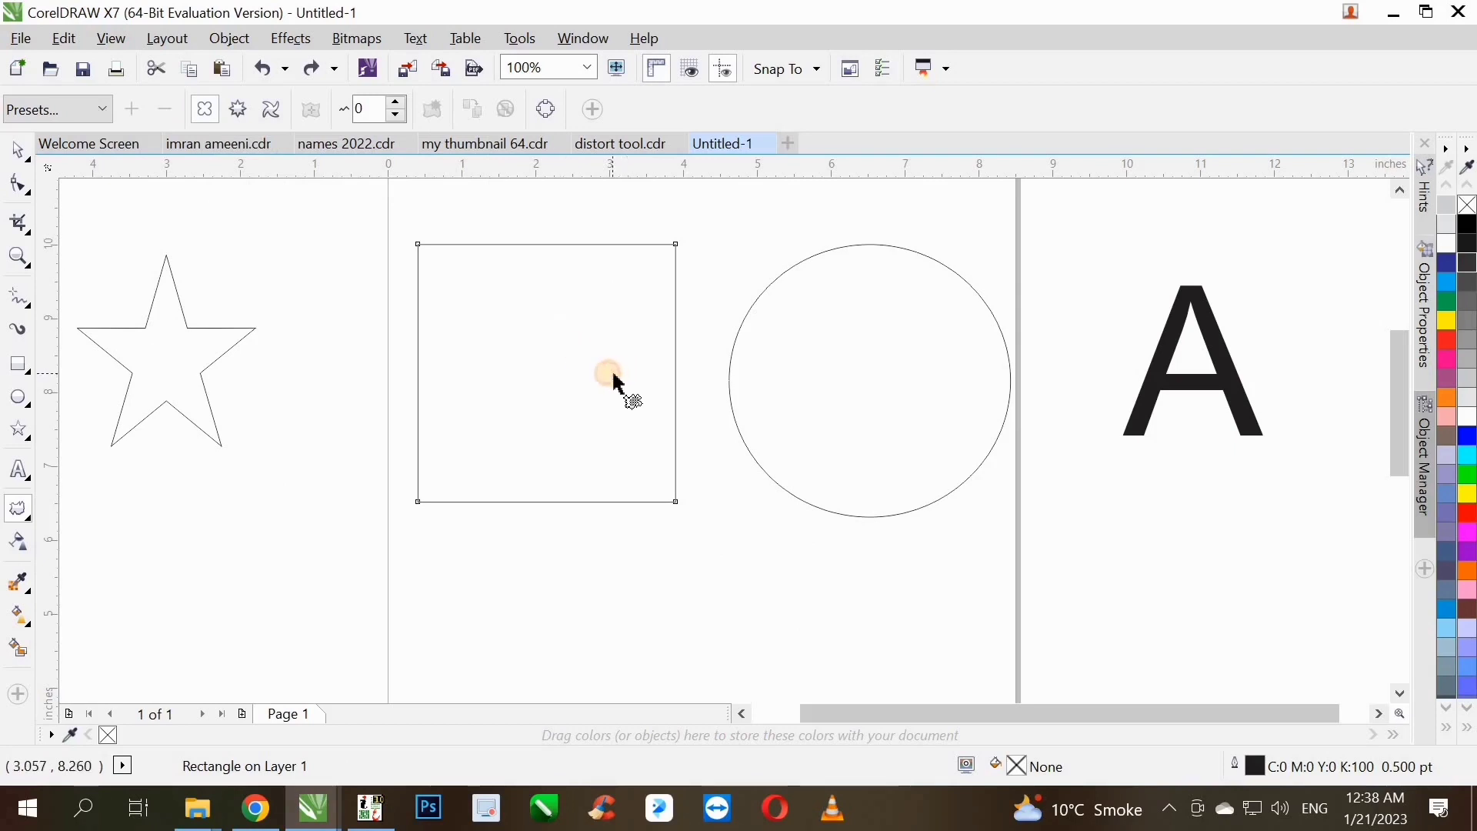
pyautogui.moveTo(615, 375); pyautogui.dragTo(562, 373)
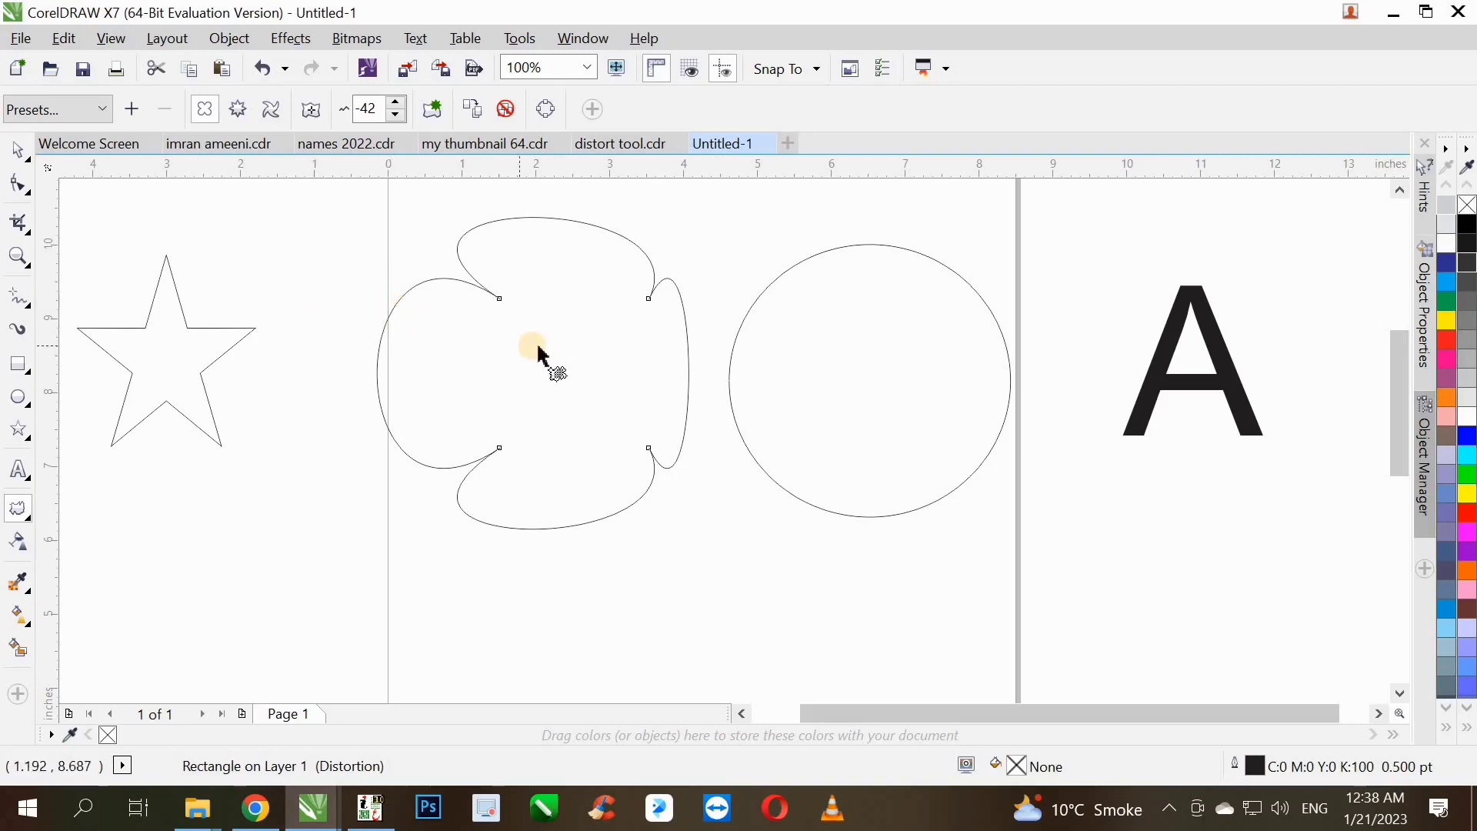
pyautogui.hotkey('ctrl', 'z')
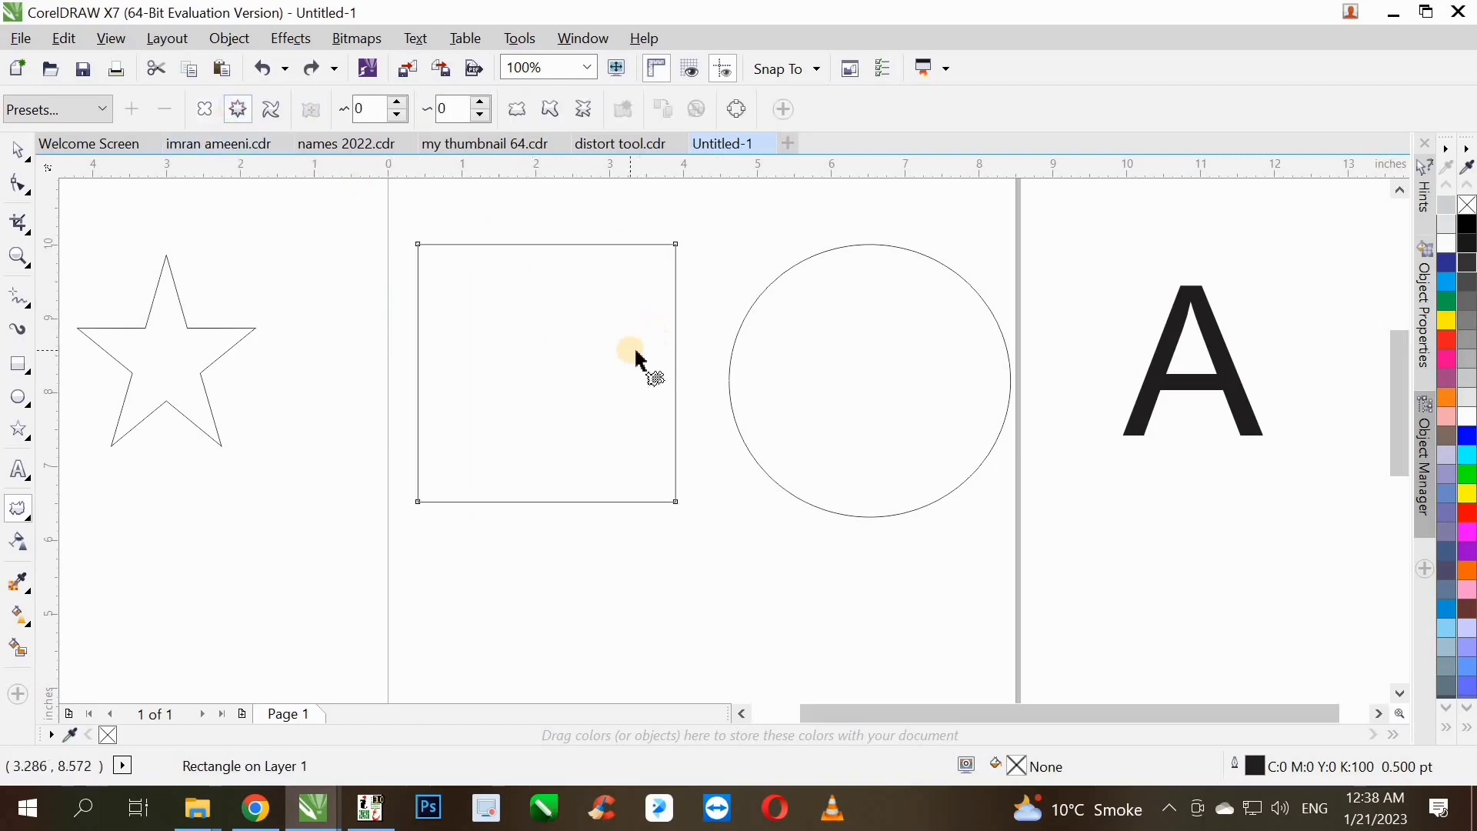
# - Apply a zipper distortion with an amplitude of about 61 and frequency 5 horizontally across the square
pyautogui.moveTo(633, 352); pyautogui.dragTo(485, 352)
pyautogui.scroll(5, 518, 211)
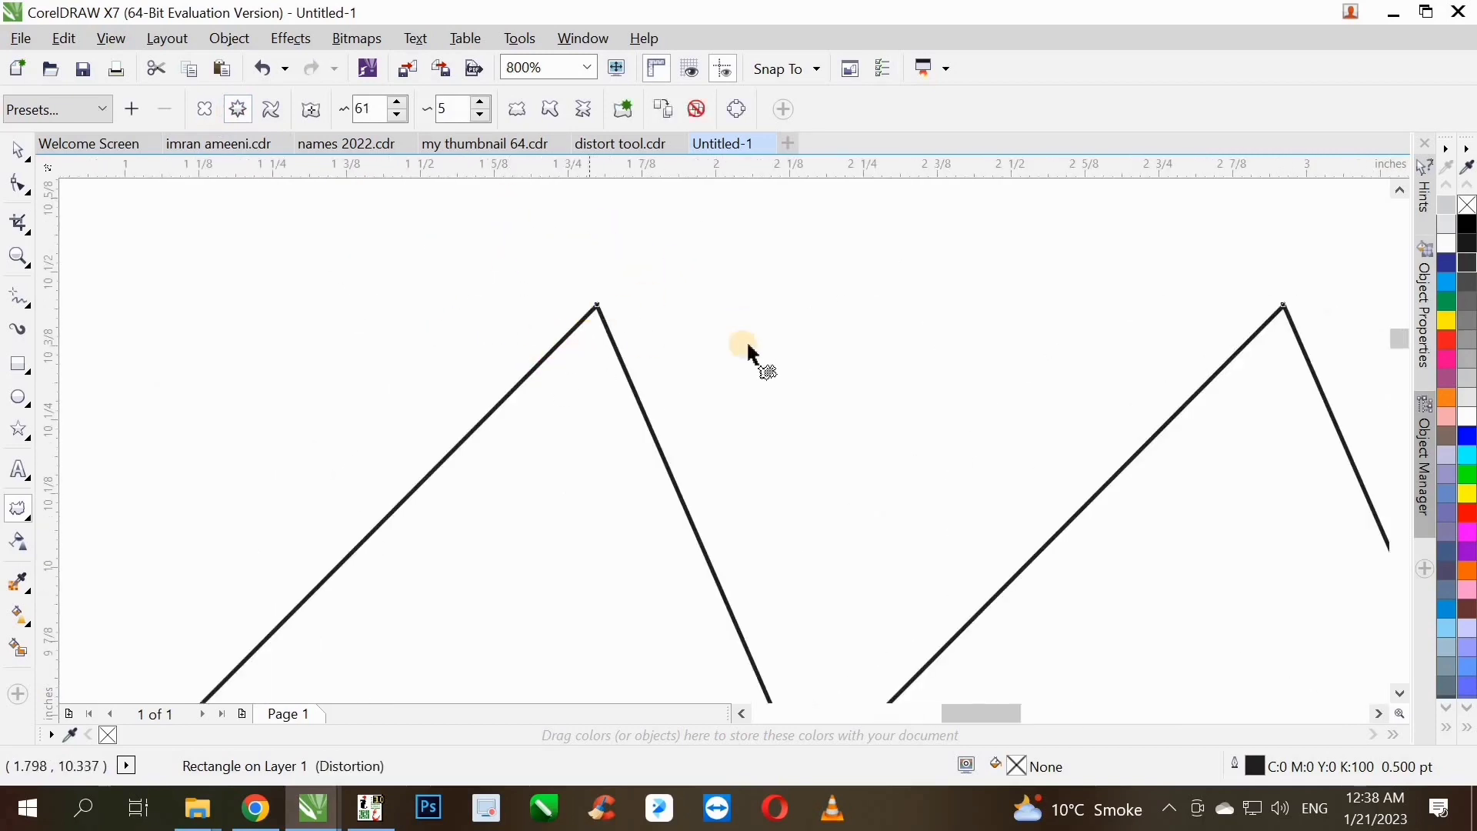
pyautogui.scroll(-5, 587, 248)
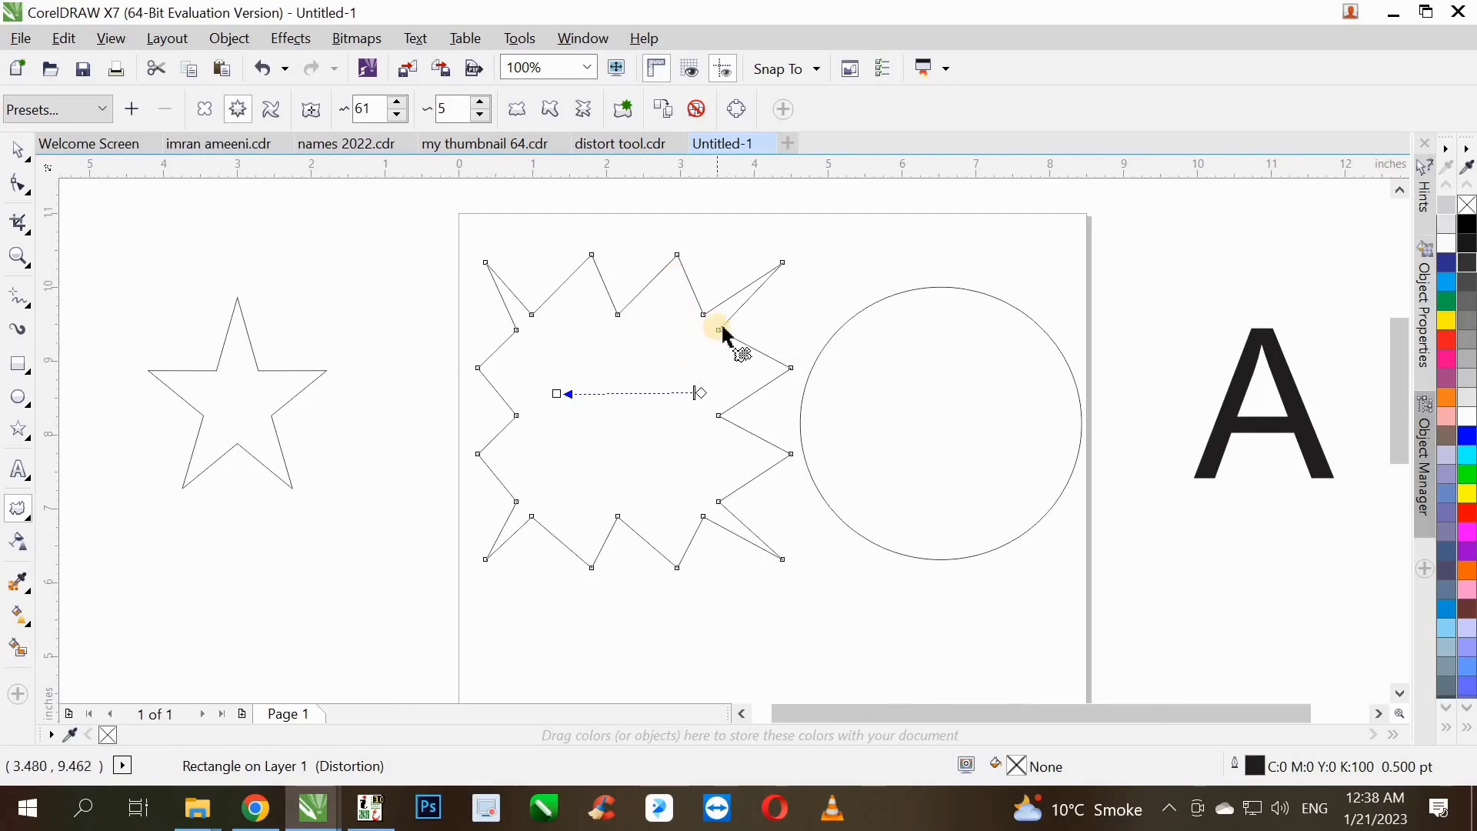
# - Try stacking more zipper distortions on the square, cancel the overly complex one, and undo all of them back to the plain square
pyautogui.scroll(2, 732, 343)
pyautogui.moveTo(804, 332); pyautogui.dragTo(810, 334)
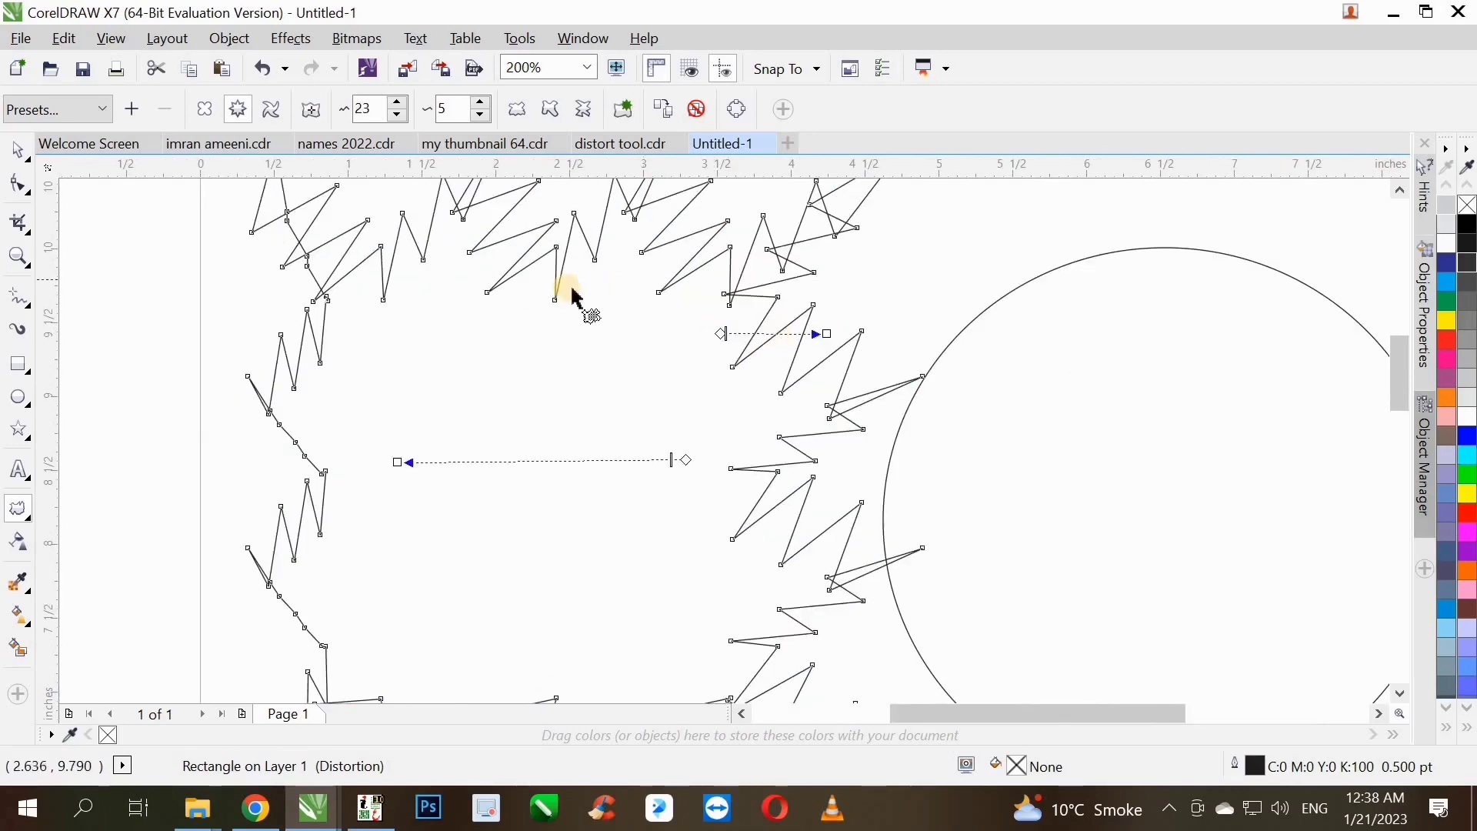
pyautogui.moveTo(554, 302); pyautogui.dragTo(464, 358)
pyautogui.scroll(-2, 645, 343)
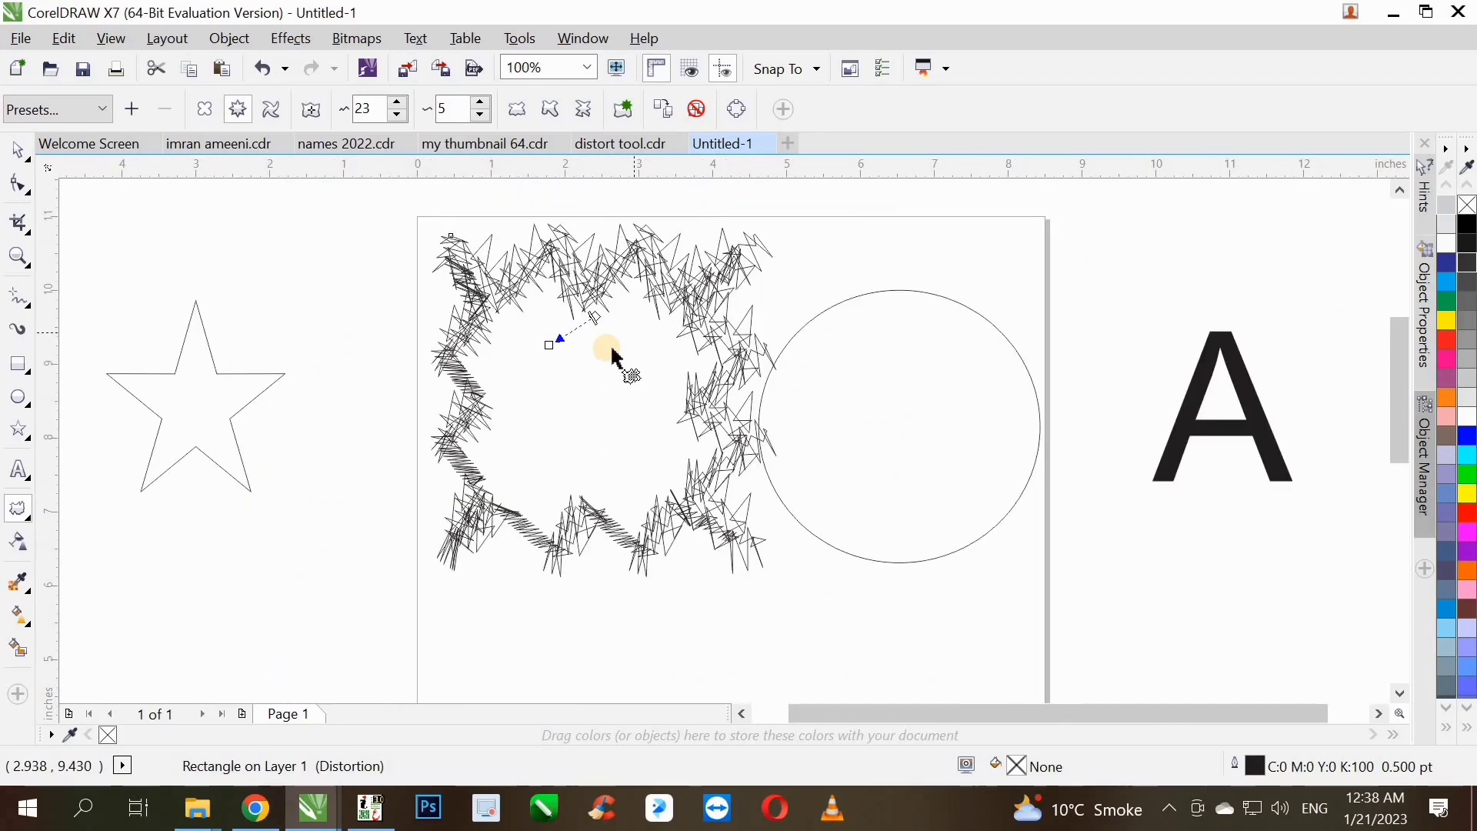
pyautogui.moveTo(610, 347); pyautogui.dragTo(560, 435)
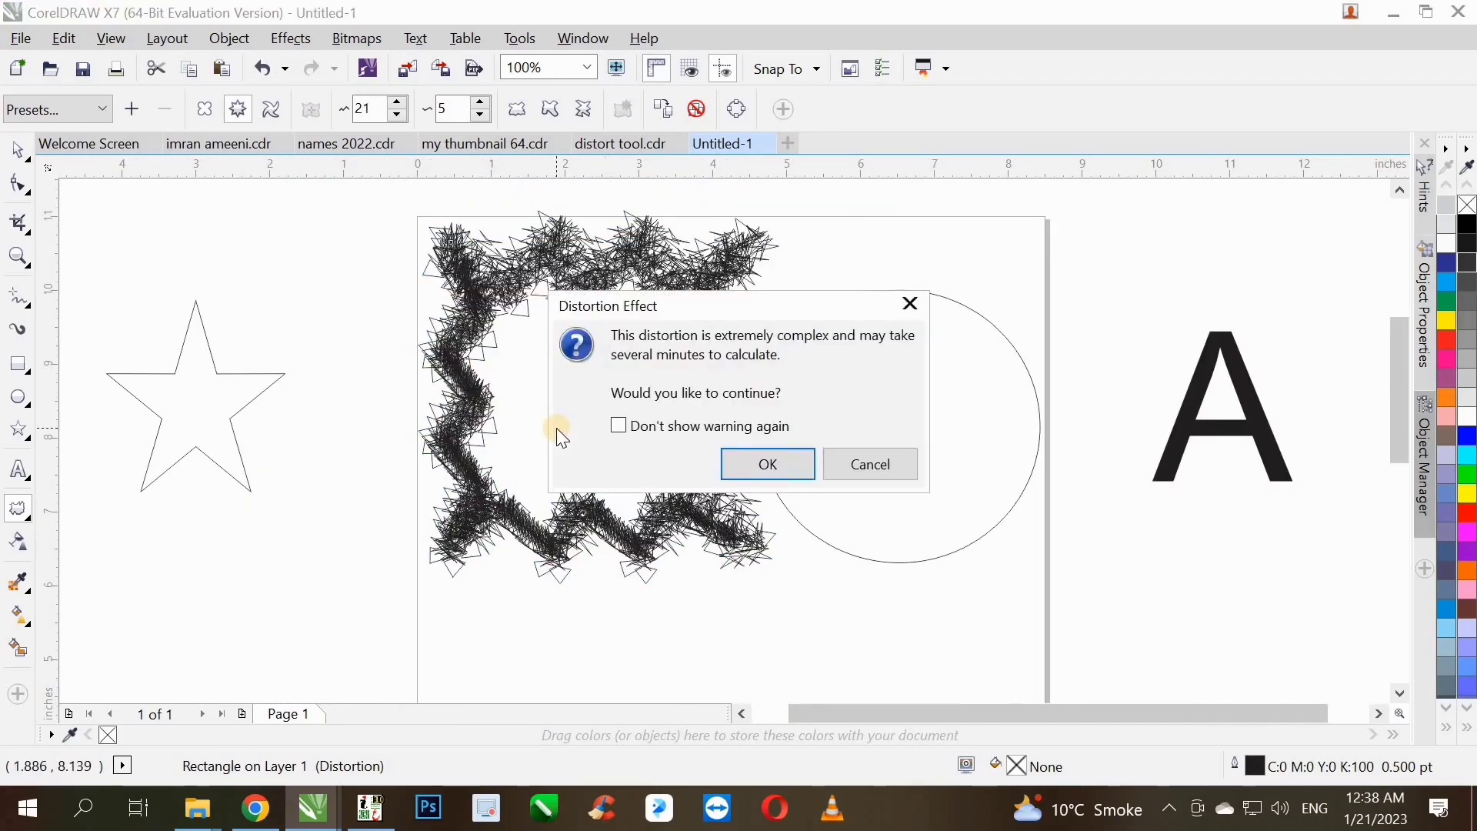
pyautogui.click(872, 465)
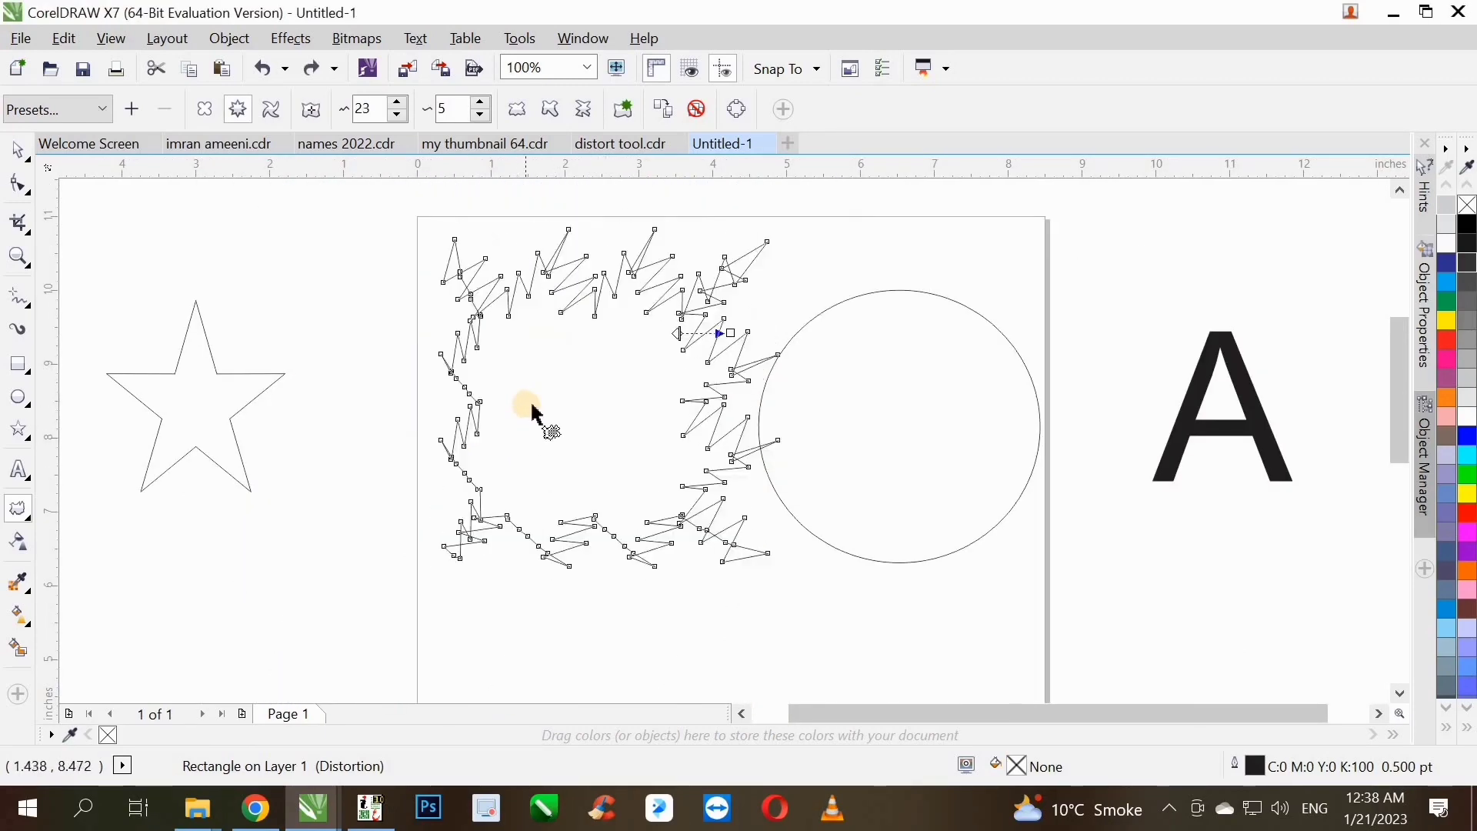
pyautogui.hotkey('ctrl', 'z')
pyautogui.hotkey('ctrl', 'z')
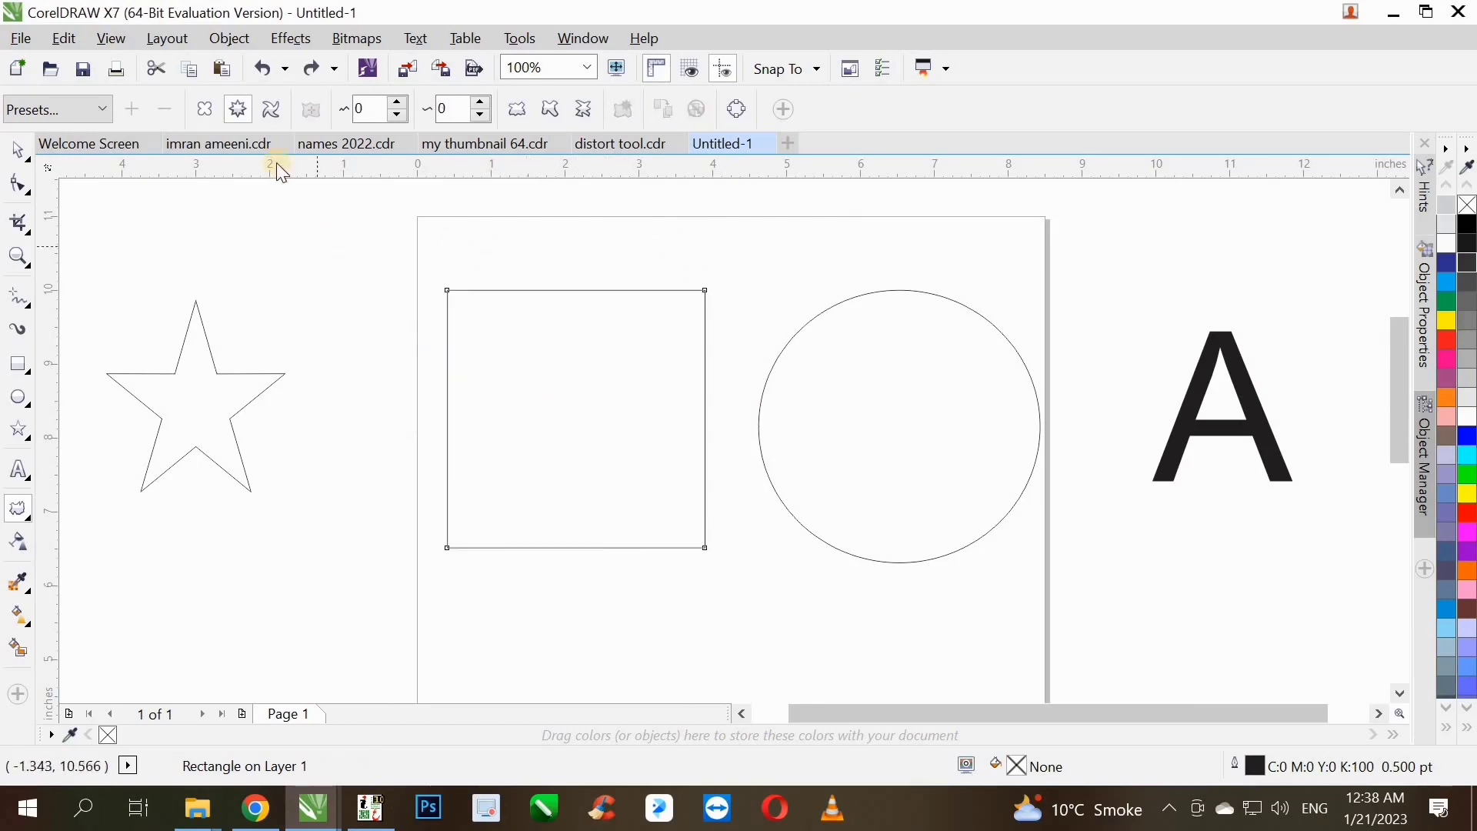
# - Apply a clockwise twister distortion of about 7 rotations and 136 additional degrees to the square, and center it on the object
pyautogui.click(271, 111)
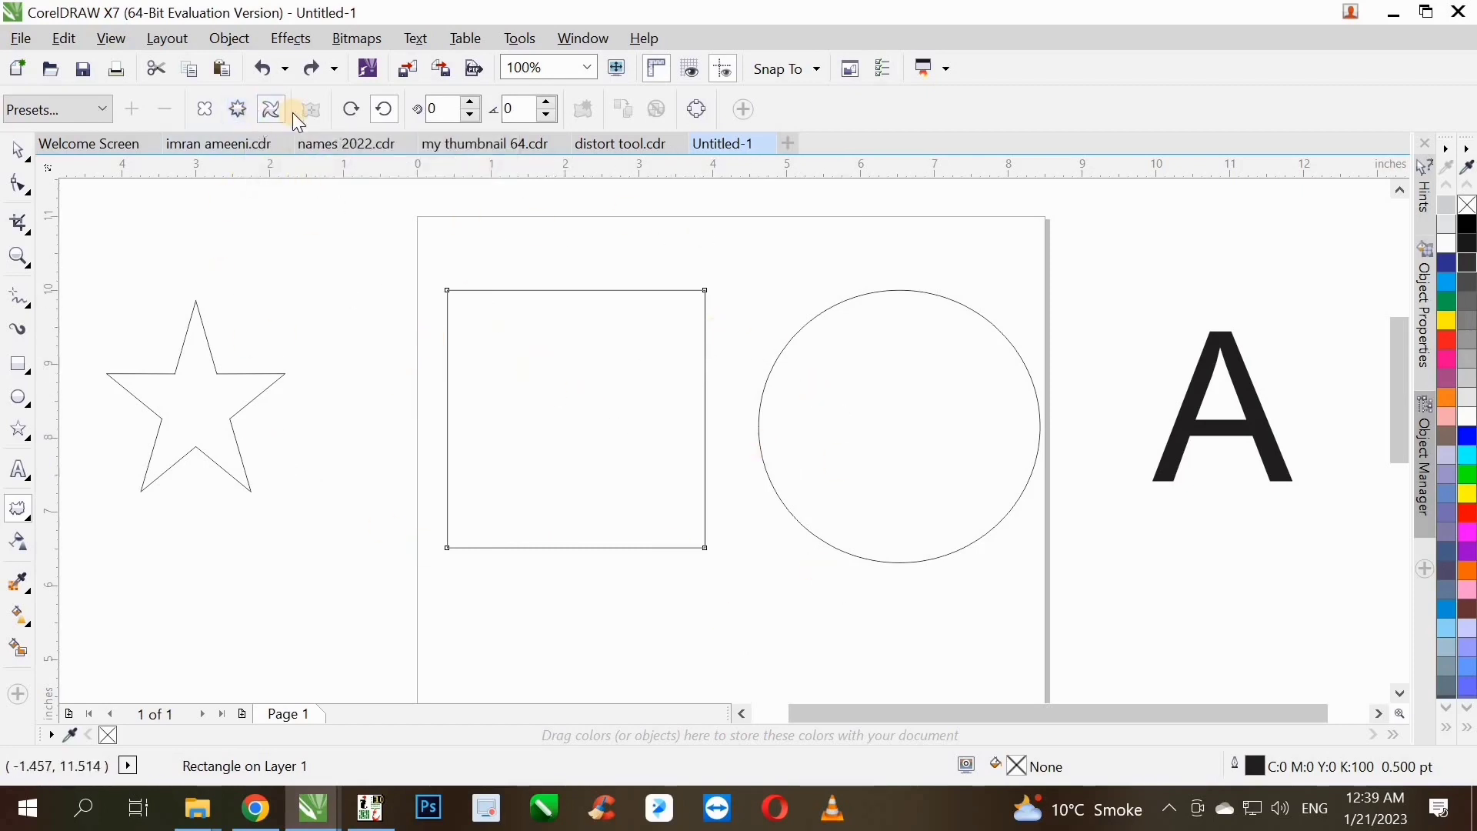
pyautogui.moveTo(650, 430)
pyautogui.mouseDown()
pyautogui.moveTo(471, 460)
pyautogui.moveTo(736, 336)
pyautogui.moveTo(452, 353)
pyautogui.moveTo(597, 231)
pyautogui.moveTo(954, 419)
pyautogui.moveTo(428, 561)
pyautogui.moveTo(898, 439)
pyautogui.moveTo(636, 415)
pyautogui.moveTo(649, 426)
pyautogui.mouseUp()
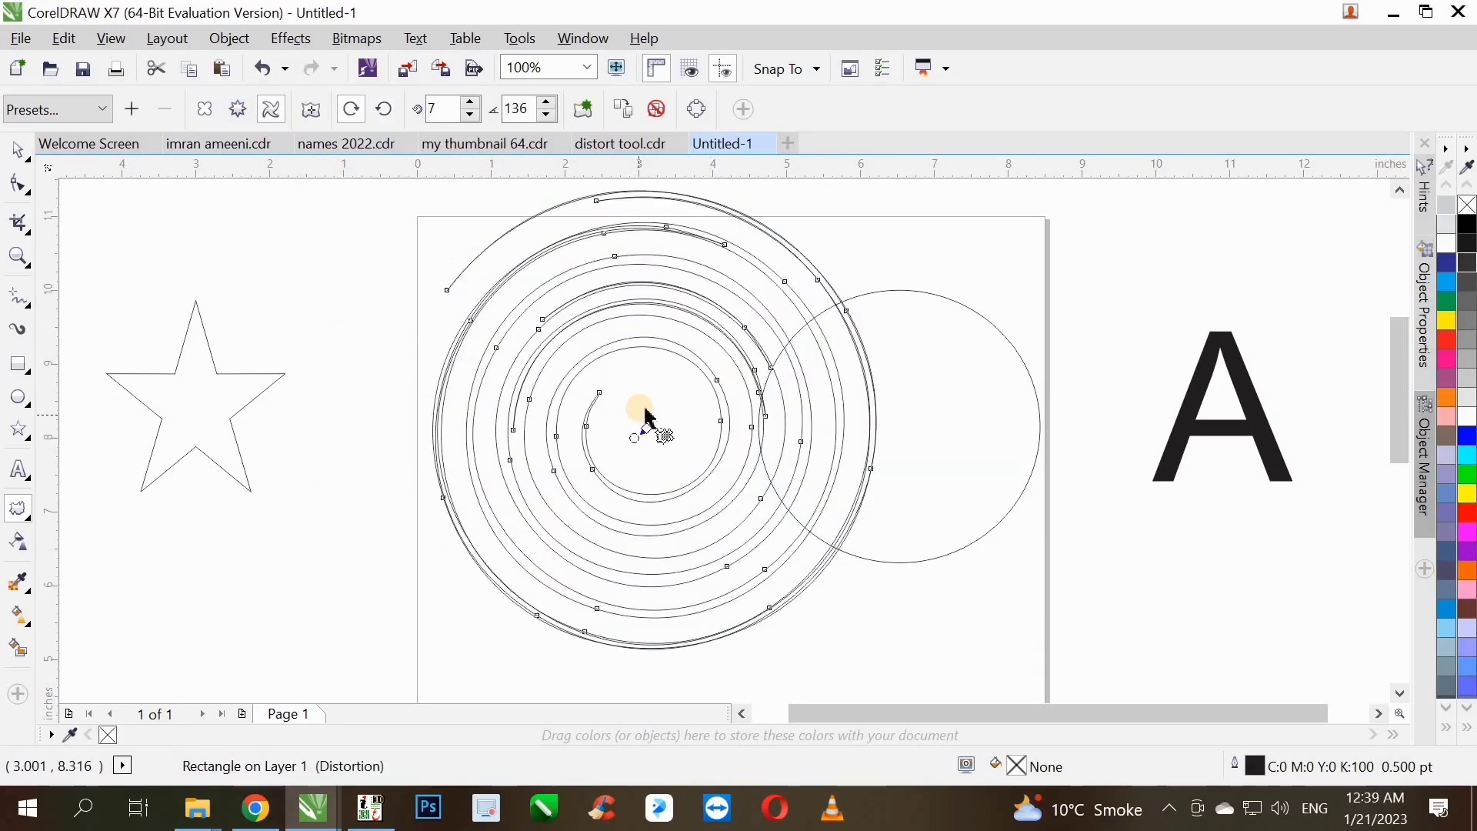
pyautogui.scroll(-2, 473, 369)
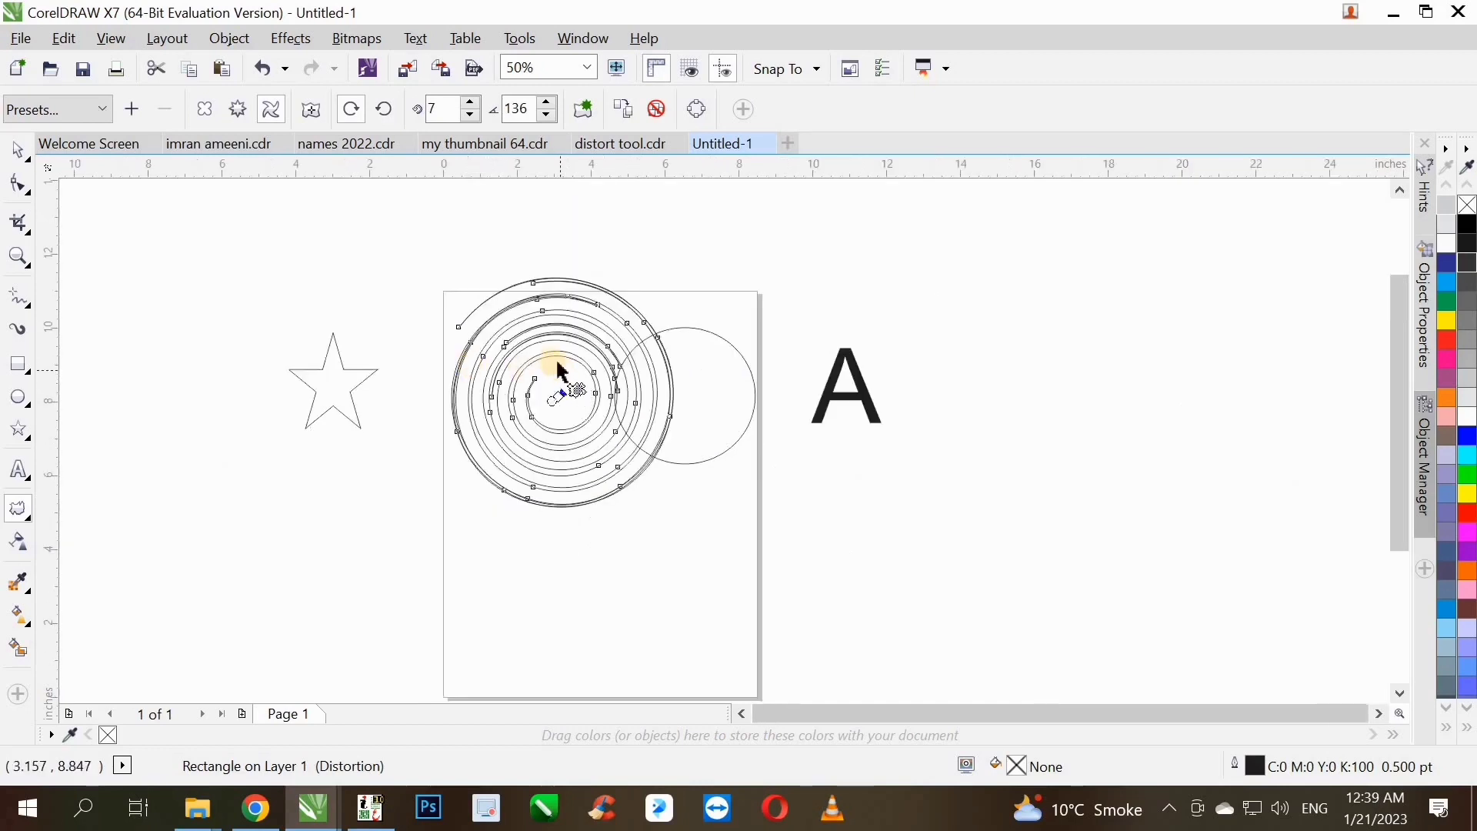
pyautogui.click(313, 109)
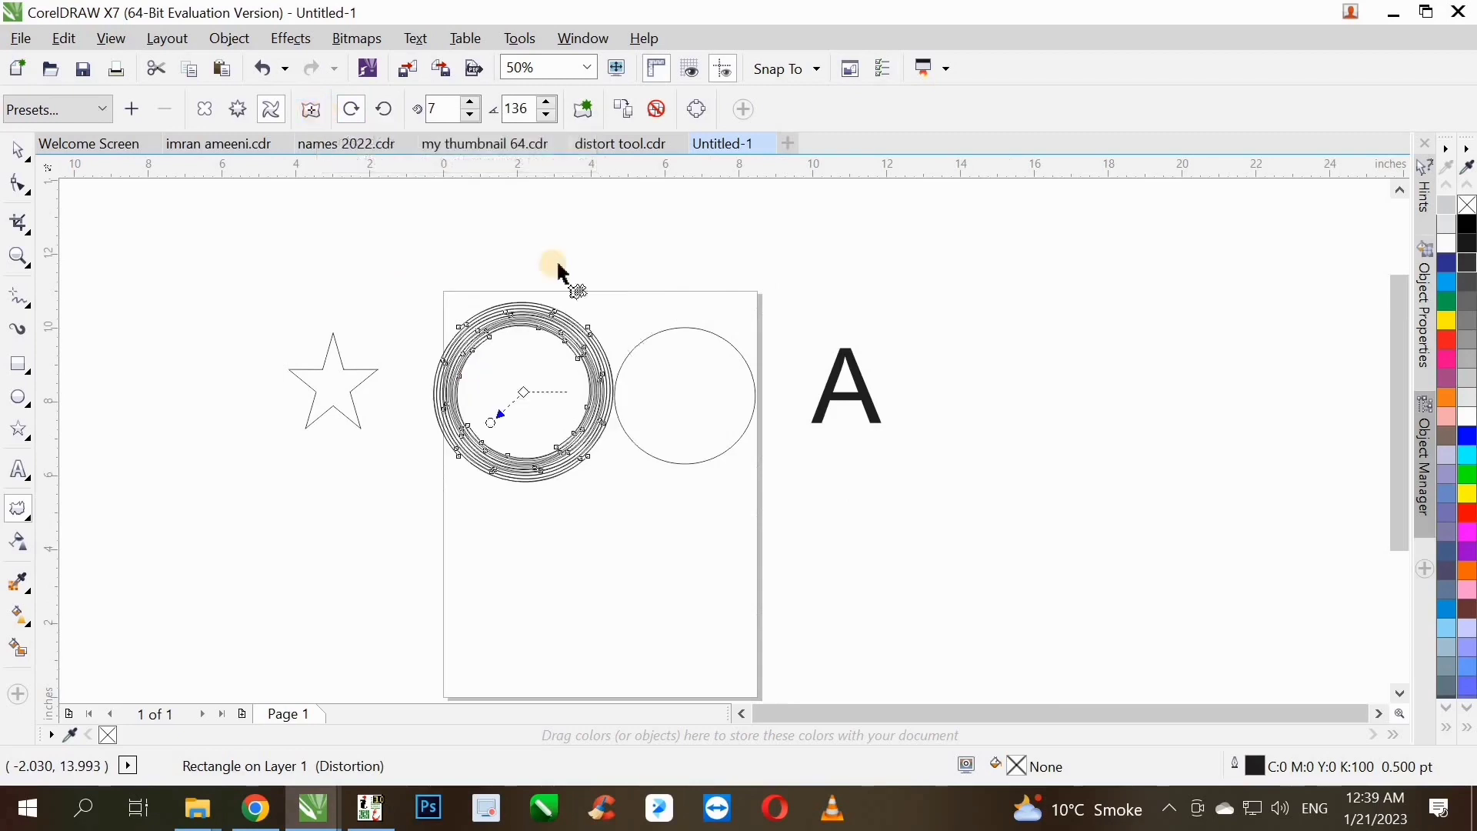
pyautogui.scroll(2, 514, 399)
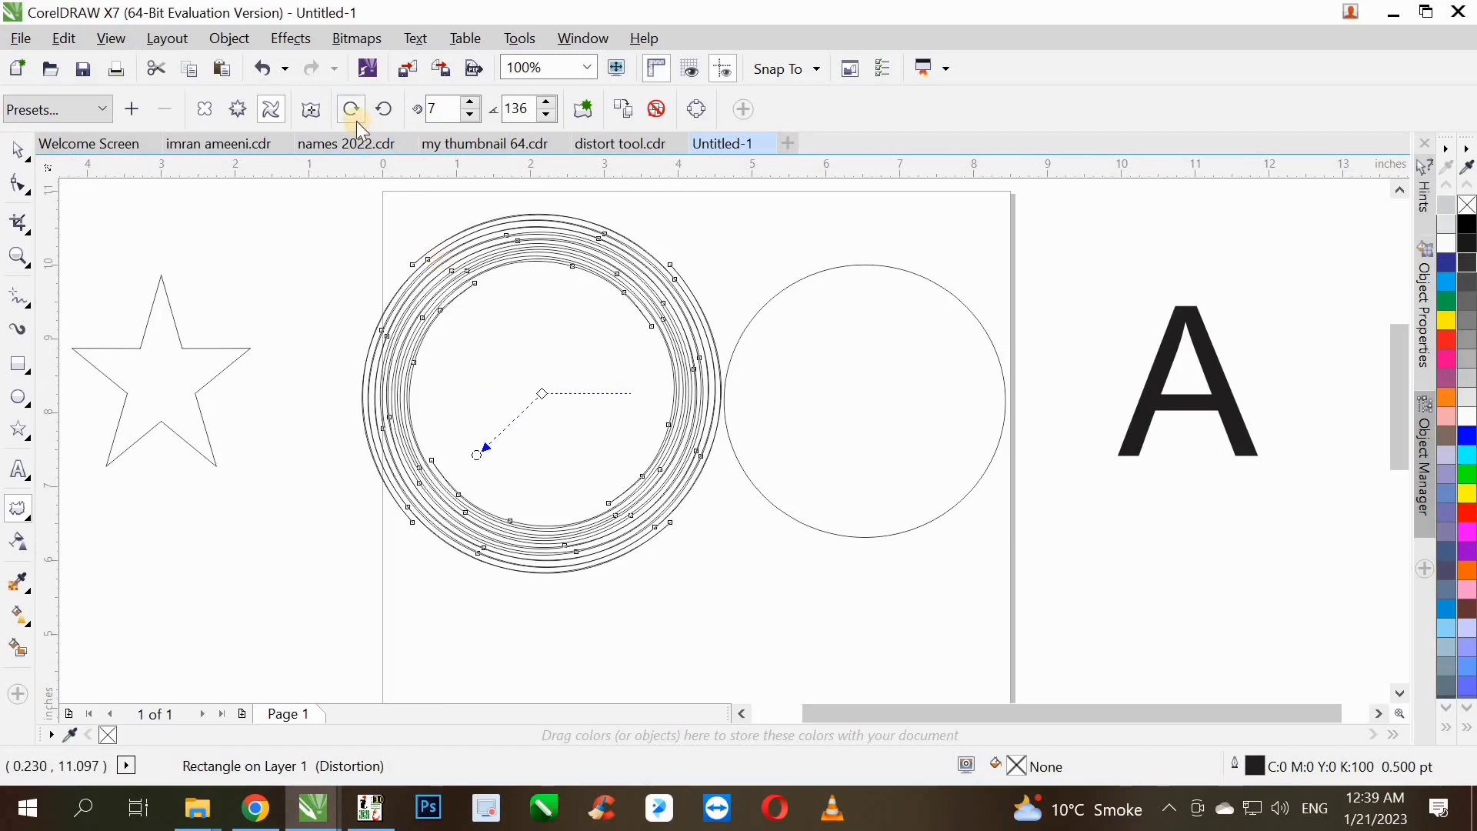
# - Compare clockwise and counterclockwise rotation on the square's twister distortion, leaving it counterclockwise
pyautogui.click(382, 115)
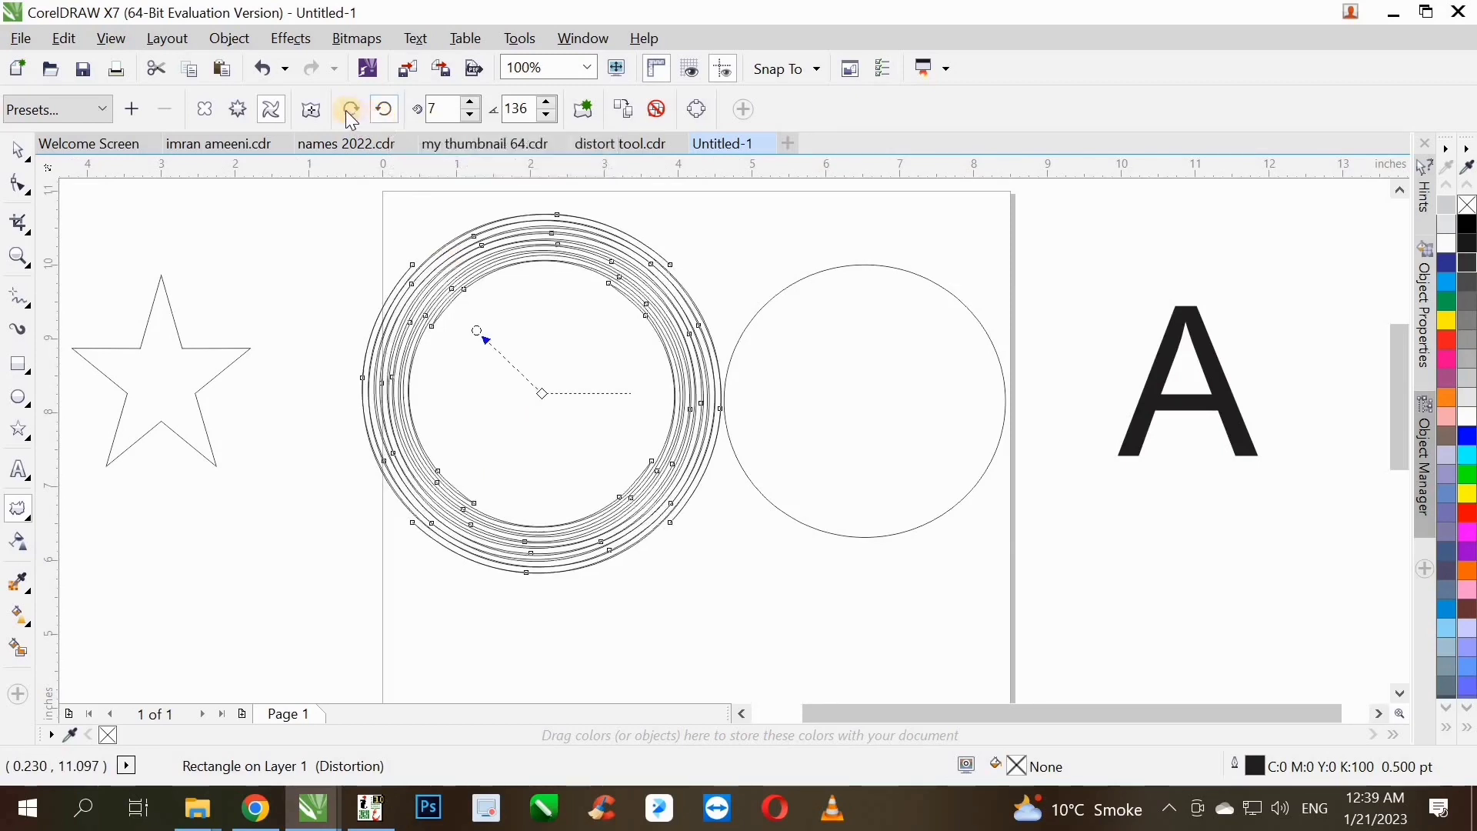
pyautogui.click(350, 115)
pyautogui.click(385, 114)
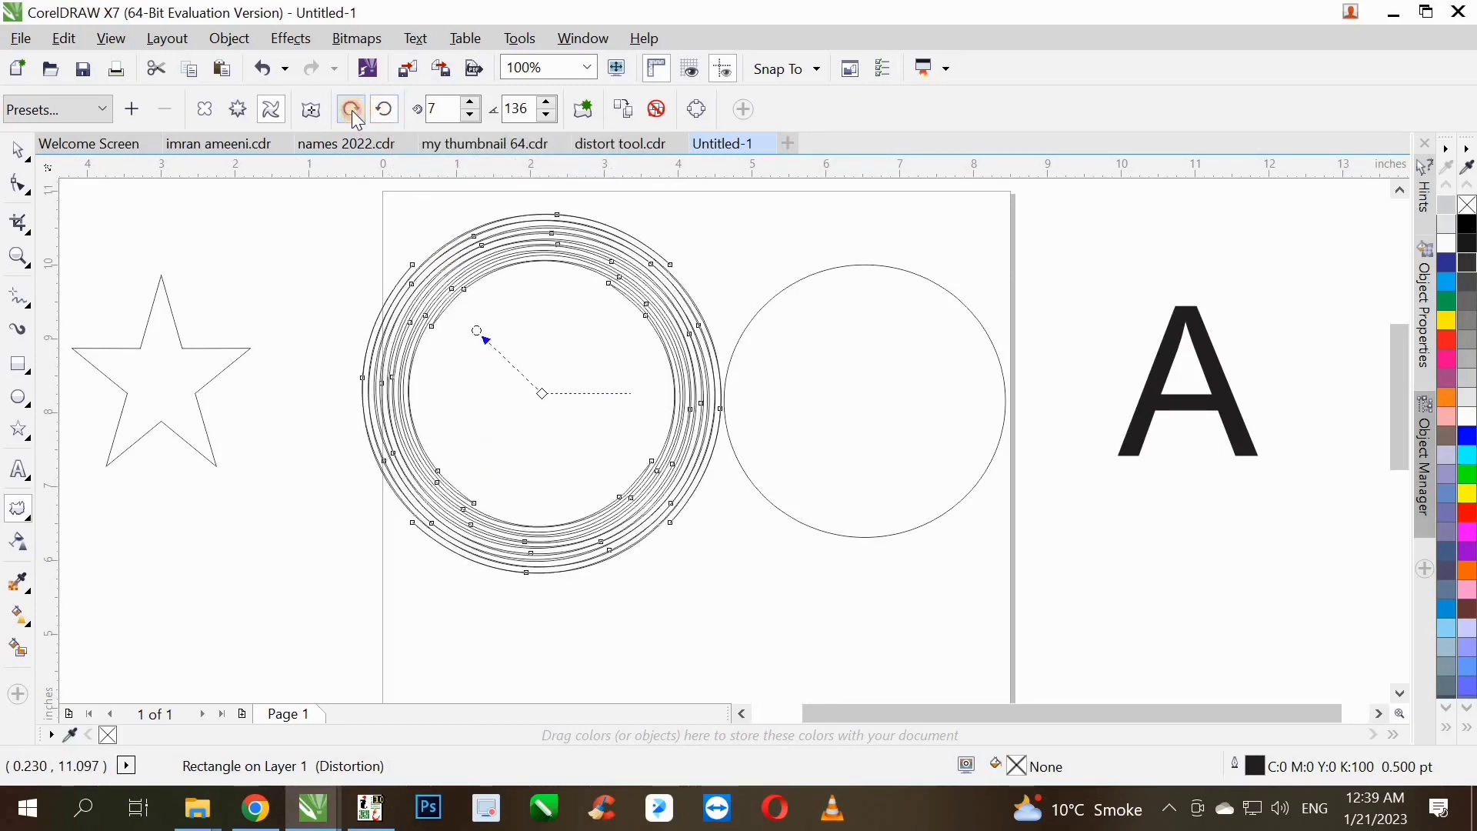
pyautogui.click(385, 114)
pyautogui.click(385, 114)
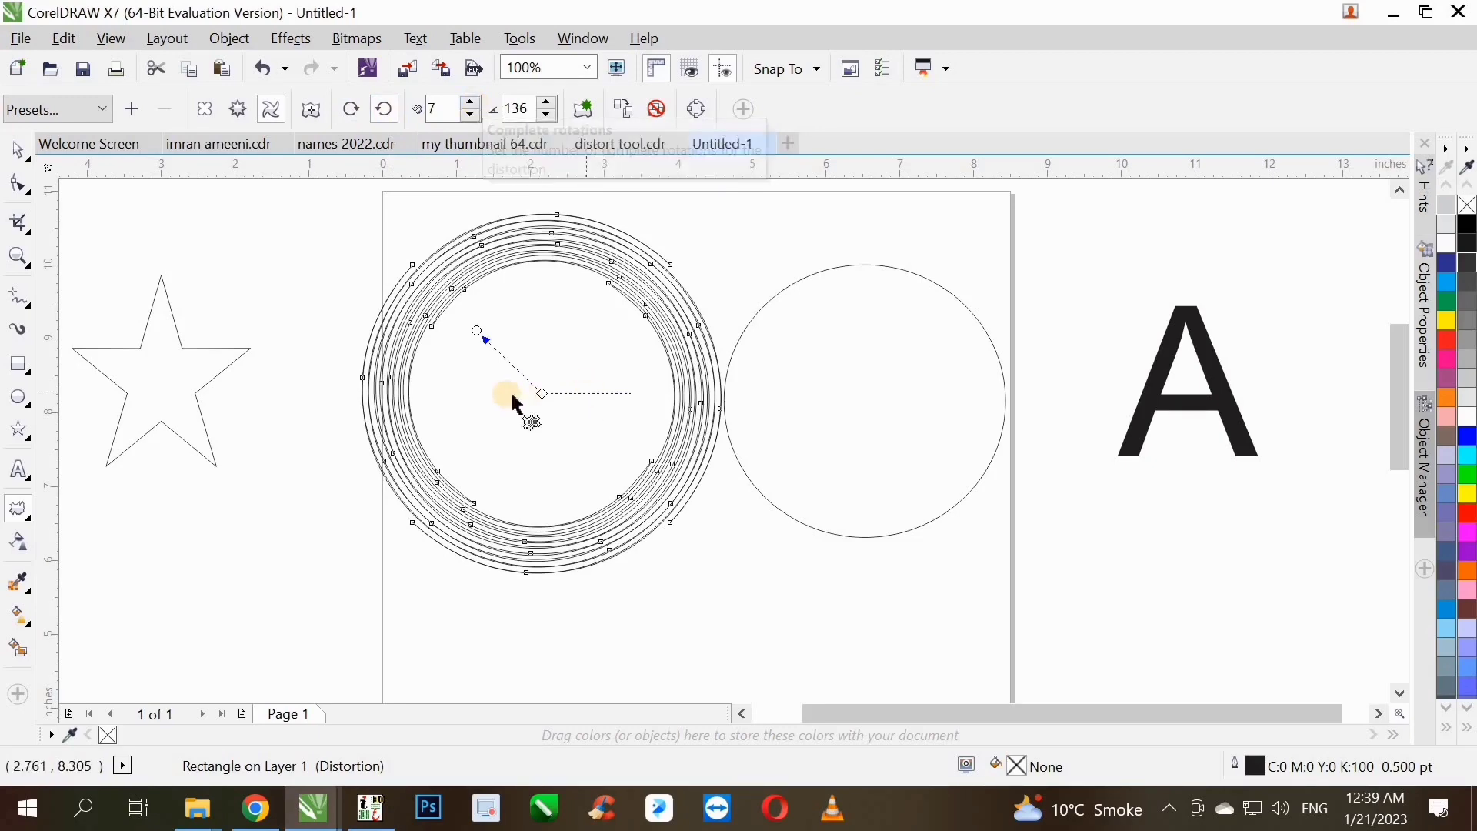
# - Add a second, clockwise twister distortion inside the twisted square, with 2 complete rotations and 48 additional degrees
pyautogui.scroll(2, 511, 364)
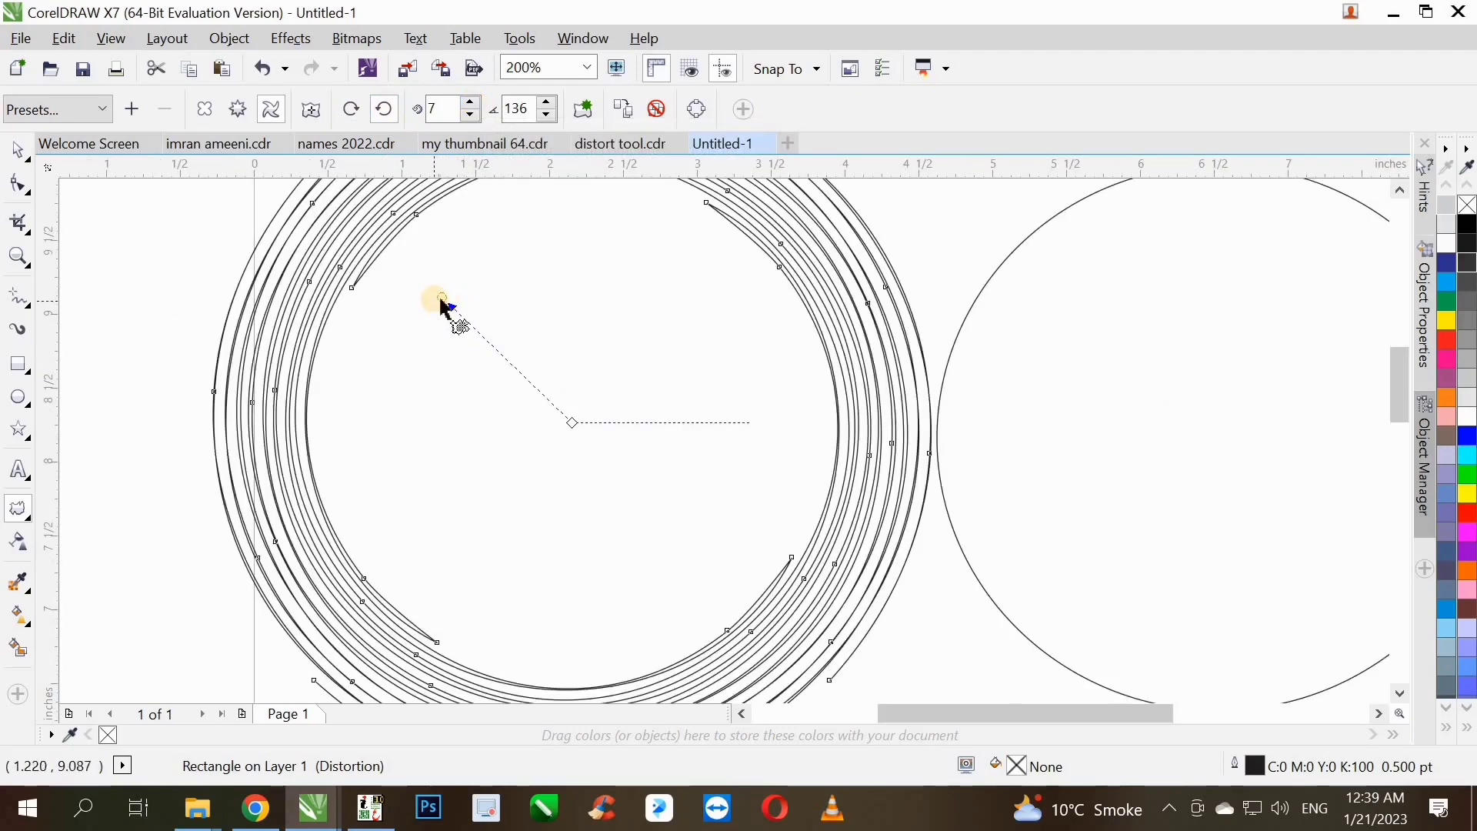
pyautogui.moveTo(445, 308); pyautogui.dragTo(674, 494)
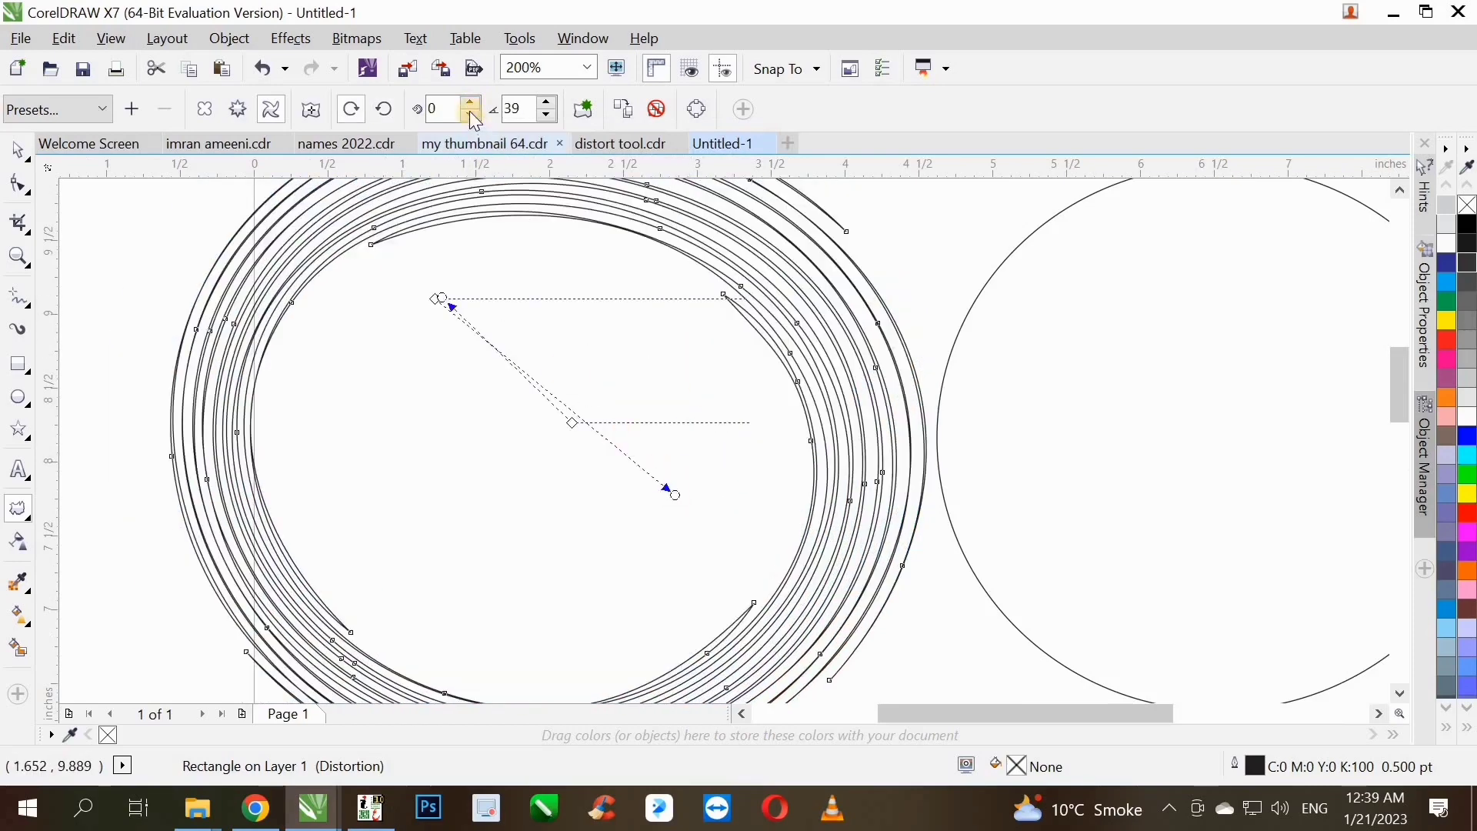
pyautogui.click(472, 108)
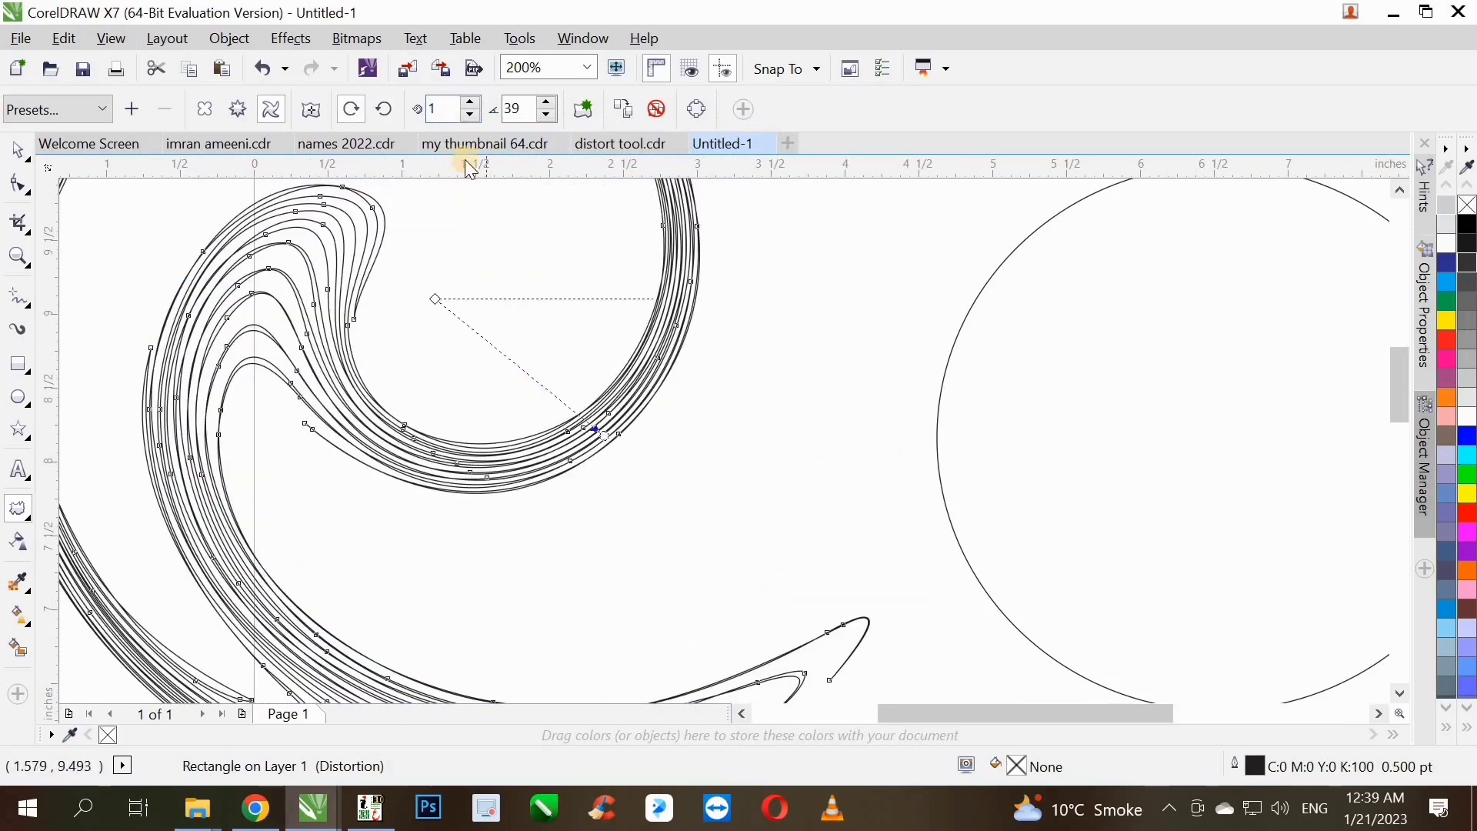
pyautogui.click(469, 116)
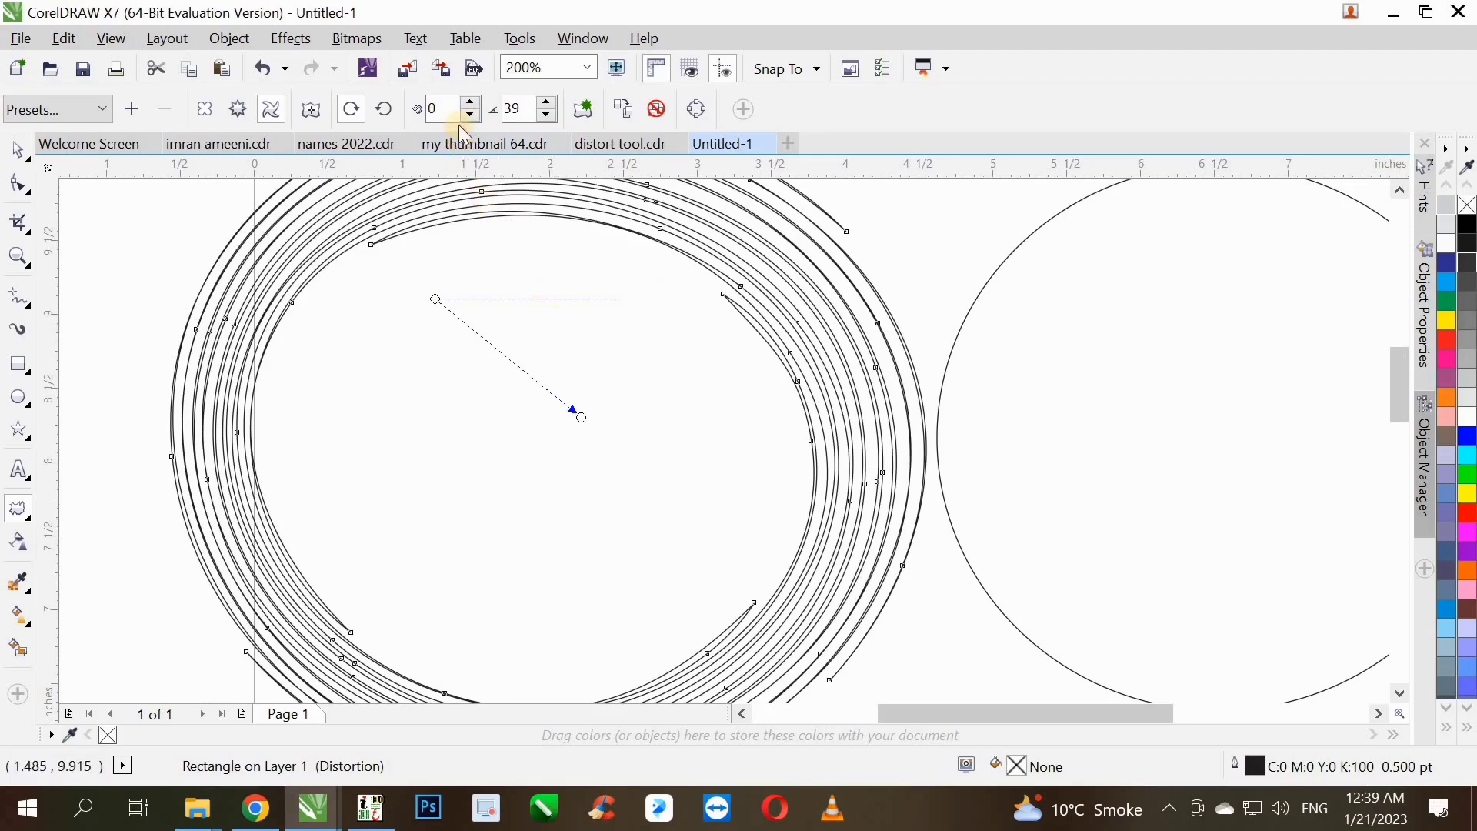
pyautogui.click(474, 101)
pyautogui.moveTo(579, 413); pyautogui.dragTo(604, 433)
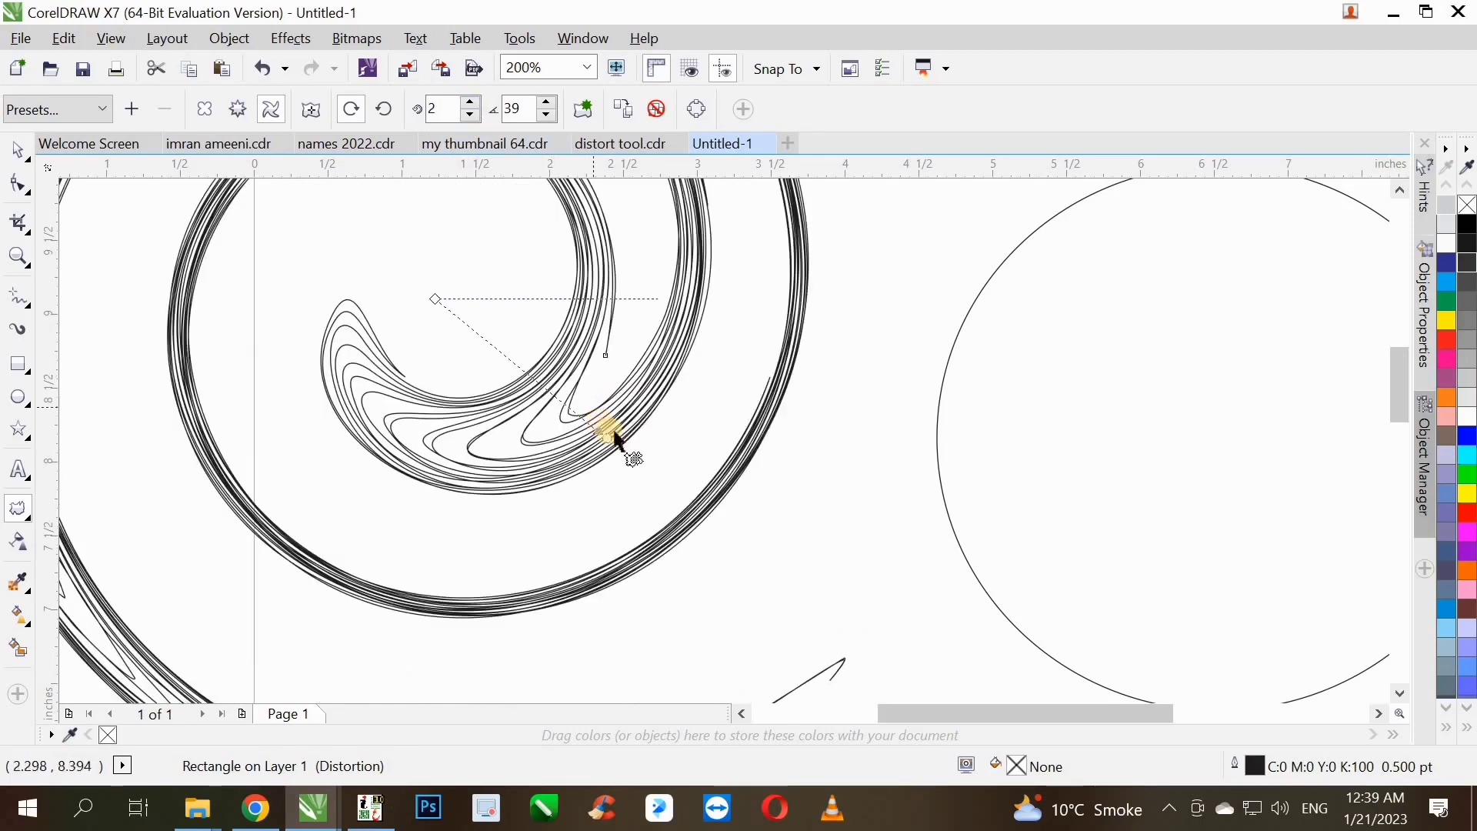
pyautogui.scroll(-1, 646, 480)
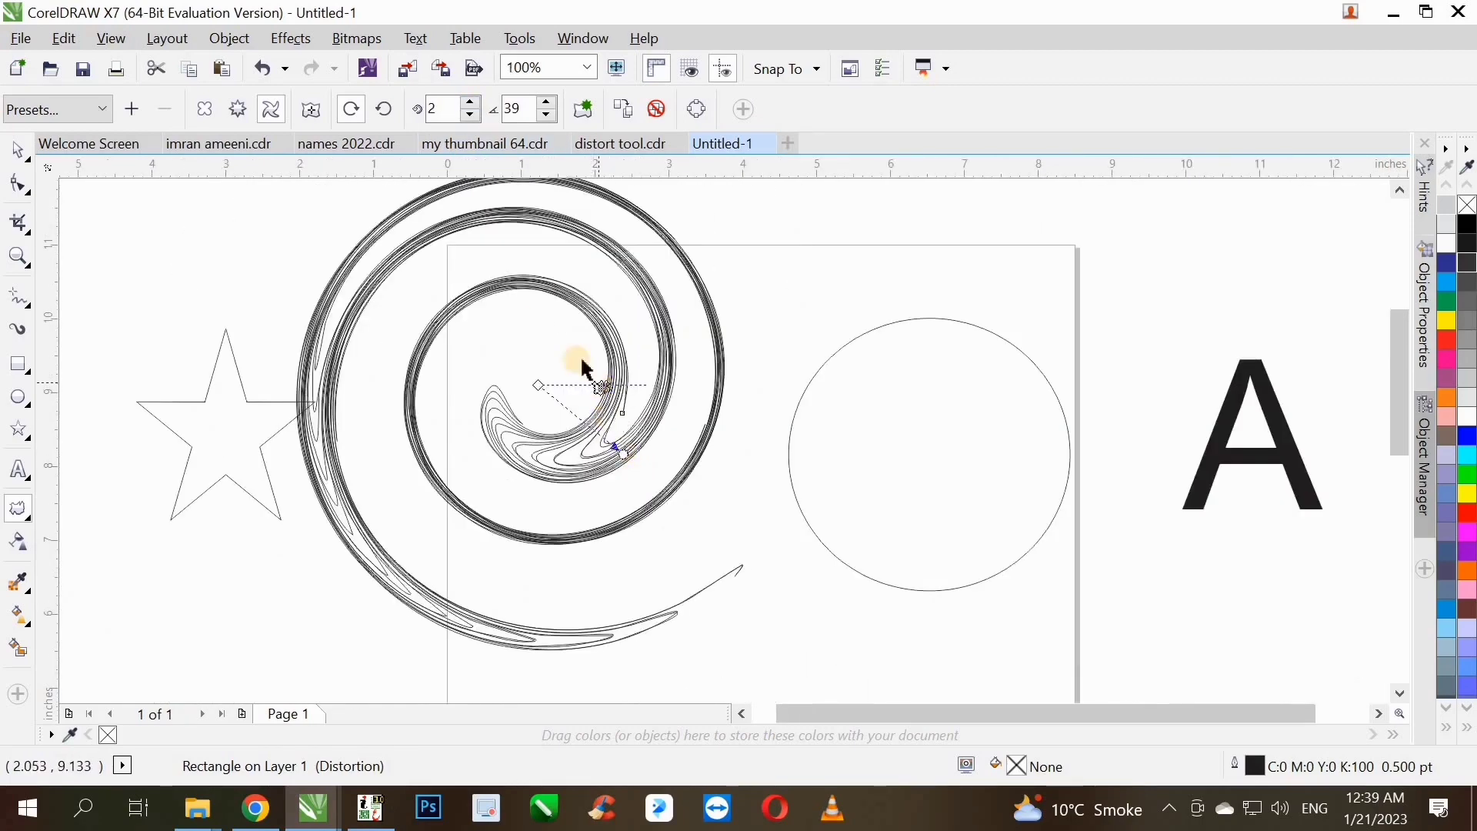
pyautogui.click(547, 103)
pyautogui.click(545, 100)
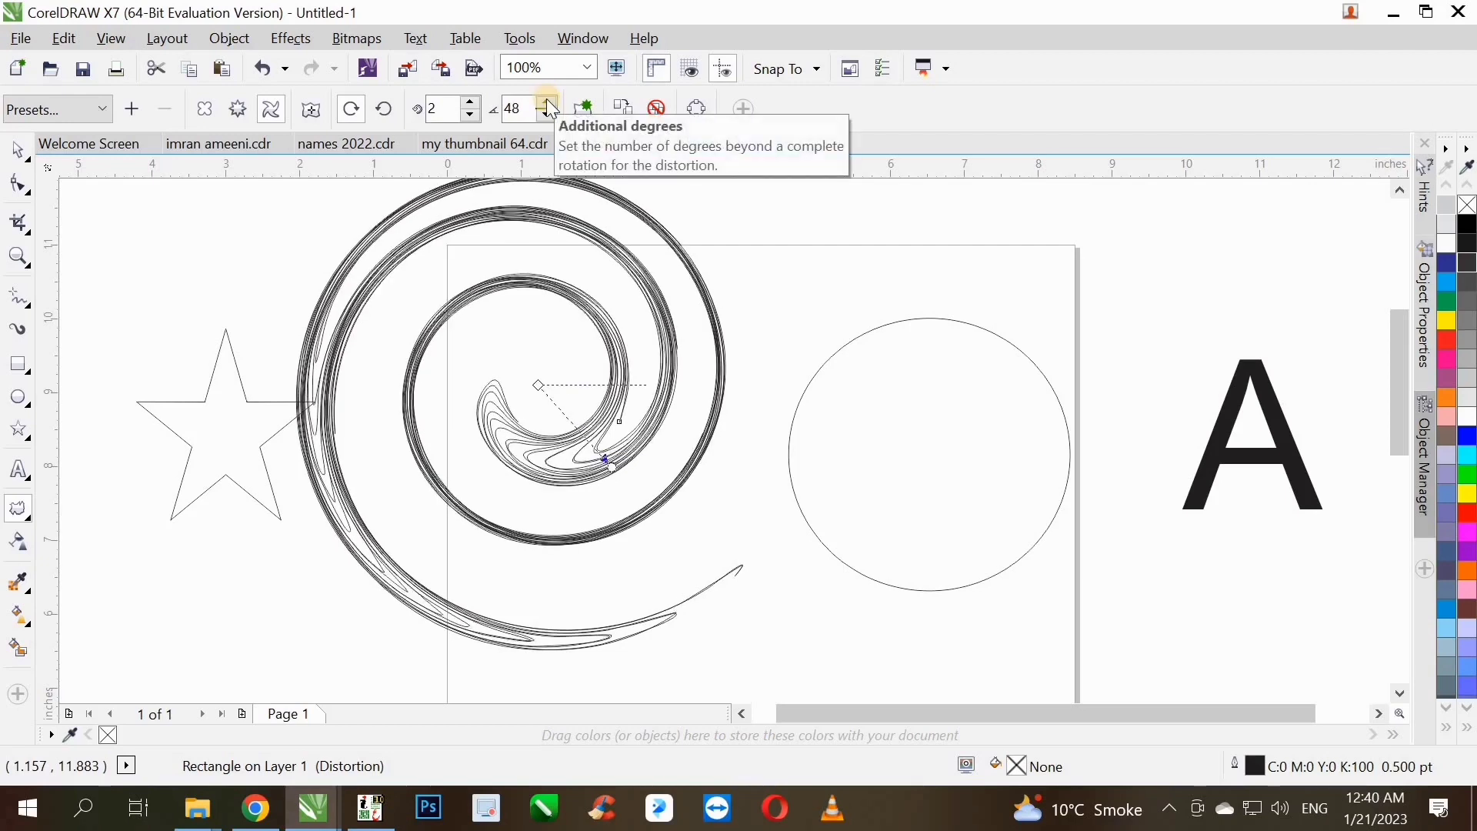
# - Select the circle and apply the Push Corners distortion preset to it
pyautogui.click(19, 151)
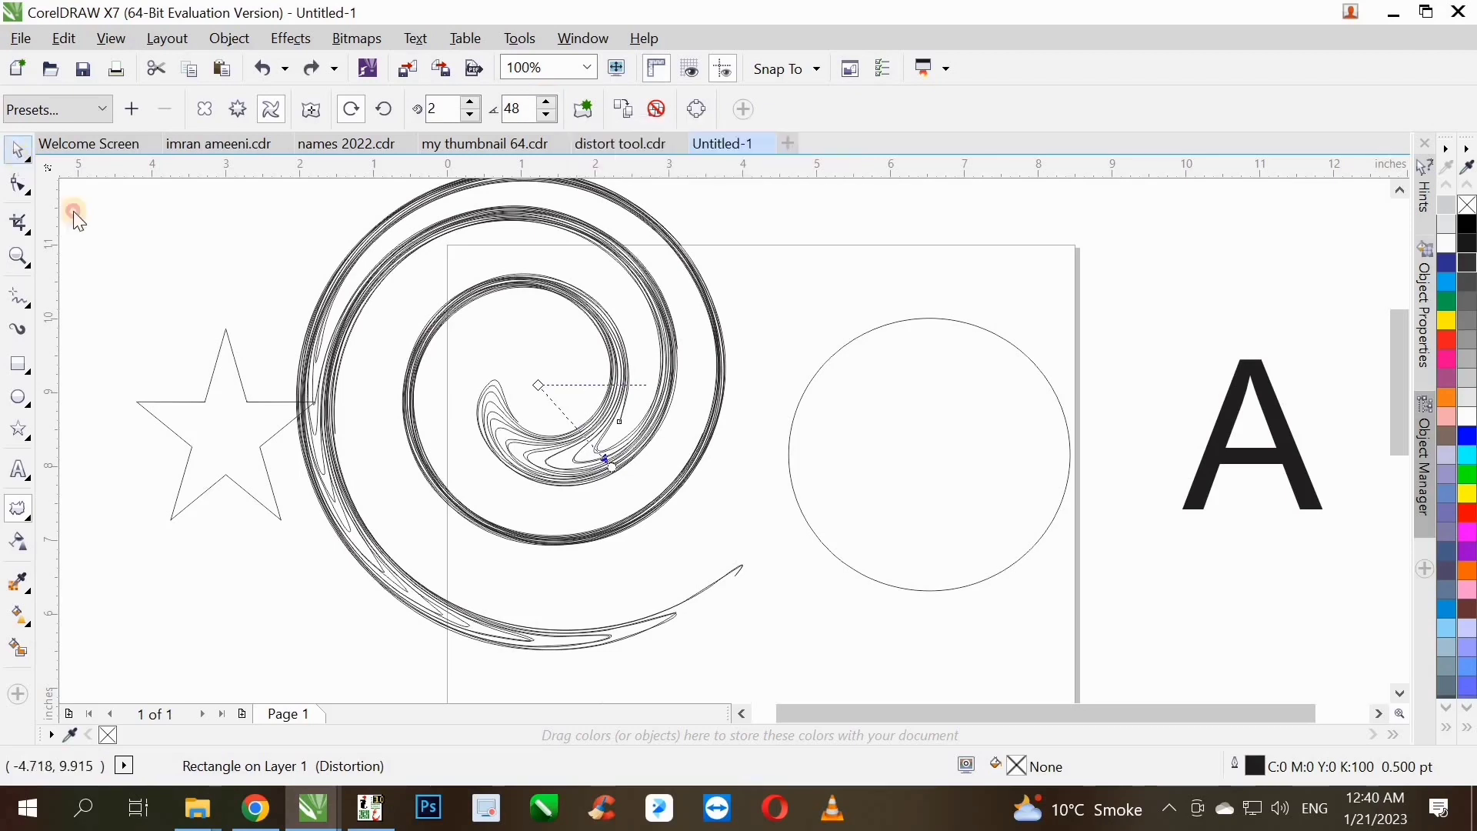
pyautogui.scroll(-2, 646, 390)
pyautogui.click(775, 500)
pyautogui.click(786, 435)
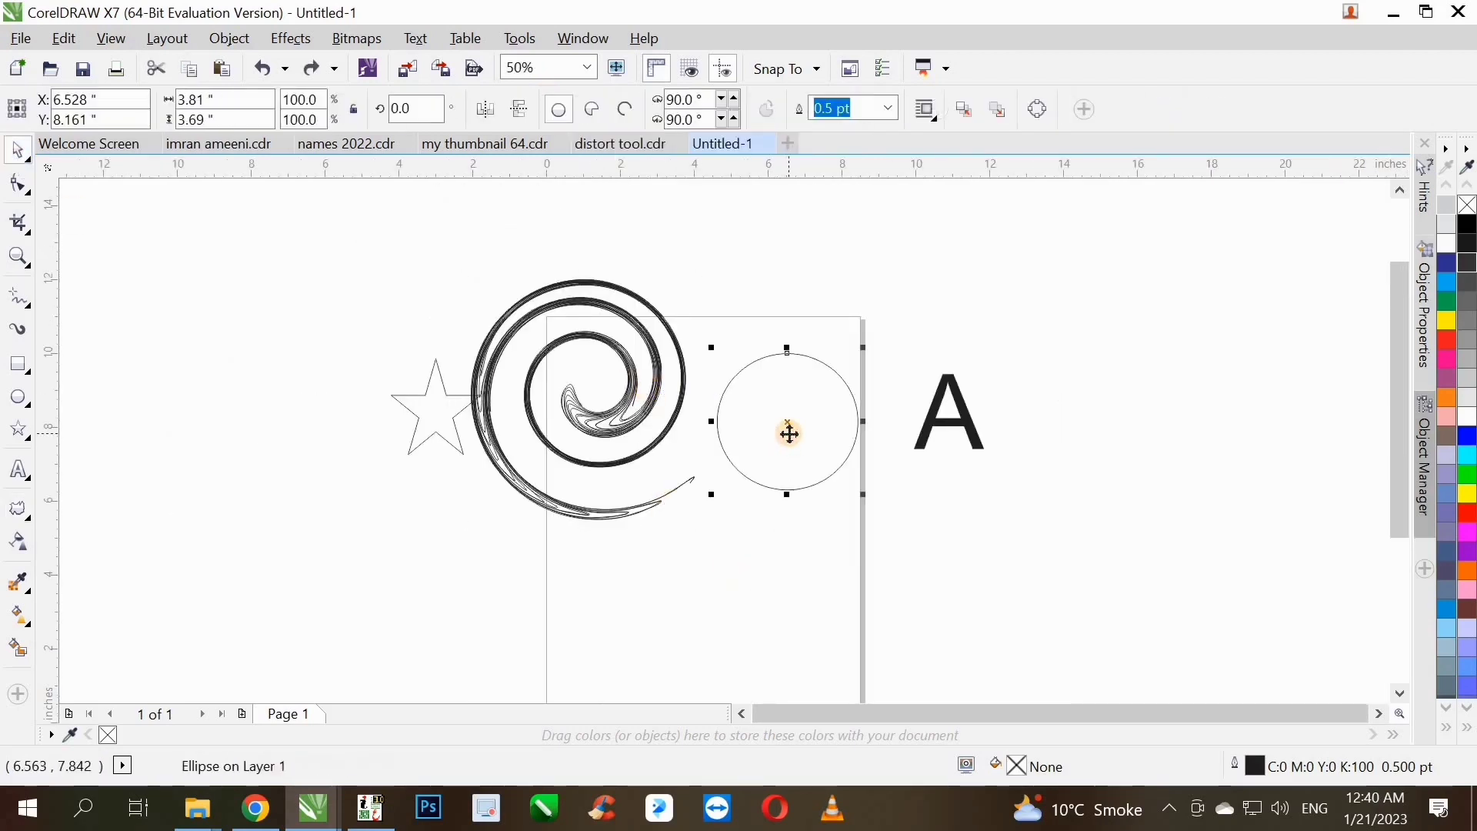
pyautogui.scroll(2, 788, 434)
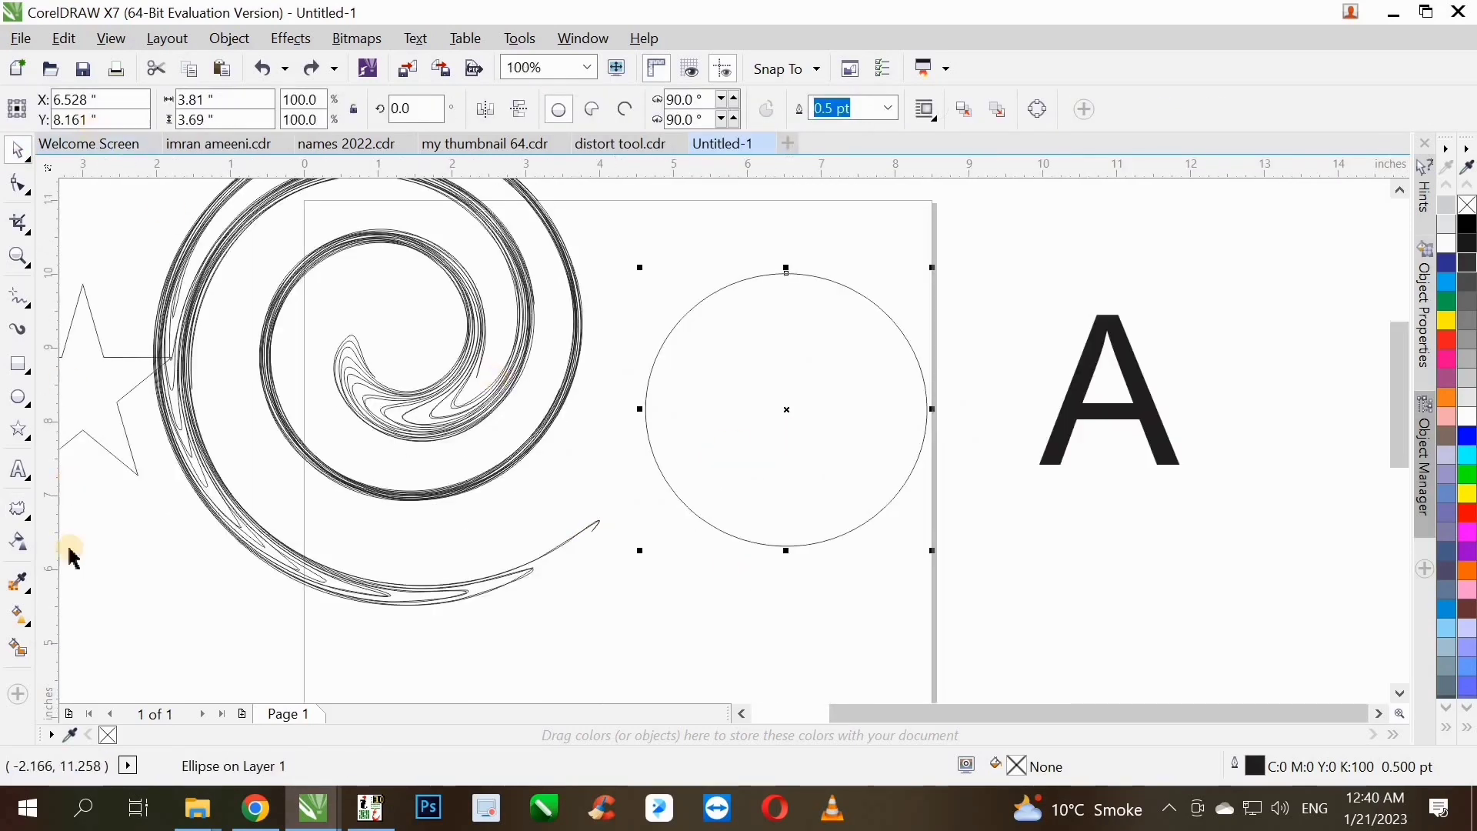
pyautogui.click(19, 508)
pyautogui.click(71, 108)
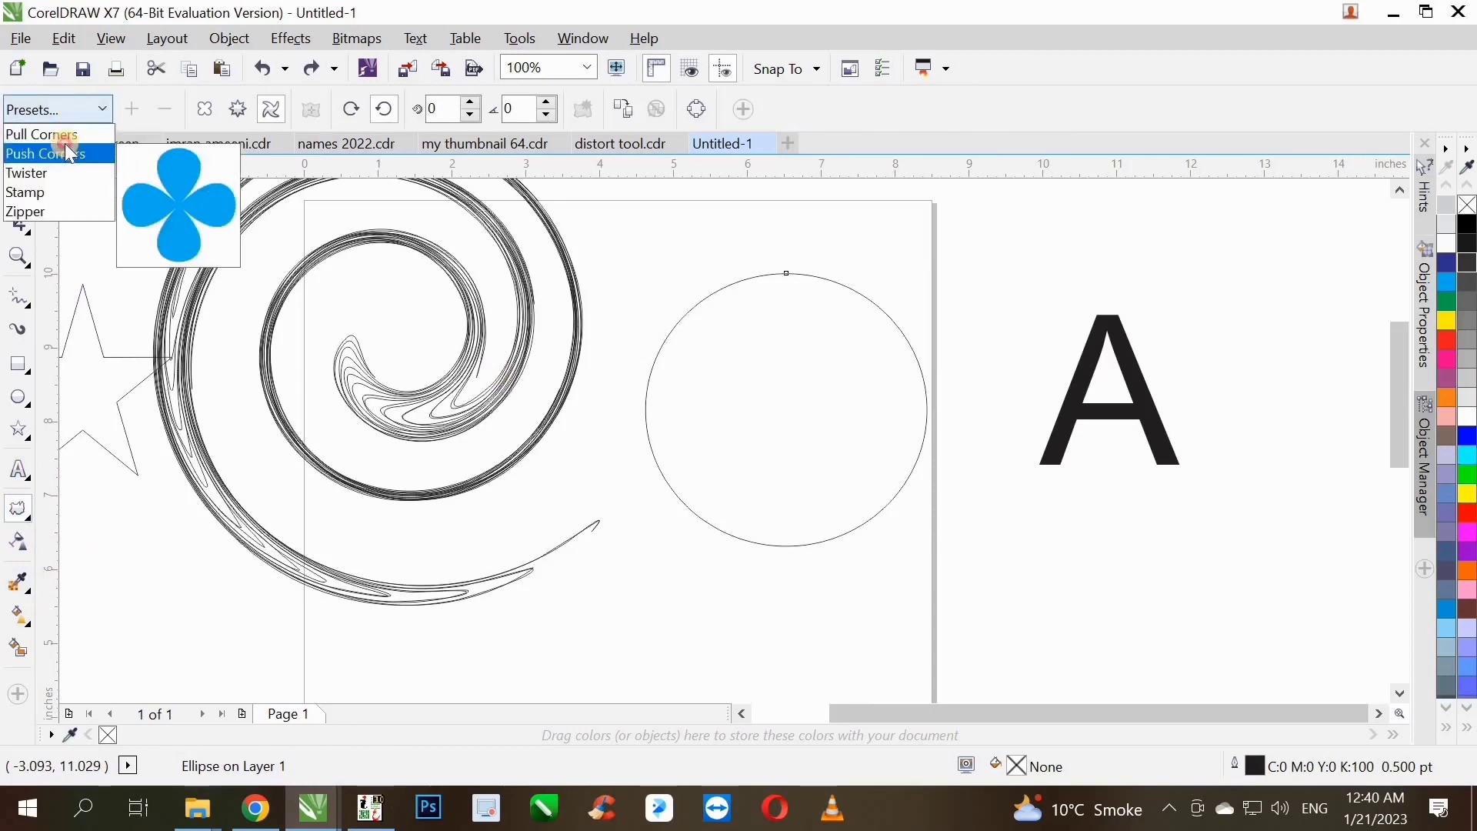
pyautogui.click(65, 144)
pyautogui.click(75, 103)
pyautogui.click(67, 146)
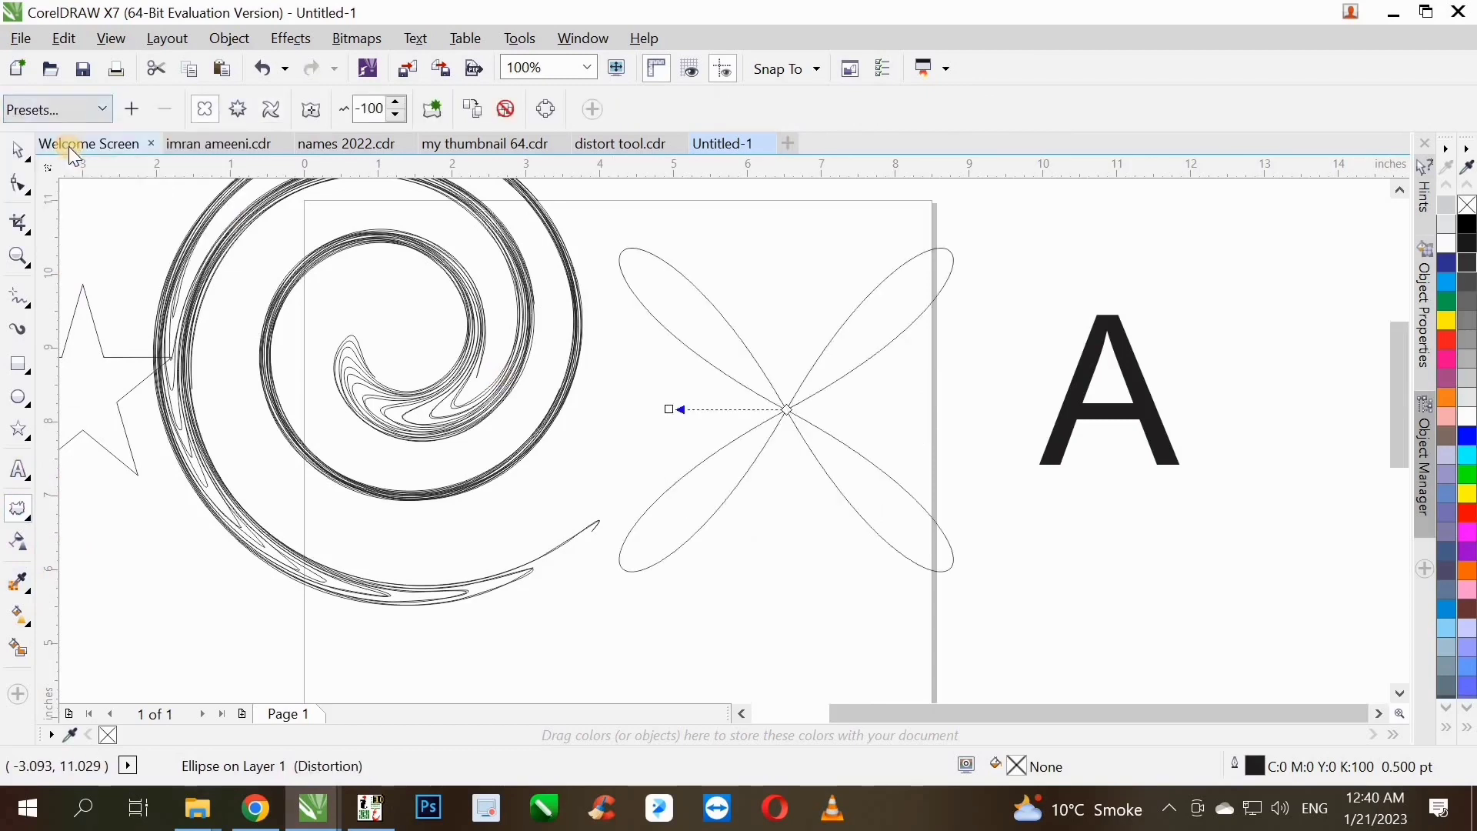
# - Try the Pull Corners and Stamp distortion presets on the circle
pyautogui.click(68, 112)
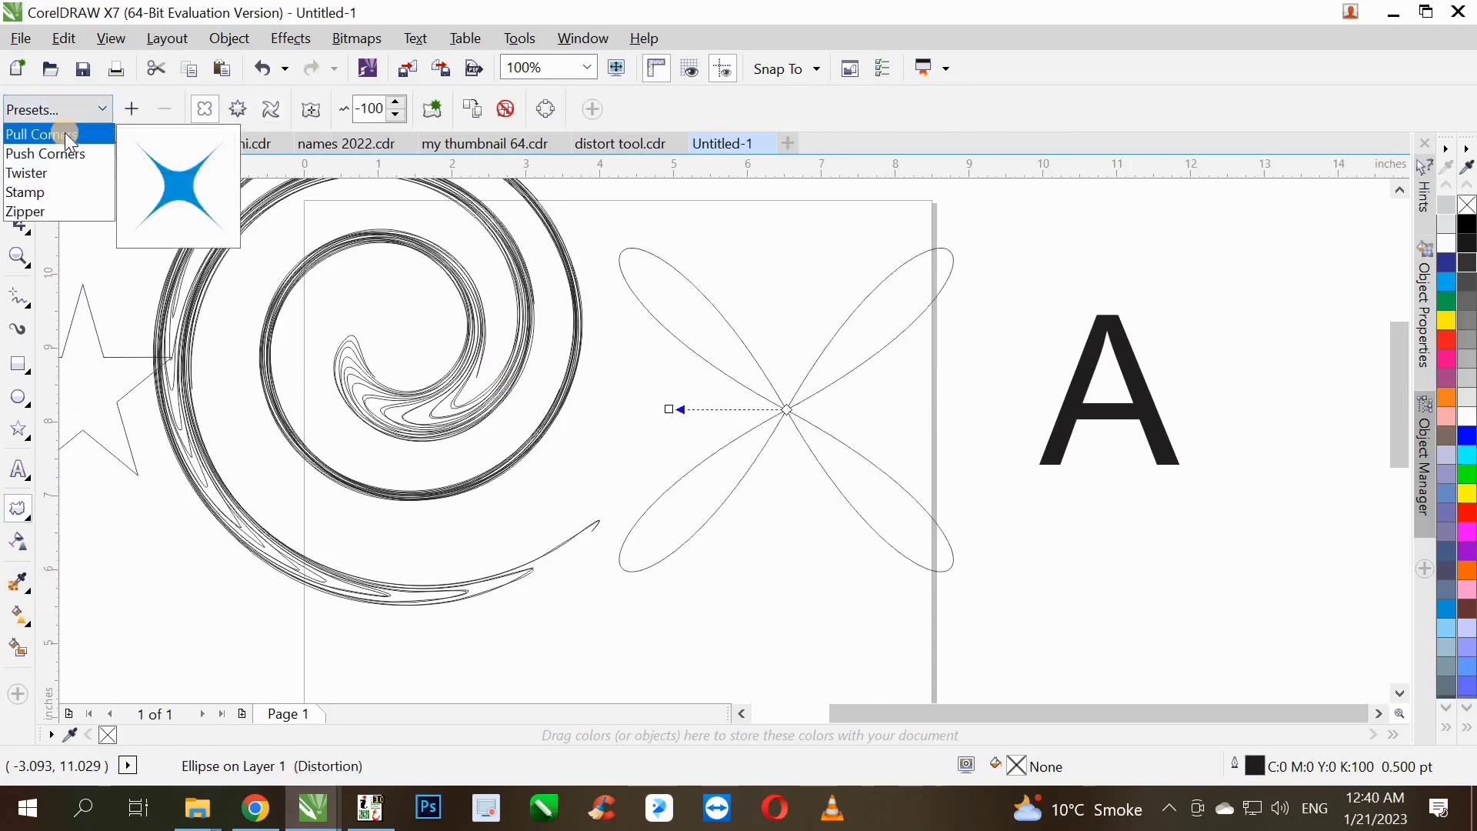
pyautogui.click(64, 134)
pyautogui.click(72, 111)
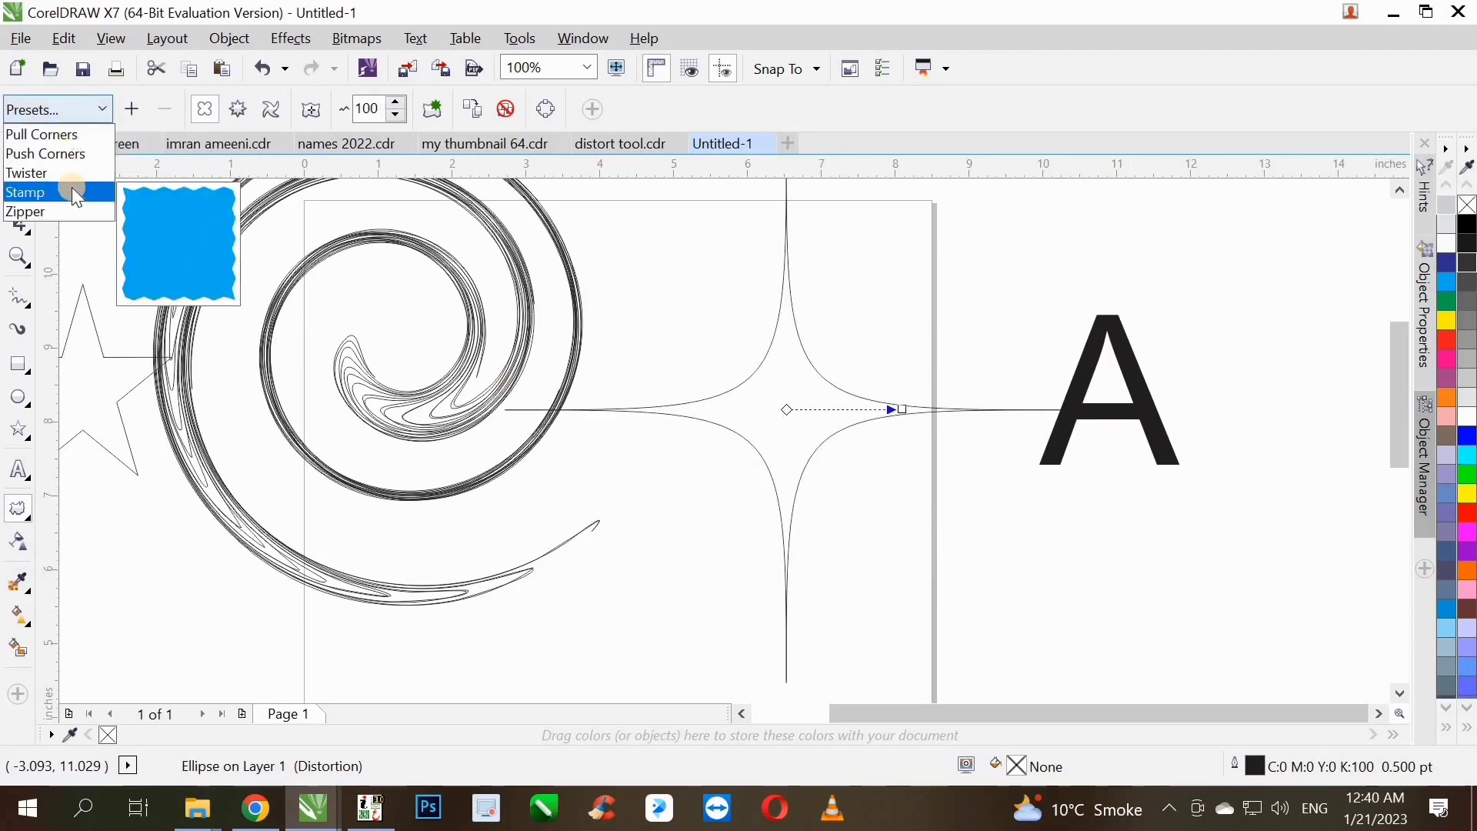
pyautogui.click(73, 188)
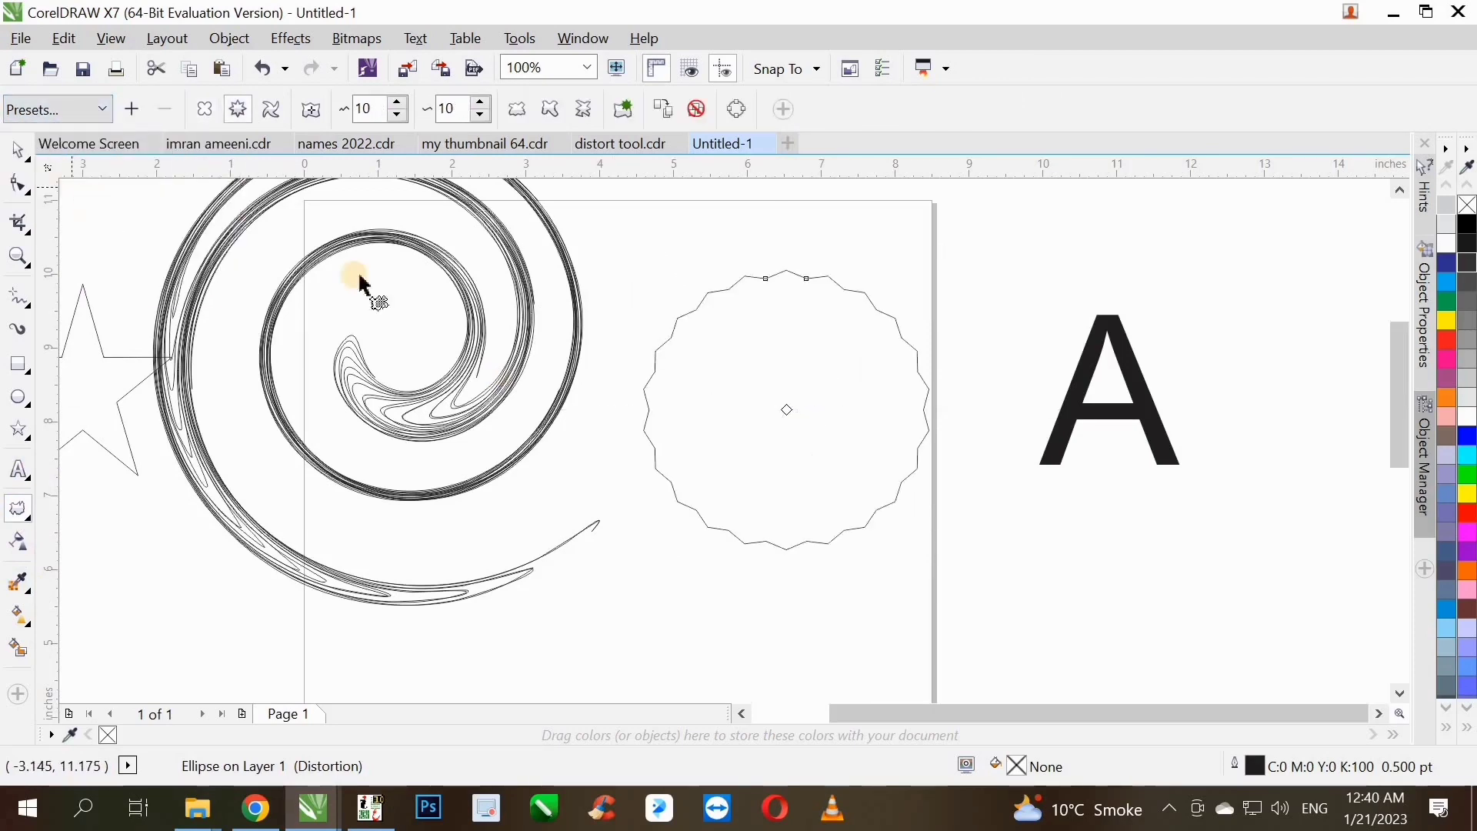
# - Apply the Zipper distortion preset to the circle
pyautogui.click(53, 105)
pyautogui.click(58, 209)
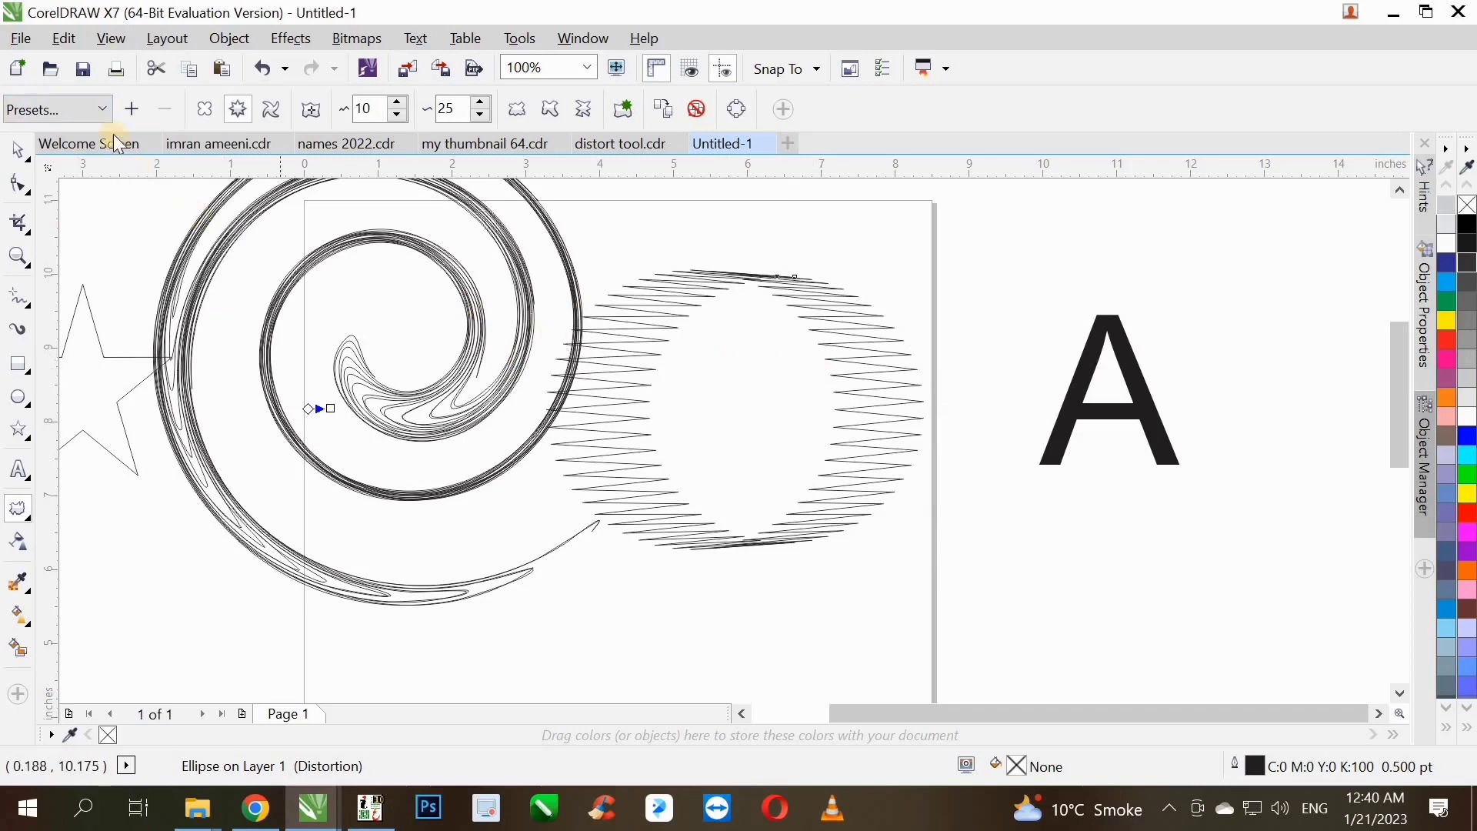
pyautogui.click(56, 116)
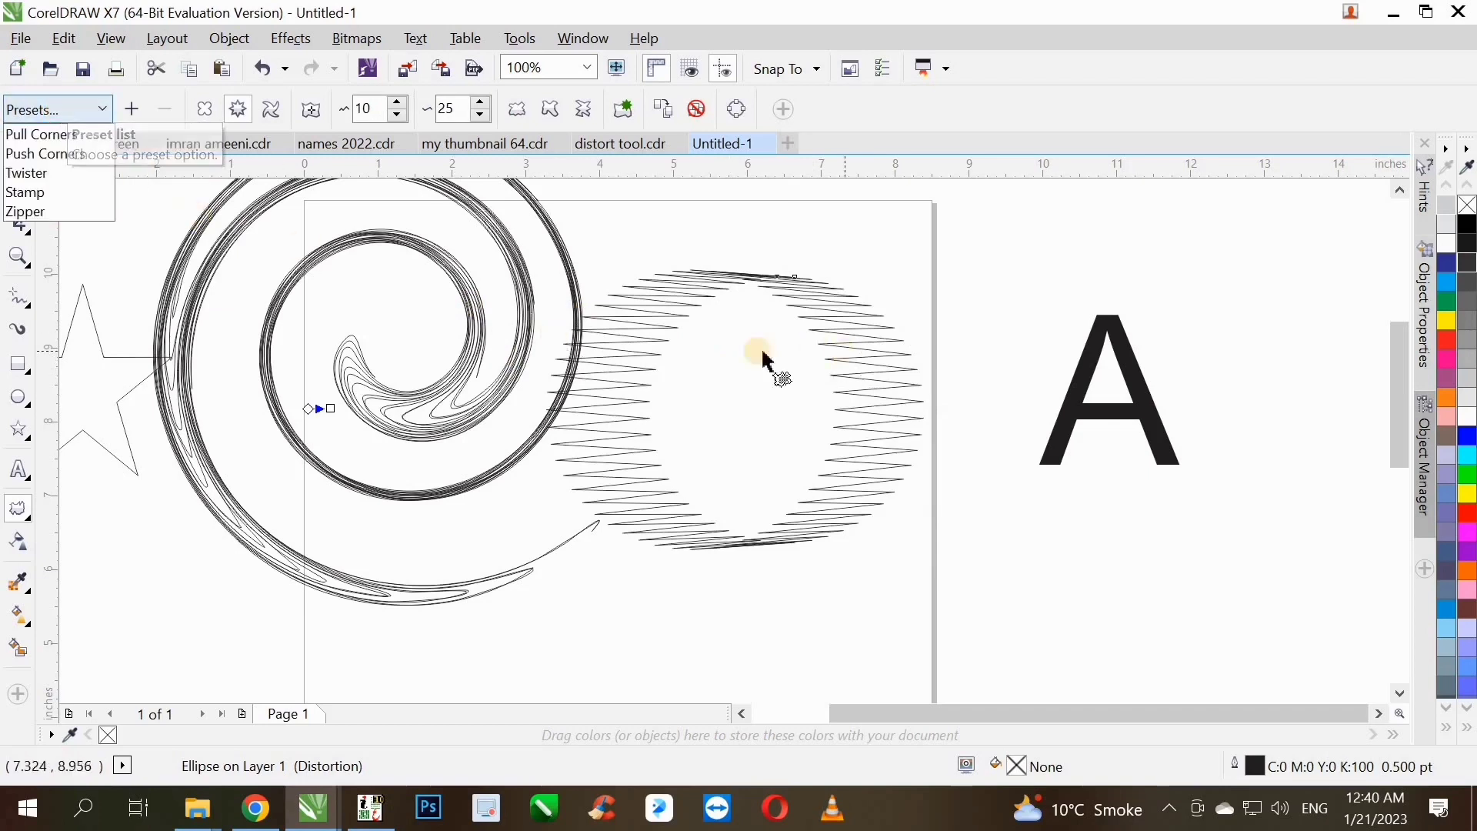
pyautogui.click(290, 231)
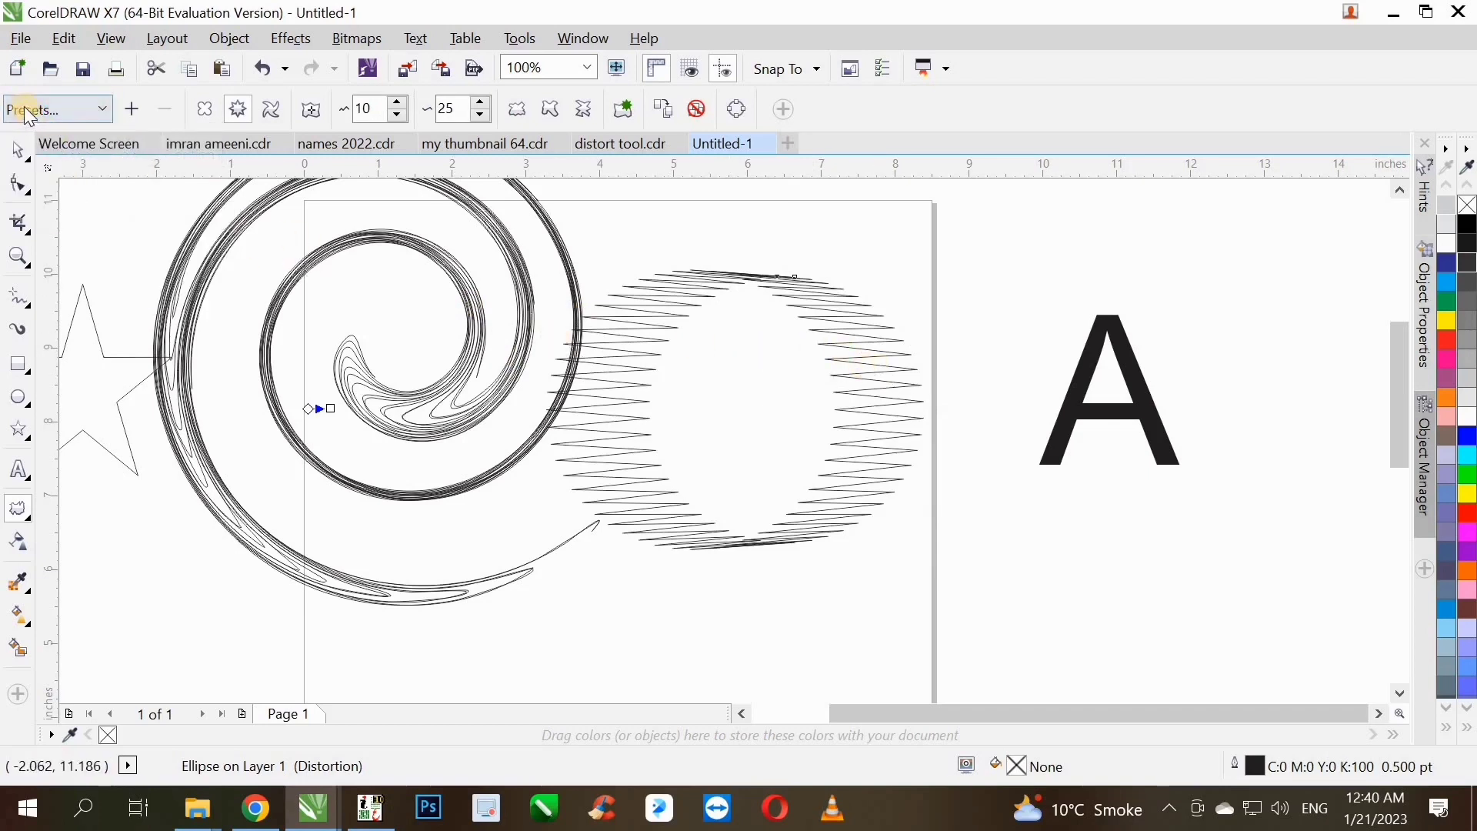
# - Move the star to the left, clear of the spiral, to X about -4.84 inches
pyautogui.scroll(-2, 741, 286)
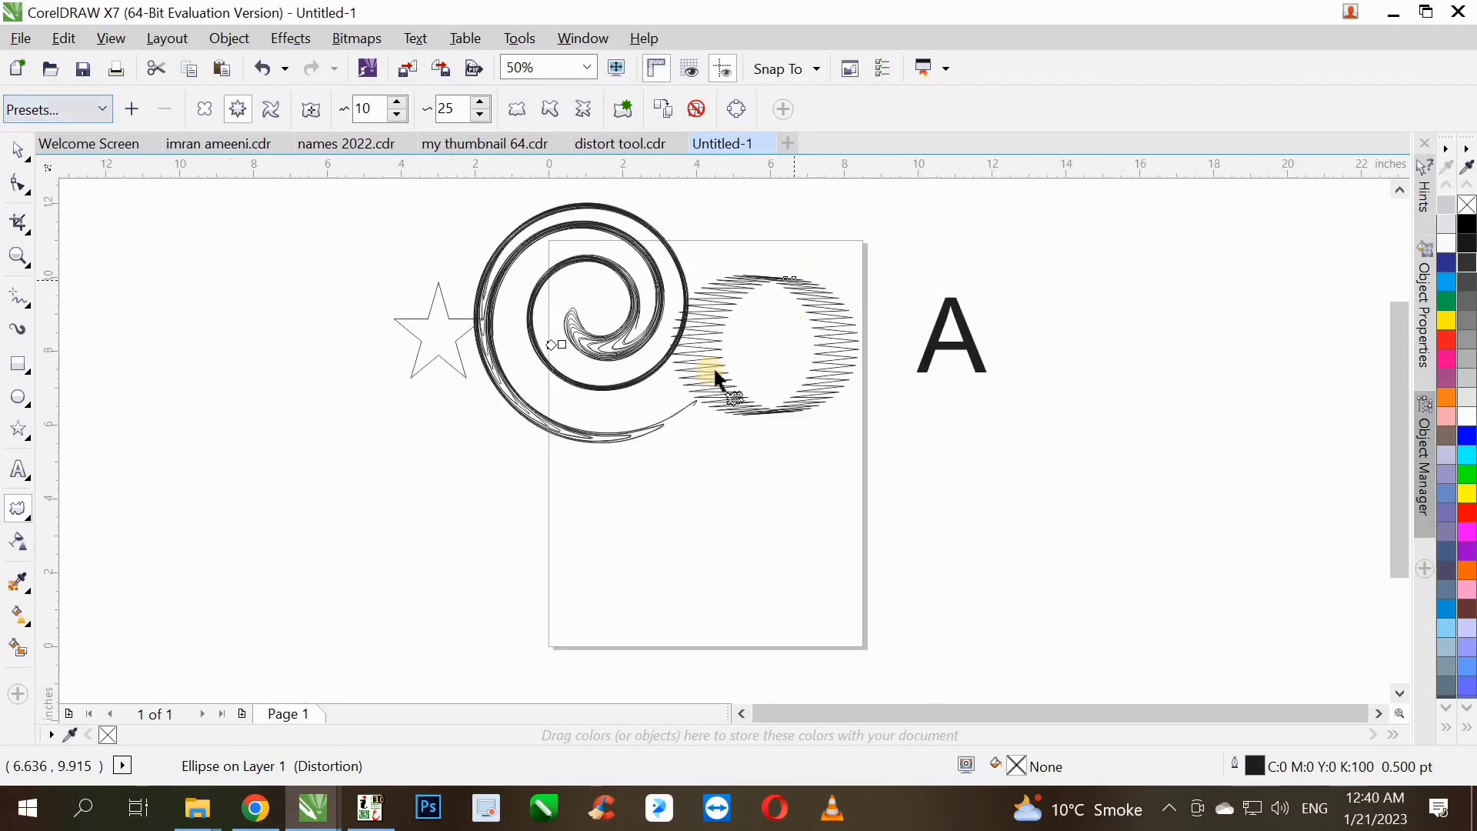
pyautogui.click(23, 154)
pyautogui.moveTo(404, 329); pyautogui.dragTo(335, 329)
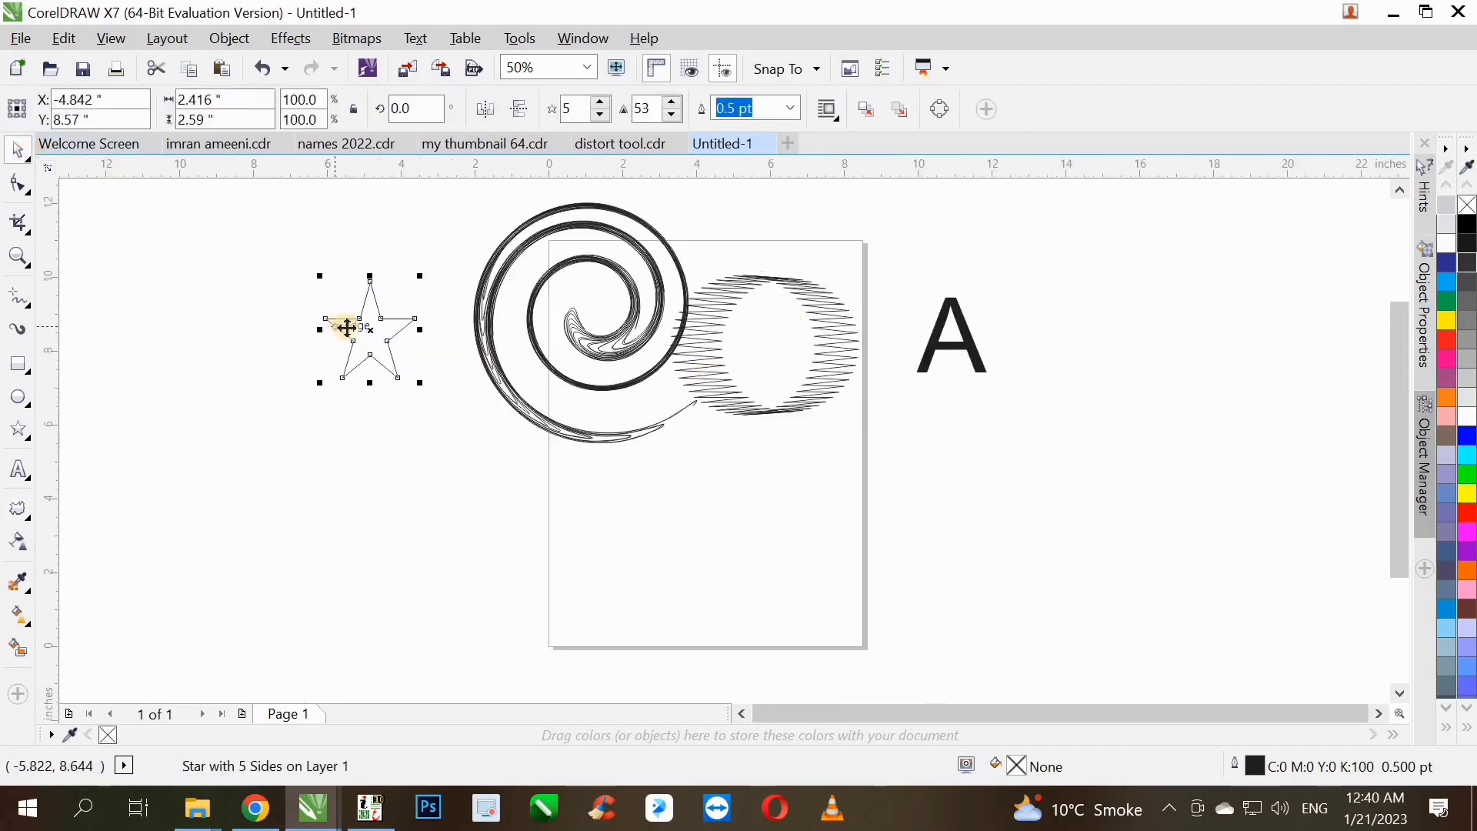
# - Apply a zipper distortion to the star with an amplitude of 45 and a frequency of 5
pyautogui.scroll(2, 353, 321)
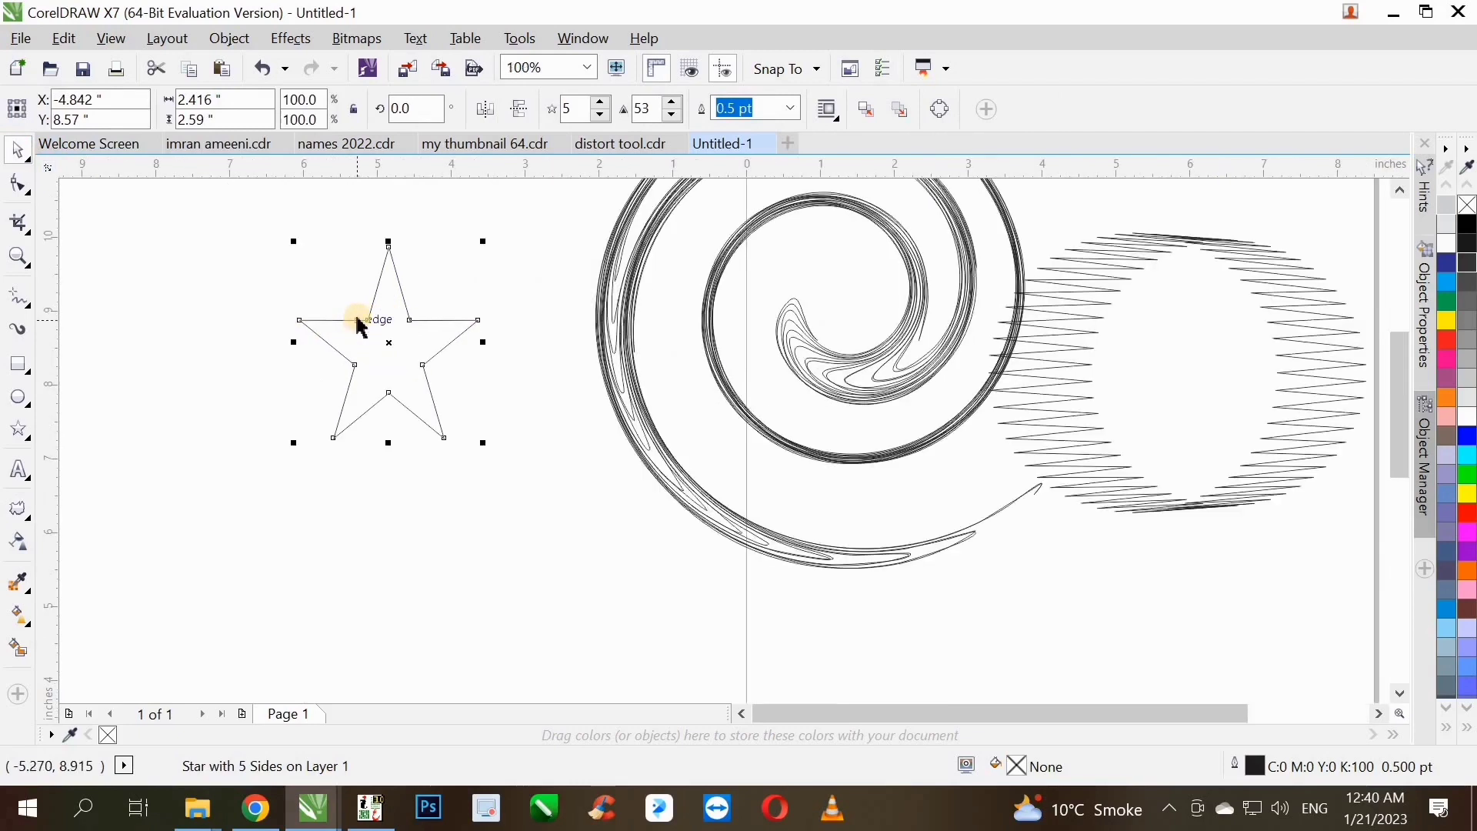
pyautogui.click(31, 571)
pyautogui.scroll(1, 394, 291)
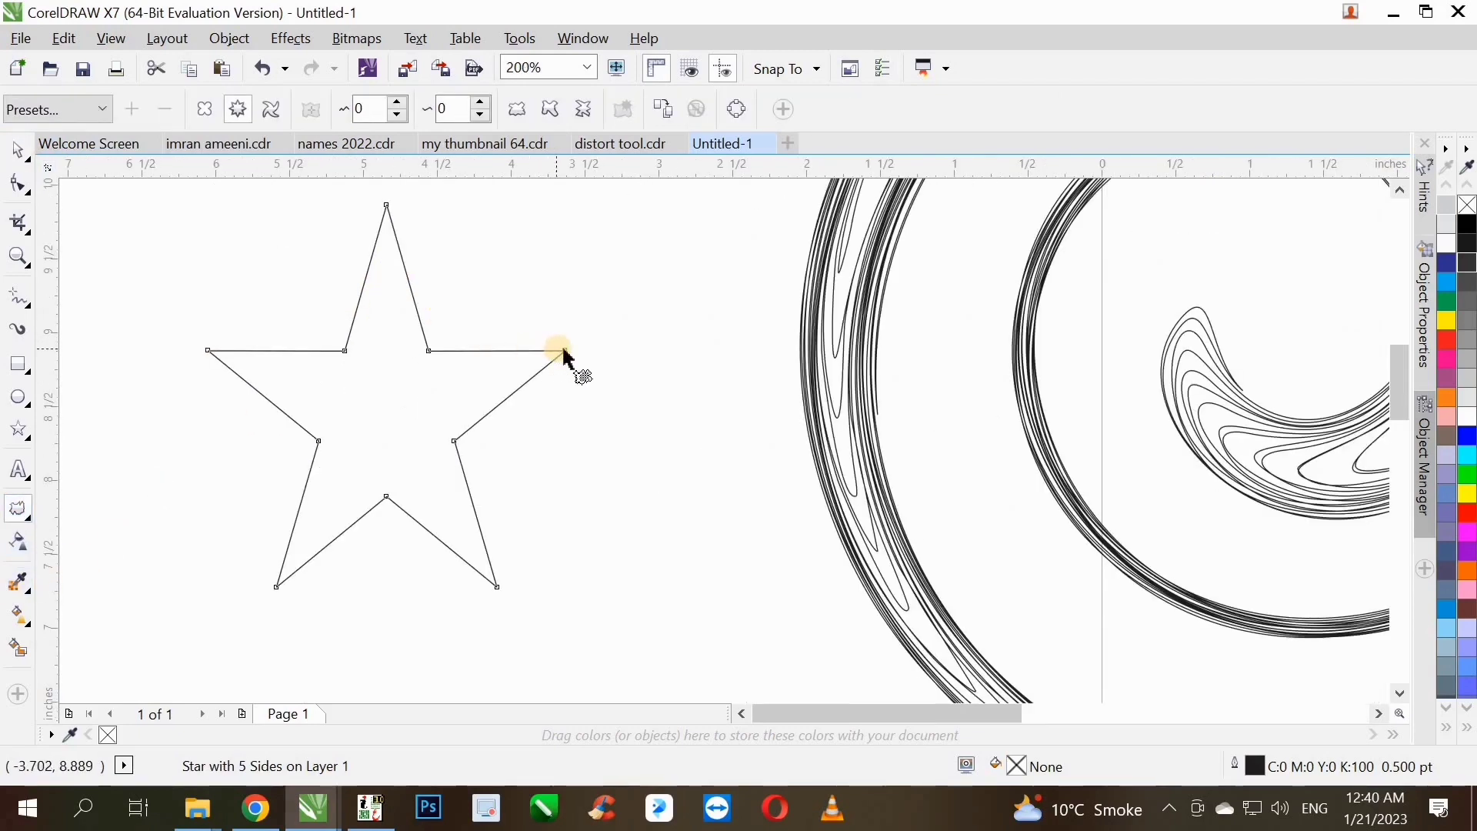
pyautogui.moveTo(566, 355); pyautogui.dragTo(522, 463)
pyautogui.hotkey('ctrl', 'z')
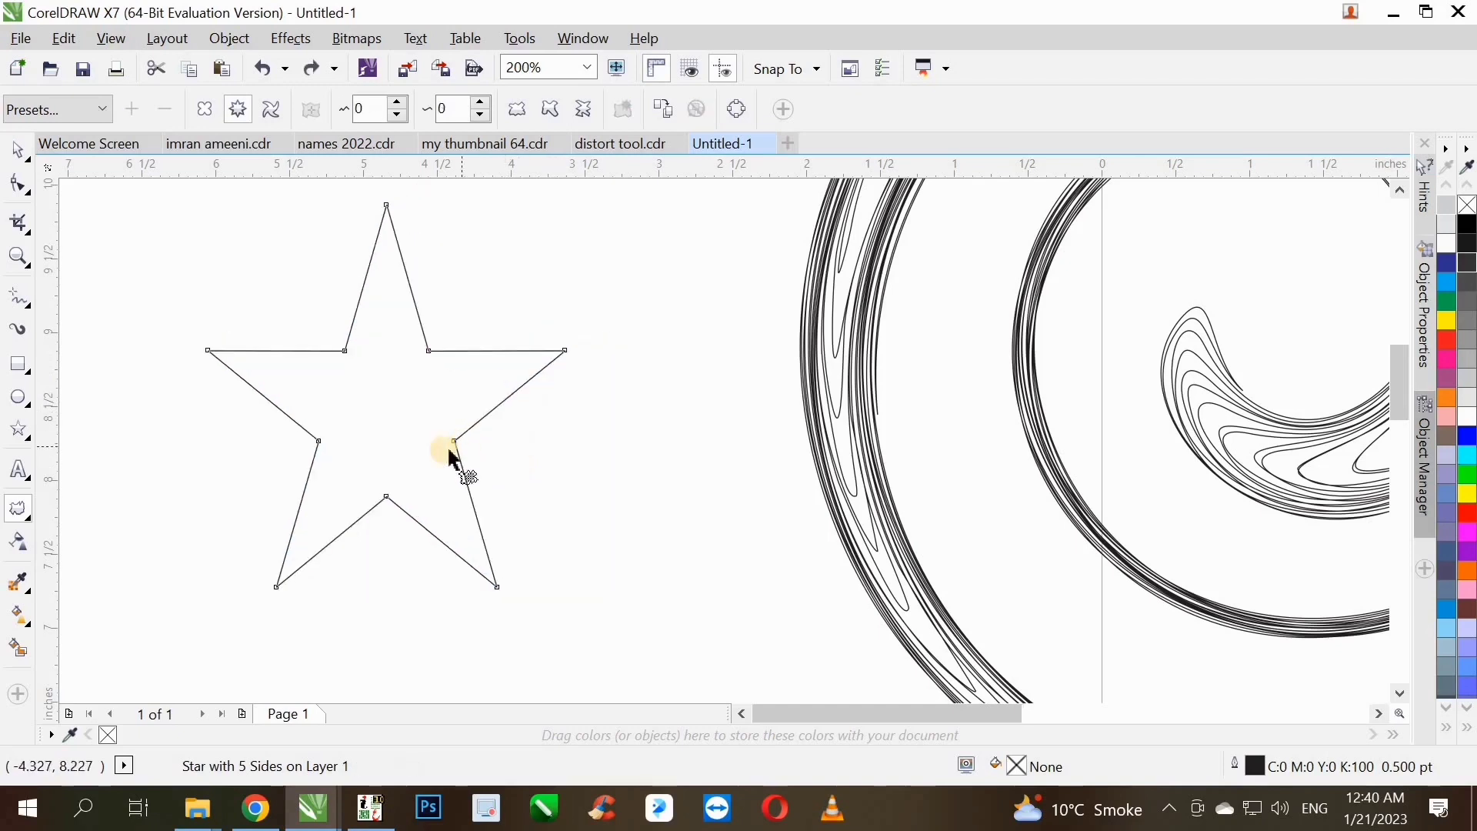
pyautogui.moveTo(319, 444); pyautogui.dragTo(230, 250)
pyautogui.hotkey('ctrl', 'z')
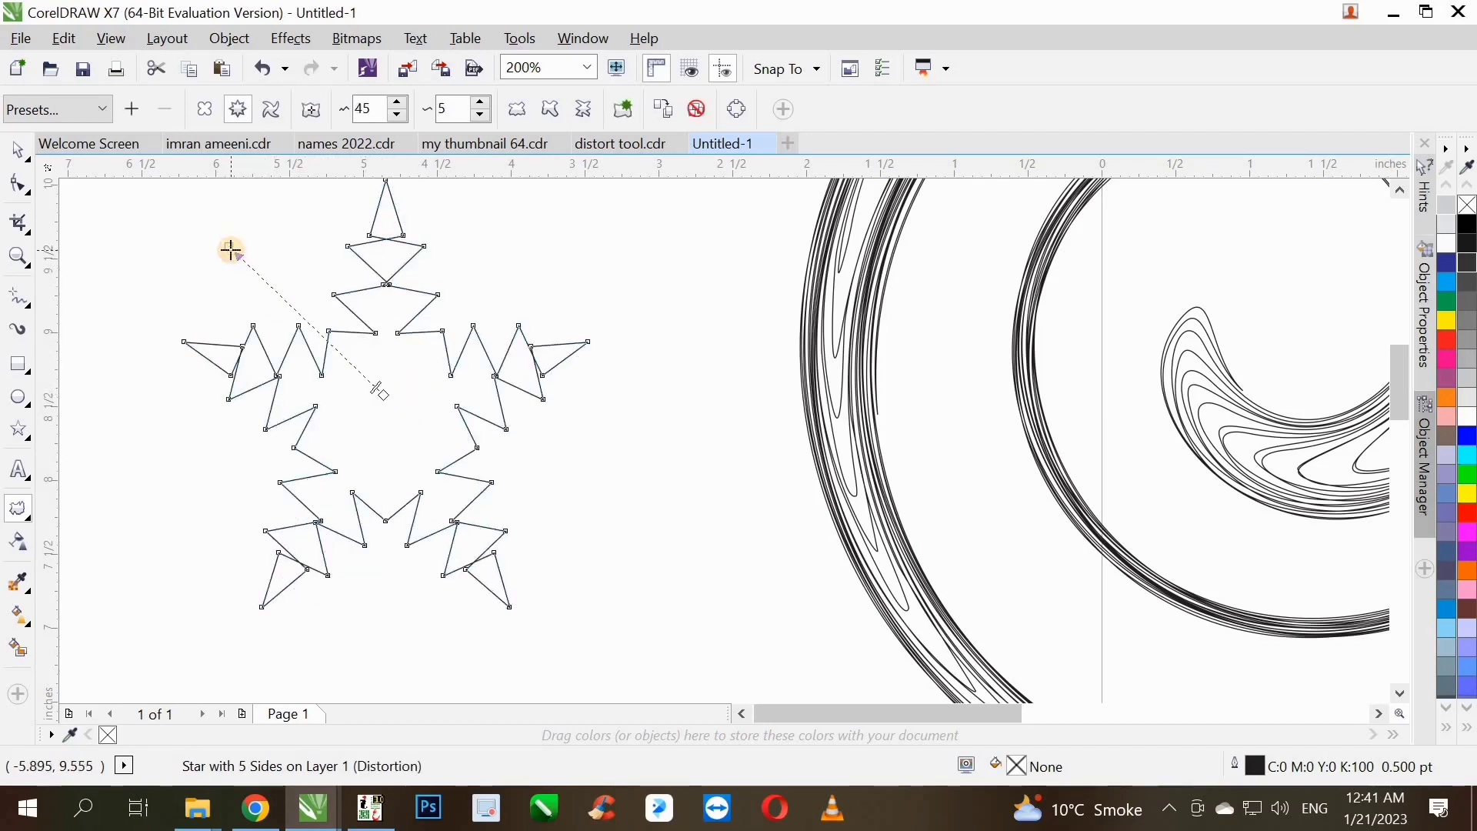
# - Fill the distorted star with dark blue (C100 M100 Y0 K0) and deselect it
pyautogui.scroll(-1, 483, 380)
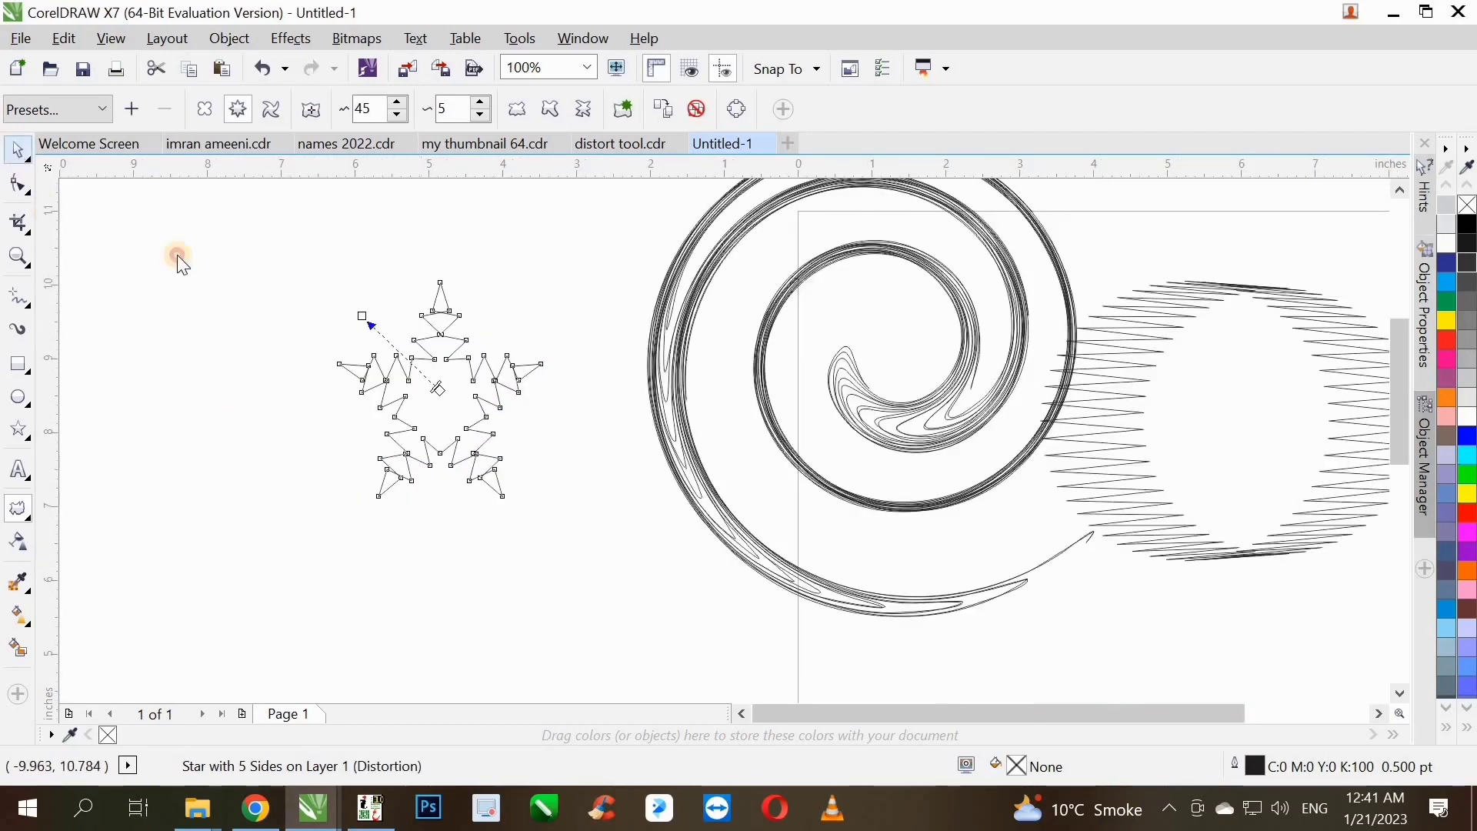
pyautogui.press('space')
pyautogui.click(1448, 287)
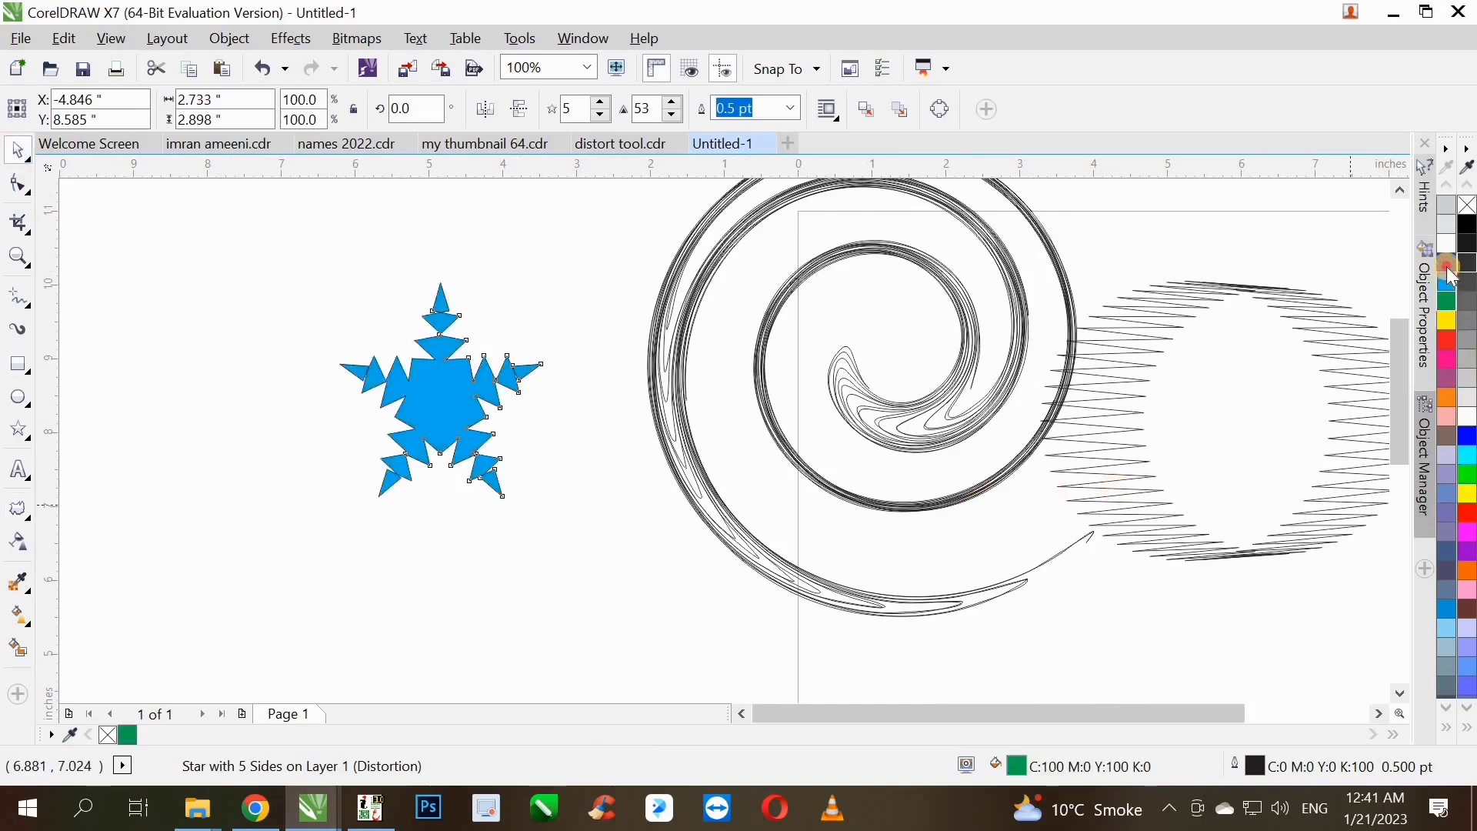
pyautogui.click(1447, 262)
pyautogui.scroll(2, 442, 355)
pyautogui.scroll(-1, 531, 342)
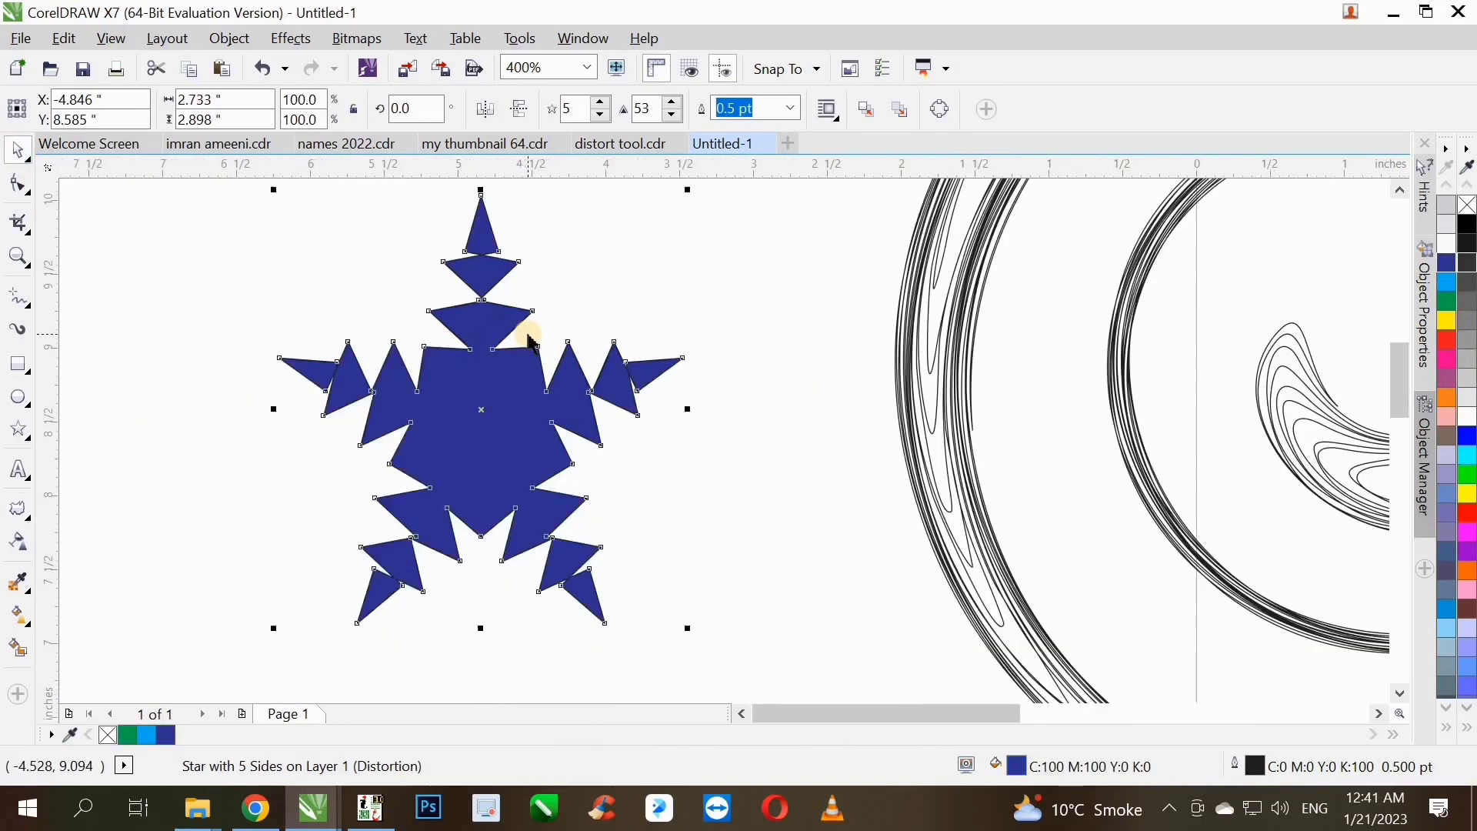
pyautogui.scroll(-1, 290, 413)
pyautogui.click(288, 390)
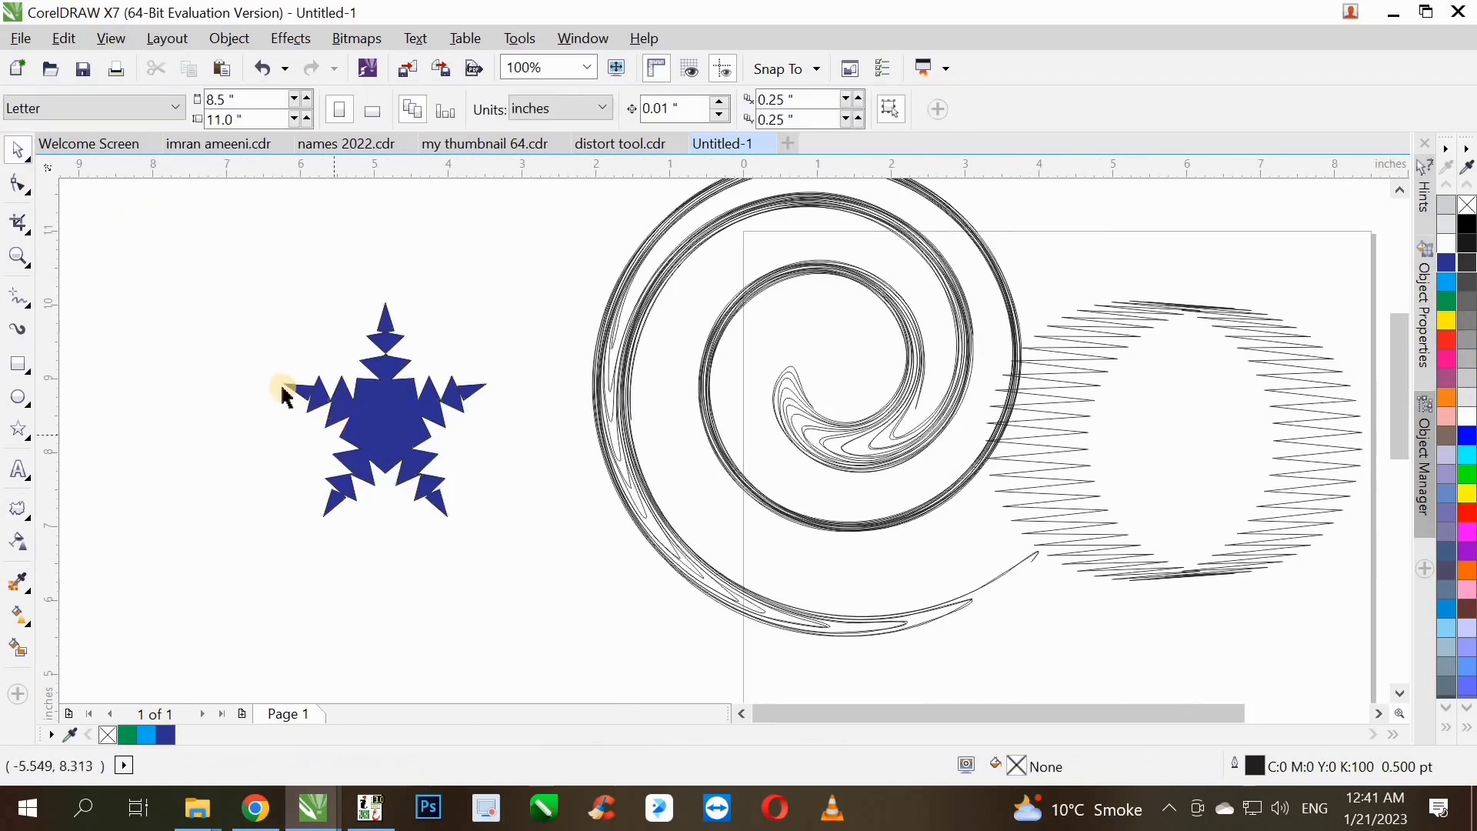
# - Delete the distorted circle and draw a new circle about 3.5 inches across in its place
pyautogui.scroll(-1, 285, 395)
pyautogui.click(728, 479)
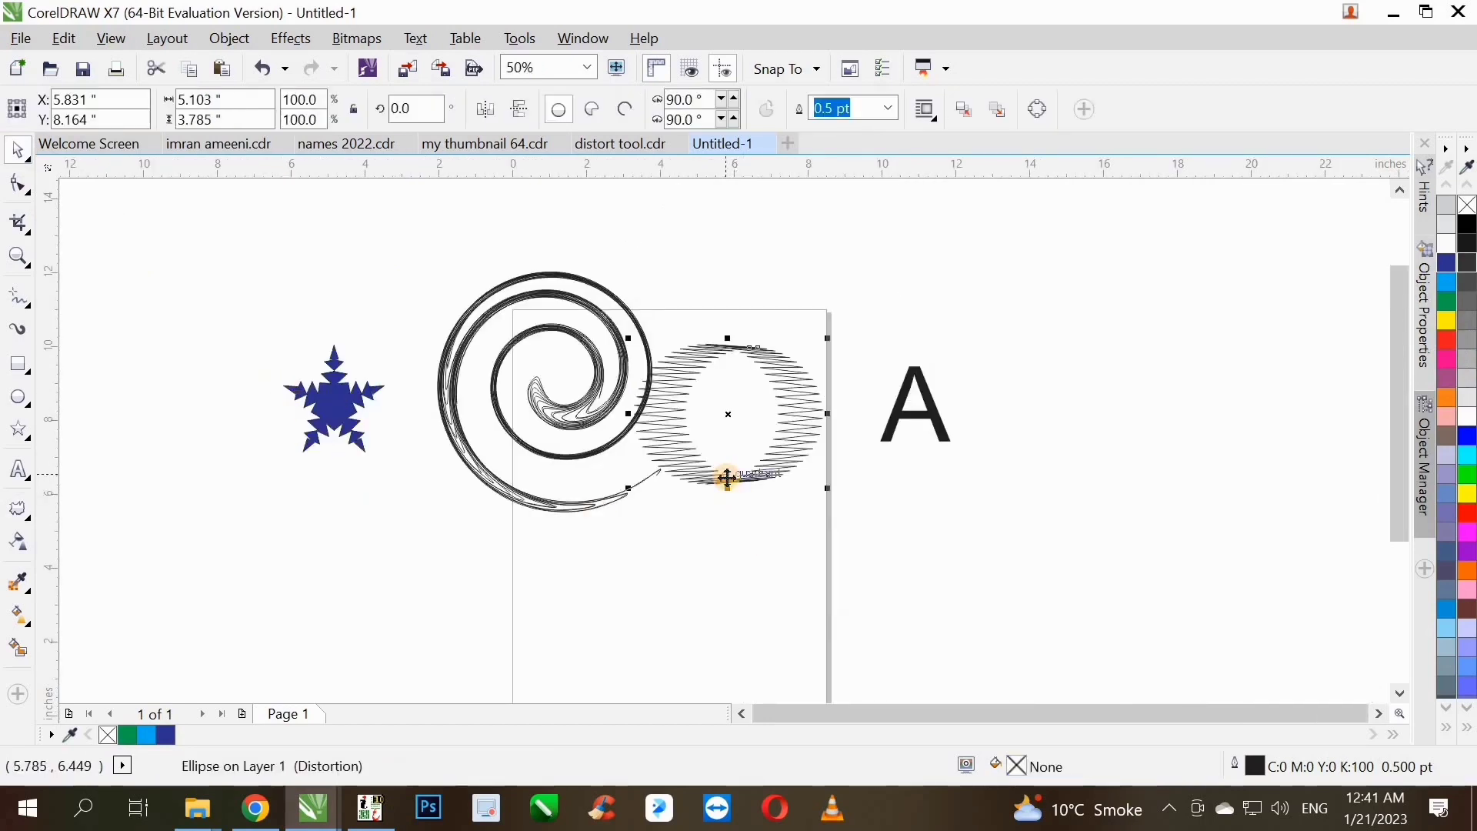
pyautogui.press('Delete')
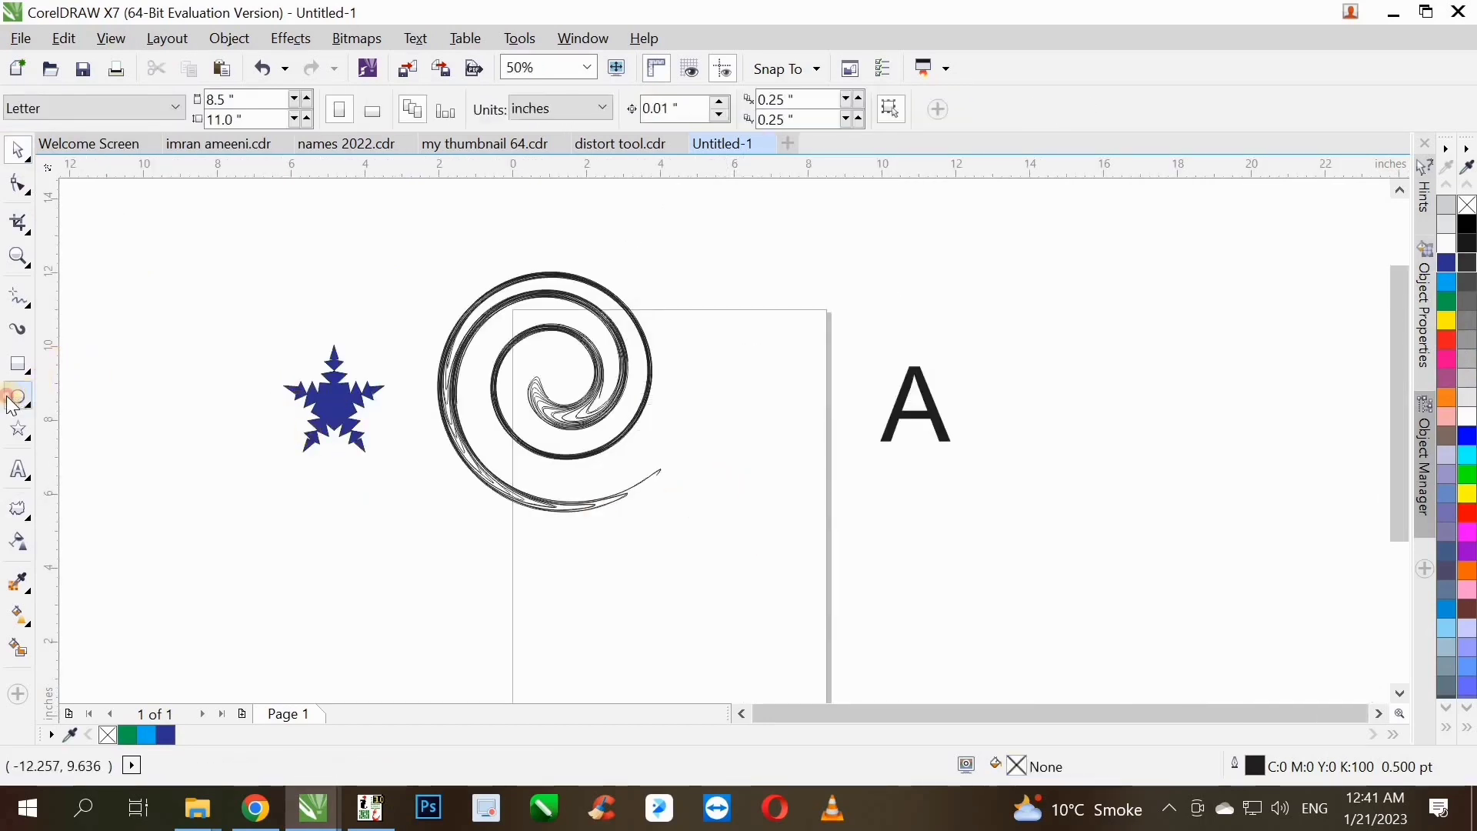
pyautogui.click(18, 397)
pyautogui.moveTo(701, 364); pyautogui.dragTo(841, 504)
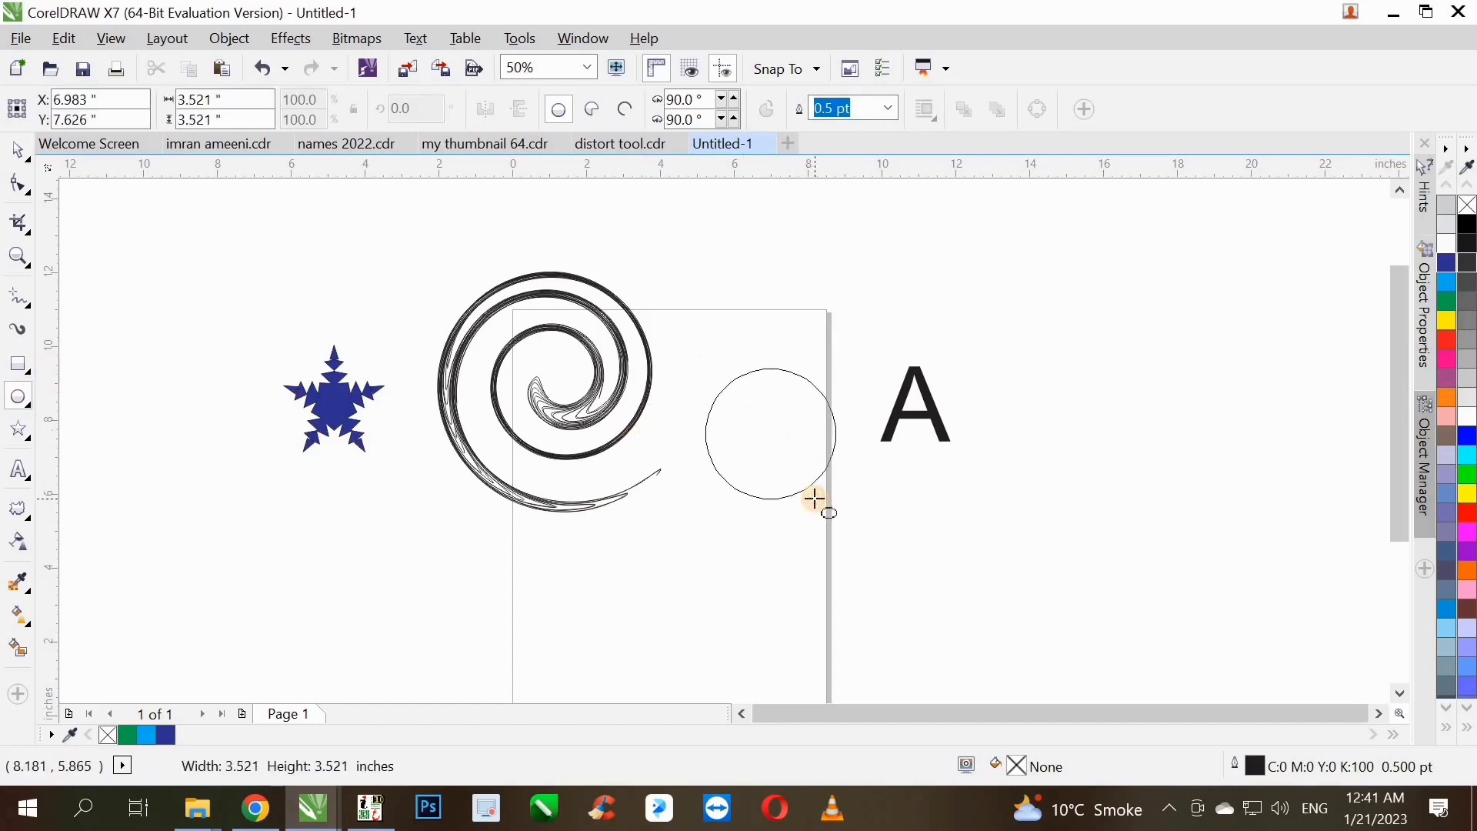
# - Apply a zipper distortion with an amplitude of 44 and a frequency of 5 to the new circle
pyautogui.click(19, 509)
pyautogui.scroll(1, 764, 517)
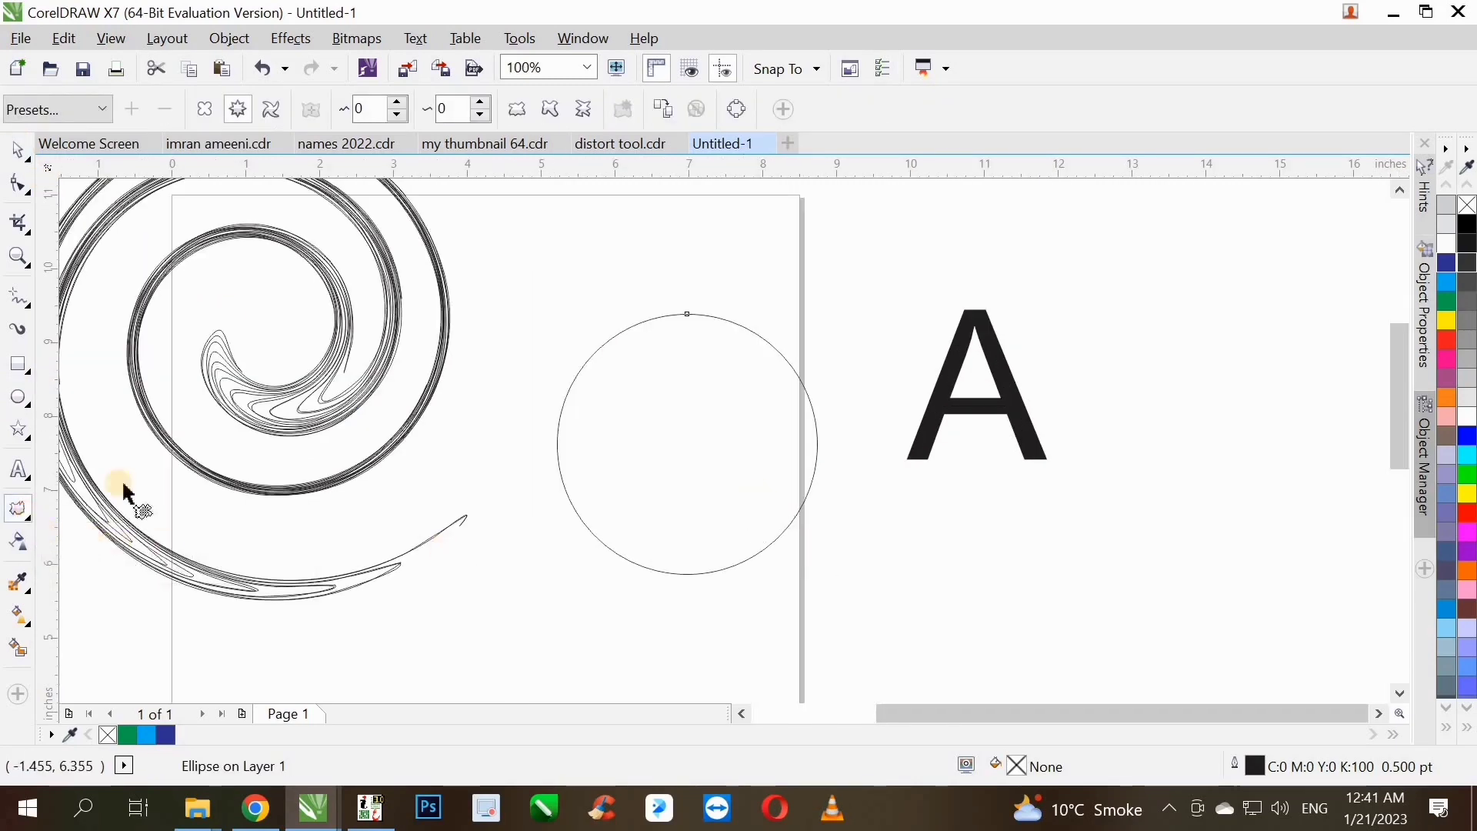
pyautogui.click(238, 107)
pyautogui.moveTo(754, 440); pyautogui.dragTo(788, 420)
# - Vary the circle's zipper frequency on the canvas to 13 and 62, finishing at 51
pyautogui.scroll(3, 754, 424)
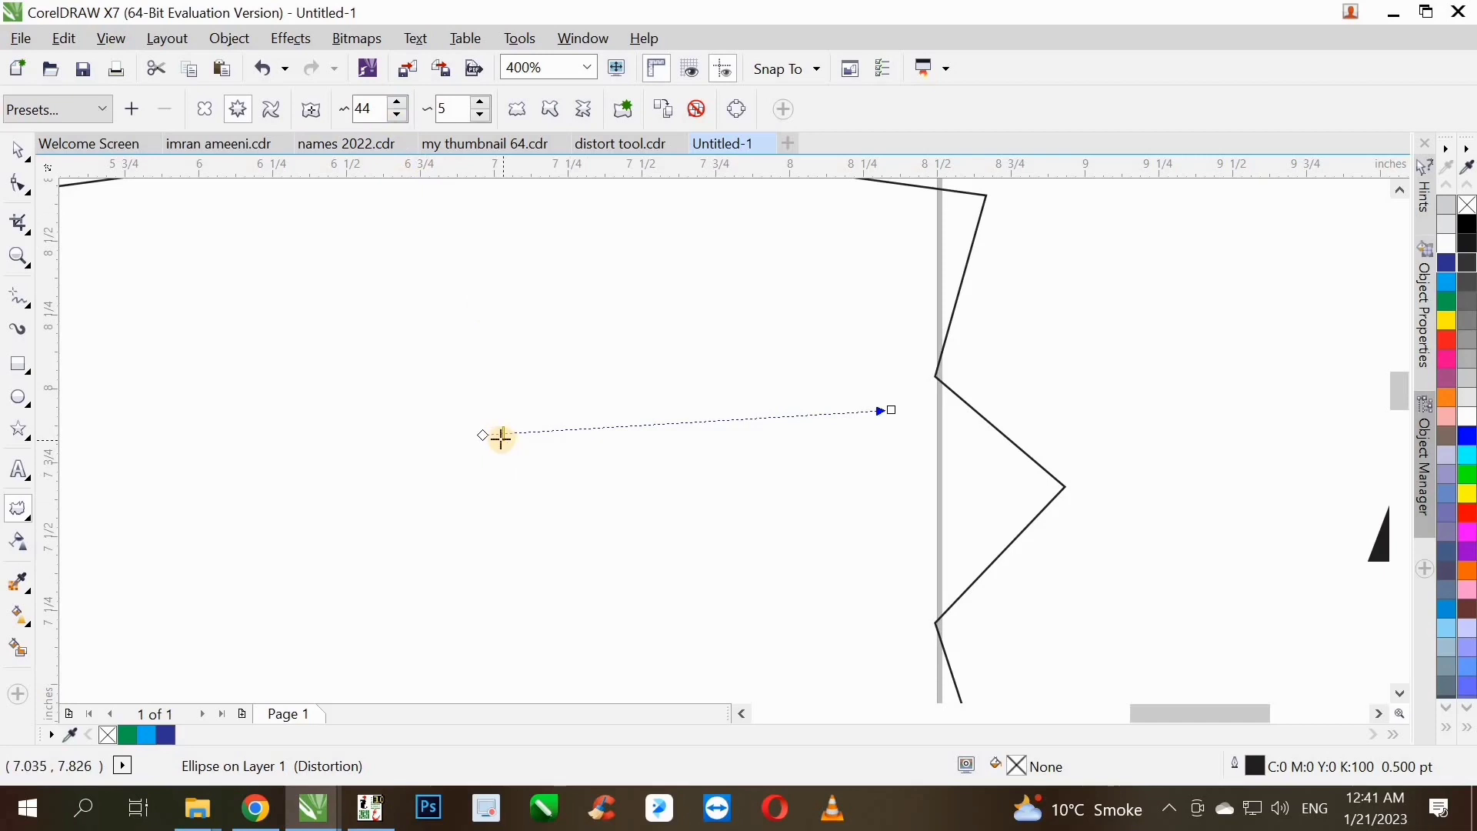
pyautogui.moveTo(534, 442); pyautogui.dragTo(547, 452)
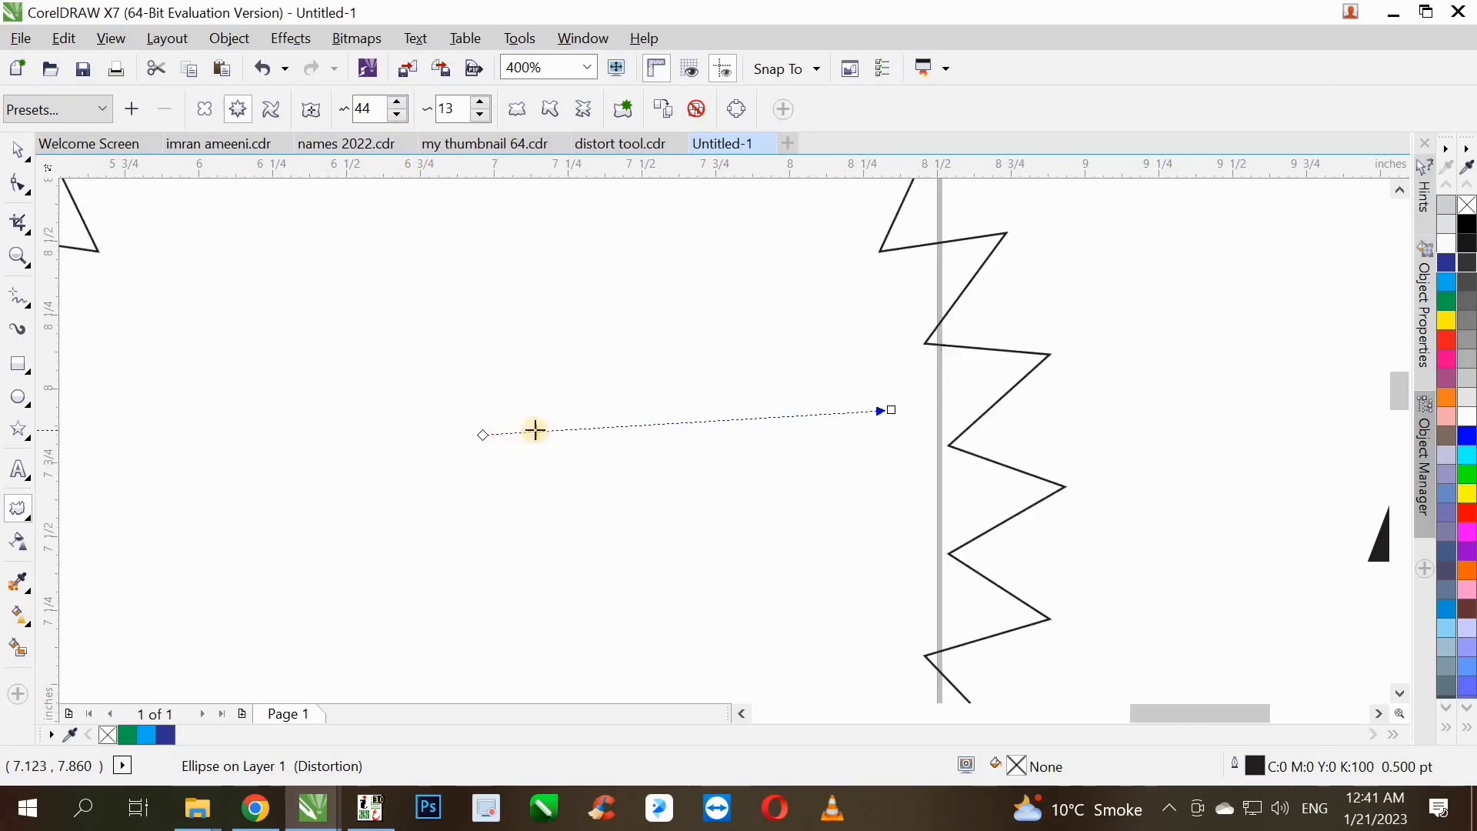
pyautogui.moveTo(741, 431); pyautogui.dragTo(746, 409)
pyautogui.scroll(-3, 745, 409)
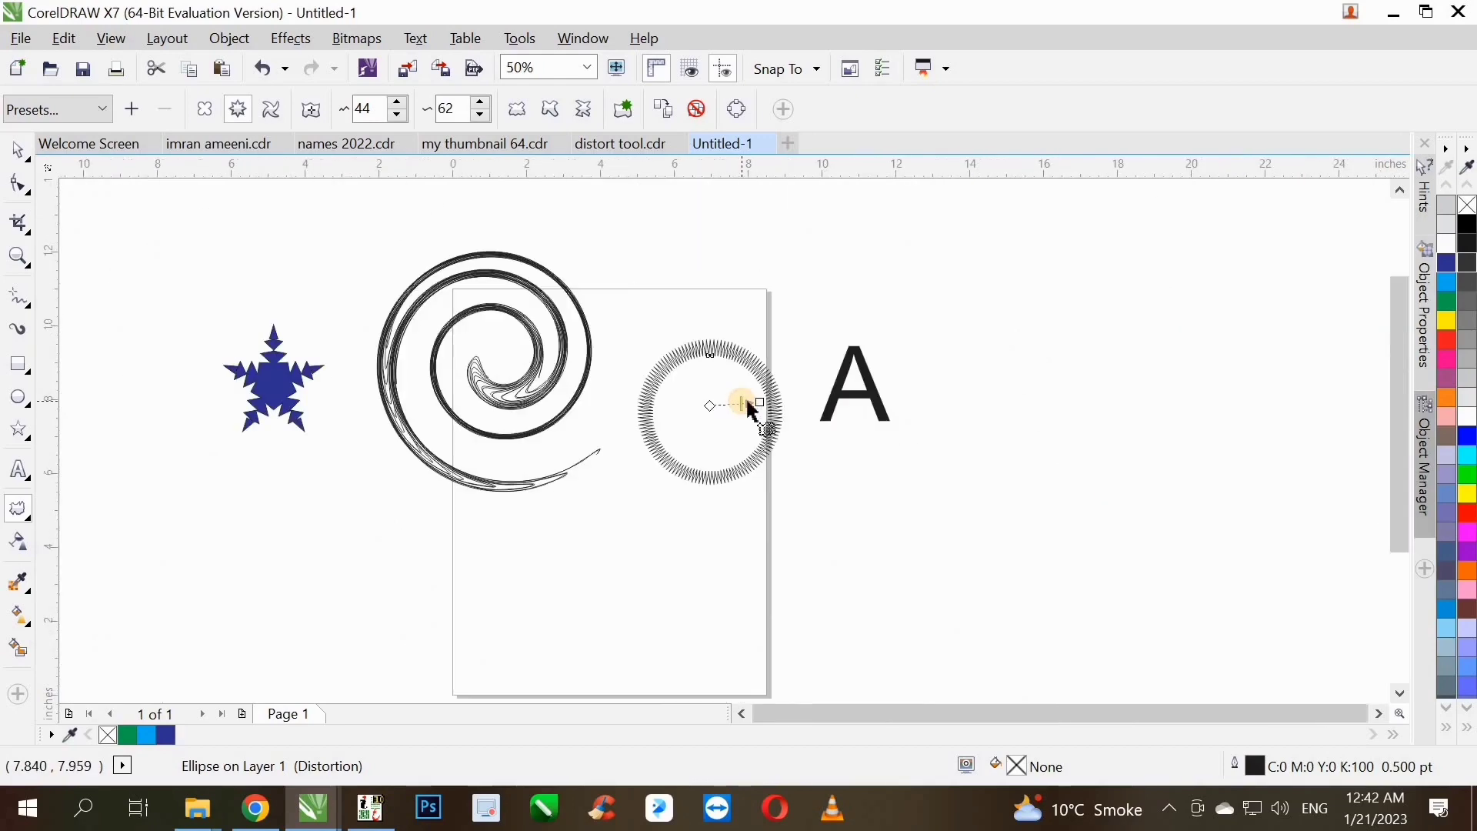
pyautogui.scroll(1, 750, 410)
pyautogui.scroll(1, 747, 412)
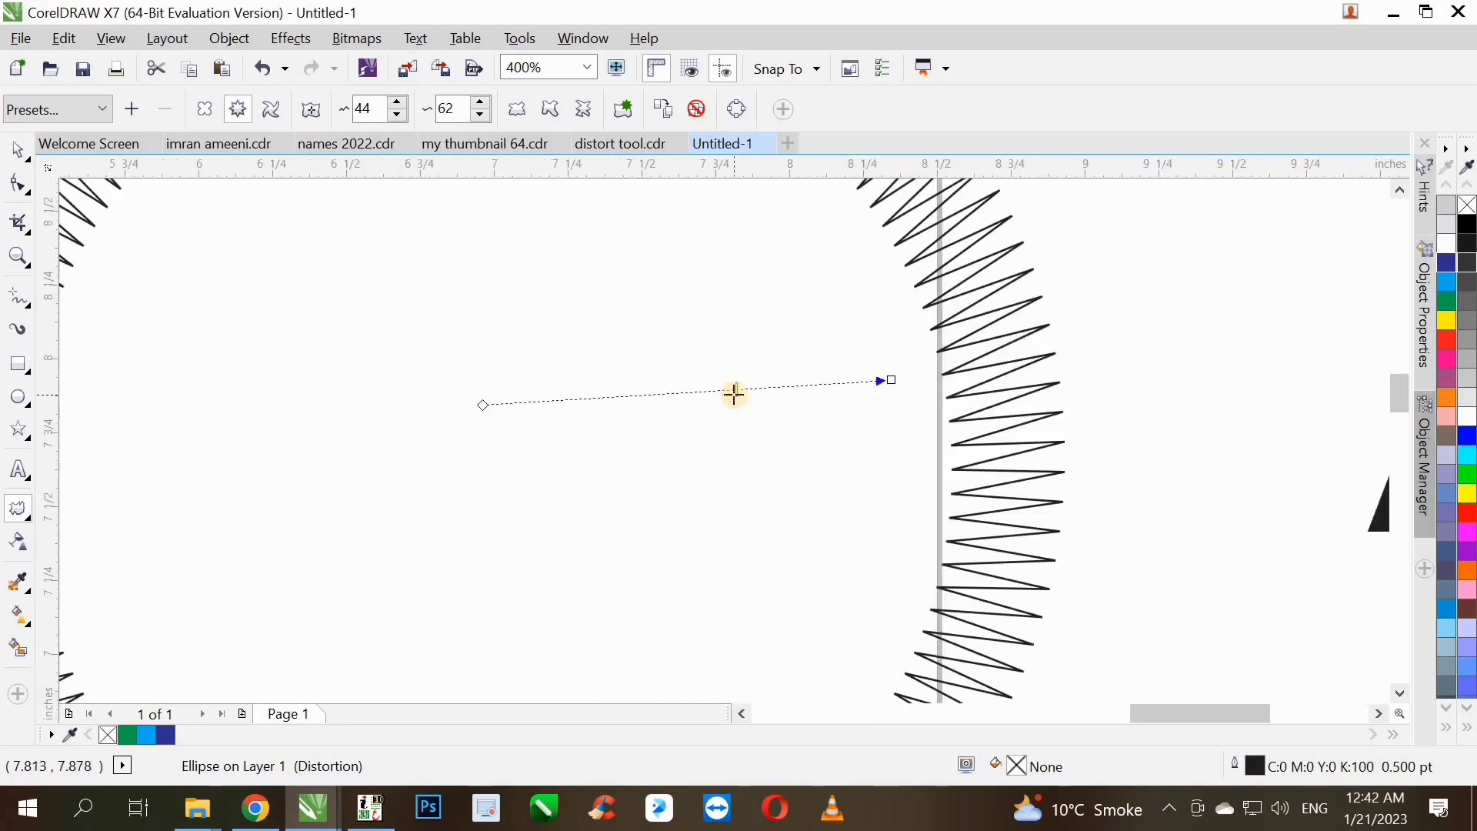
pyautogui.moveTo(702, 394); pyautogui.dragTo(693, 393)
pyautogui.scroll(-1, 704, 404)
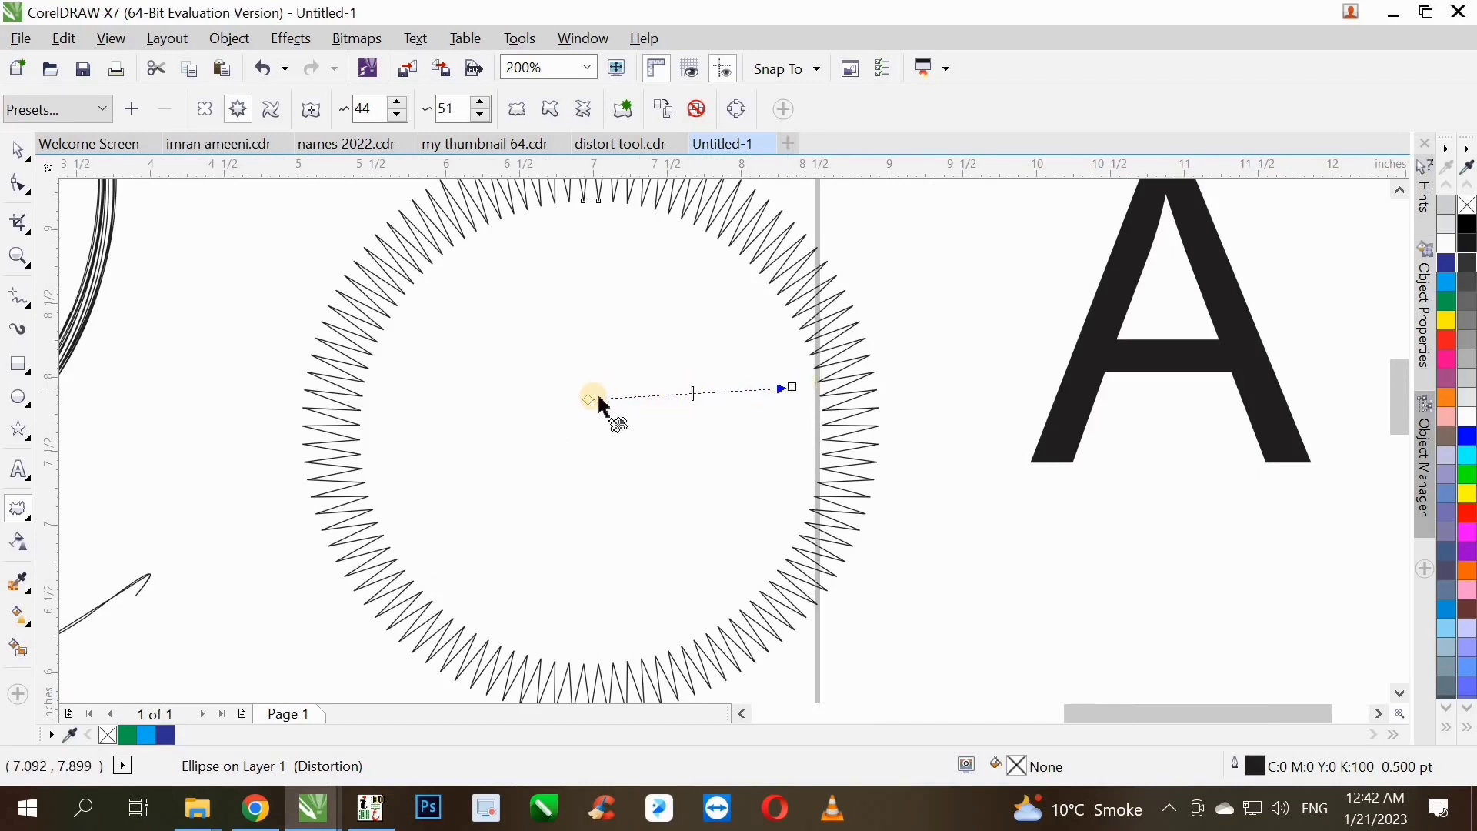
# - Shift the zipper distortion's centre out to the circle's lower right, ending just below the circle
pyautogui.scroll(-1, 659, 346)
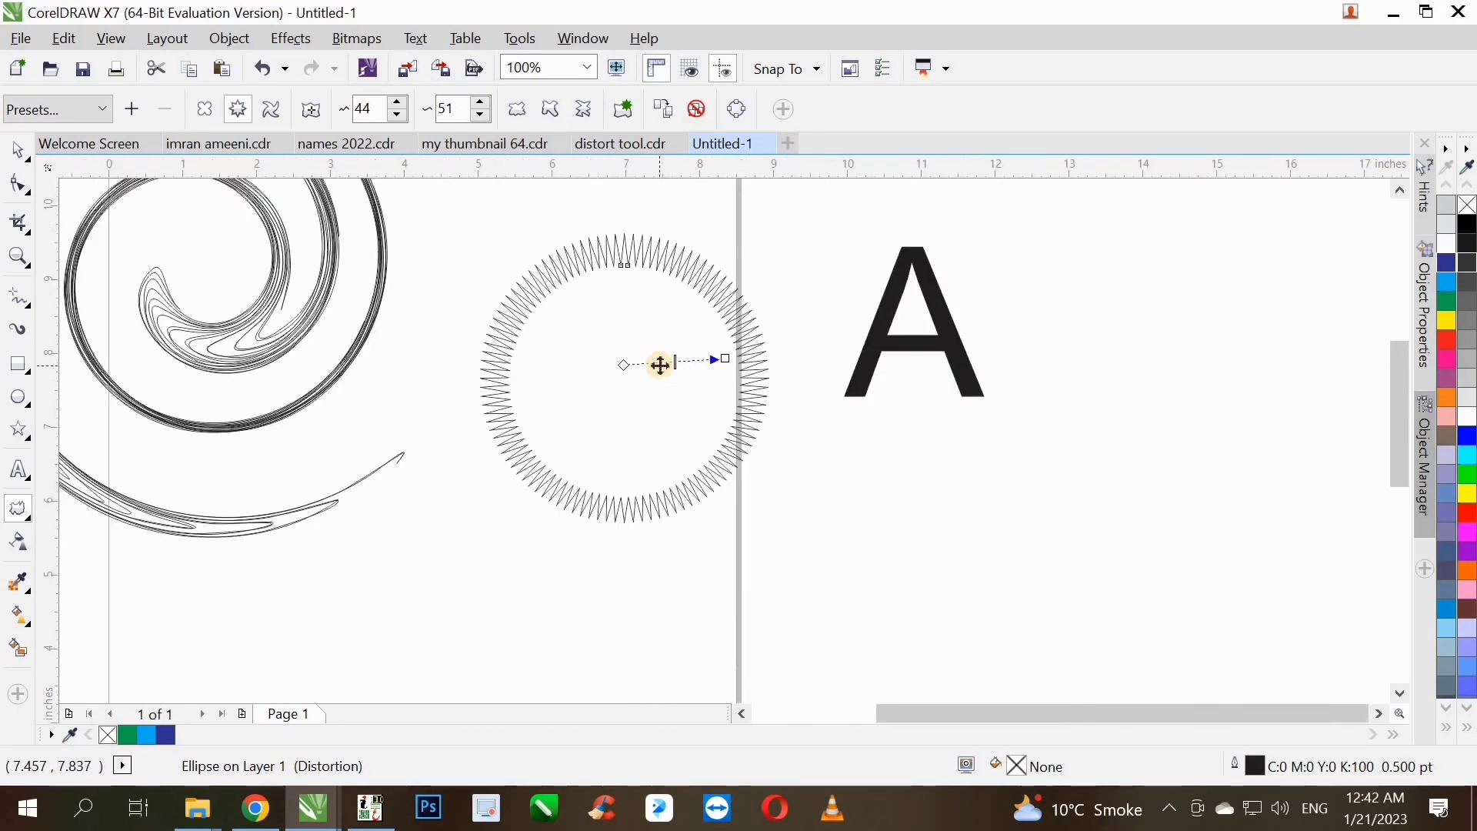
pyautogui.moveTo(681, 393); pyautogui.dragTo(1052, 673)
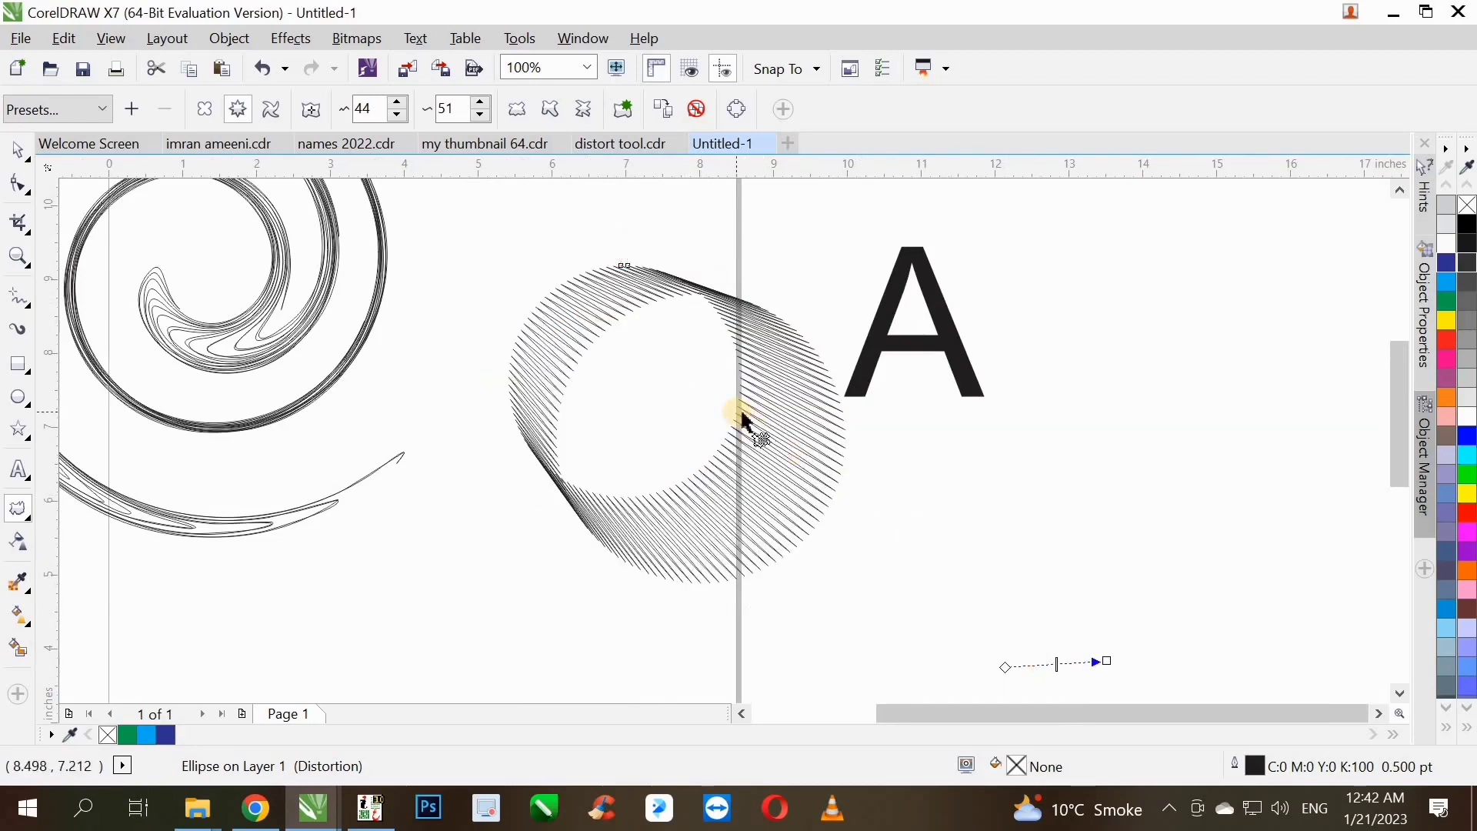
pyautogui.scroll(-1, 742, 429)
pyautogui.scroll(1, 877, 427)
pyautogui.scroll(-1, 881, 536)
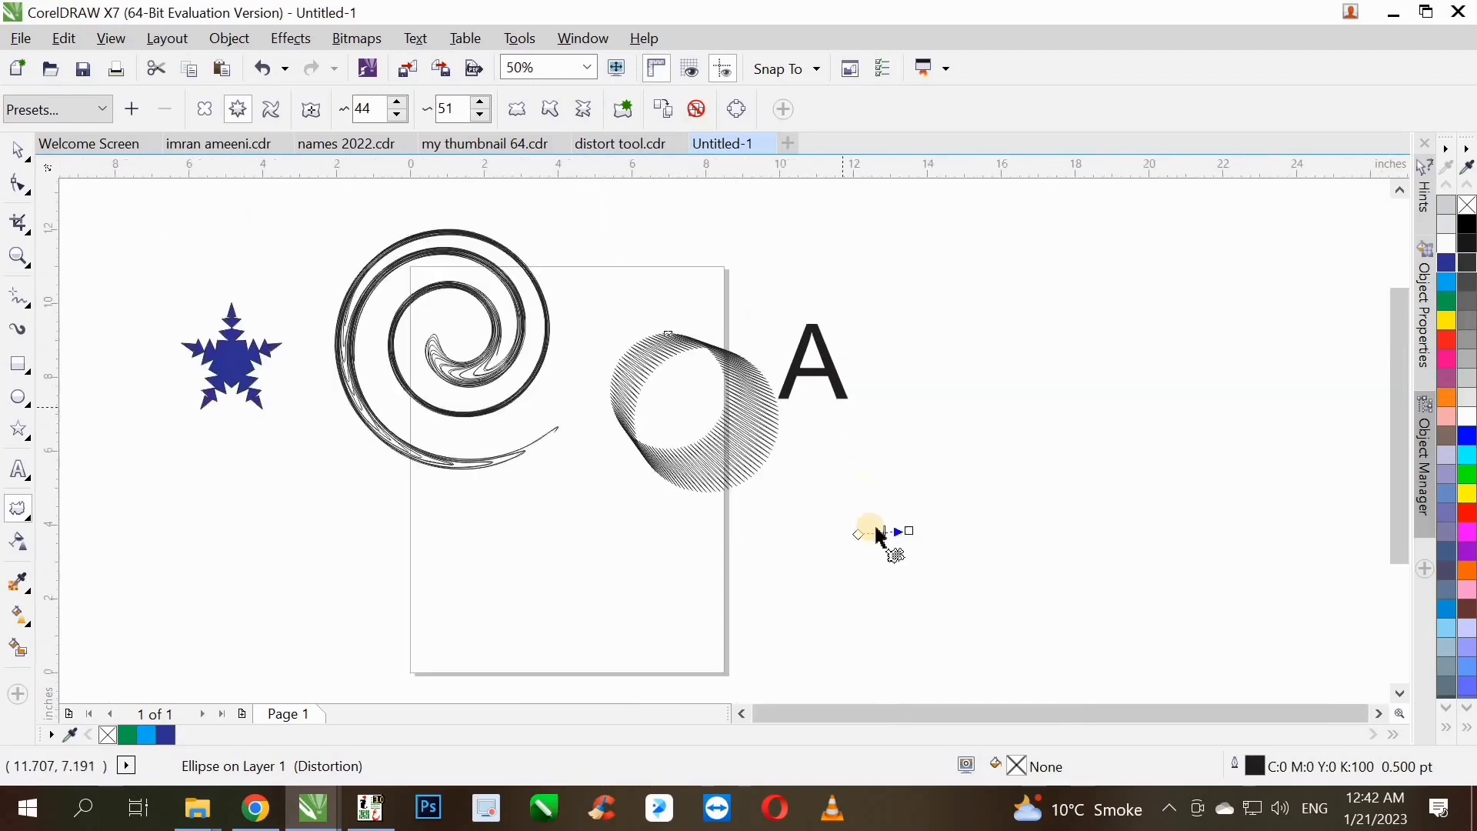
pyautogui.moveTo(880, 531); pyautogui.dragTo(621, 544)
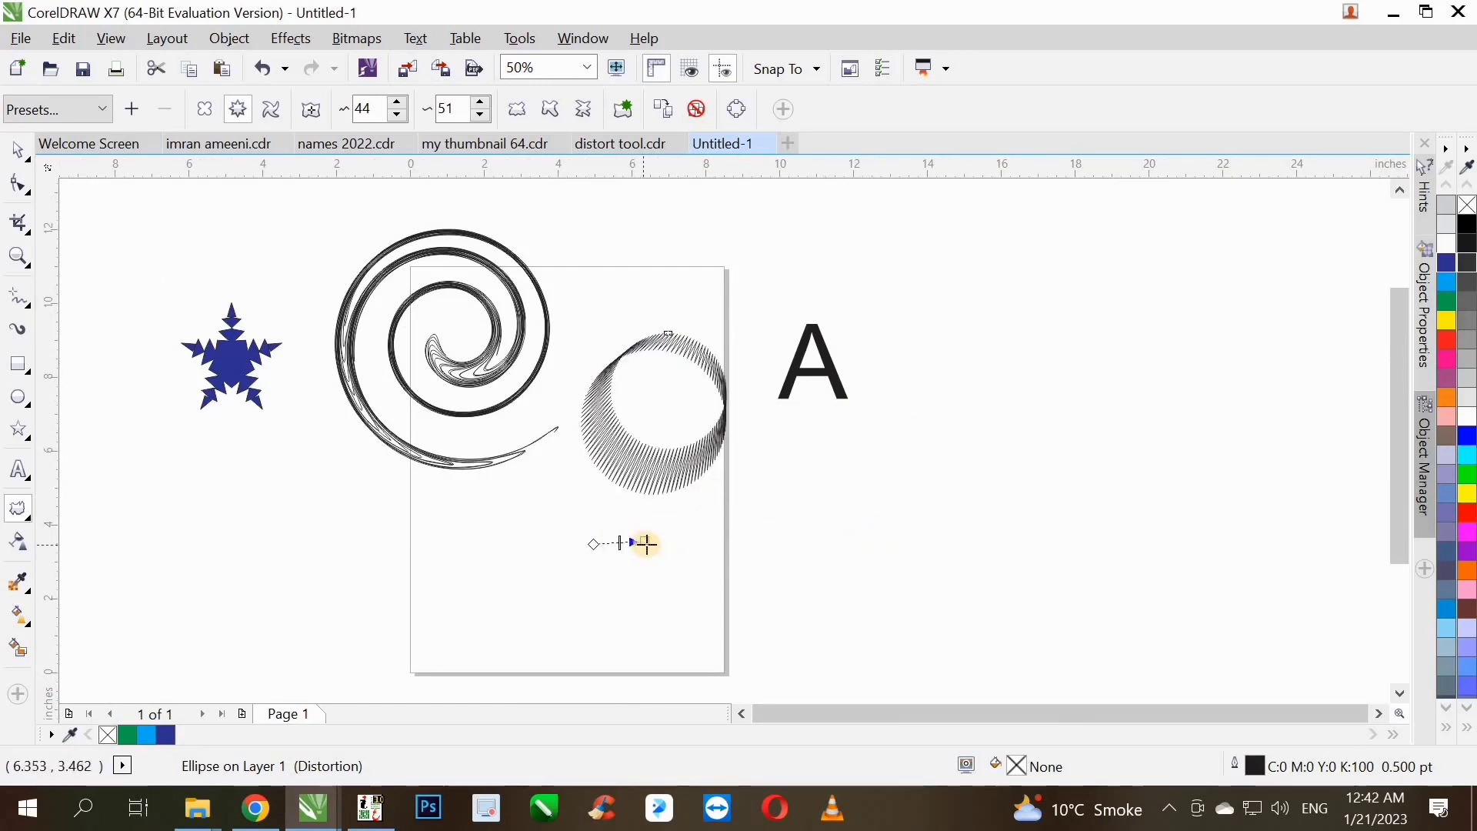
pyautogui.scroll(1, 648, 544)
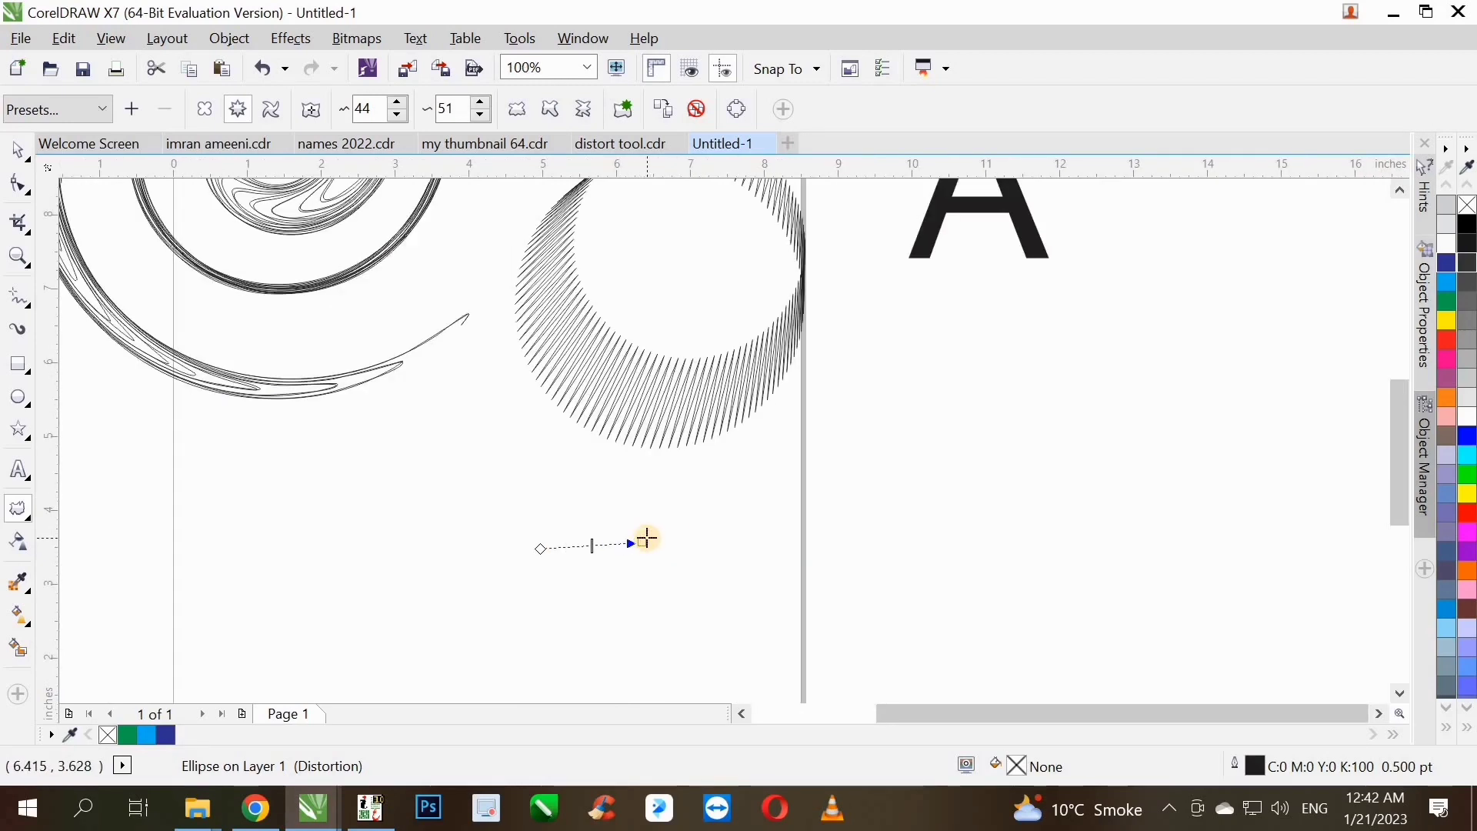
pyautogui.scroll(1, 647, 539)
pyautogui.scroll(-2, 577, 551)
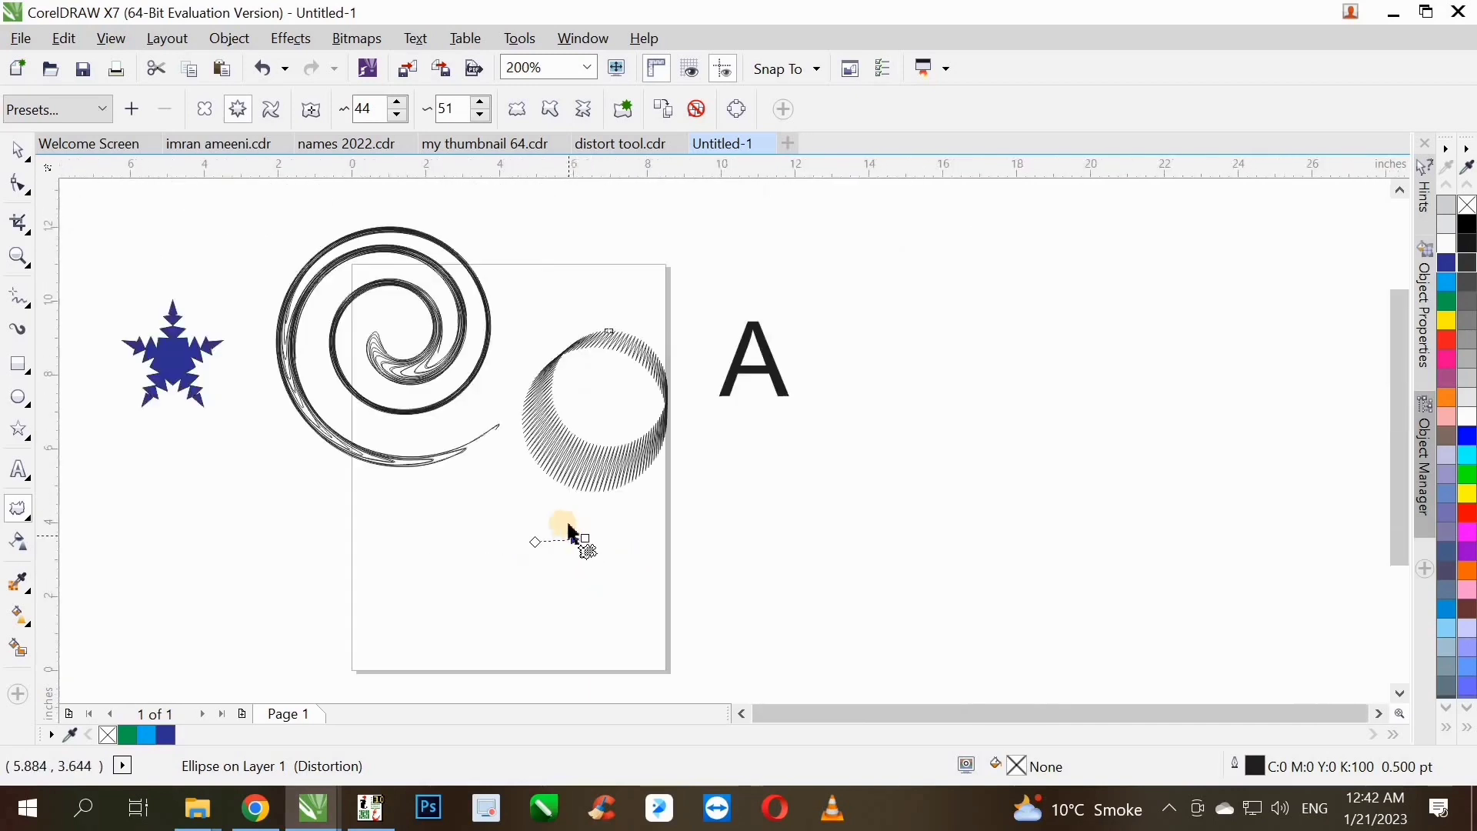
# - Move the letter A farther right and draw a square about 5.29 inches wide between it and the page
pyautogui.click(19, 151)
pyautogui.click(20, 296)
pyautogui.hotkey('ctrl', 'z')
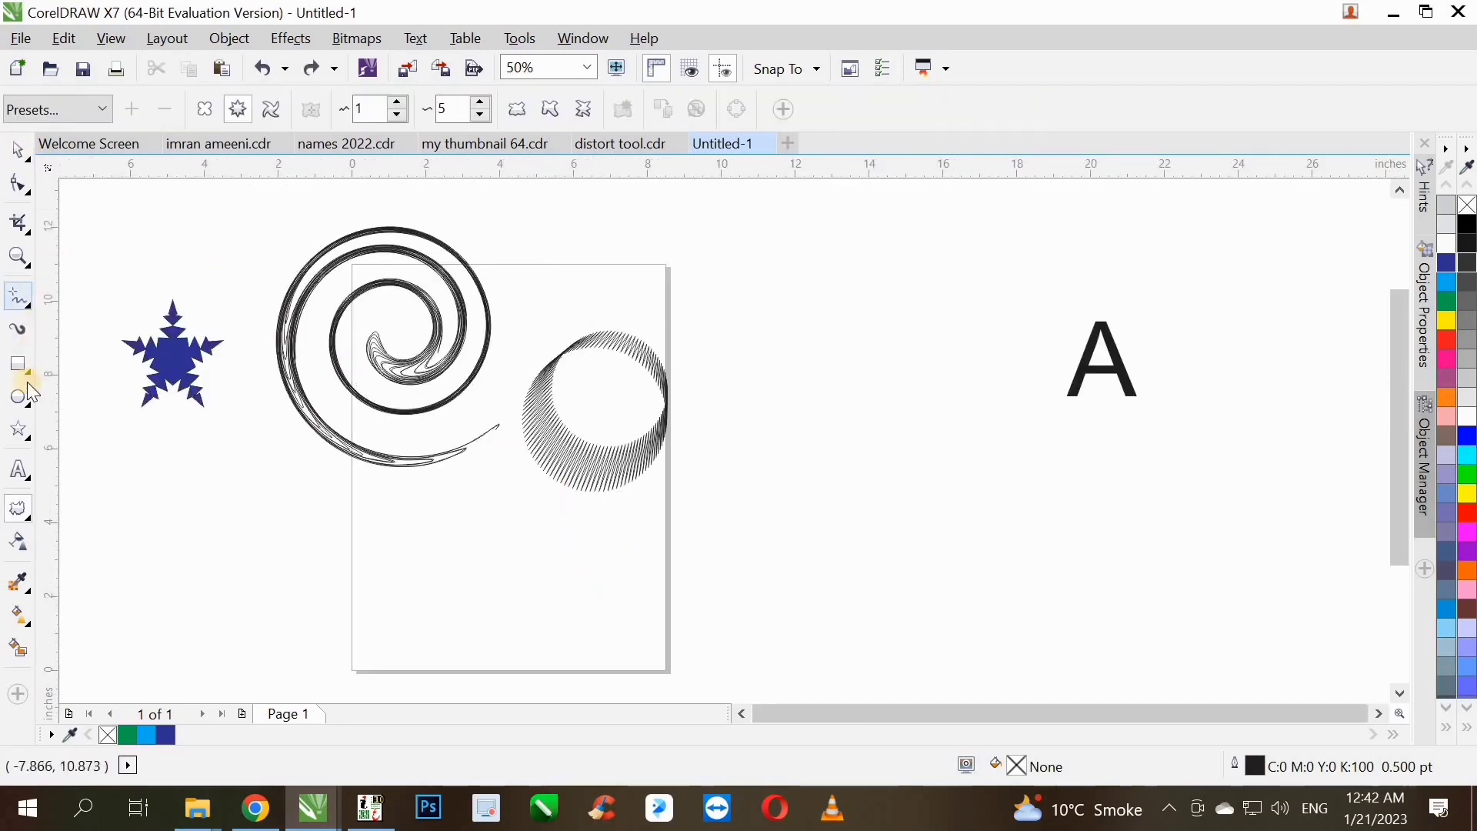
pyautogui.click(19, 368)
pyautogui.moveTo(760, 316); pyautogui.dragTo(943, 511)
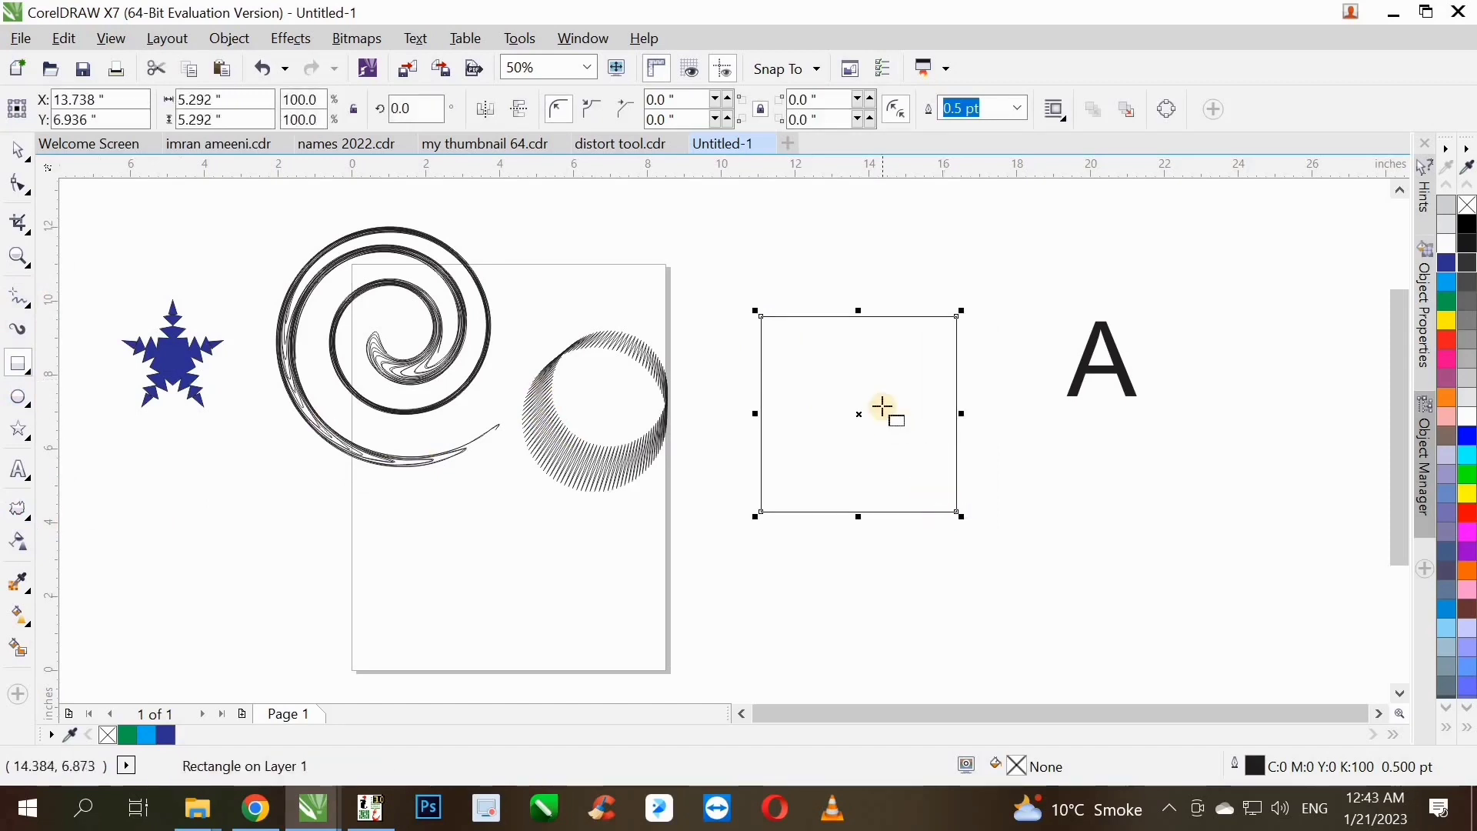
# - Apply a clockwise twister distortion to the square with 3 full rotations and 308 additional degrees
pyautogui.scroll(1, 884, 408)
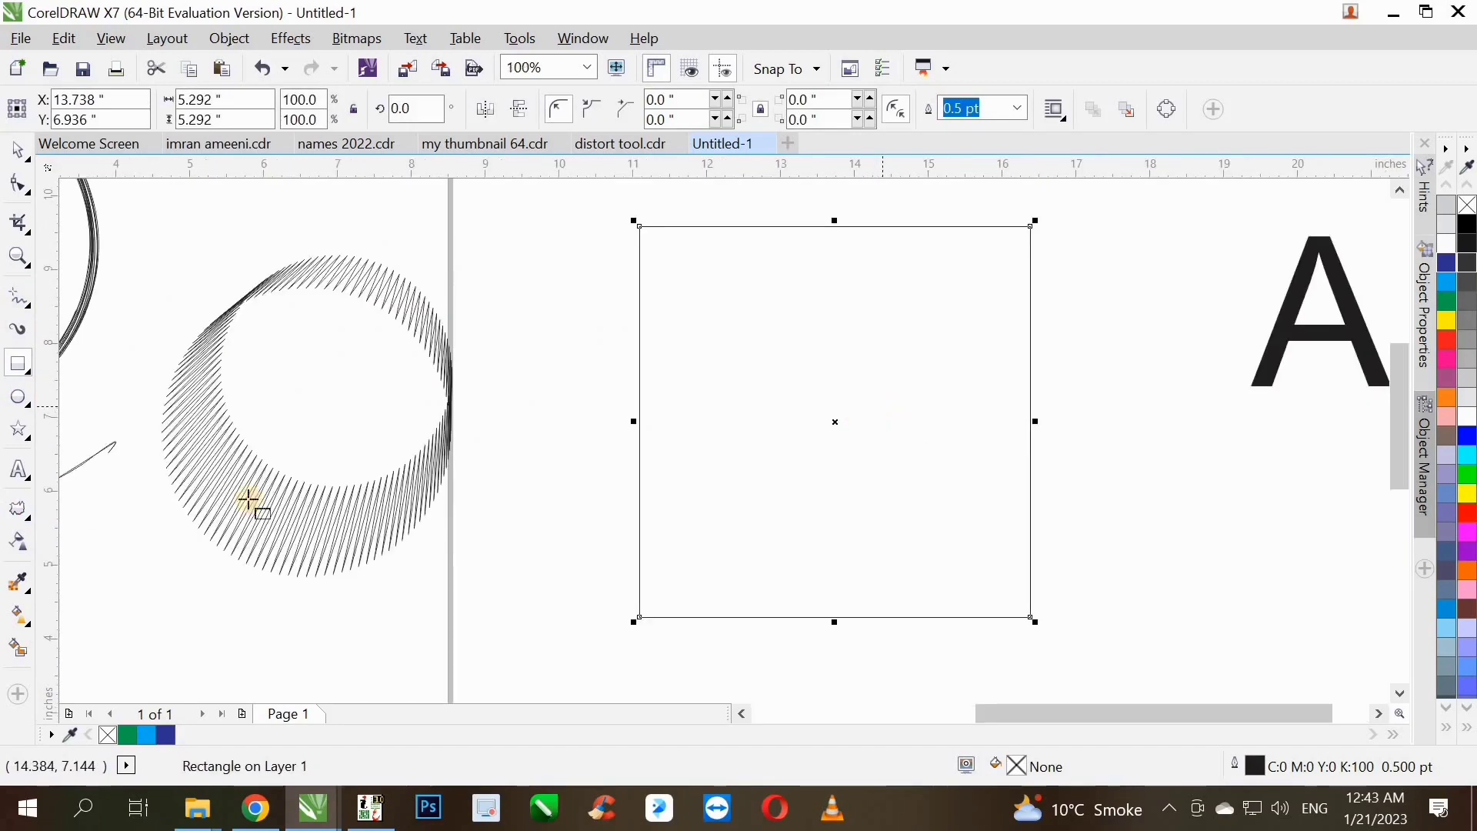
pyautogui.click(29, 523)
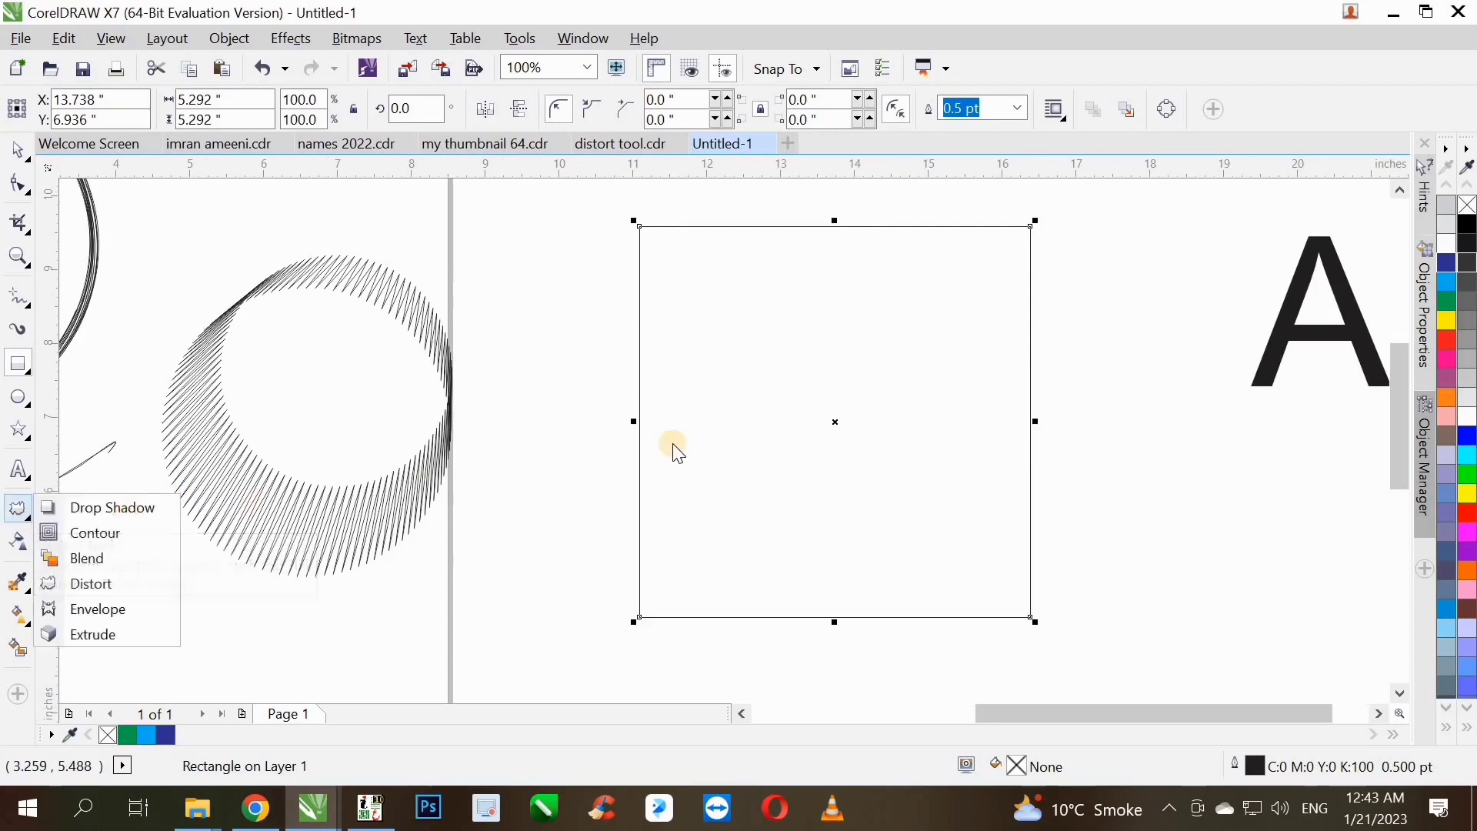
pyautogui.click(89, 583)
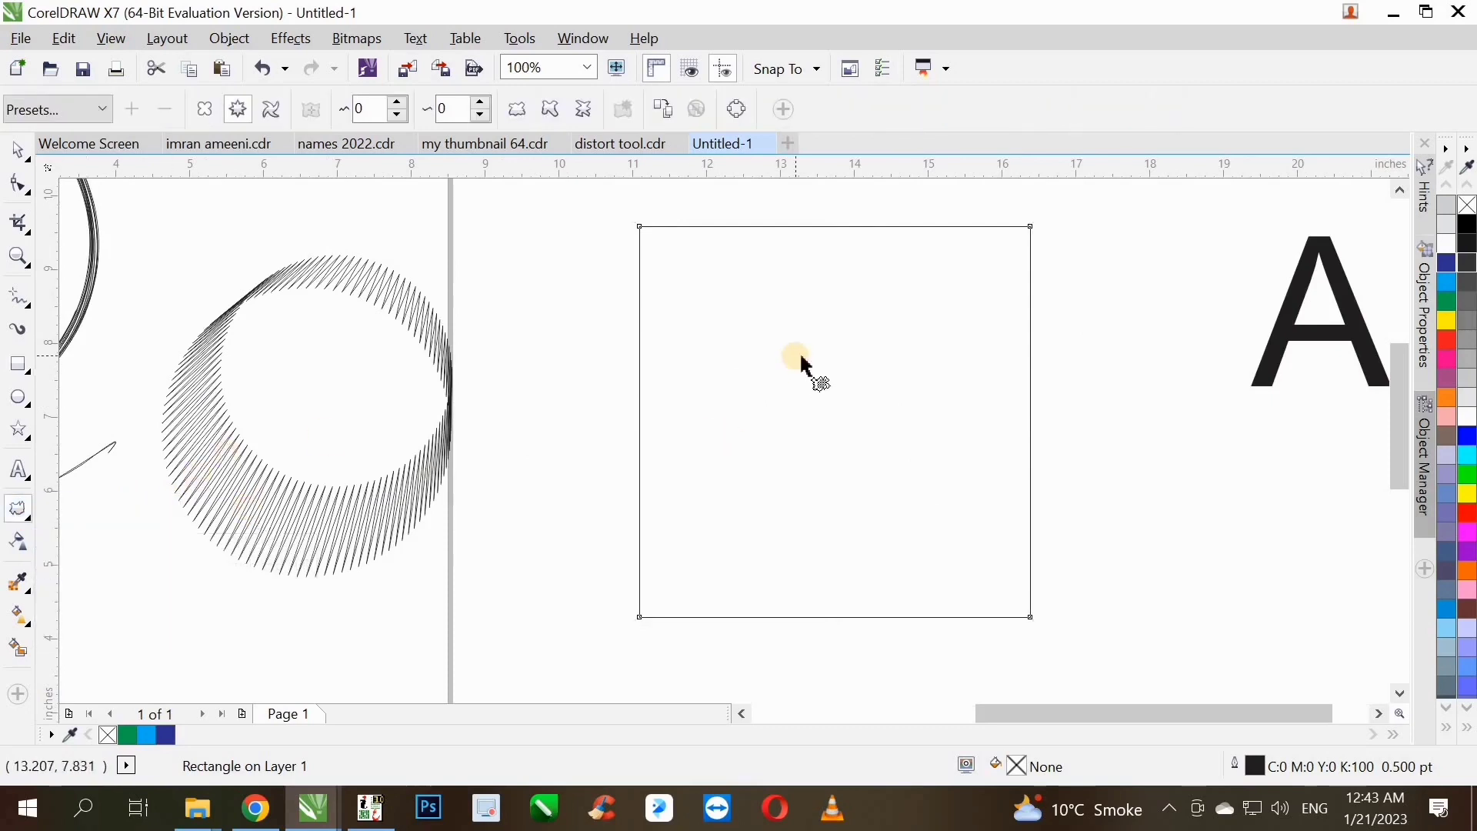
pyautogui.click(269, 110)
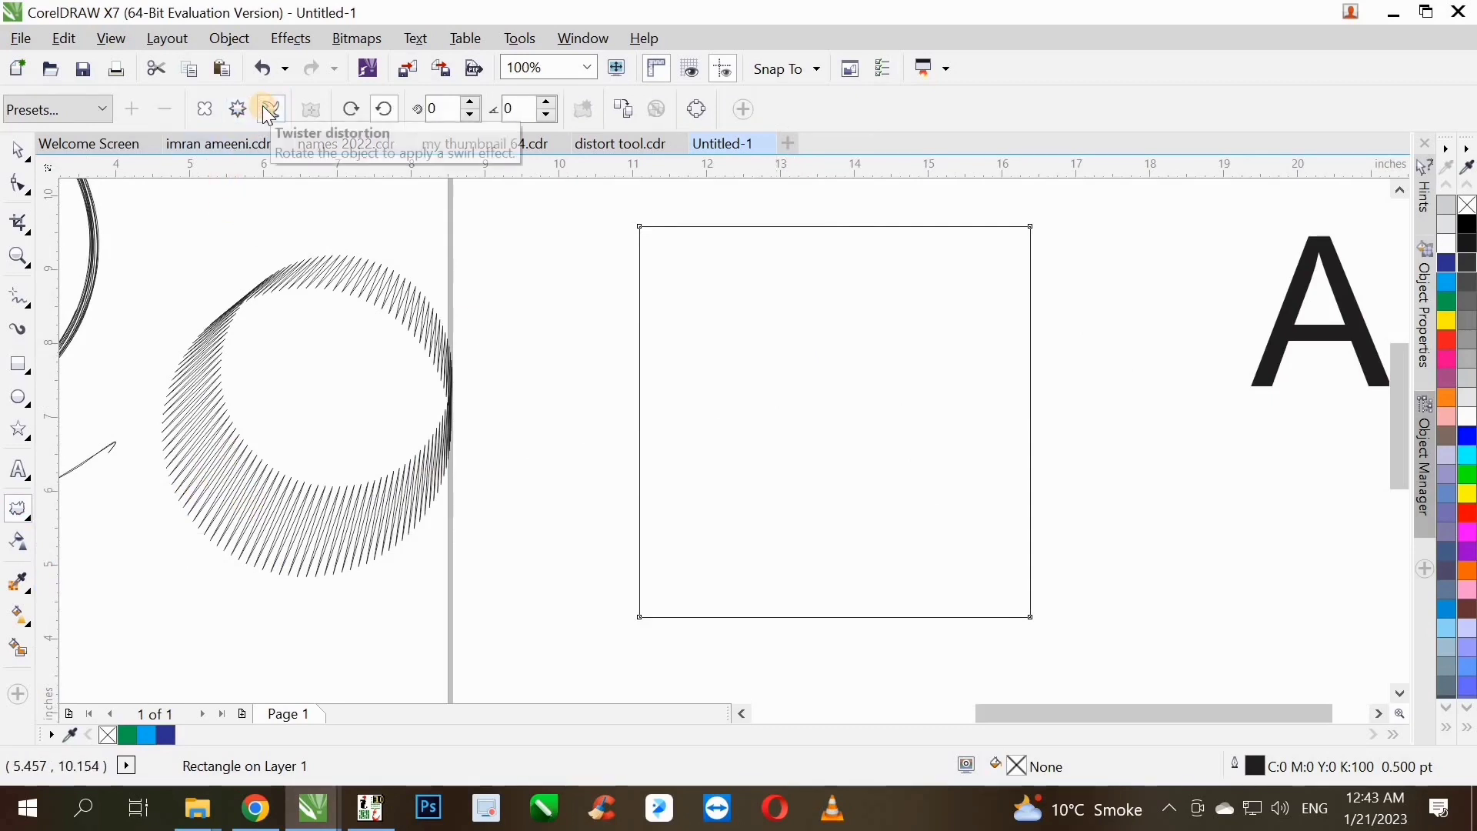
pyautogui.scroll(-2, 485, 313)
pyautogui.moveTo(682, 369); pyautogui.dragTo(712, 310)
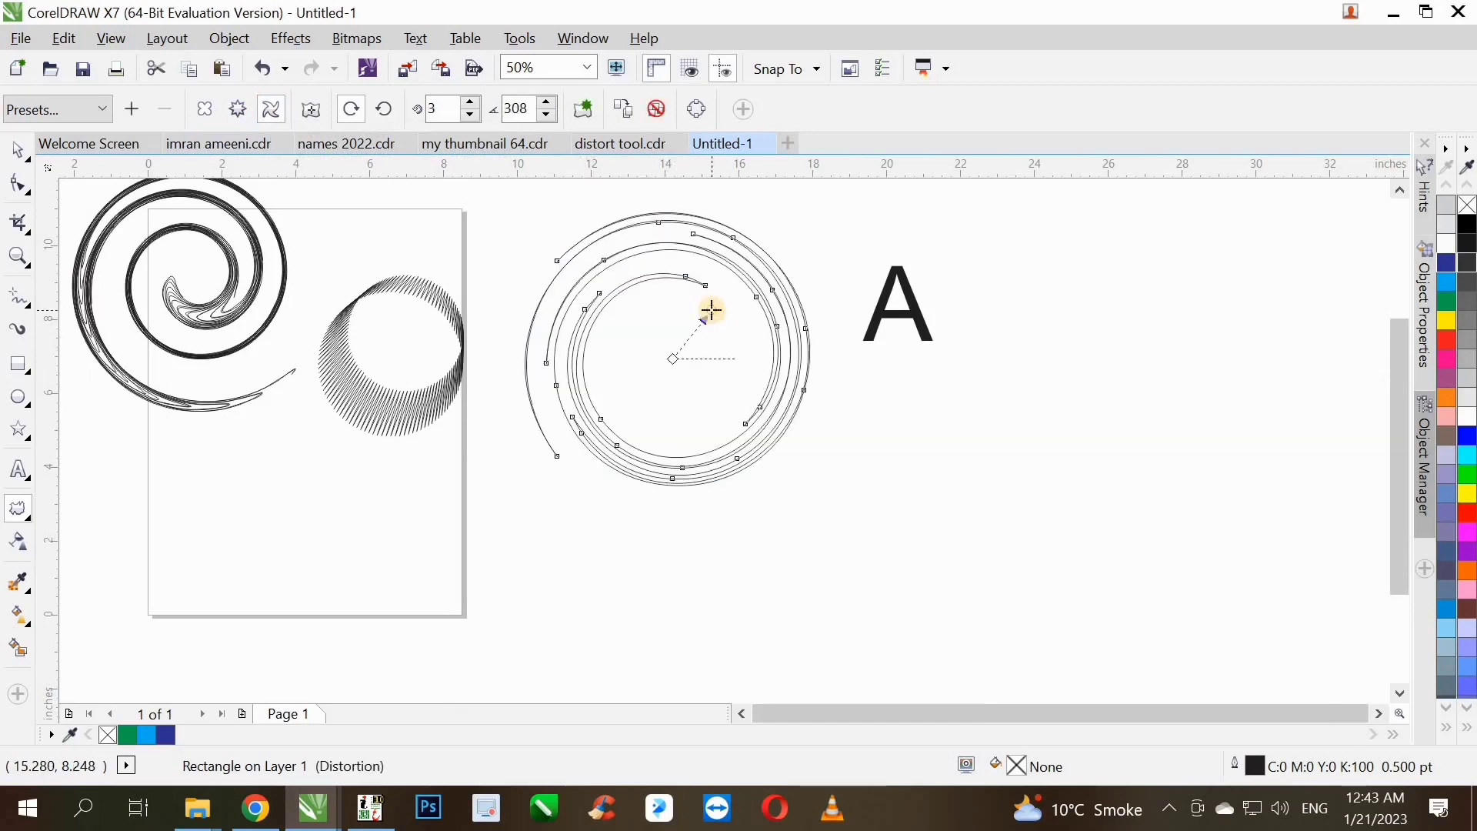
# - Make the twisted square's fill and outline red, and move it right past the letter A to X about 26.57 inches
pyautogui.click(18, 150)
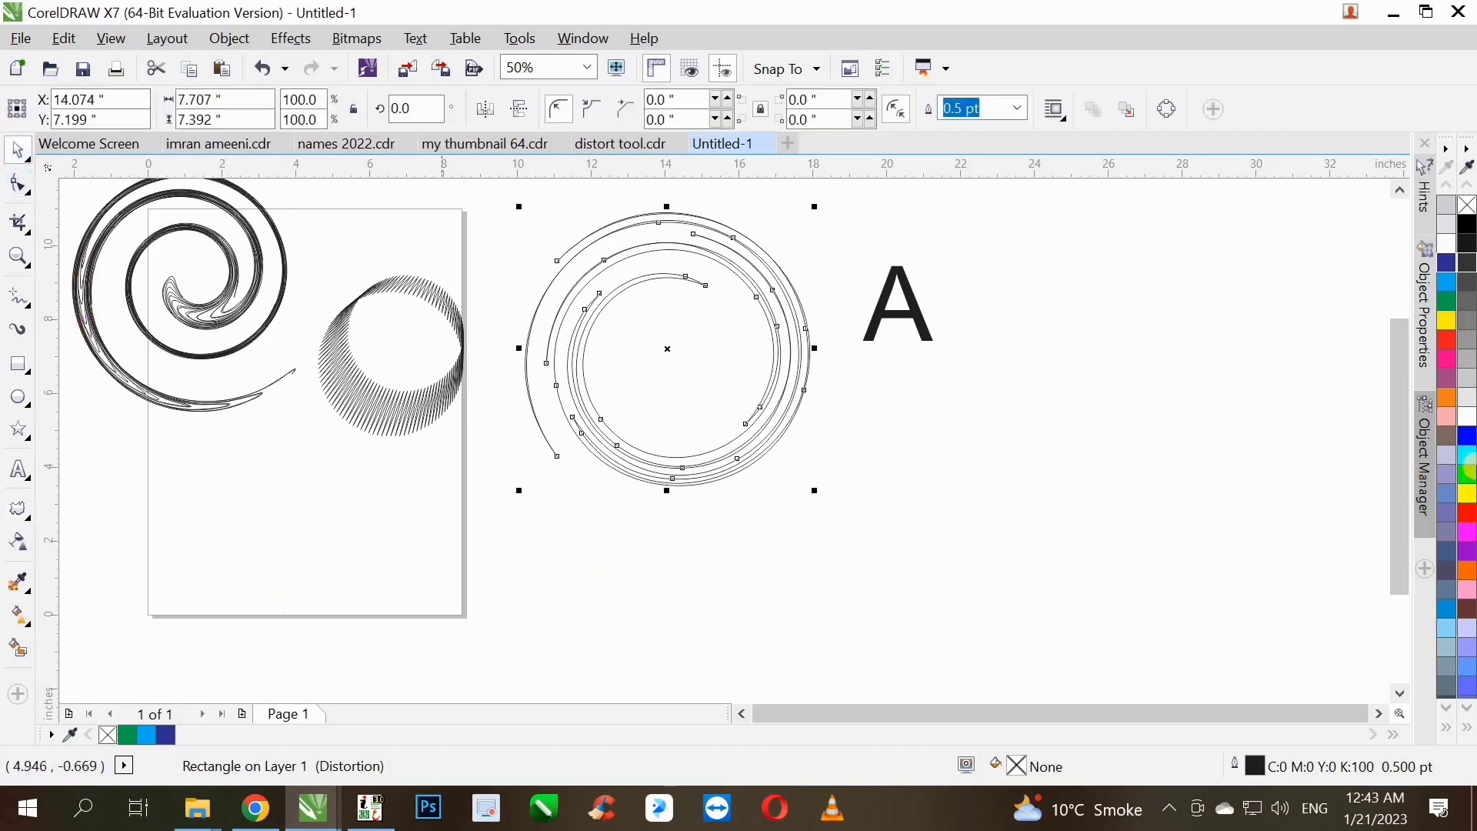
pyautogui.click(1451, 341)
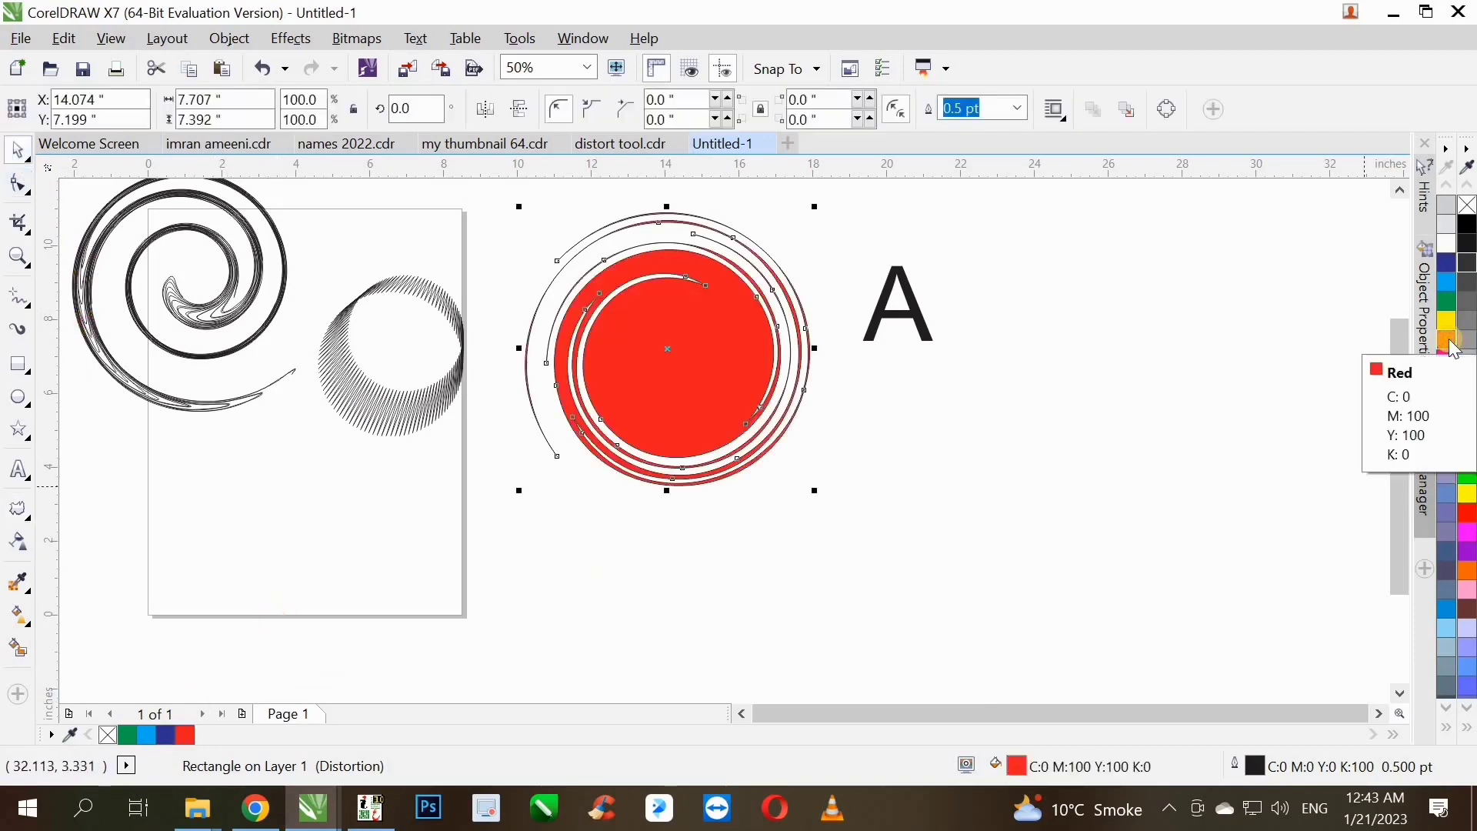
pyautogui.rightClick(1451, 341)
pyautogui.scroll(-1, 514, 547)
pyautogui.moveTo(593, 477); pyautogui.dragTo(827, 476)
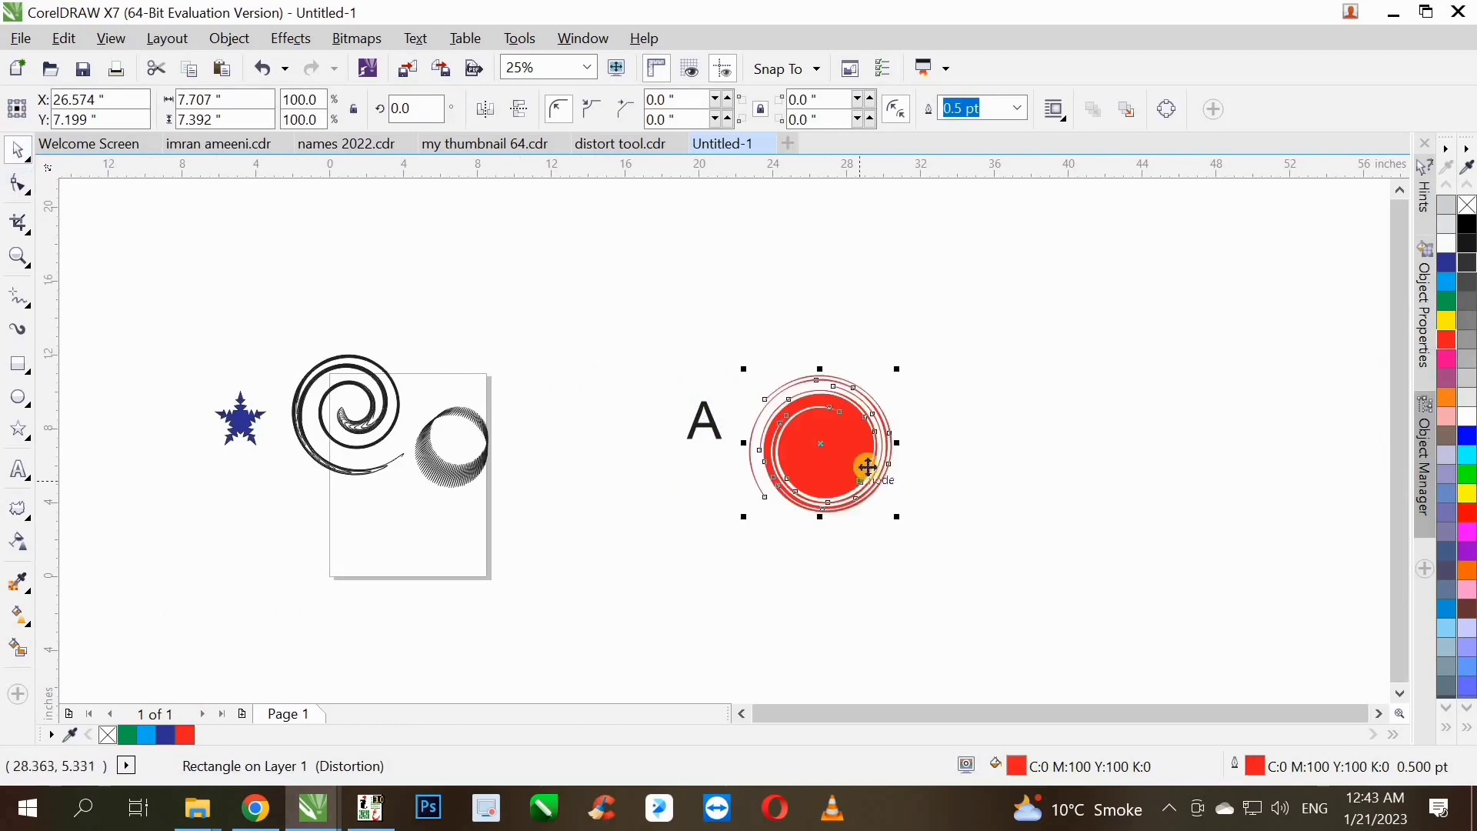
# - Apply a linear transparency to the red twisted shape, fading from near its centre toward the lower right at about -30°
pyautogui.scroll(1, 869, 462)
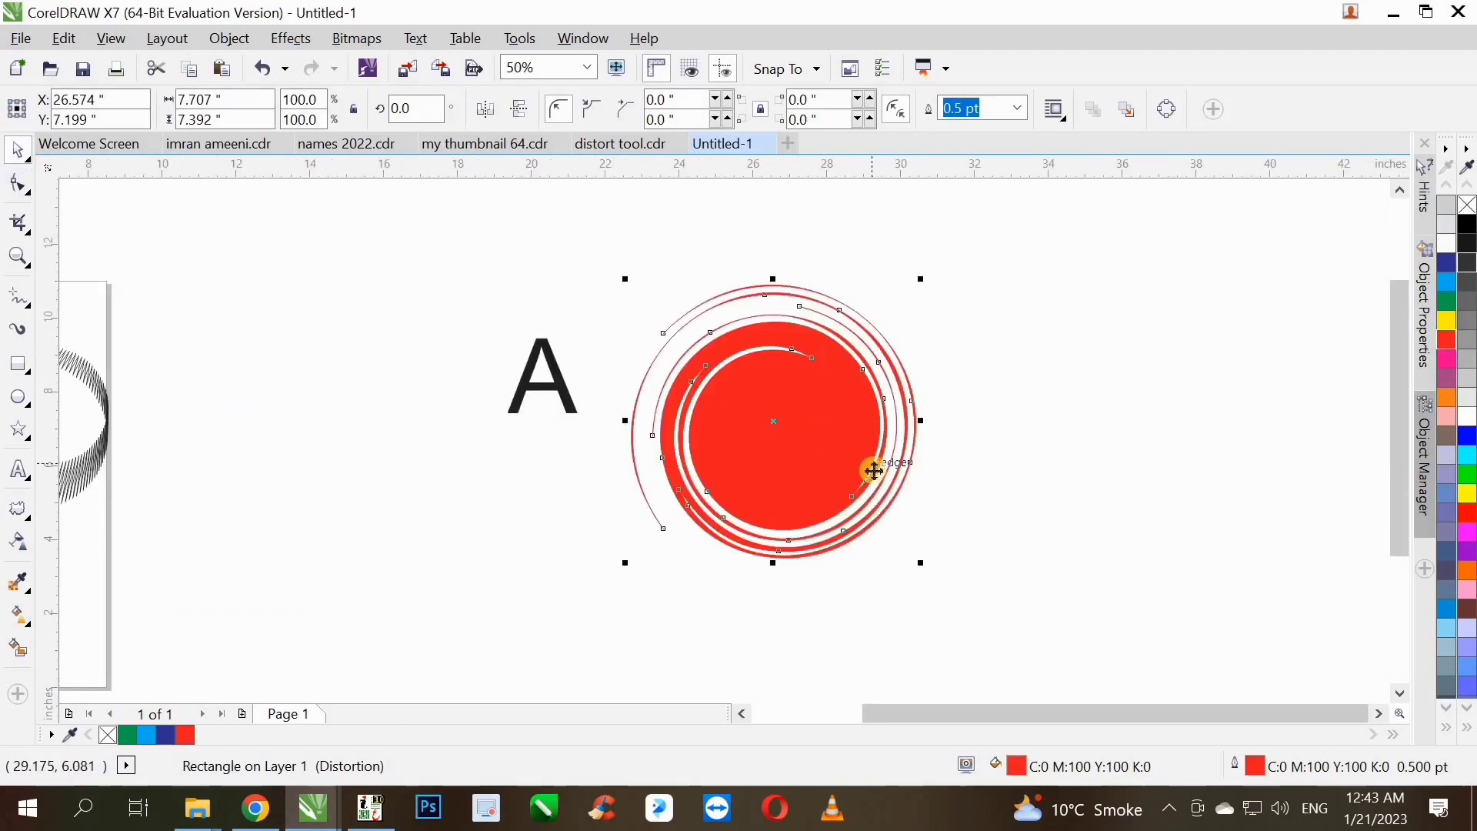
pyautogui.click(19, 542)
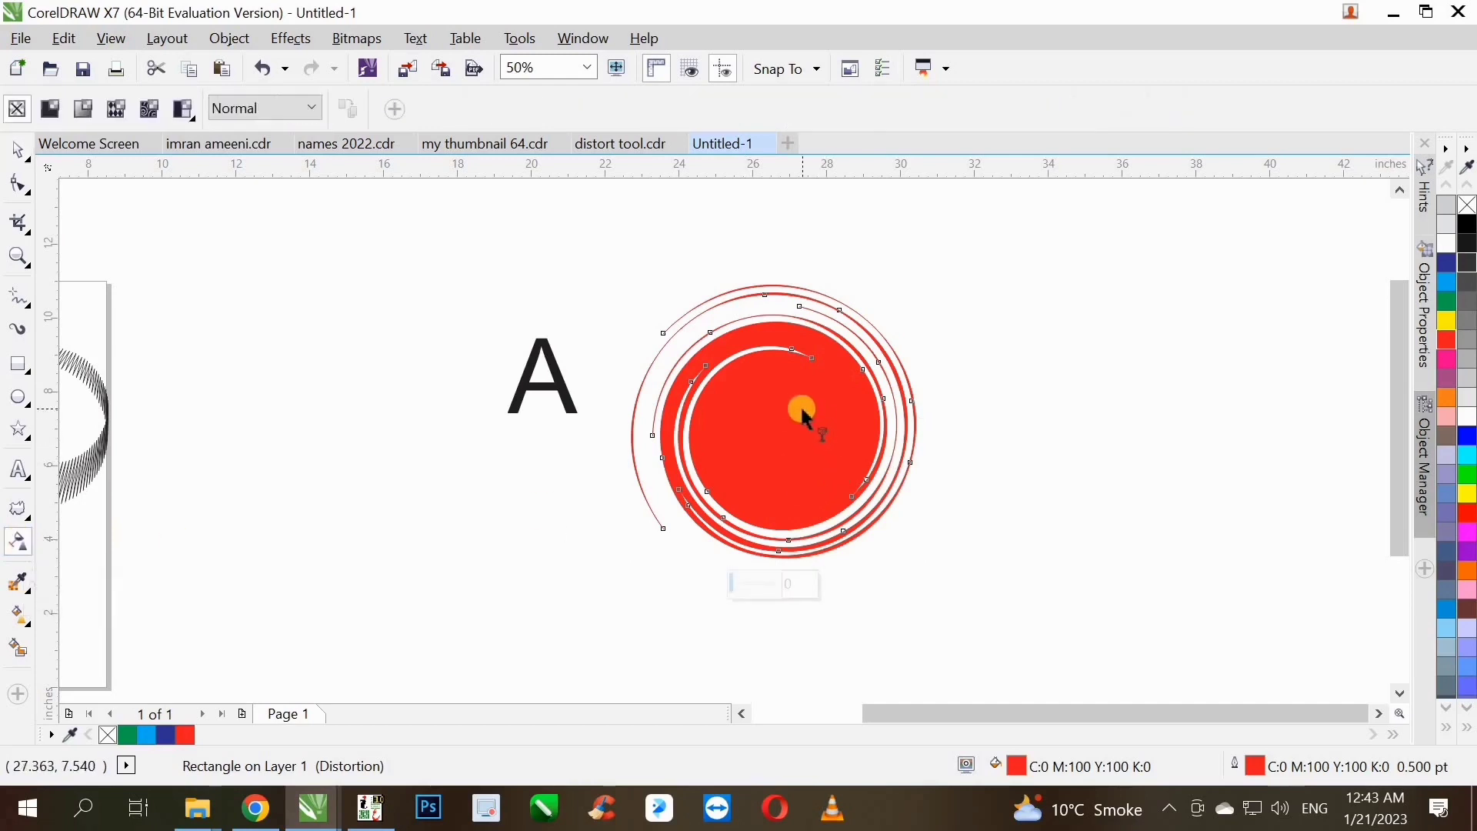
pyautogui.moveTo(803, 413); pyautogui.dragTo(904, 476)
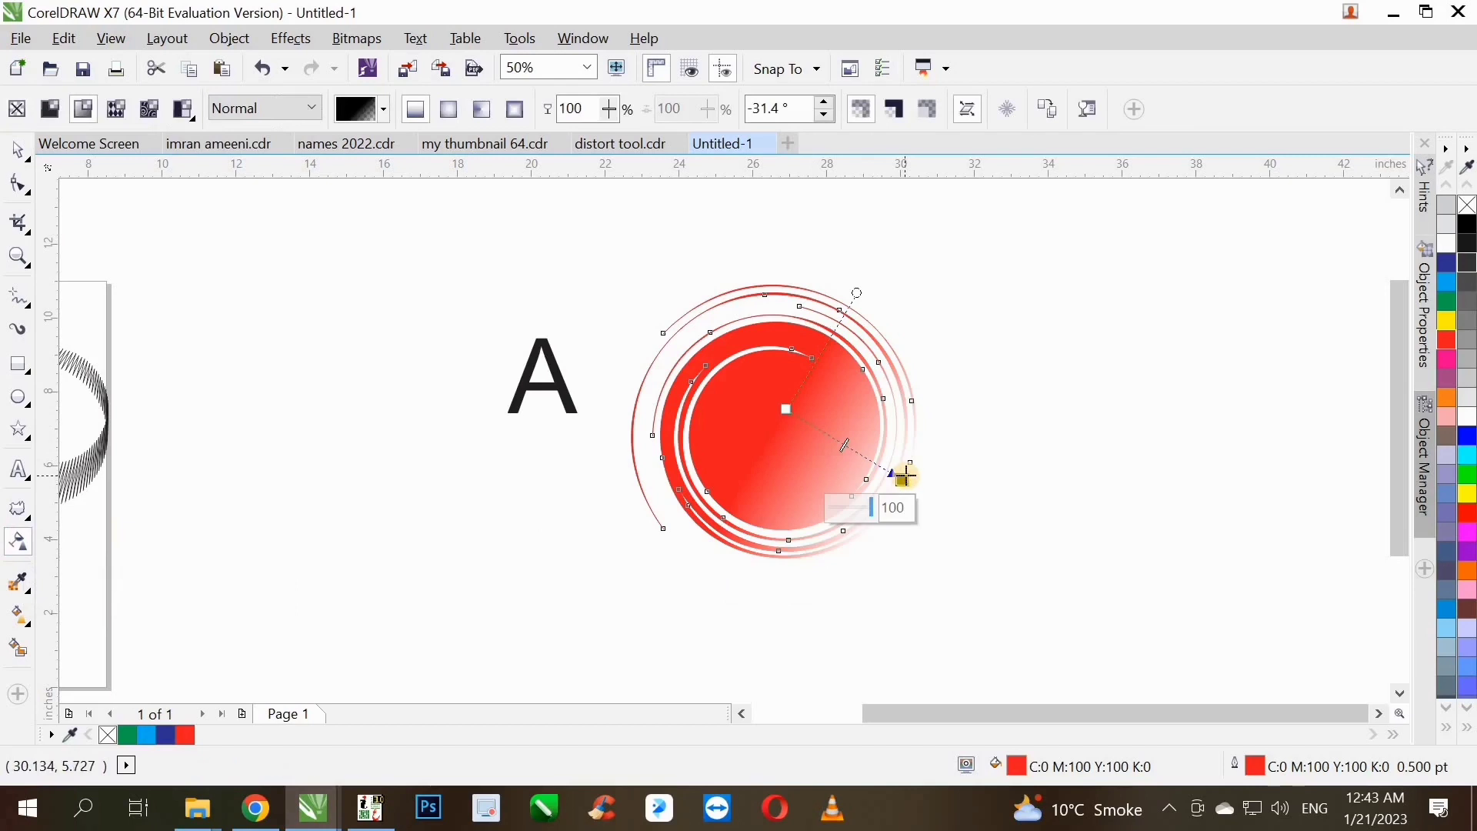
pyautogui.moveTo(786, 407); pyautogui.dragTo(768, 400)
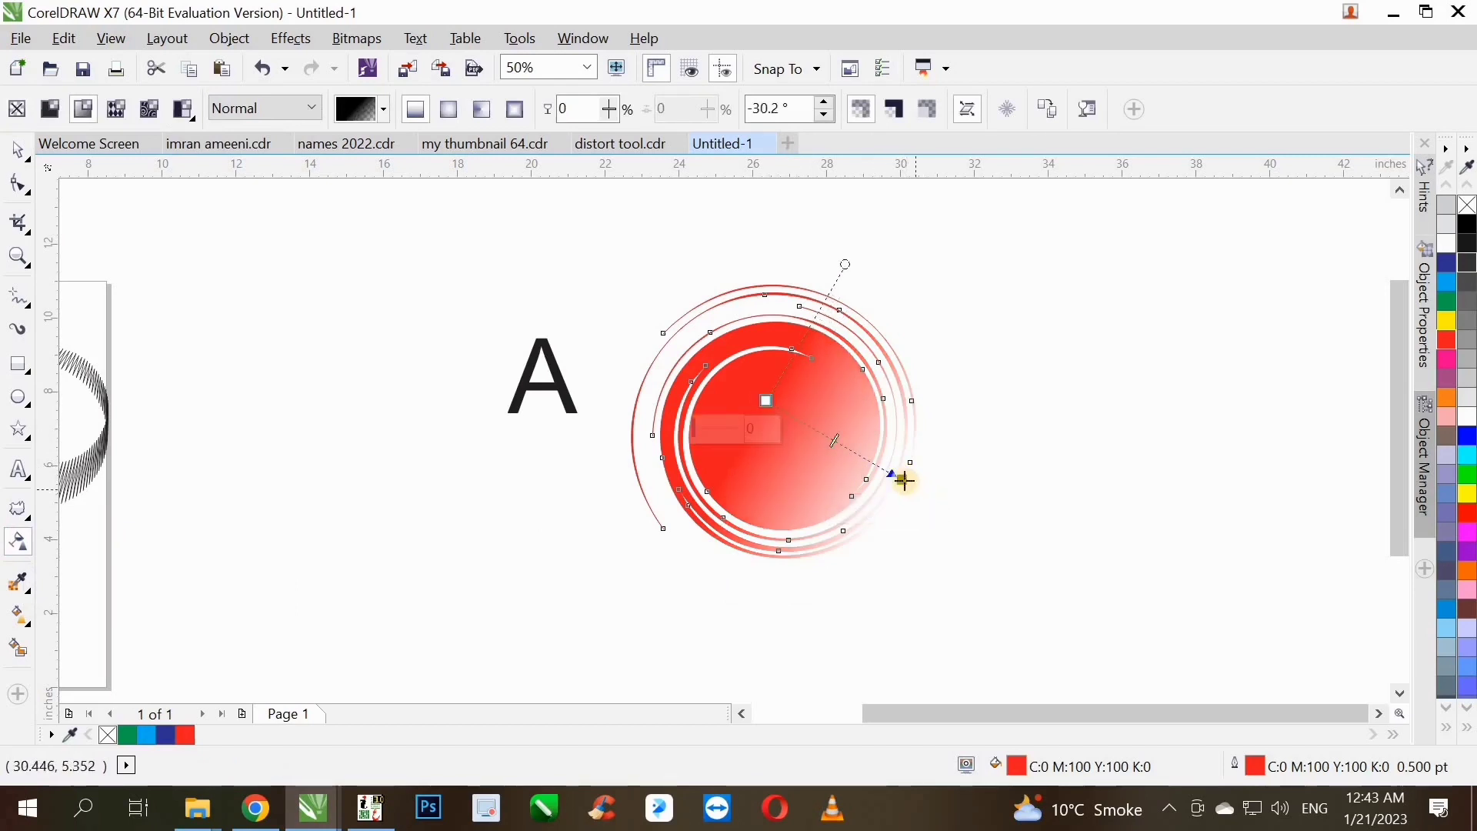
pyautogui.moveTo(905, 481); pyautogui.dragTo(856, 453)
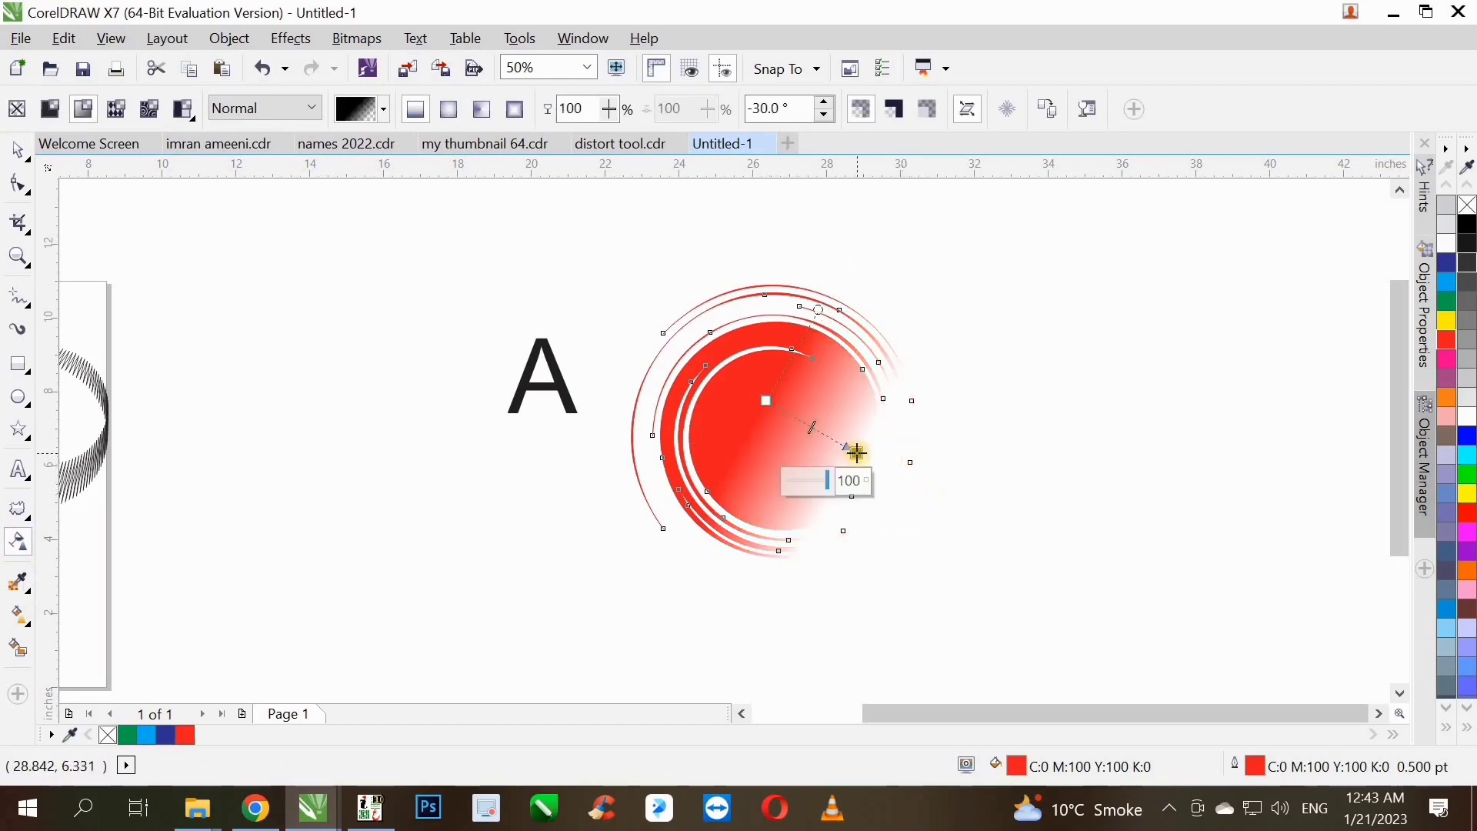
pyautogui.click(21, 158)
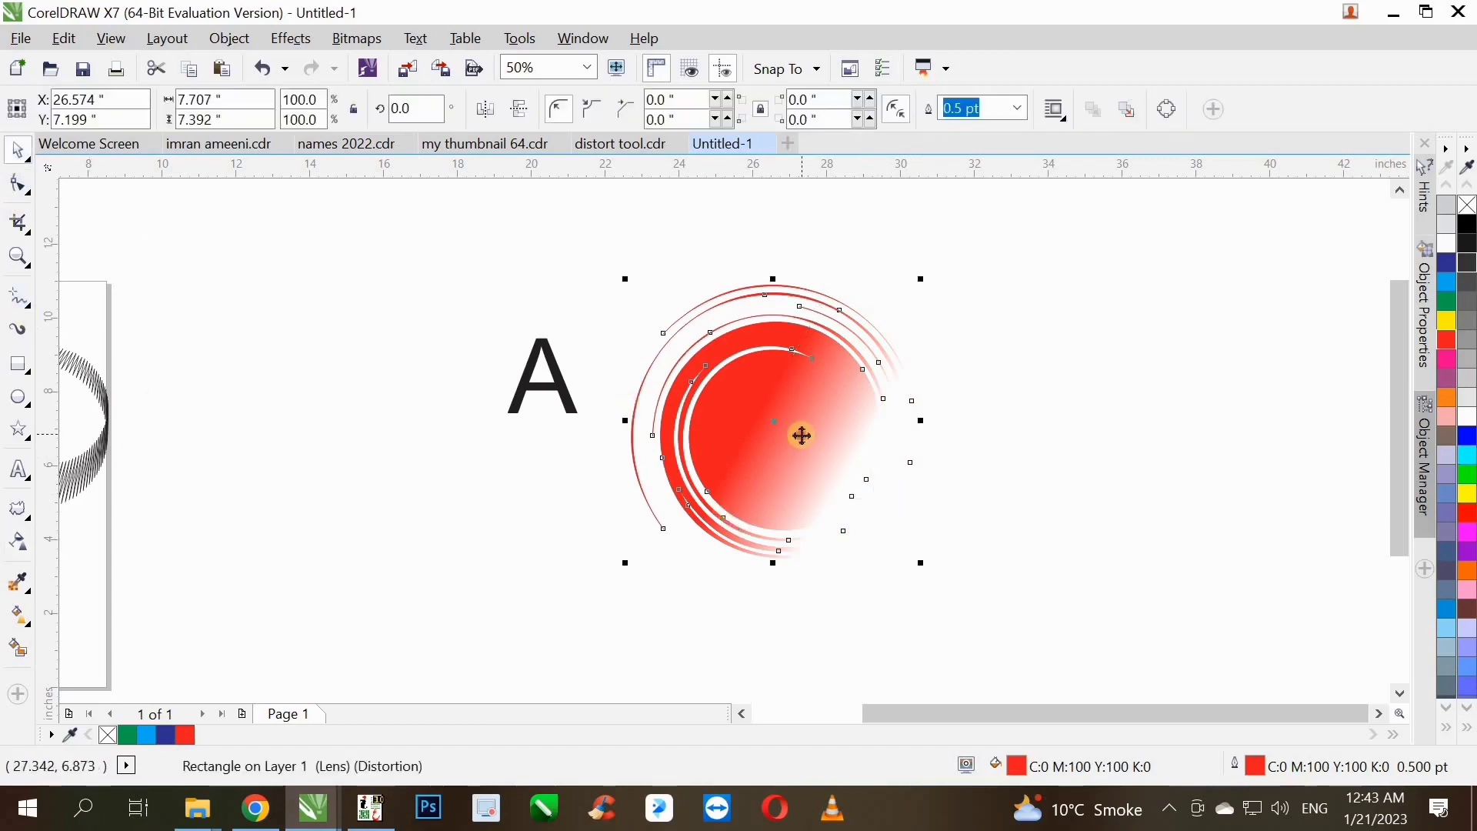
# - Rotate the faded red shape clockwise to an angle of about 346.5°
pyautogui.click(799, 435)
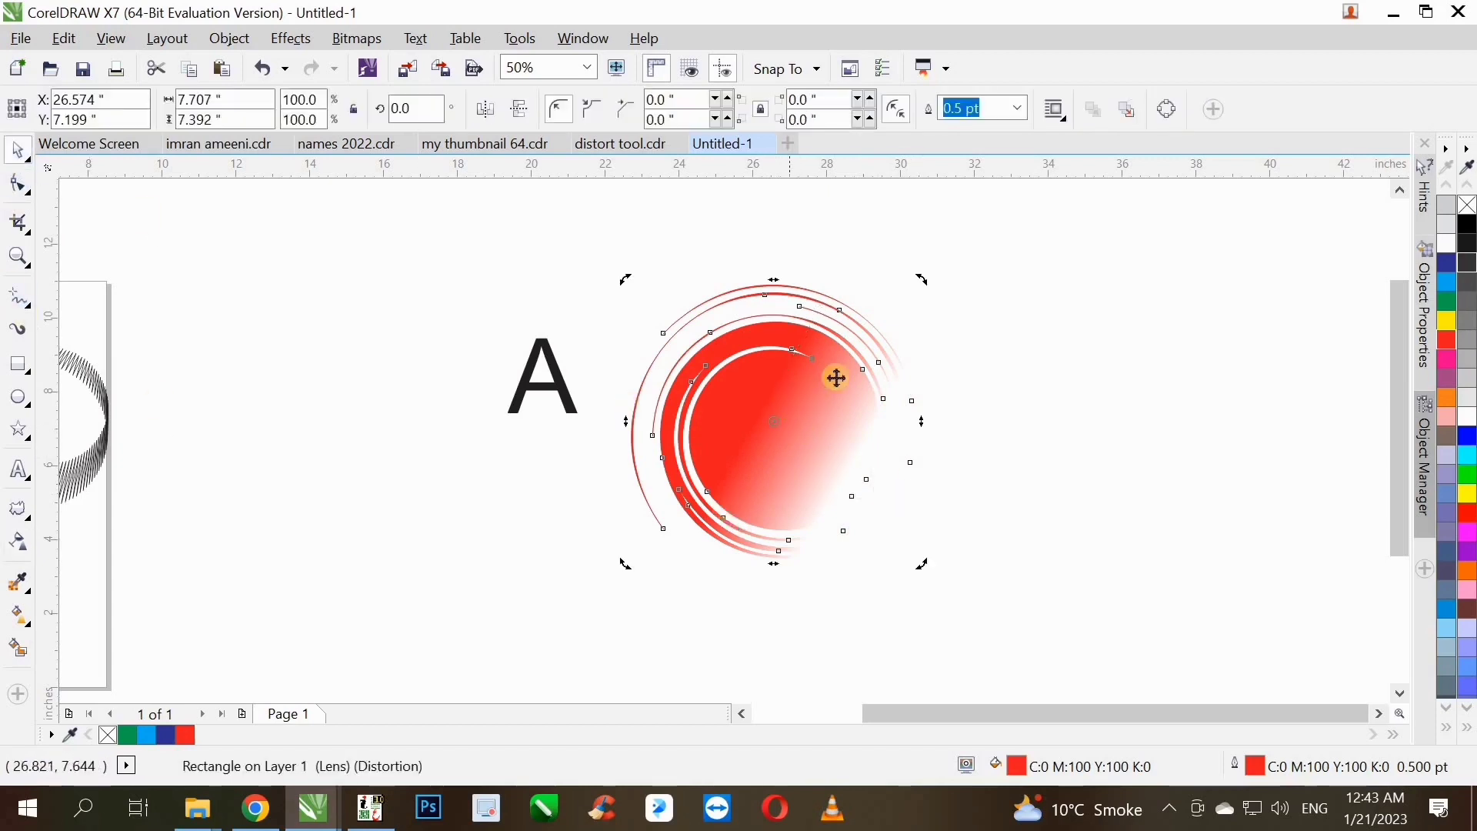
pyautogui.scroll(2, 838, 377)
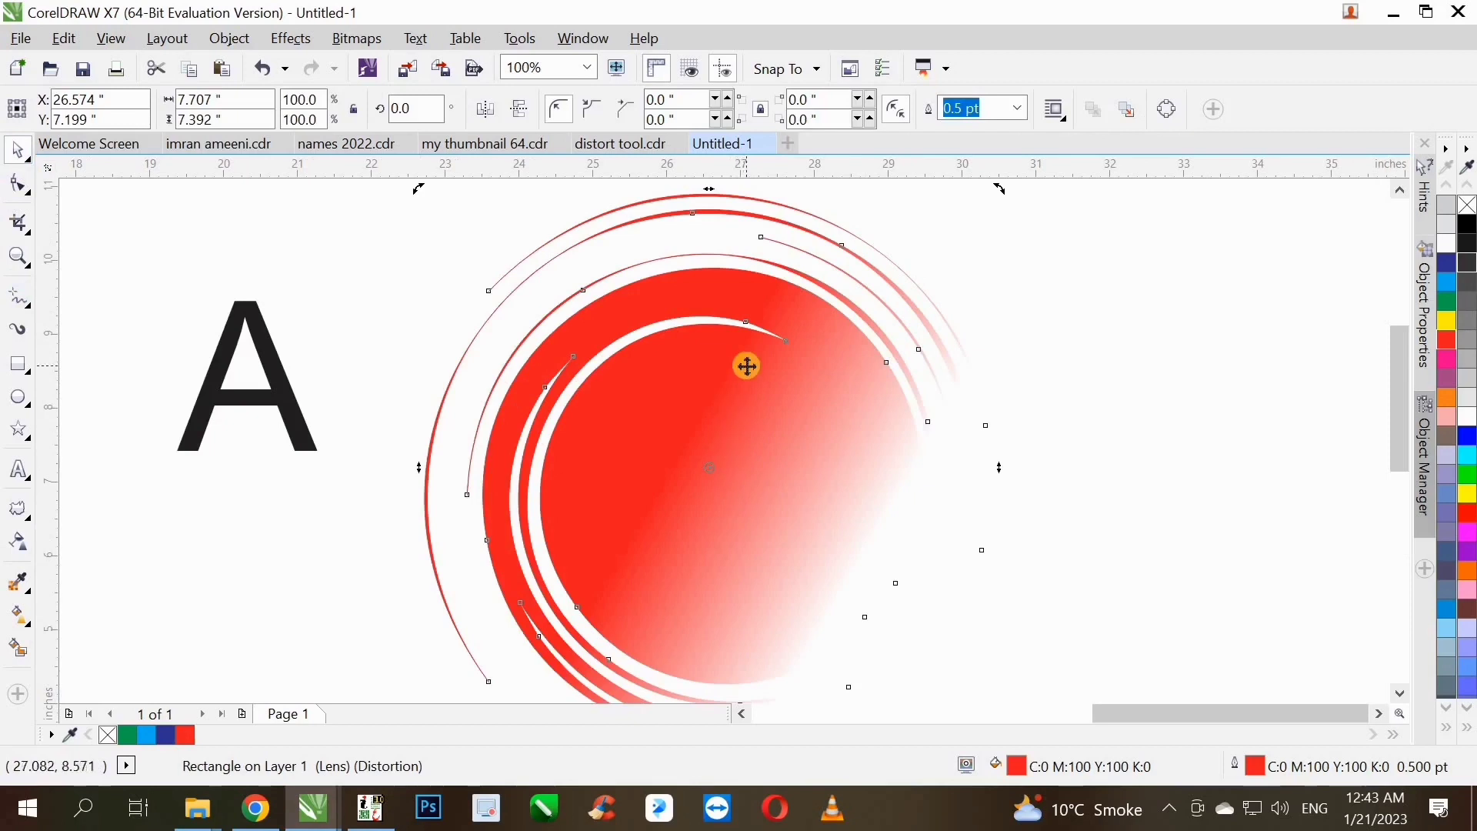
pyautogui.scroll(-2, 747, 367)
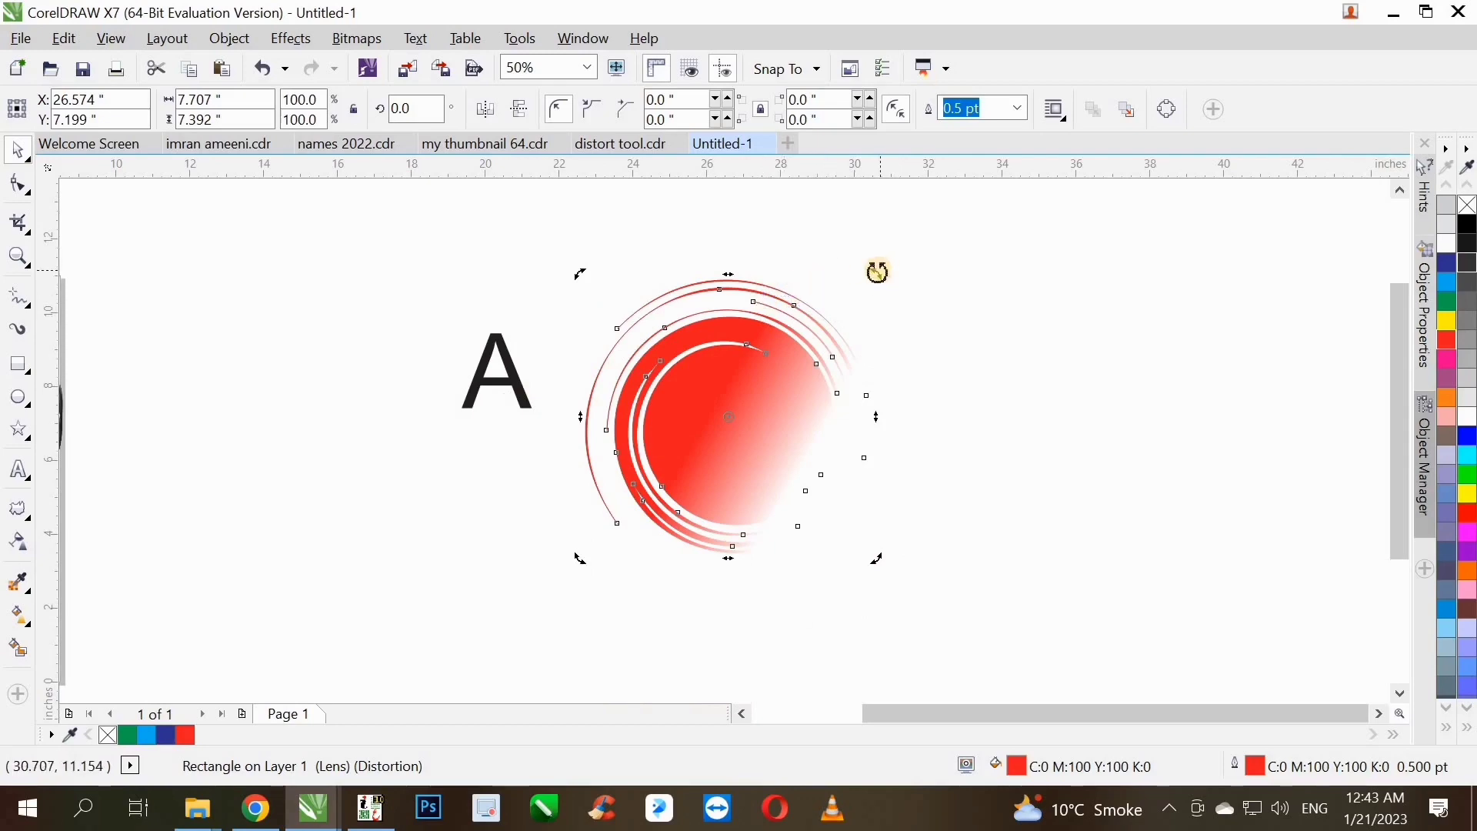
pyautogui.moveTo(878, 272); pyautogui.dragTo(875, 333)
pyautogui.moveTo(727, 271); pyautogui.dragTo(889, 284)
pyautogui.hotkey('ctrl', 'z')
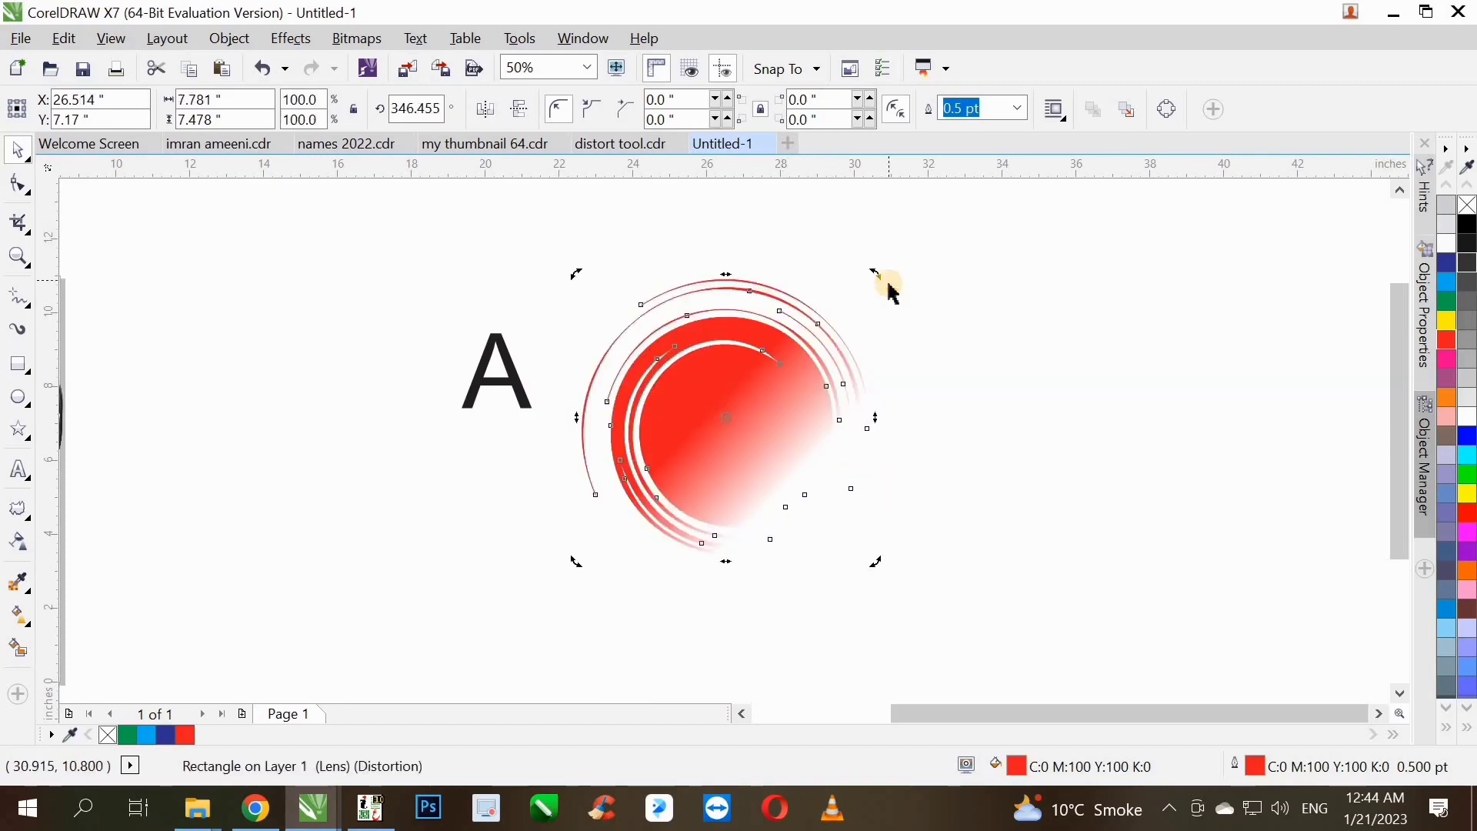
# - Move the shape's rotation centre onto its upper-right outer arc and rotate a copy clockwise around it to about 310.8°
pyautogui.scroll(2, 703, 422)
pyautogui.scroll(-2, 703, 421)
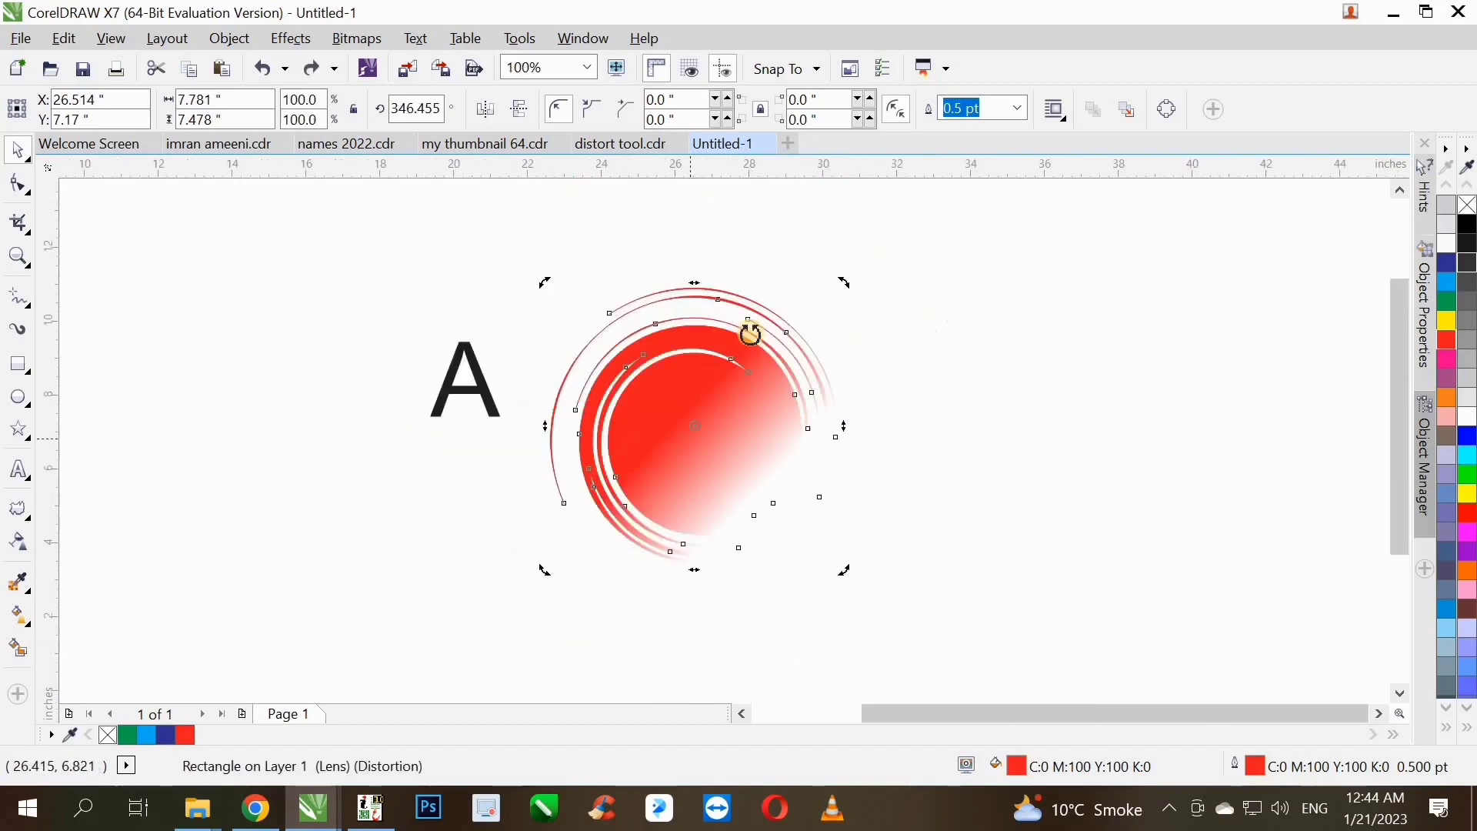
pyautogui.scroll(2, 753, 327)
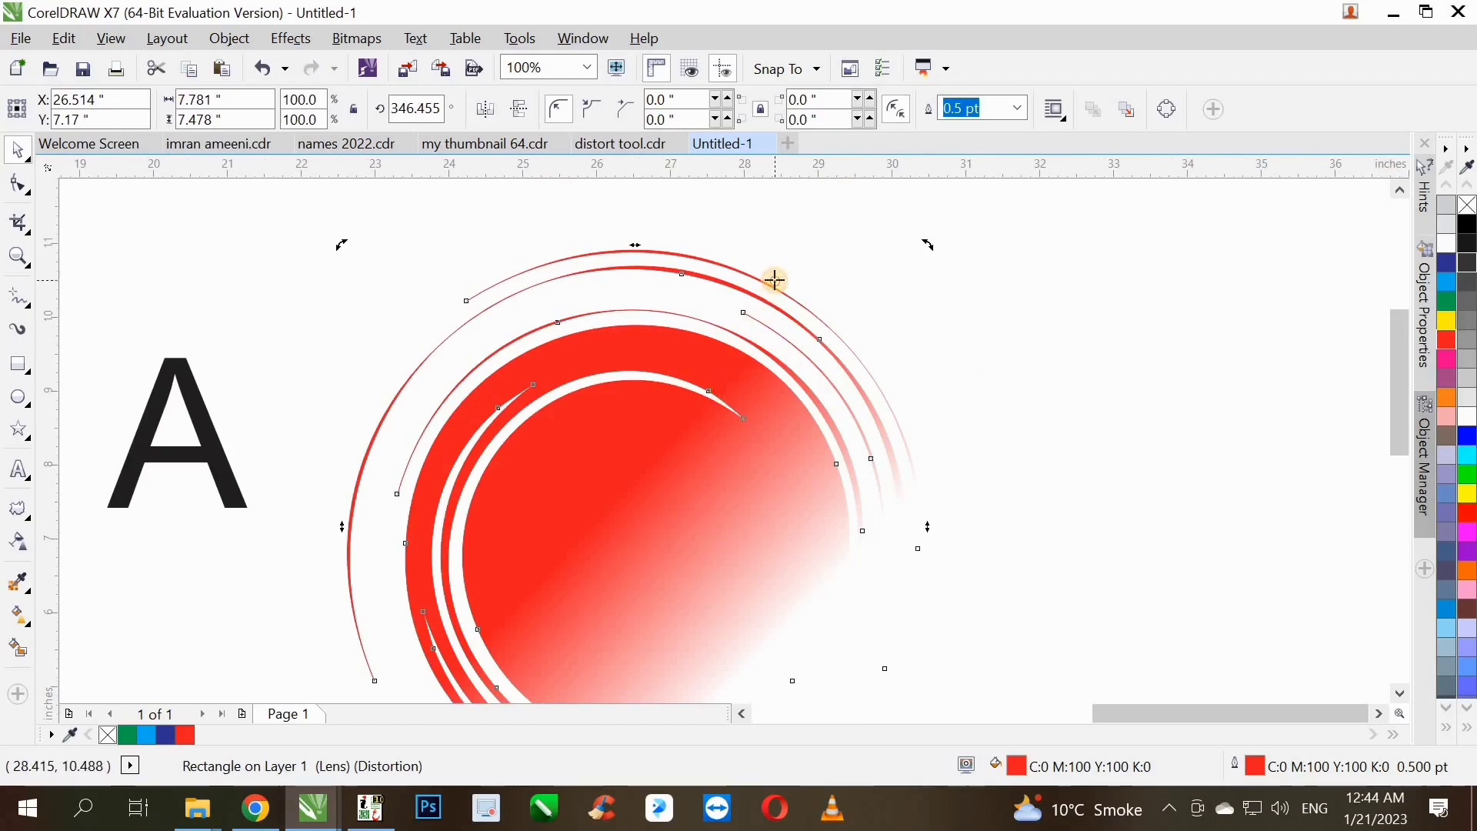
pyautogui.scroll(-2, 706, 430)
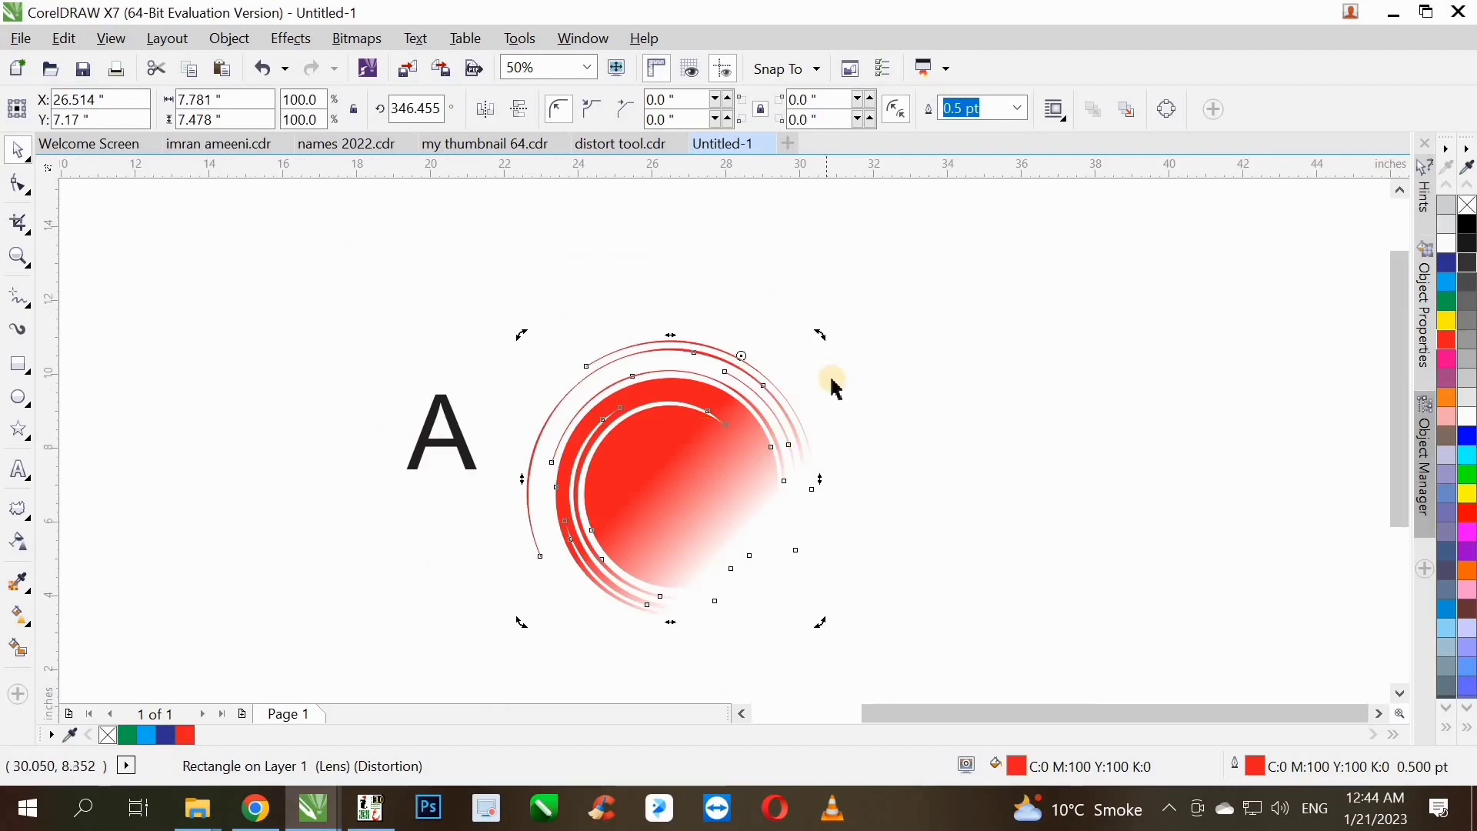
pyautogui.moveTo(823, 337); pyautogui.dragTo(868, 410)
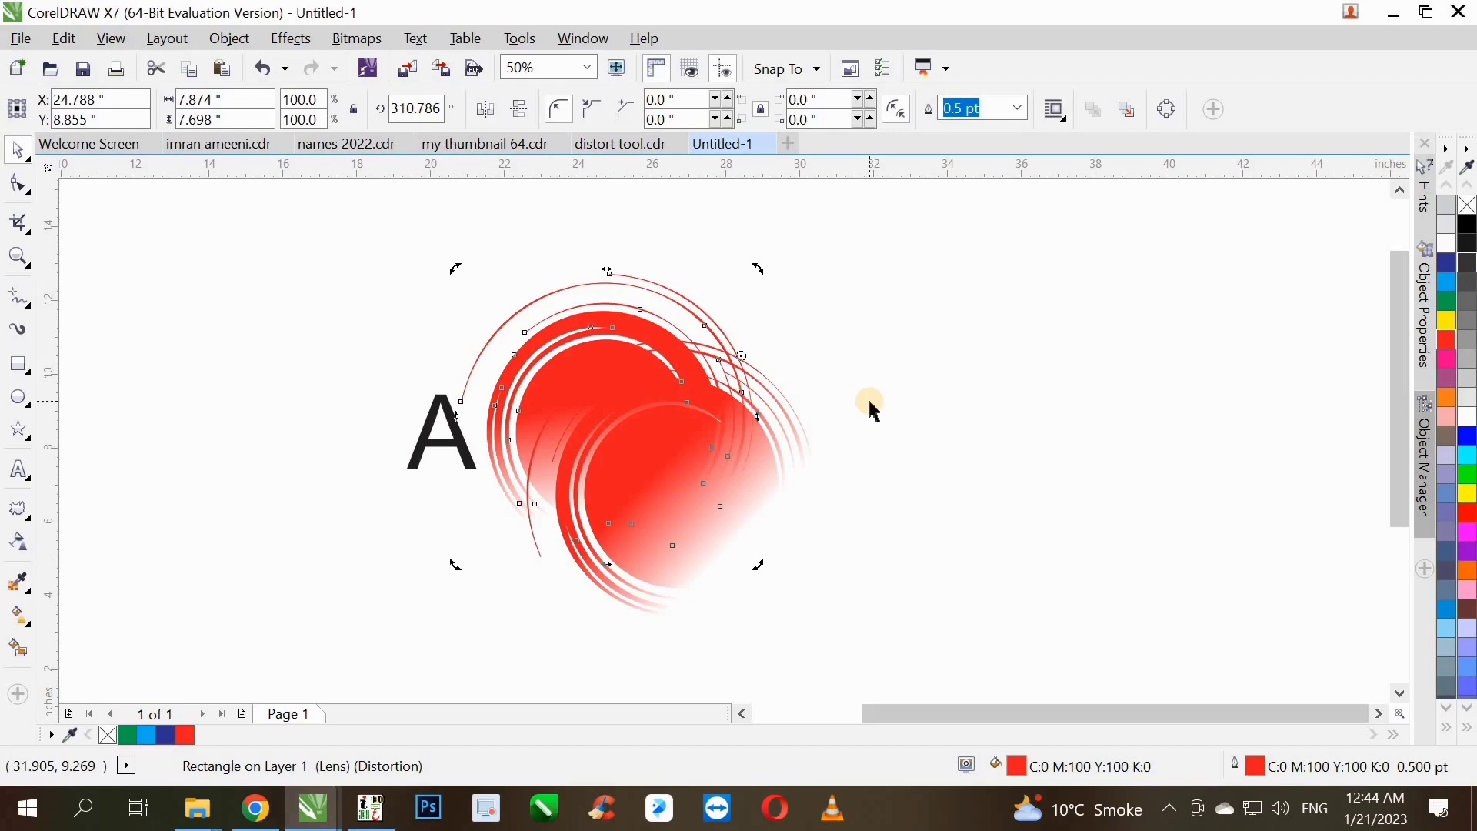
# - Repeat the rotated copy nine times around the same centre to complete an 11-petal flower
pyautogui.hotkey('ctrl', 'r')
pyautogui.hotkey('ctrl', 'r')
pyautogui.hotkey('ctrl', 'r')
pyautogui.hotkey('ctrl', 'r')
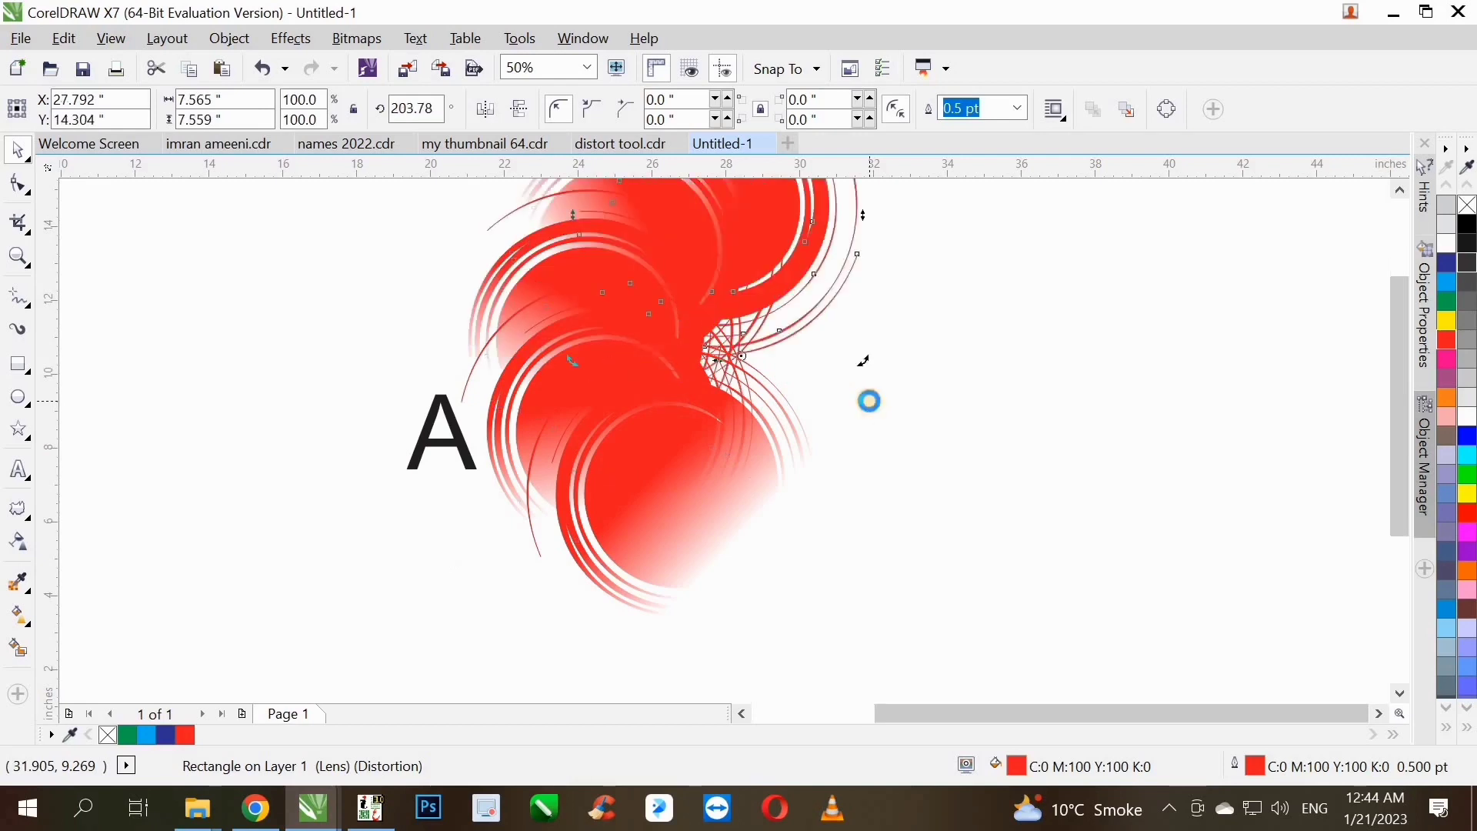
pyautogui.hotkey('ctrl', 'r')
pyautogui.hotkey('ctrl', 'r')
pyautogui.hotkey('ctrl', 'r')
pyautogui.hotkey('ctrl', 'r')
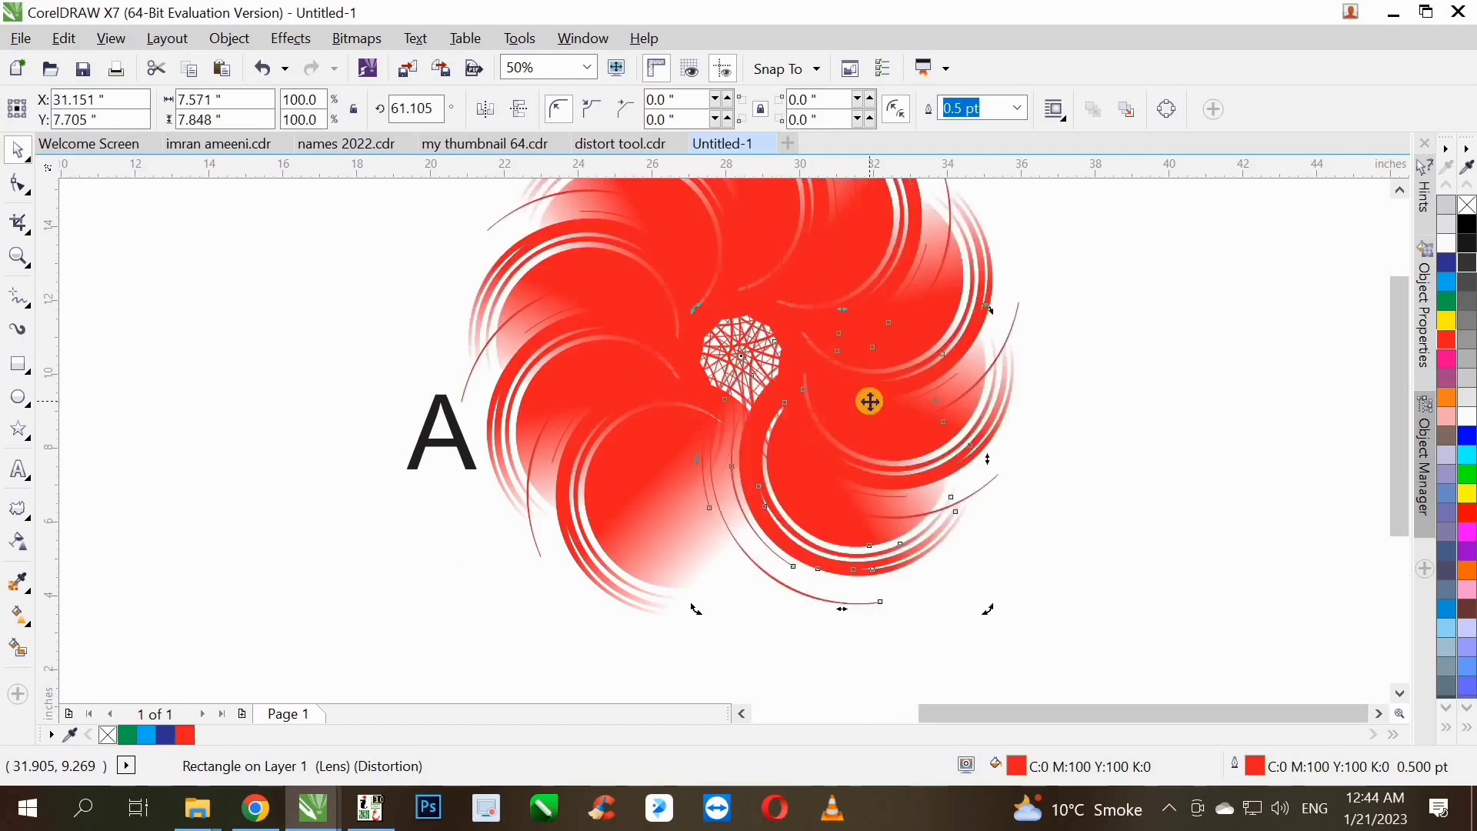
pyautogui.hotkey('ctrl', 'r')
pyautogui.scroll(-1, 773, 460)
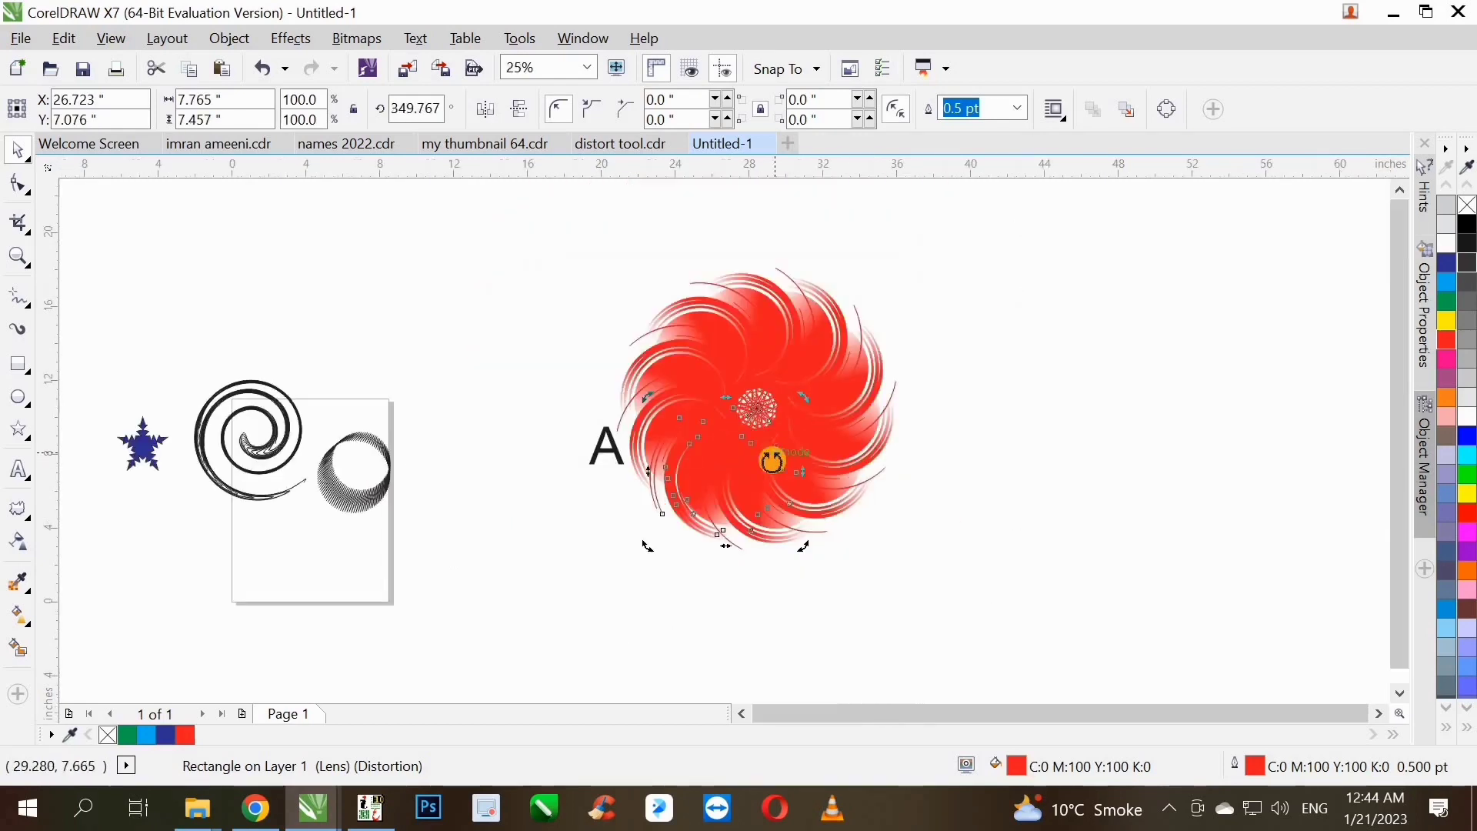
# - Move the letter A left to X about 16.53 inches, clear of the flower, and group the 11 petals
pyautogui.click(603, 447)
pyautogui.hotkey('shift', 'Left')
pyautogui.hotkey('shift', 'Left')
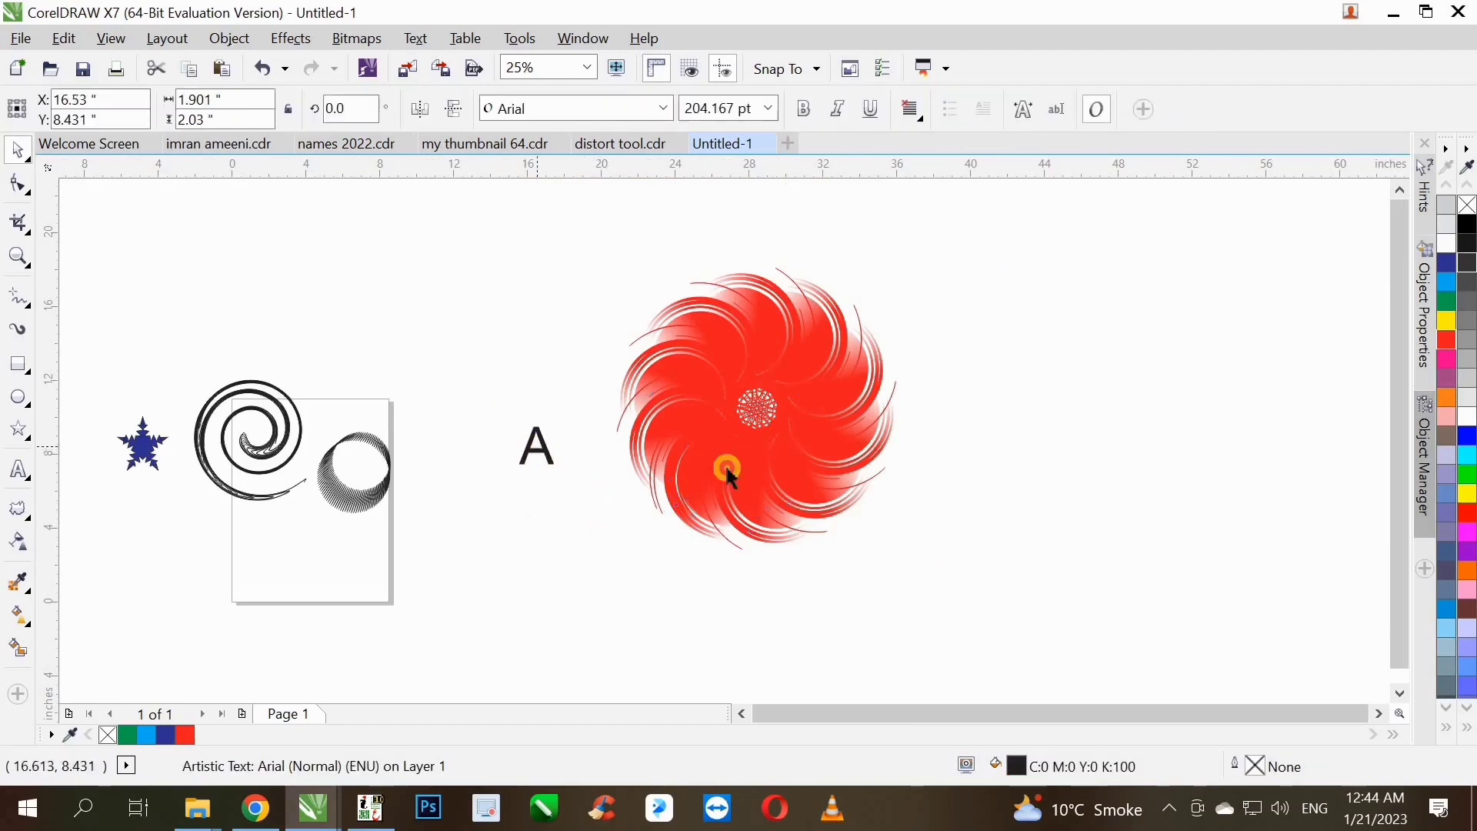
pyautogui.moveTo(1131, 209); pyautogui.dragTo(579, 618)
pyautogui.hotkey('ctrl', 'g')
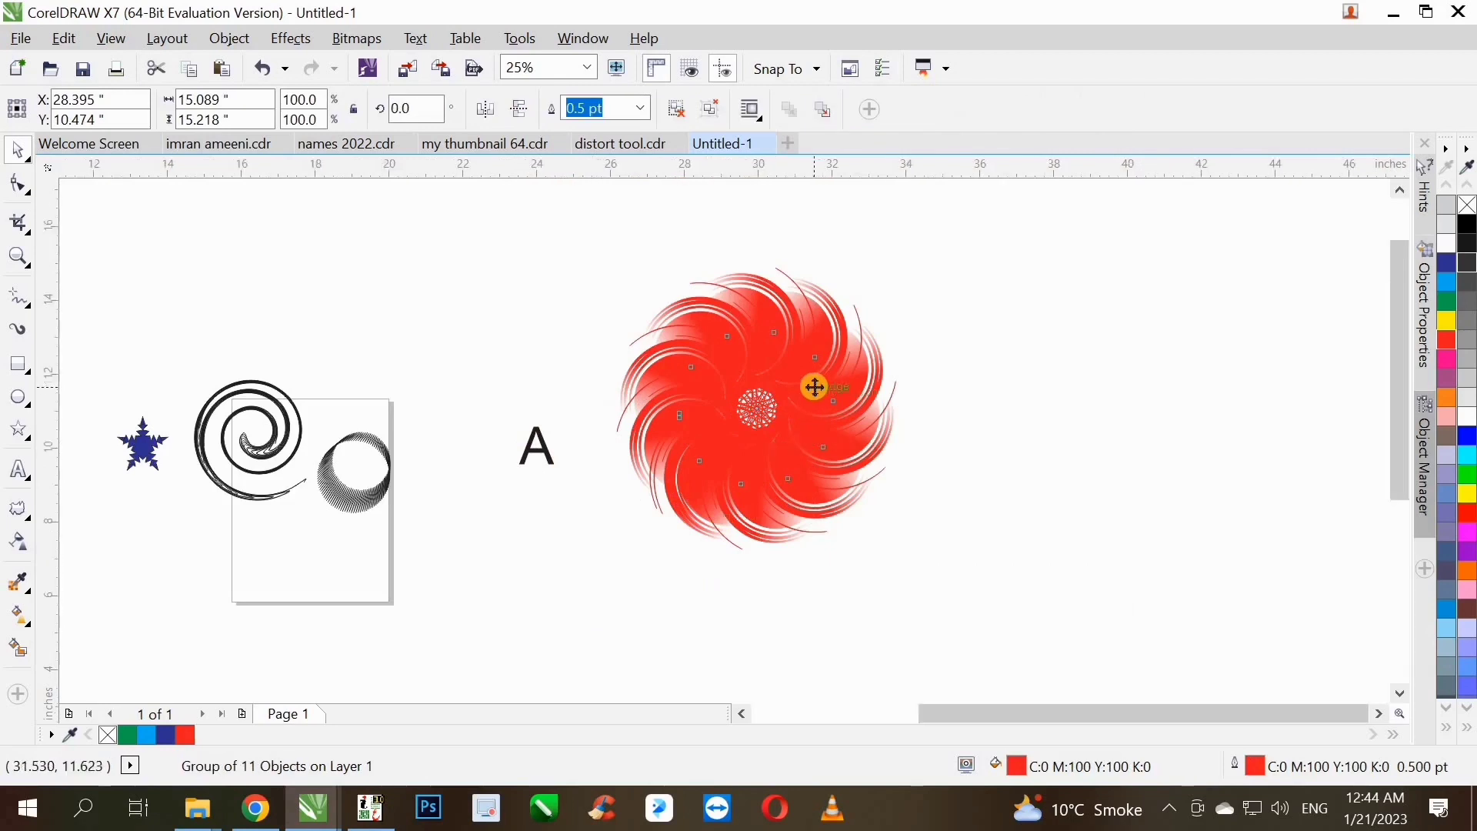
# - Draw an ellipse about 10.3 by 10.83 inches and move it over the middle of the flower
pyautogui.scroll(2, 815, 385)
pyautogui.scroll(-1, 770, 417)
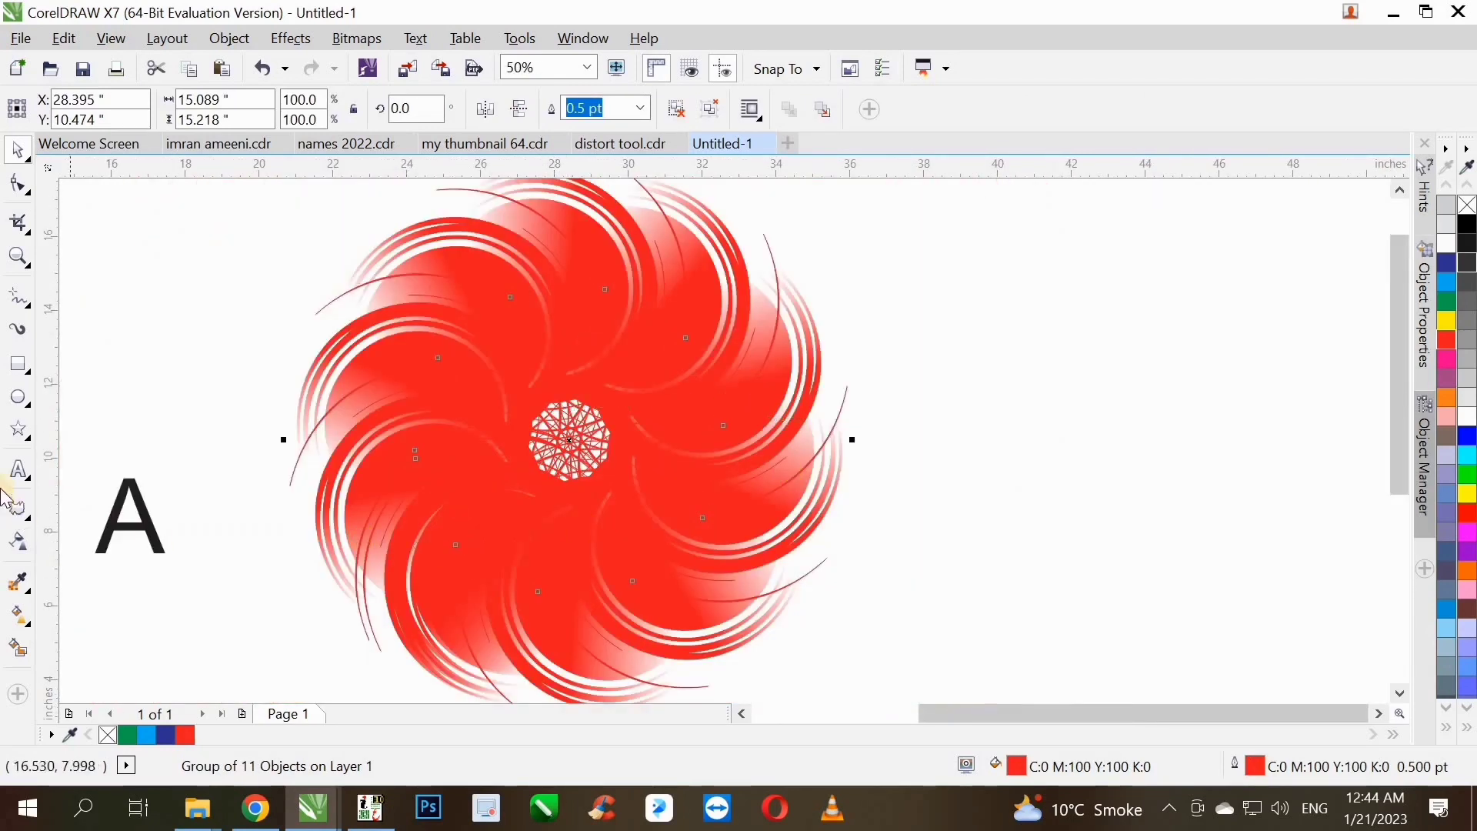
pyautogui.click(29, 400)
pyautogui.moveTo(444, 318); pyautogui.dragTo(640, 525)
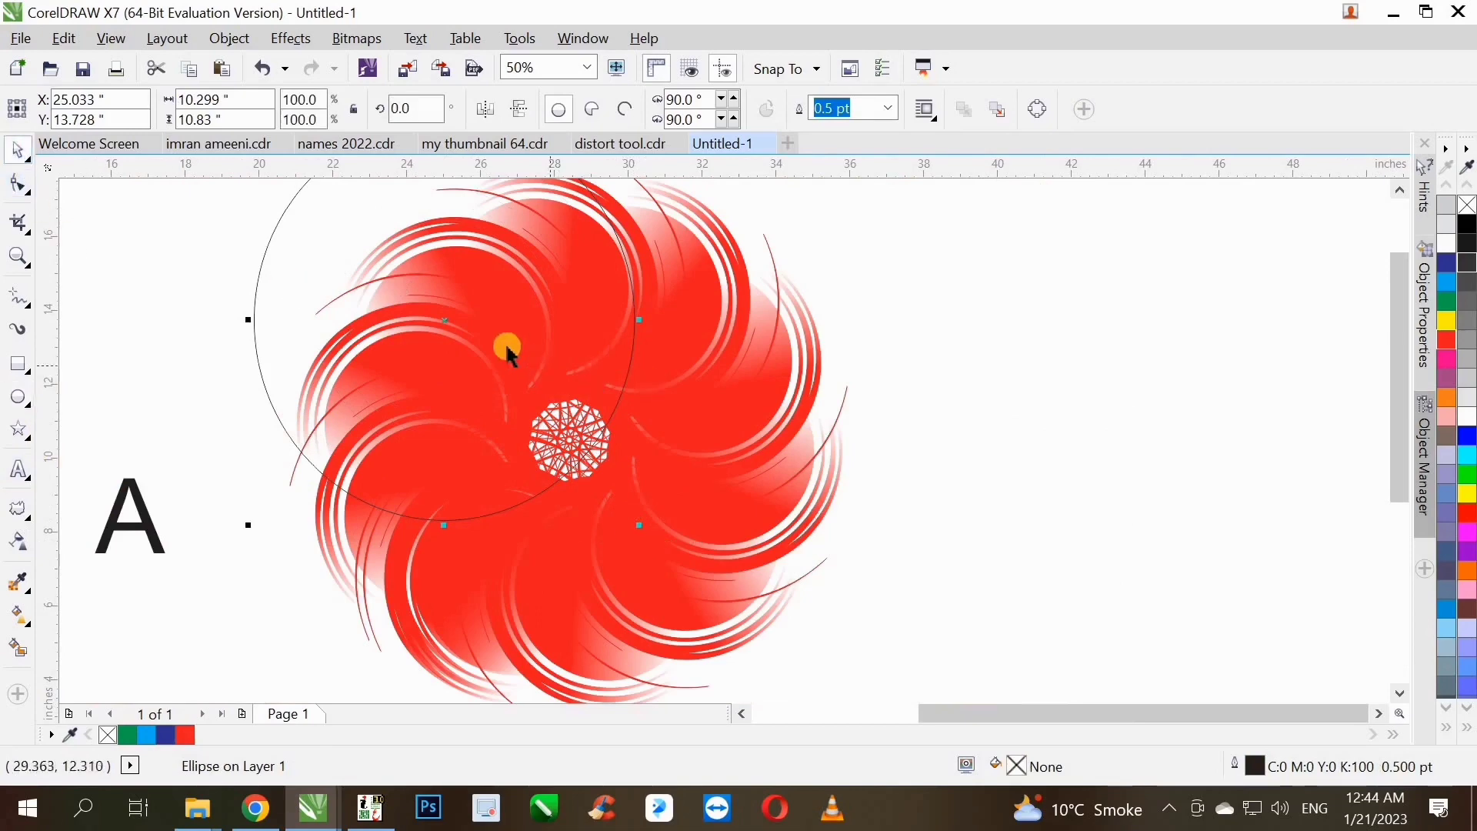
pyautogui.moveTo(445, 320)
pyautogui.mouseDown()
pyautogui.moveTo(567, 431)
pyautogui.moveTo(716, 416)
pyautogui.mouseUp()
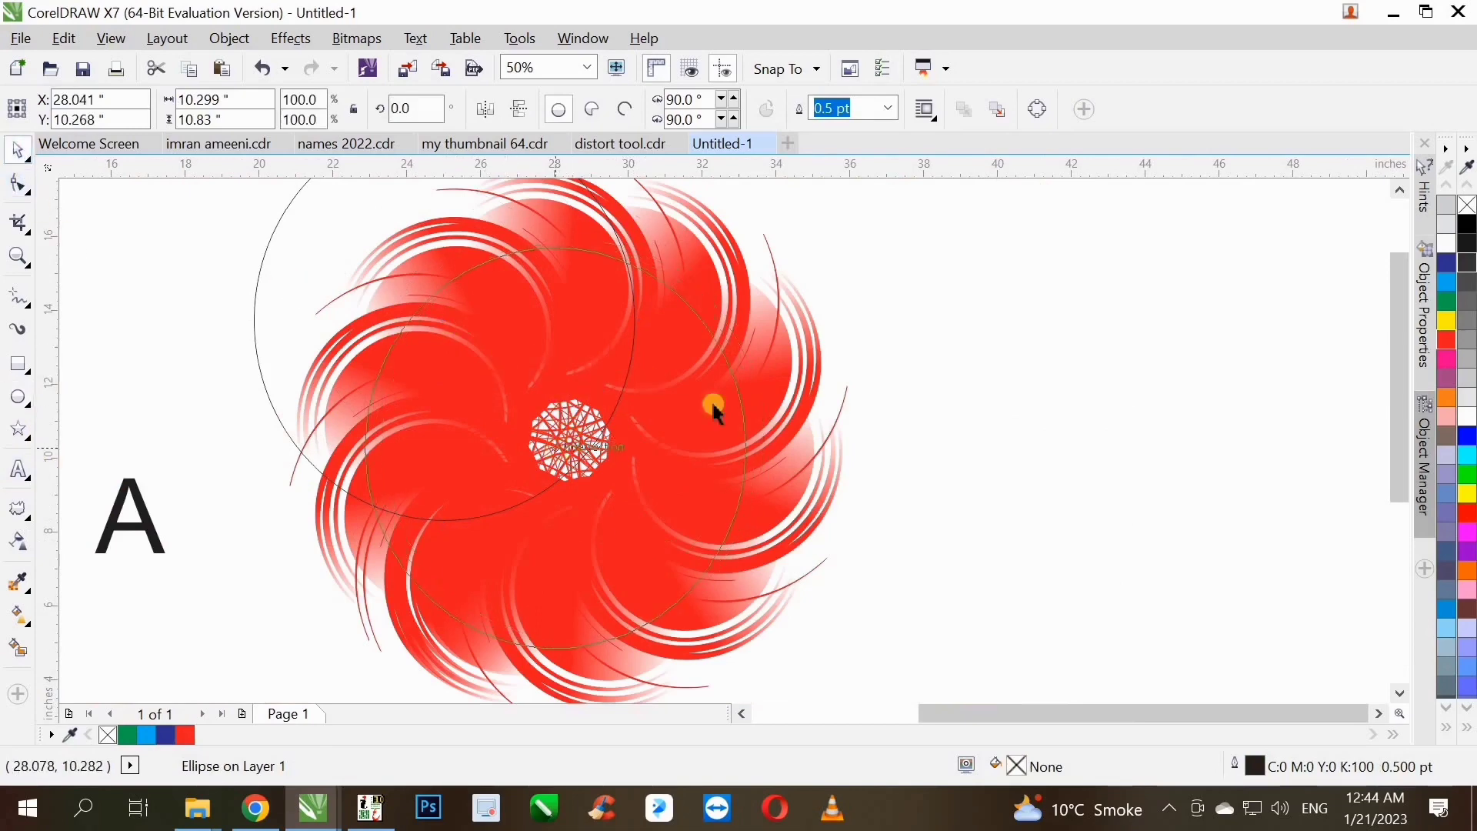
pyautogui.scroll(-3, 850, 381)
pyautogui.scroll(2, 822, 387)
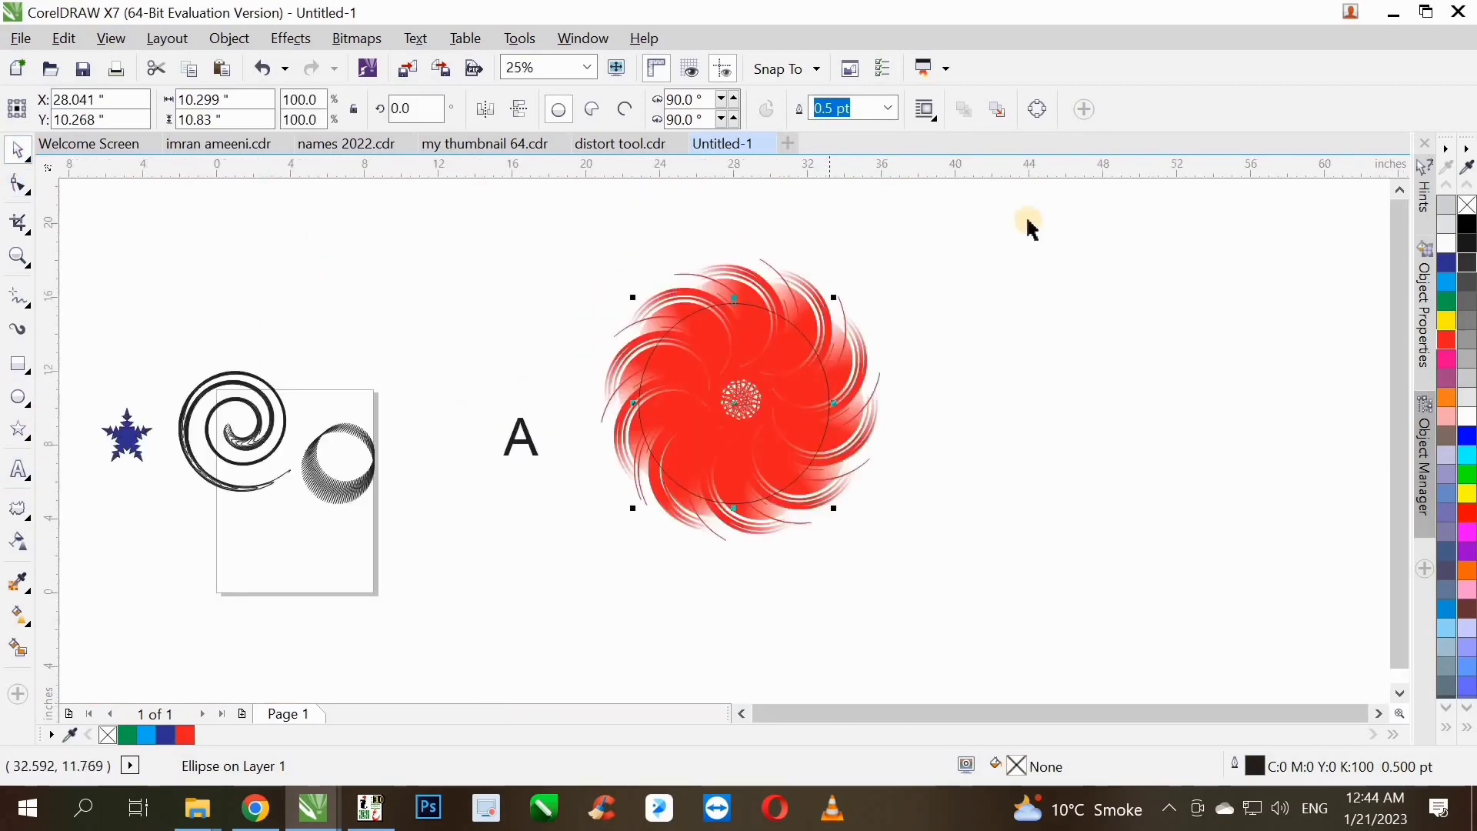
# - Move the flower group right to X about 48.16 inches and align the ellipse to its centre
pyautogui.moveTo(1044, 207); pyautogui.dragTo(534, 607)
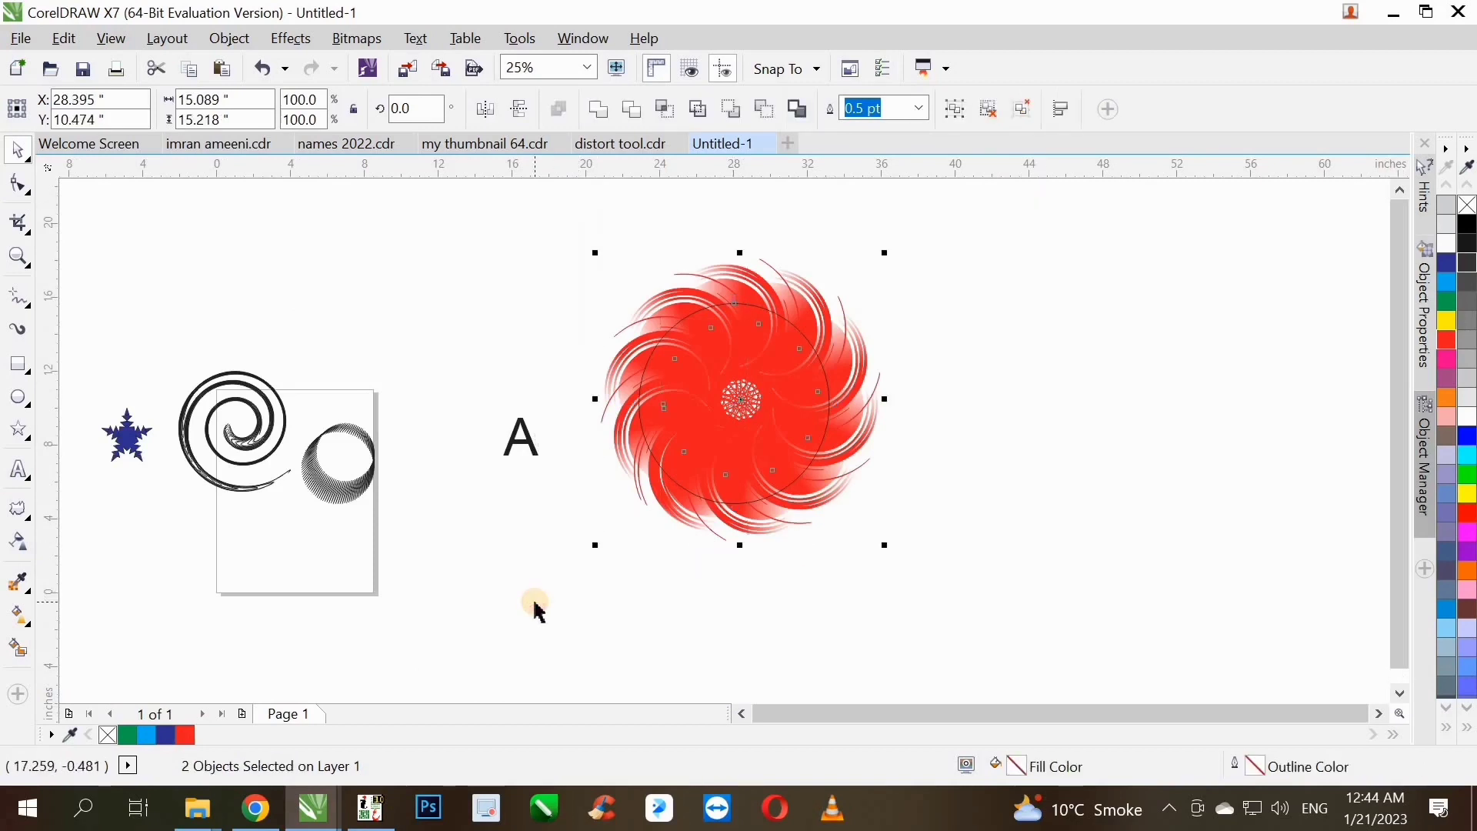
pyautogui.hotkey('ctrl', 'g')
pyautogui.moveTo(808, 429); pyautogui.dragTo(1144, 422)
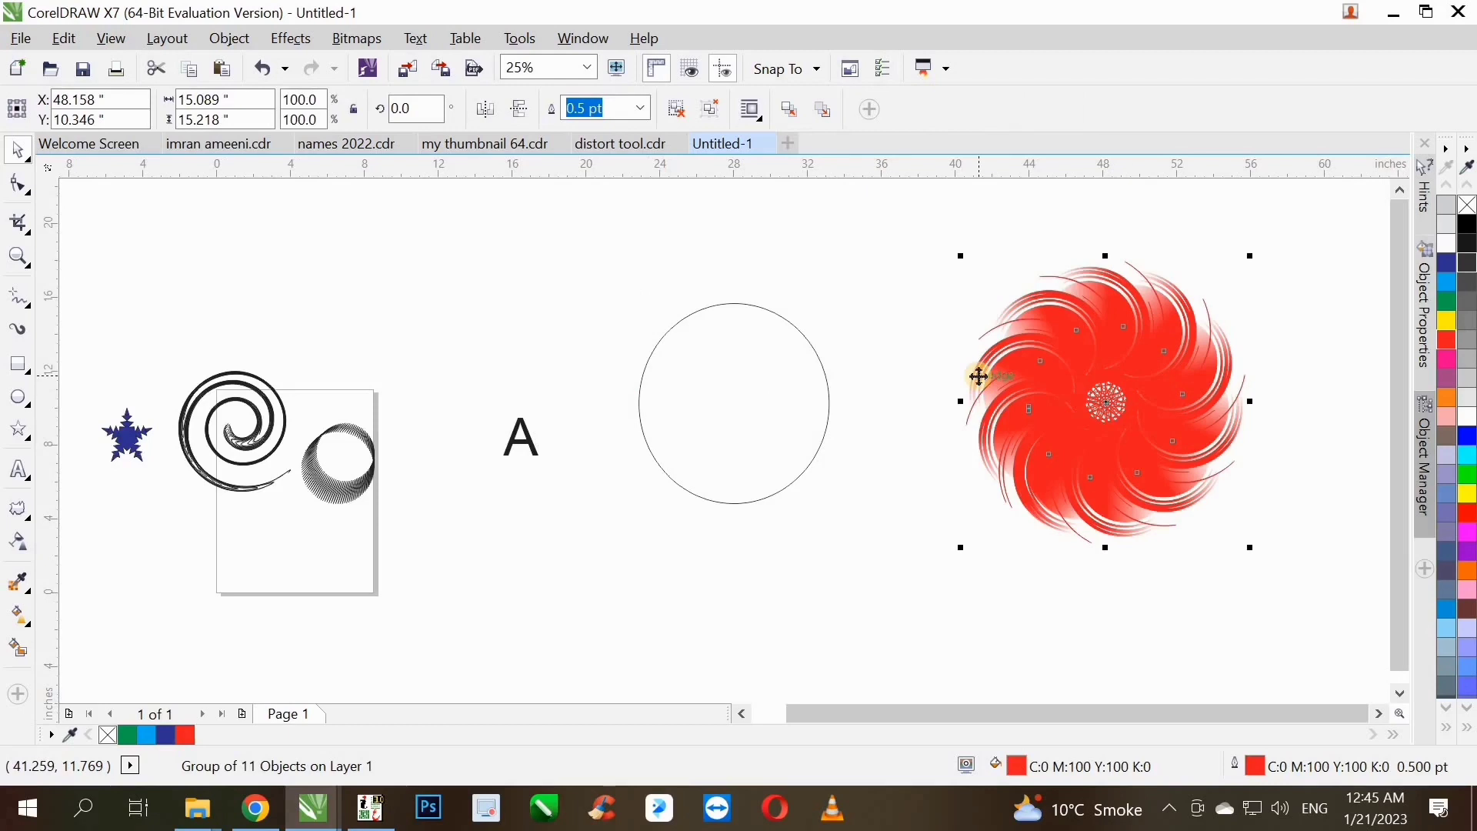
pyautogui.click(692, 423)
pyautogui.keyDown('shift'); pyautogui.click(1051, 406); pyautogui.keyUp('shift')
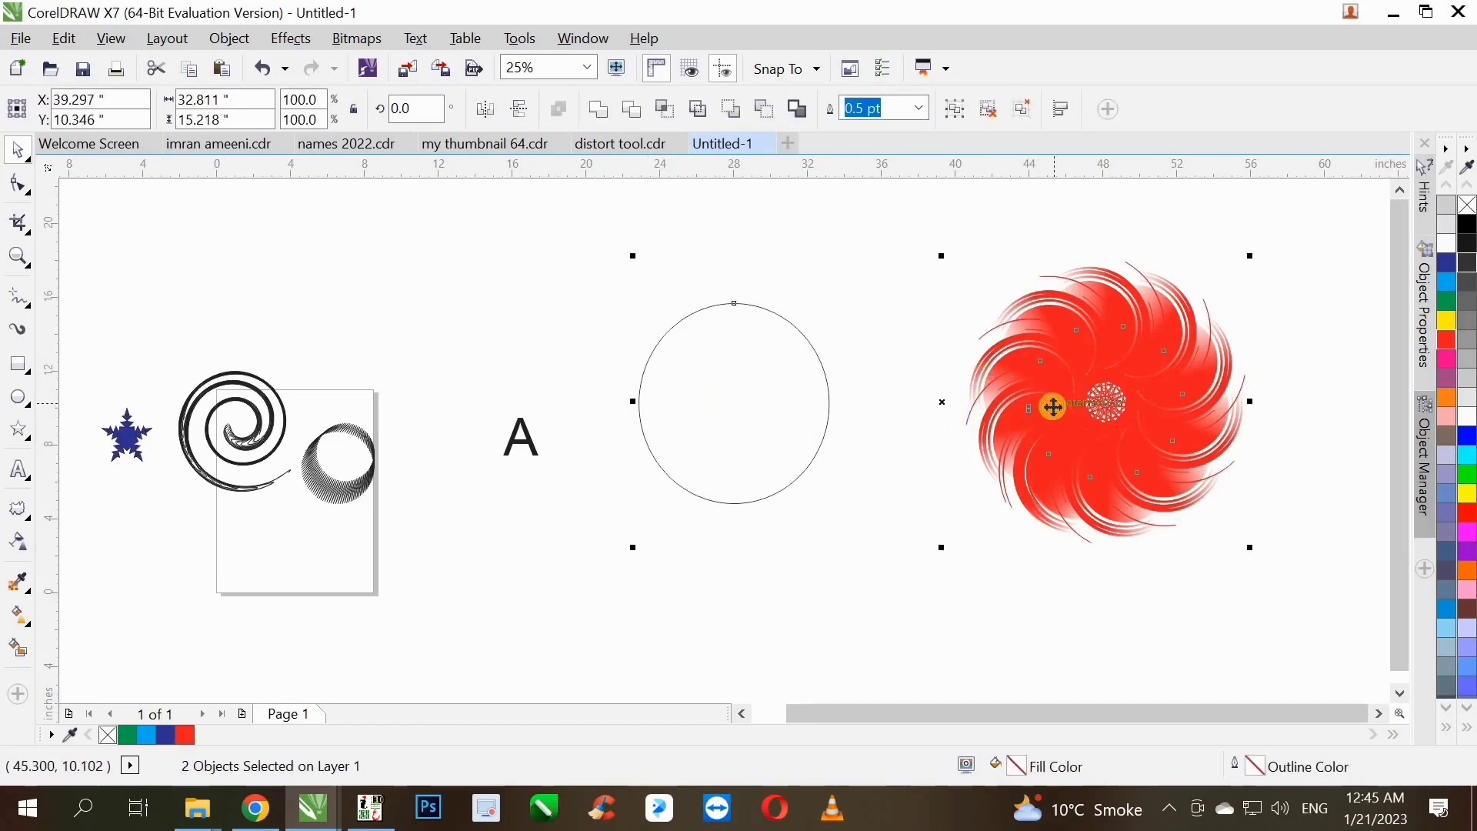
pyautogui.press('c')
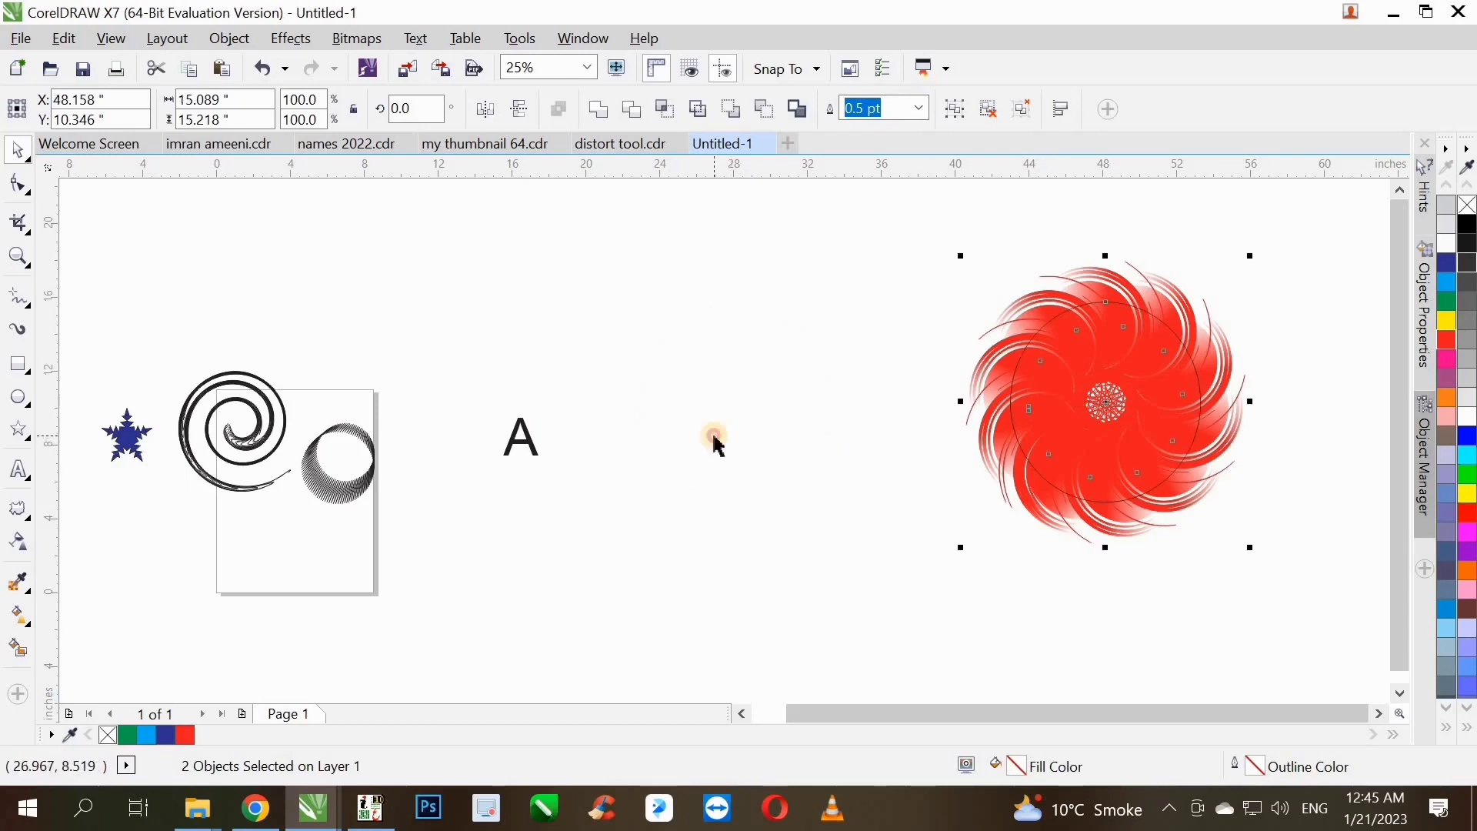
# - Fill the ellipse over the flower with a darker red and give its outline the same colour
pyautogui.click(715, 432)
pyautogui.scroll(-1, 751, 441)
pyautogui.scroll(1, 907, 423)
pyautogui.click(909, 416)
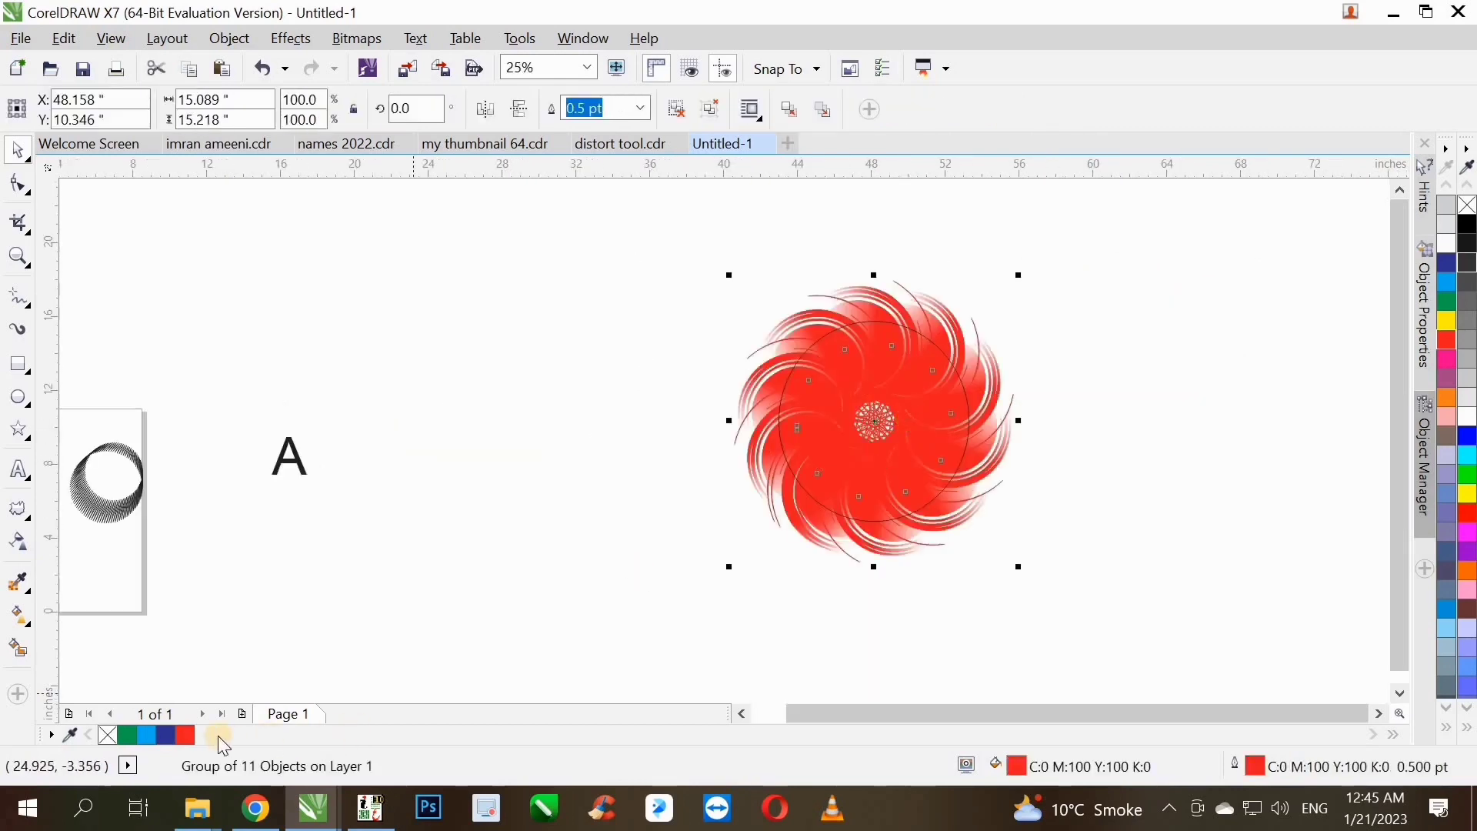
pyautogui.moveTo(695, 261); pyautogui.dragTo(995, 538)
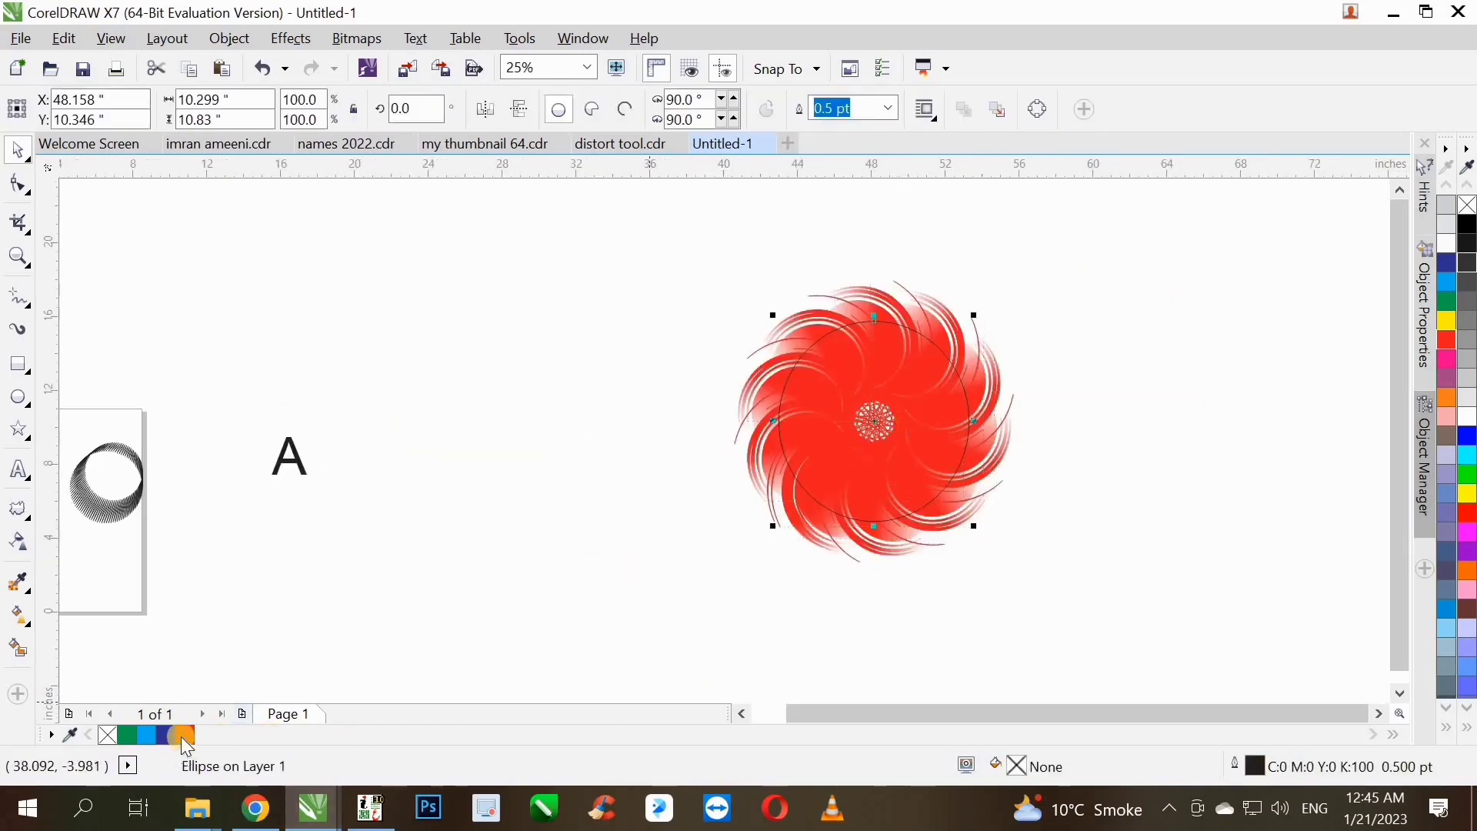
pyautogui.moveTo(185, 732); pyautogui.dragTo(904, 472)
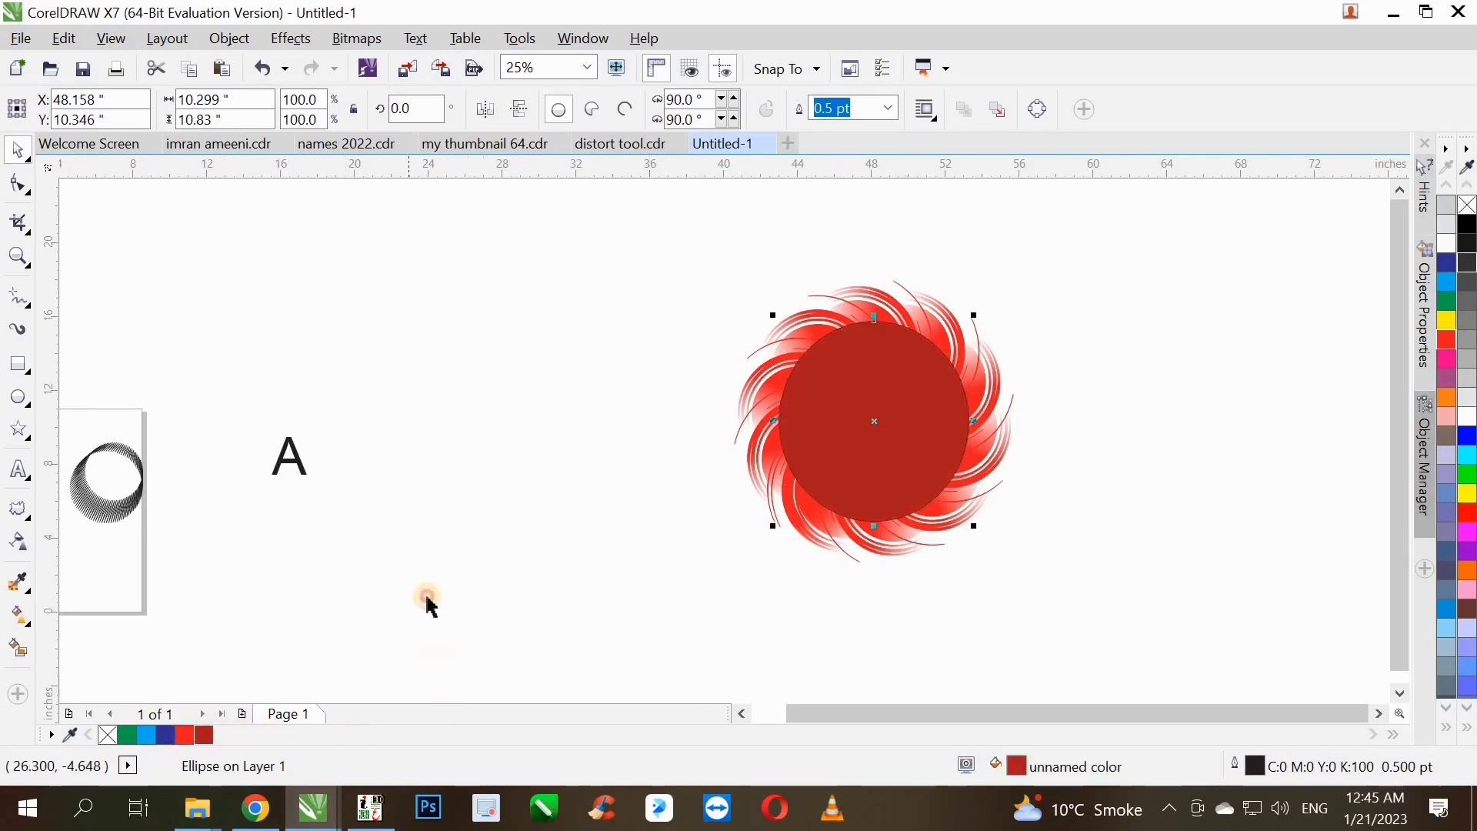
pyautogui.click(431, 608)
pyautogui.scroll(1, 913, 353)
pyautogui.click(916, 353)
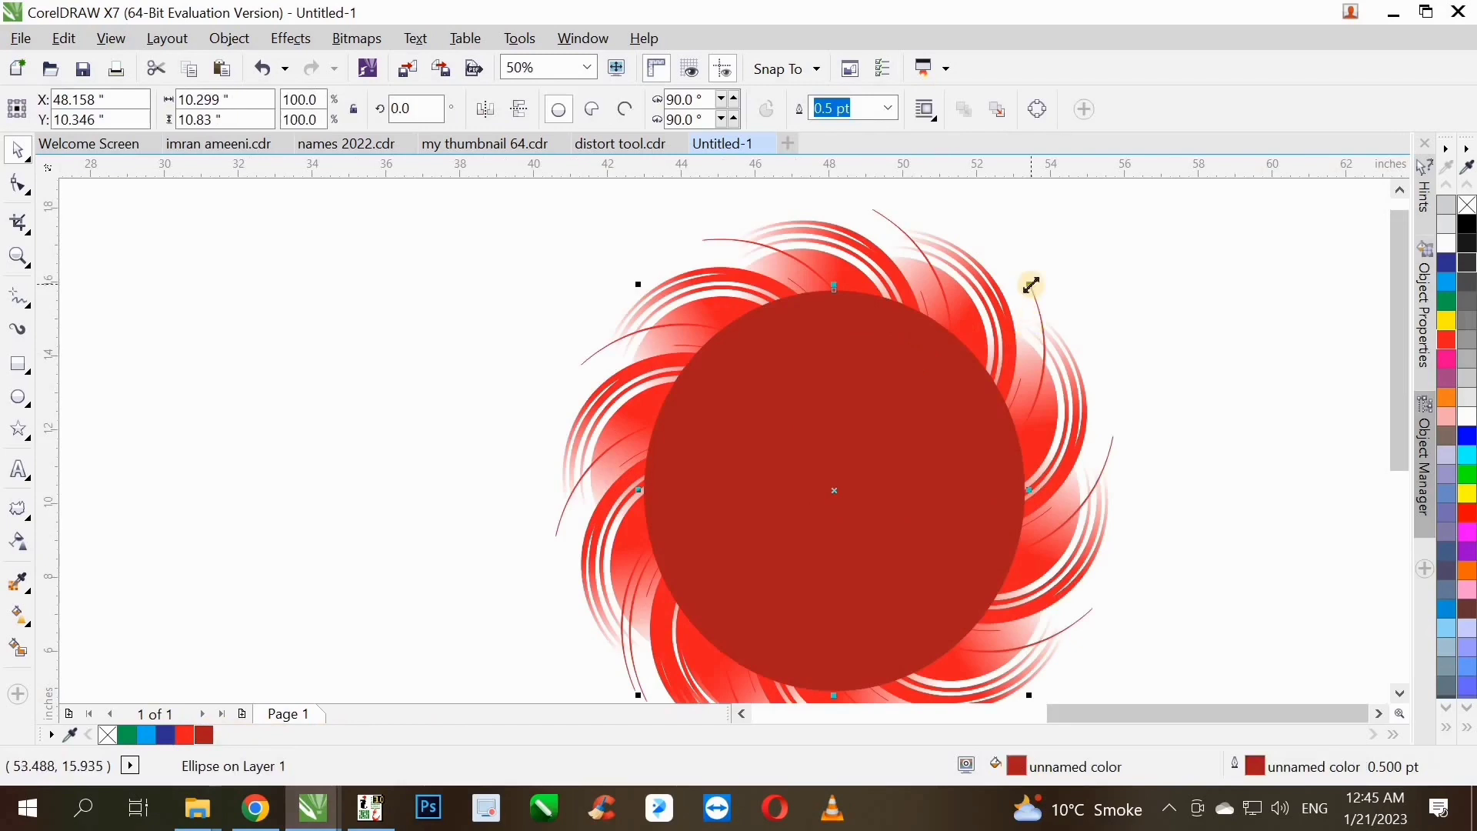
# - Create a concentric copy of the dark red ellipse scaled to 95% and make it bright red
pyautogui.moveTo(1031, 285); pyautogui.dragTo(1022, 282)
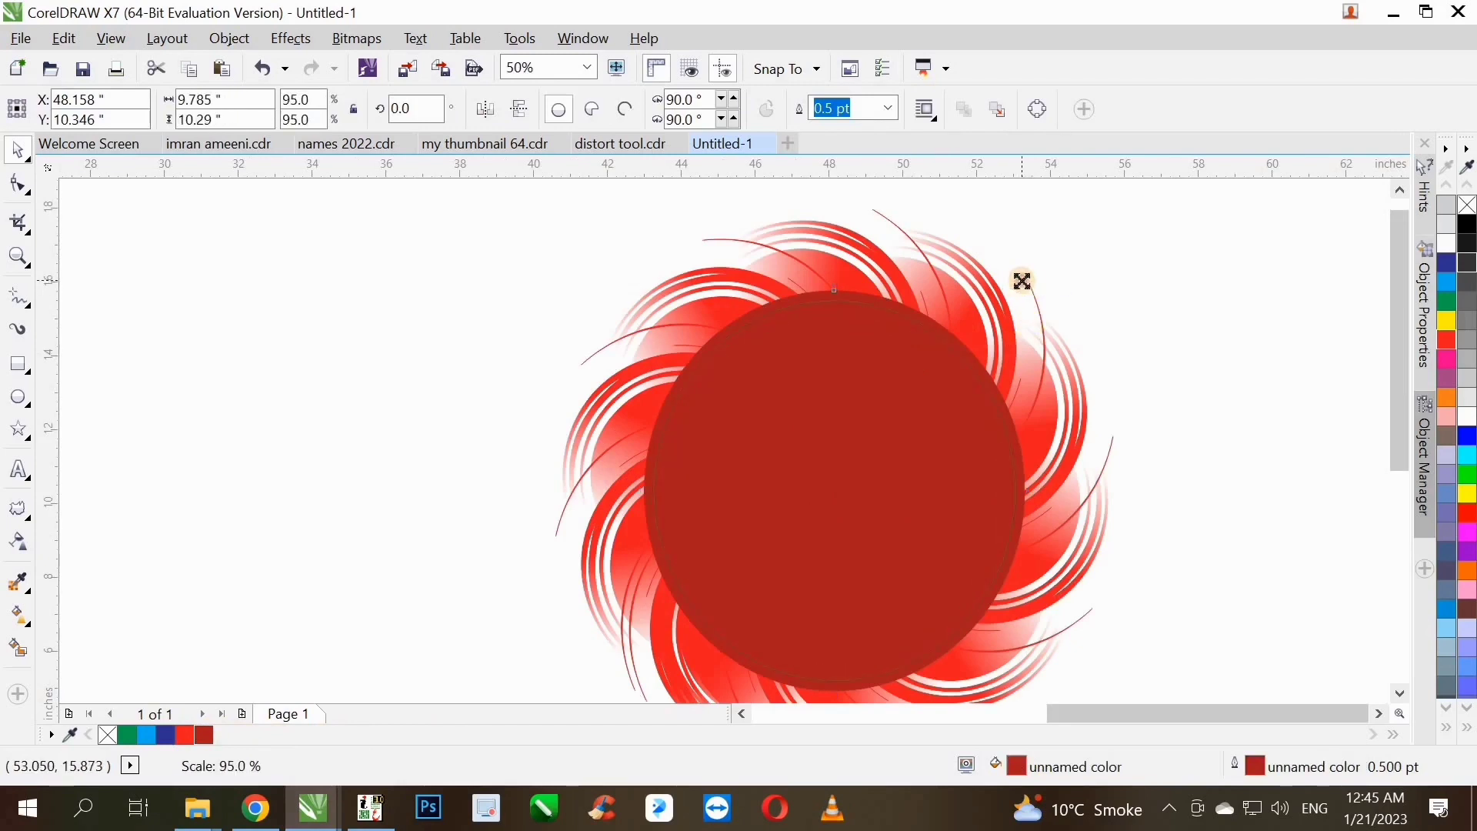
pyautogui.click(1446, 339)
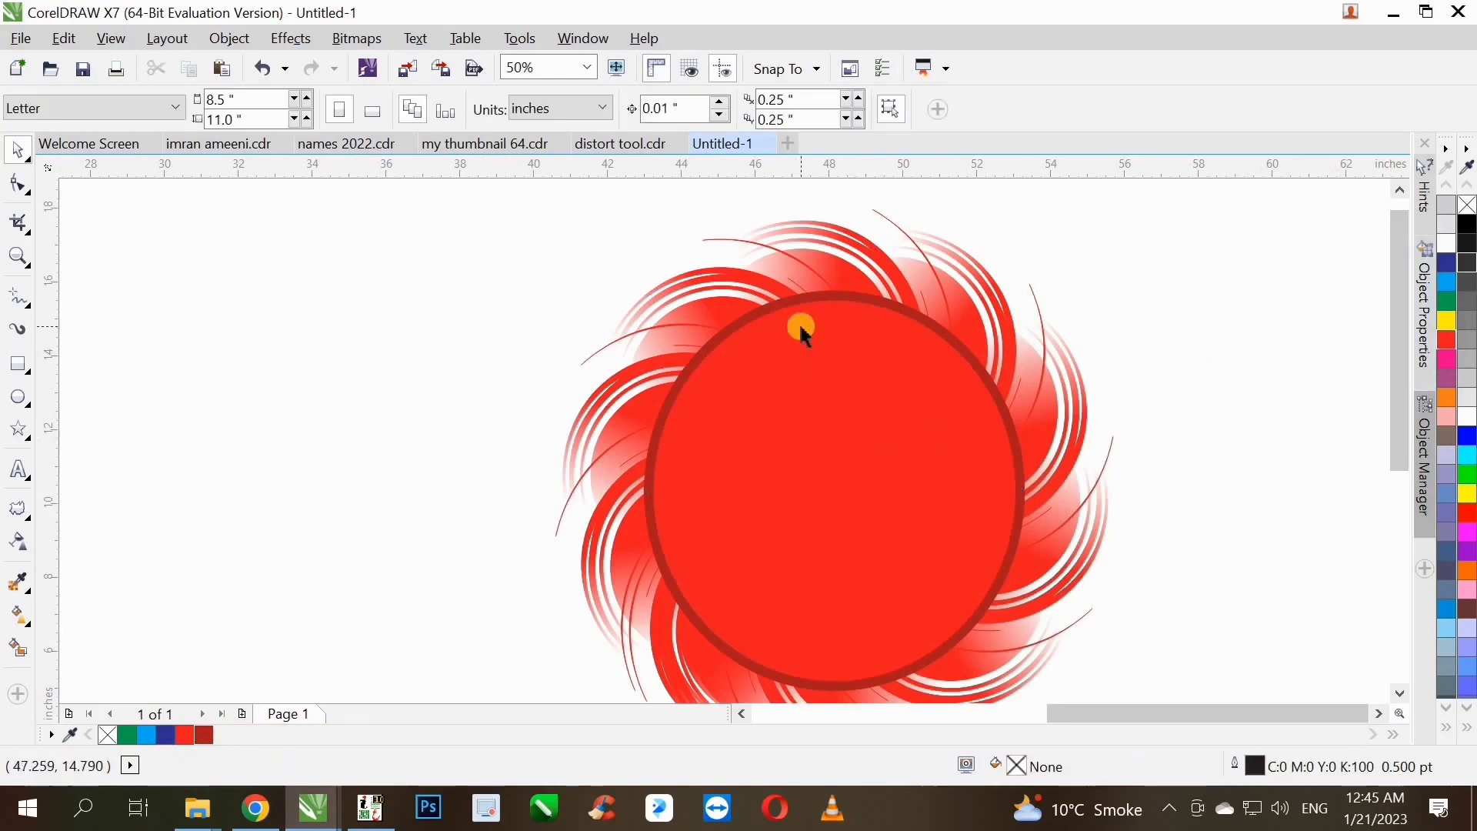
# - Create a smaller concentric copy of the bright red ellipse, about 9.18 by 9.66 inches, and fill it with black
pyautogui.scroll(-1, 798, 322)
pyautogui.scroll(1, 865, 369)
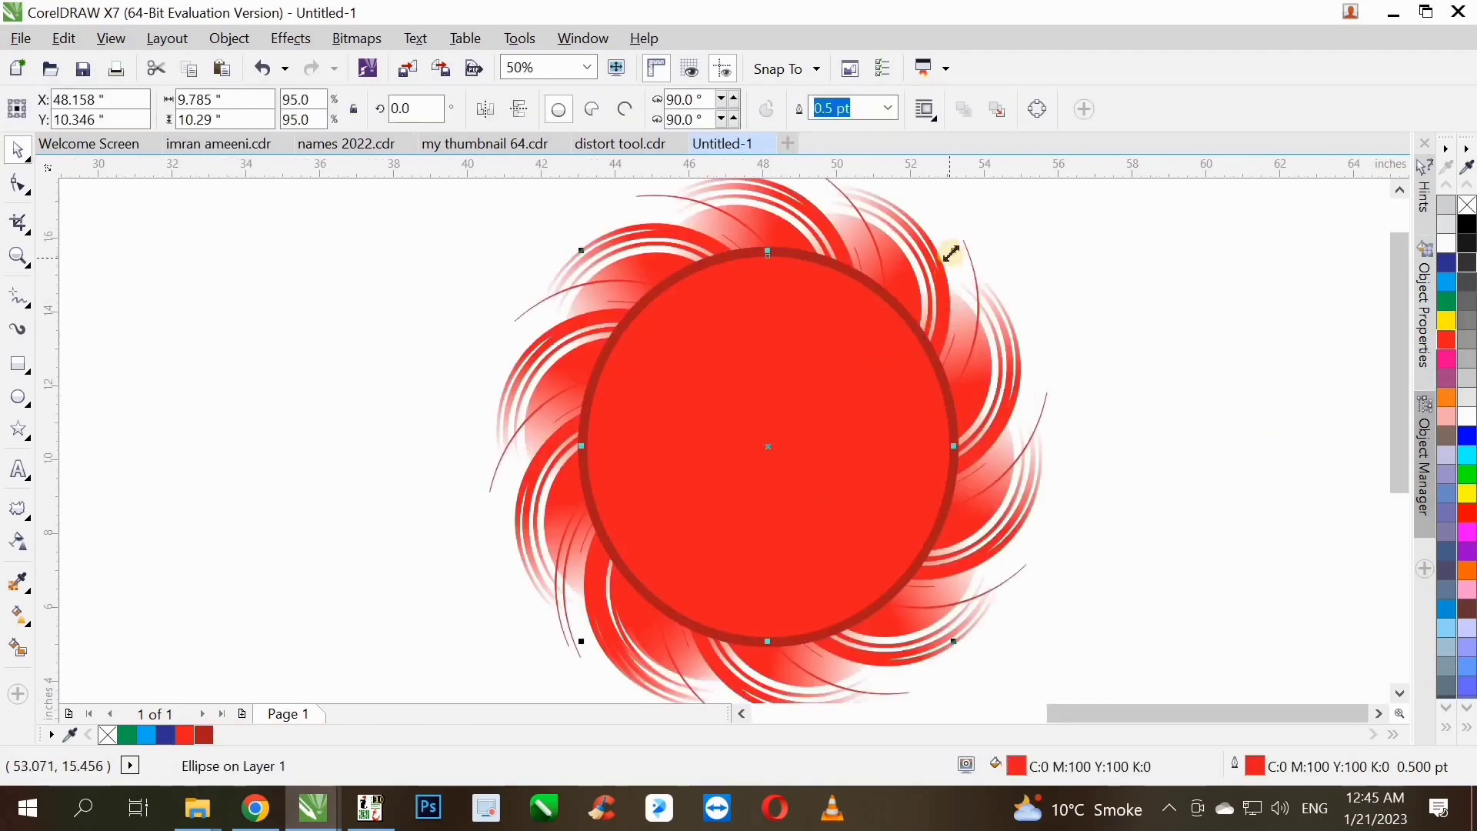
pyautogui.moveTo(951, 254)
pyautogui.mouseDown()
pyautogui.moveTo(939, 245)
pyautogui.moveTo(945, 261)
pyautogui.mouseUp()
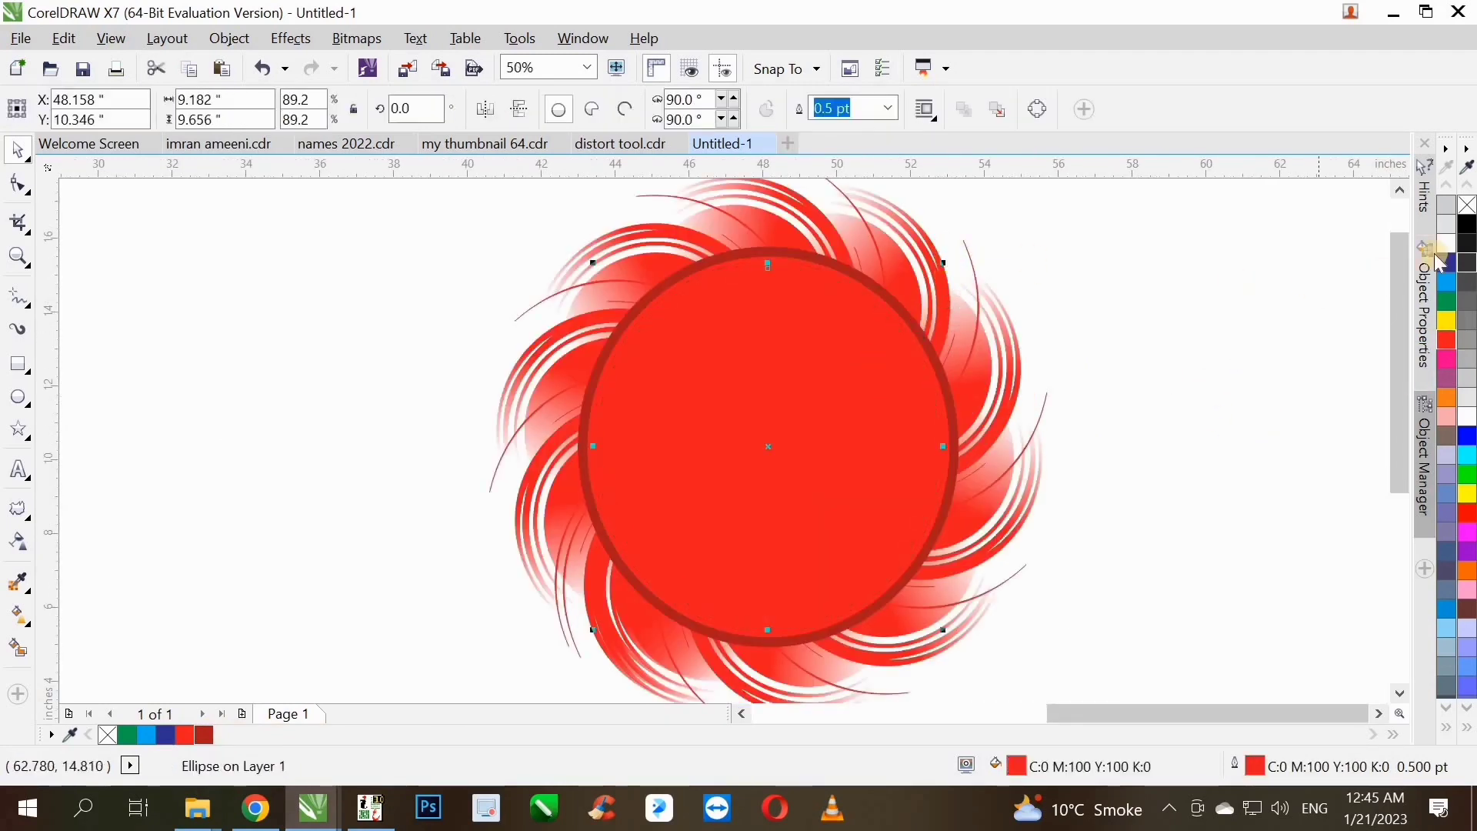
pyautogui.click(1464, 230)
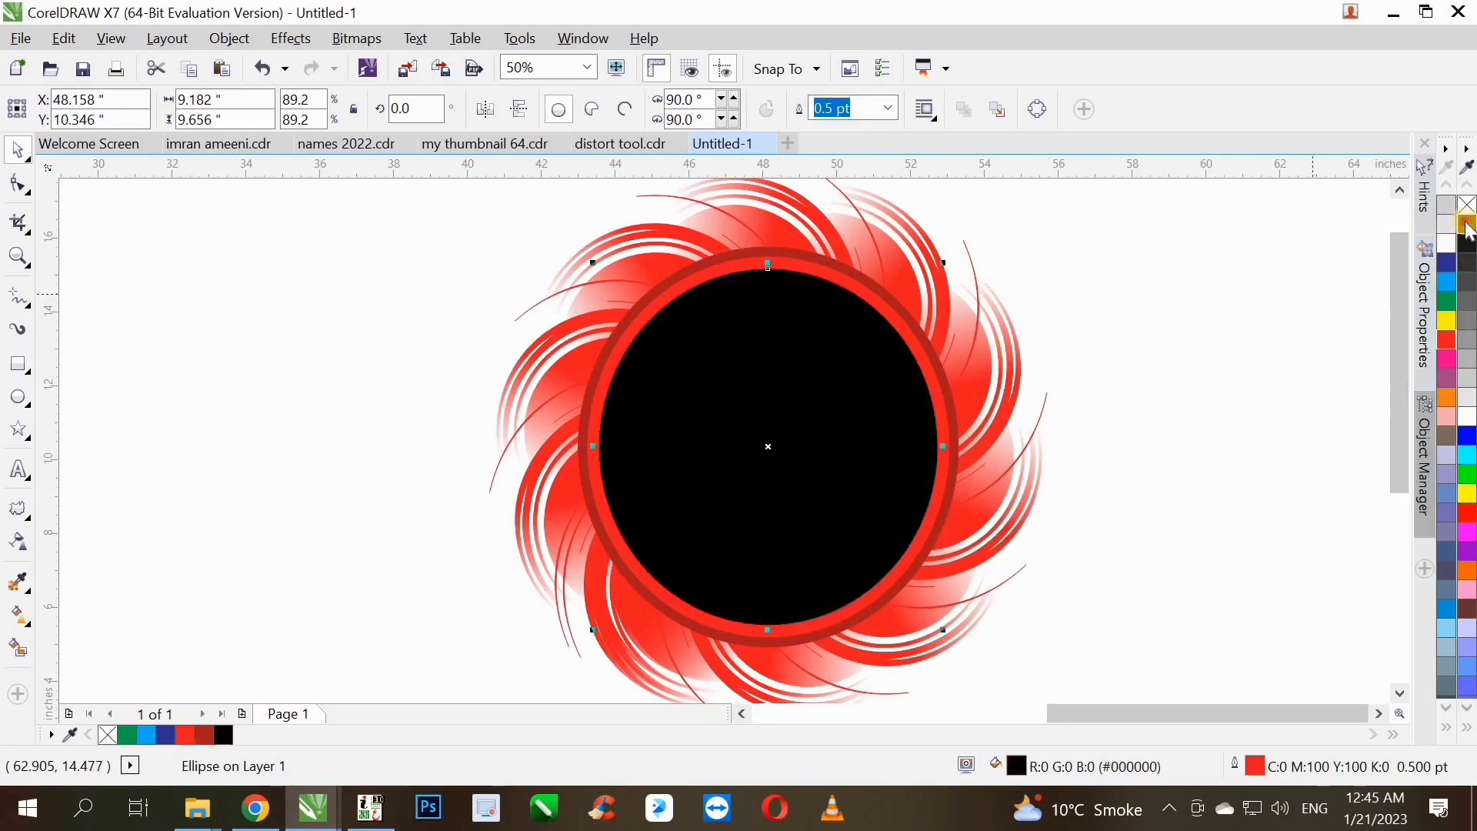
pyautogui.click(1210, 279)
# - Move the letter A closer to the flower, to about X 32.07 and Y 13.69 inches, and make it bold
pyautogui.scroll(-2, 552, 350)
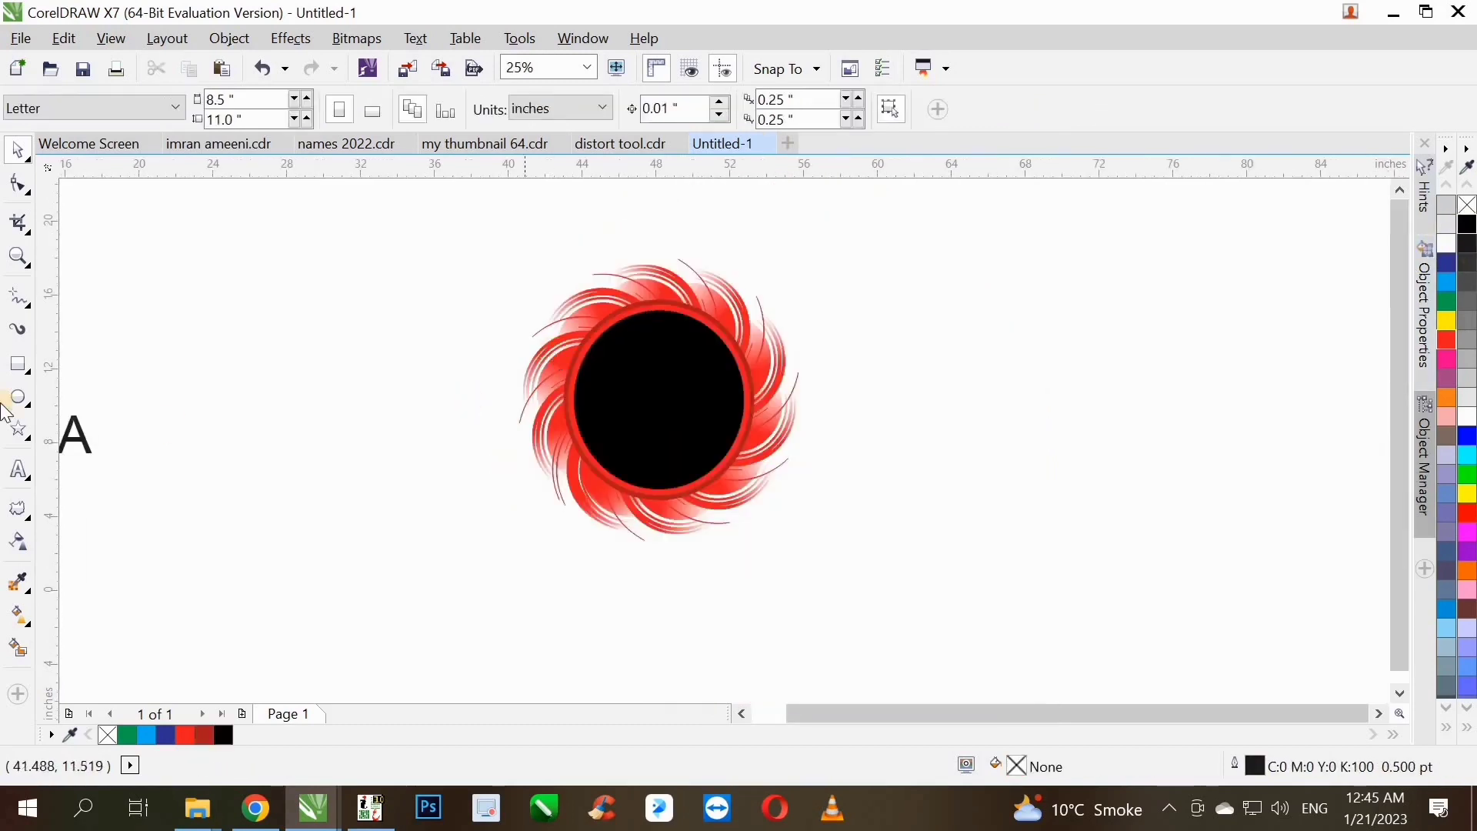
pyautogui.moveTo(75, 435); pyautogui.dragTo(354, 329)
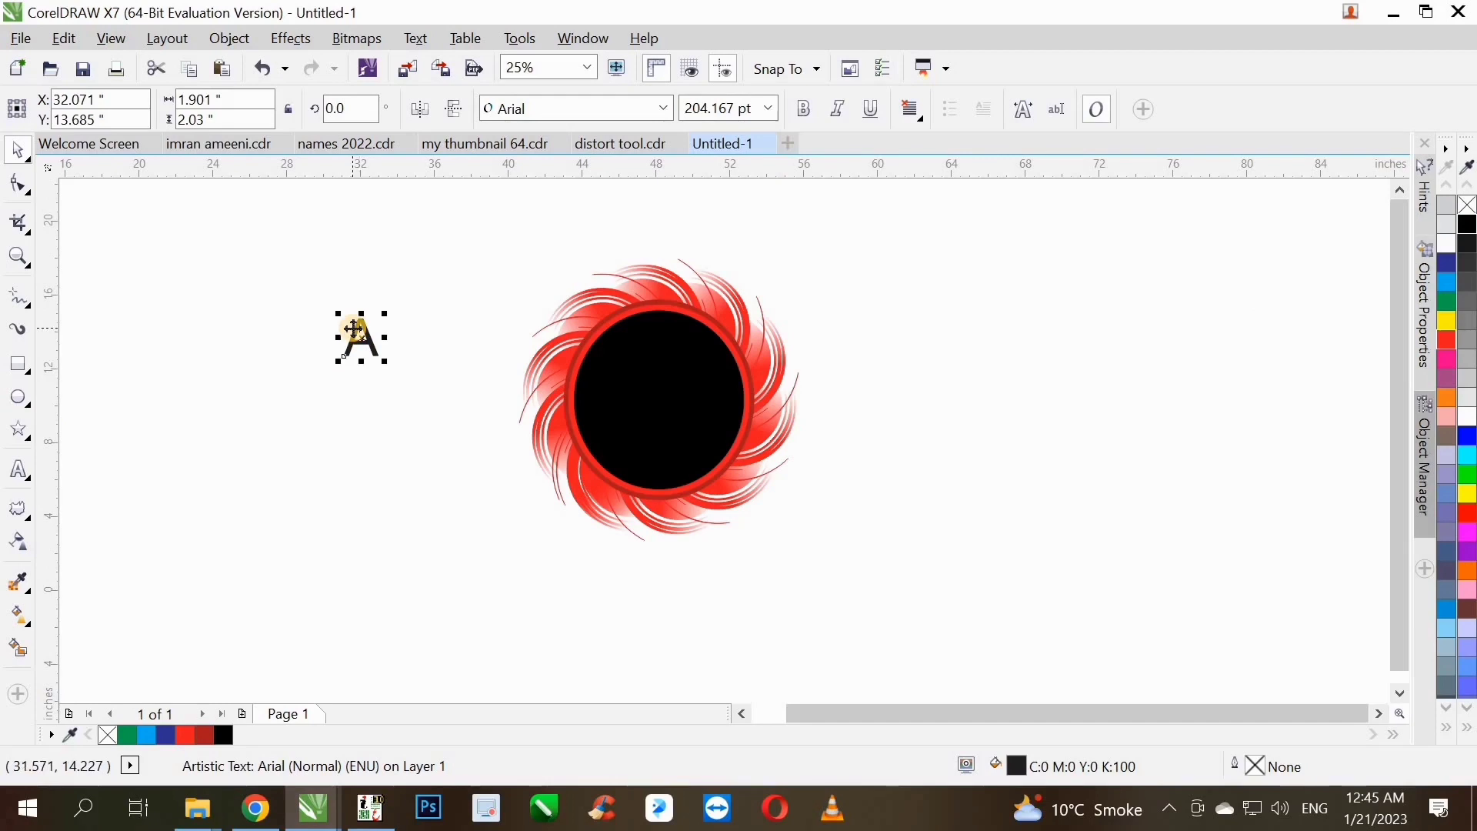
pyautogui.scroll(2, 354, 329)
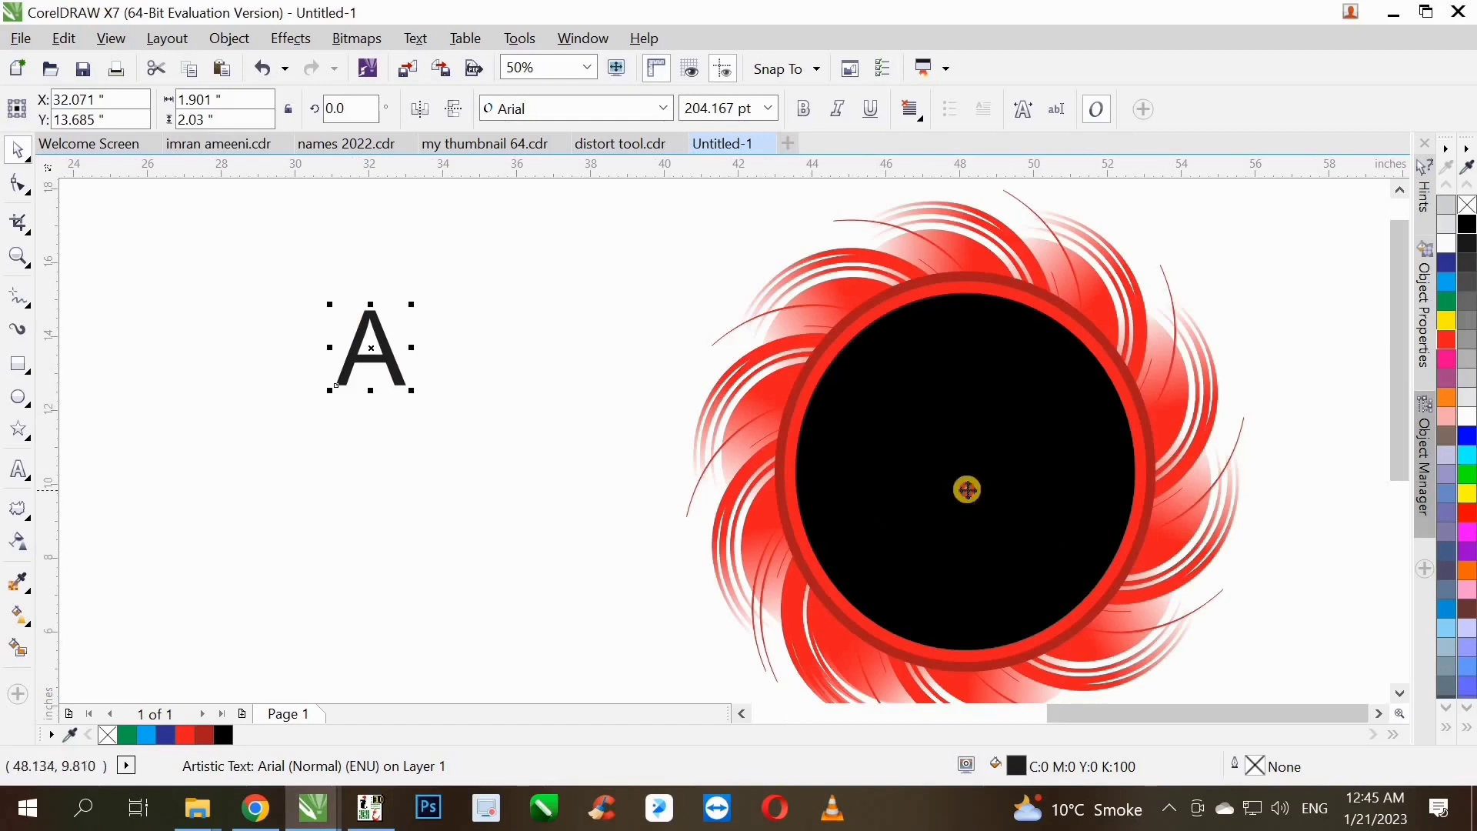
pyautogui.click(966, 488)
pyautogui.click(385, 360)
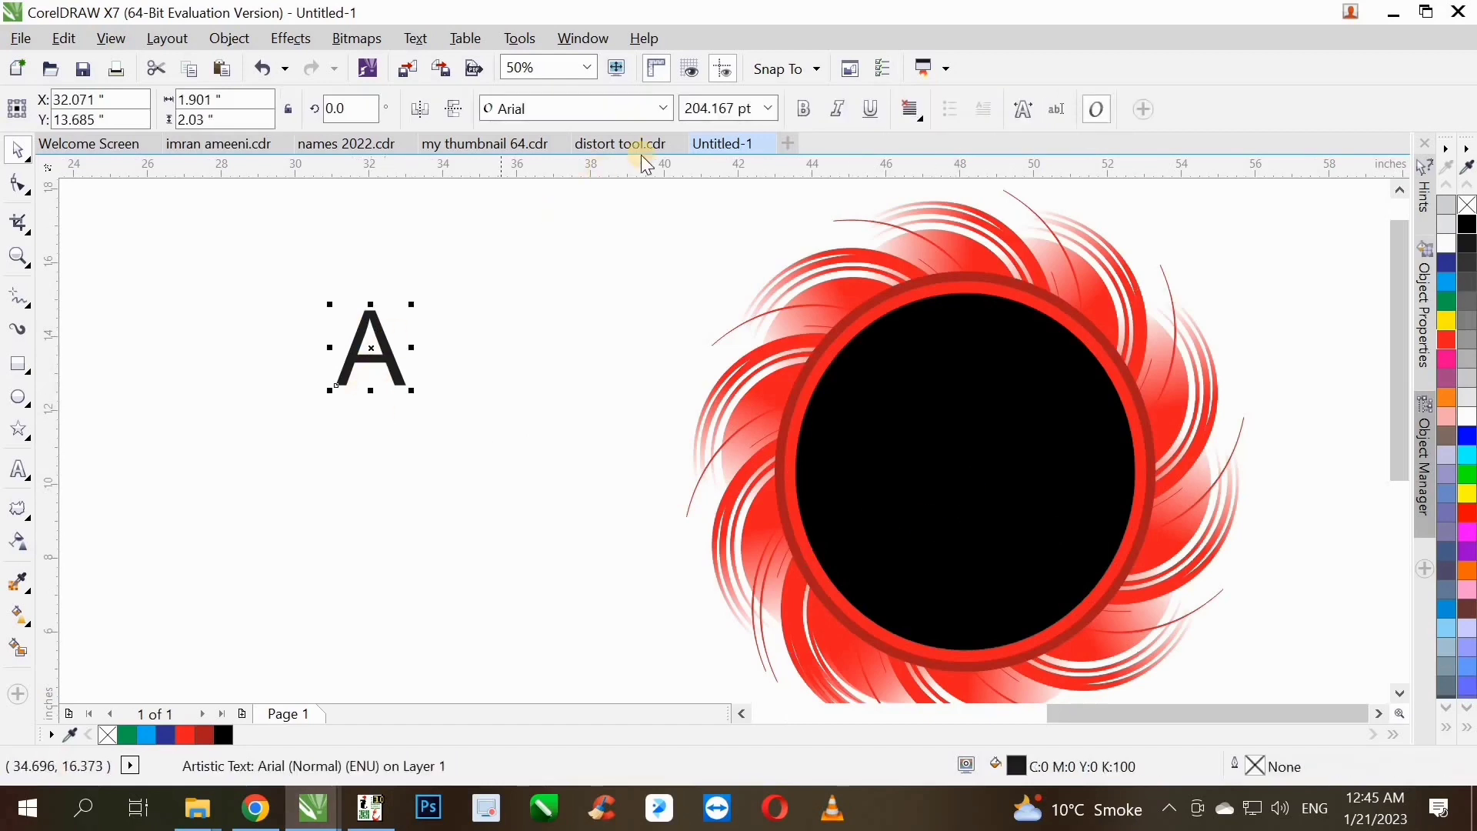
pyautogui.click(807, 106)
pyautogui.scroll(1, 348, 371)
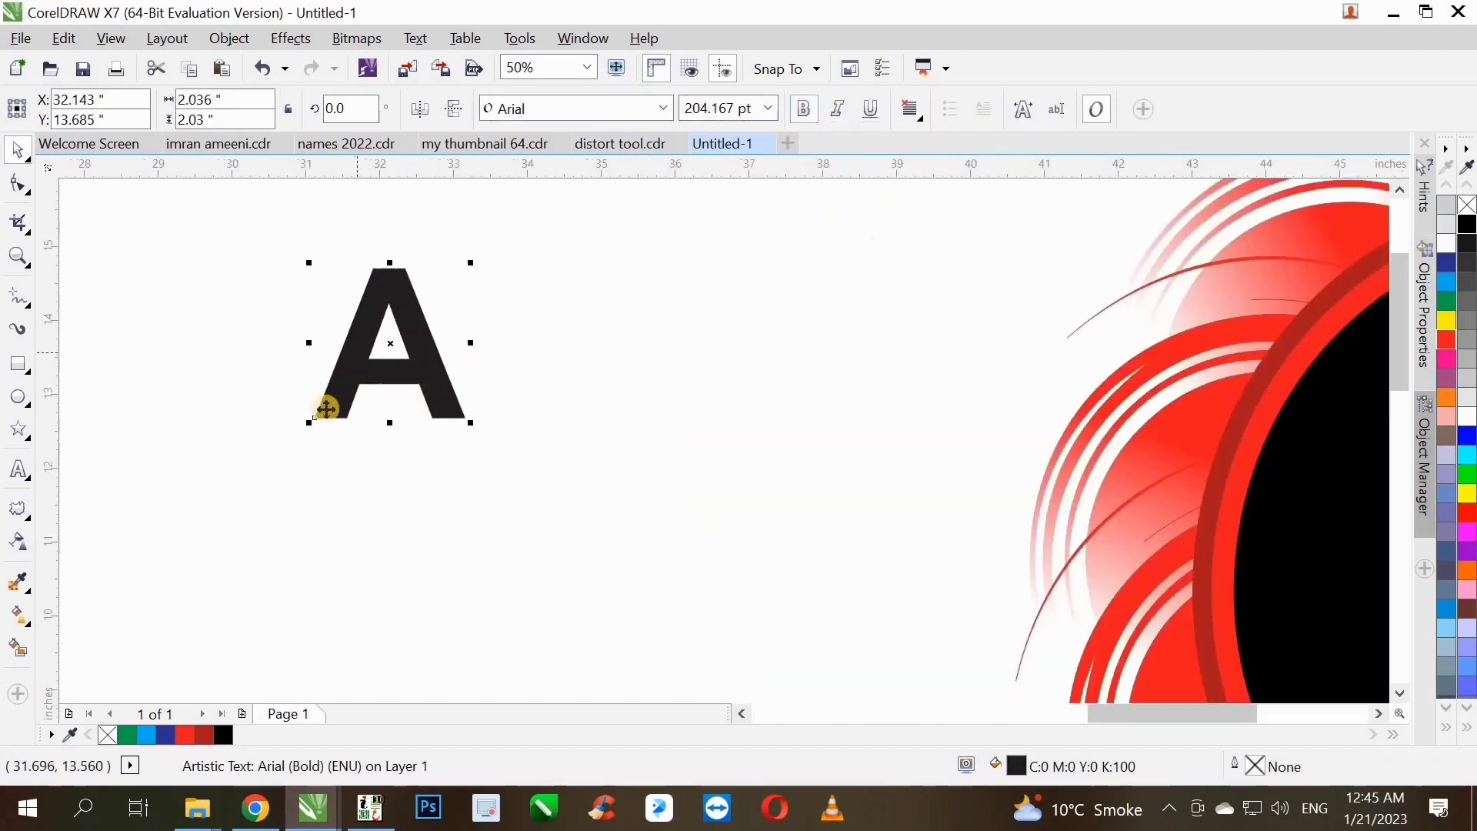
# - Try a push and pull distortion with amplitude 12 on the bold letter A and undo it
pyautogui.click(28, 512)
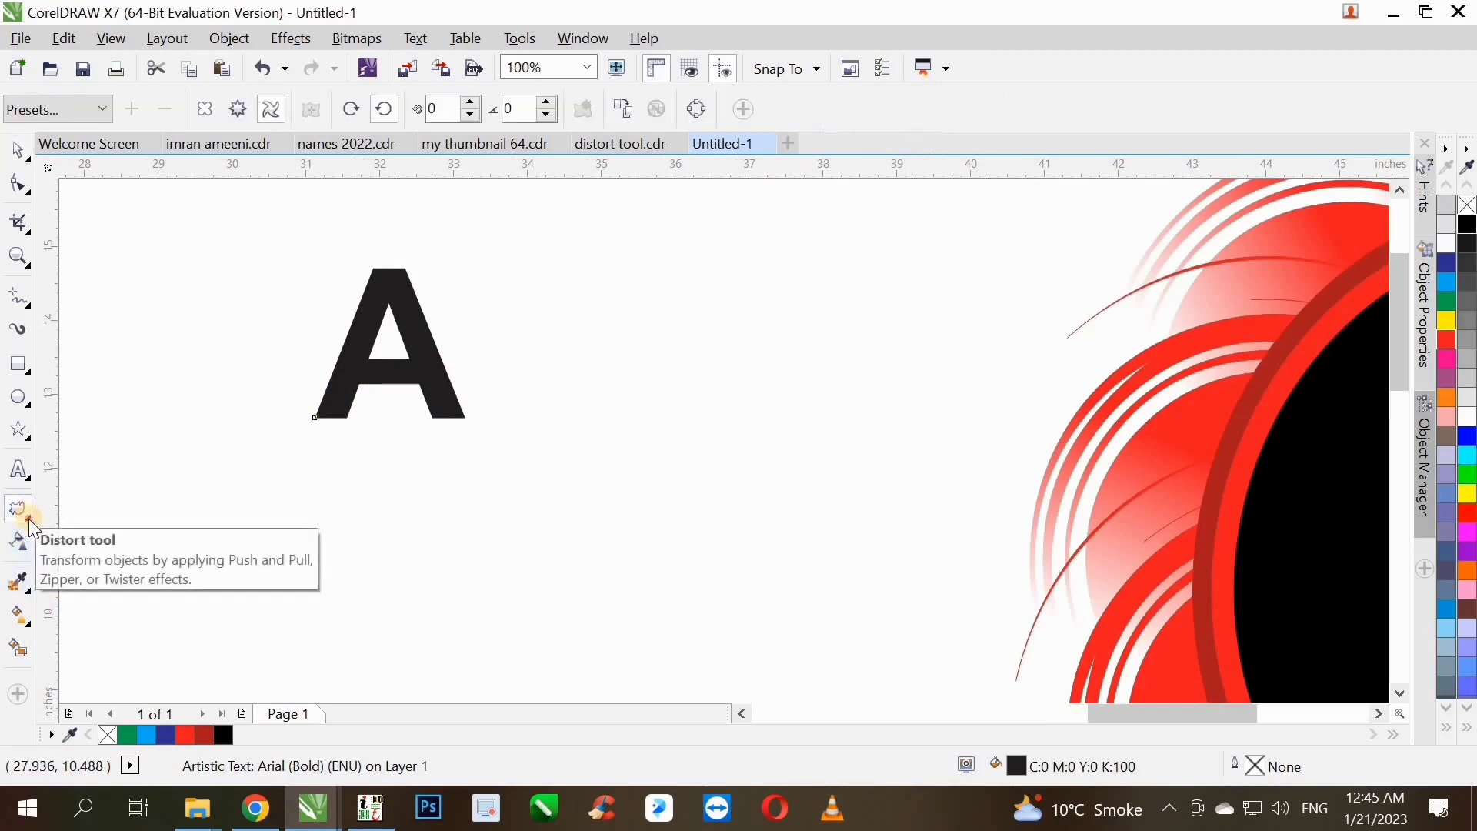
pyautogui.click(29, 518)
pyautogui.click(90, 587)
pyautogui.scroll(1, 335, 280)
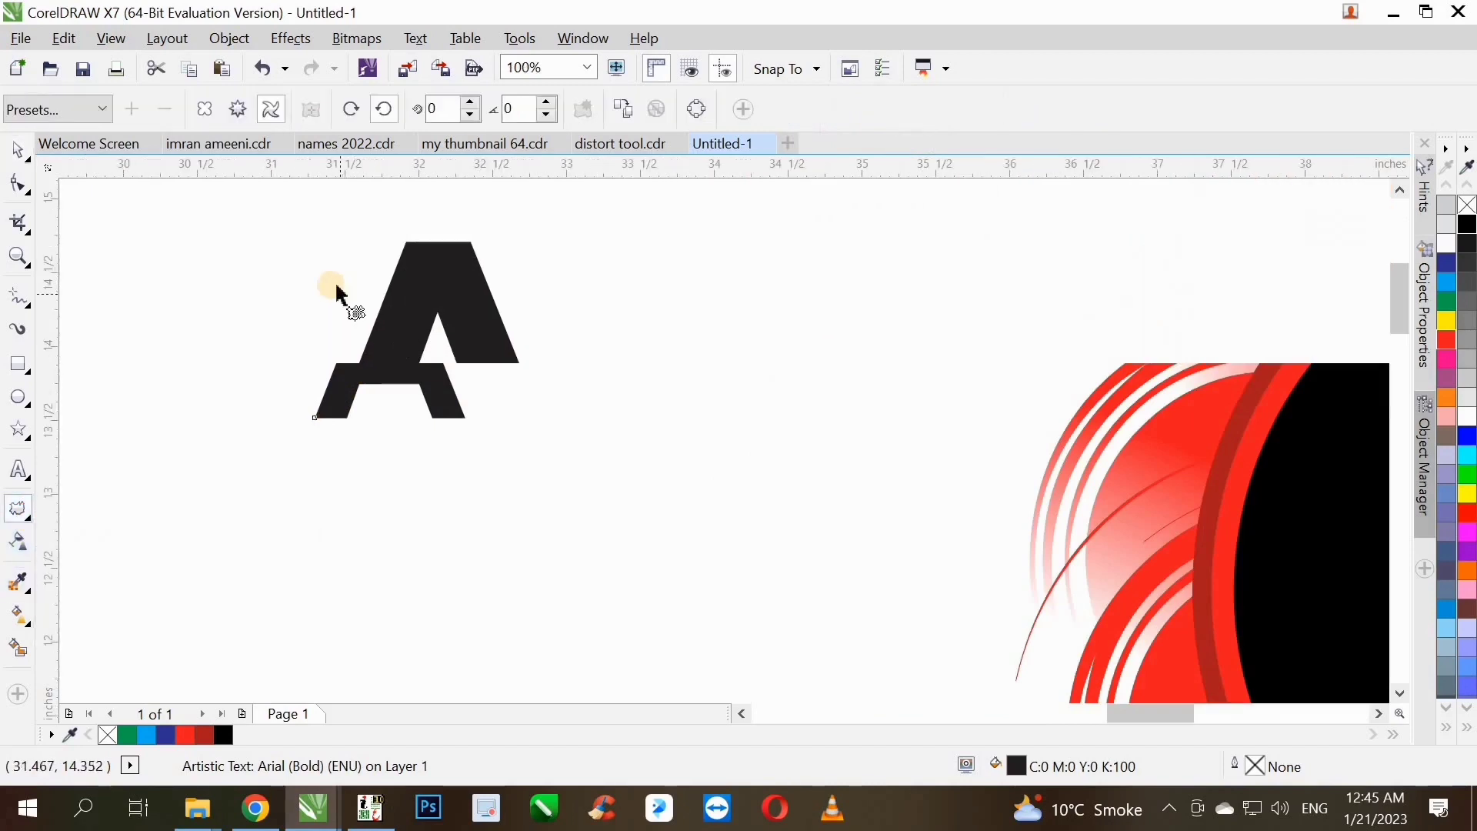
pyautogui.click(236, 111)
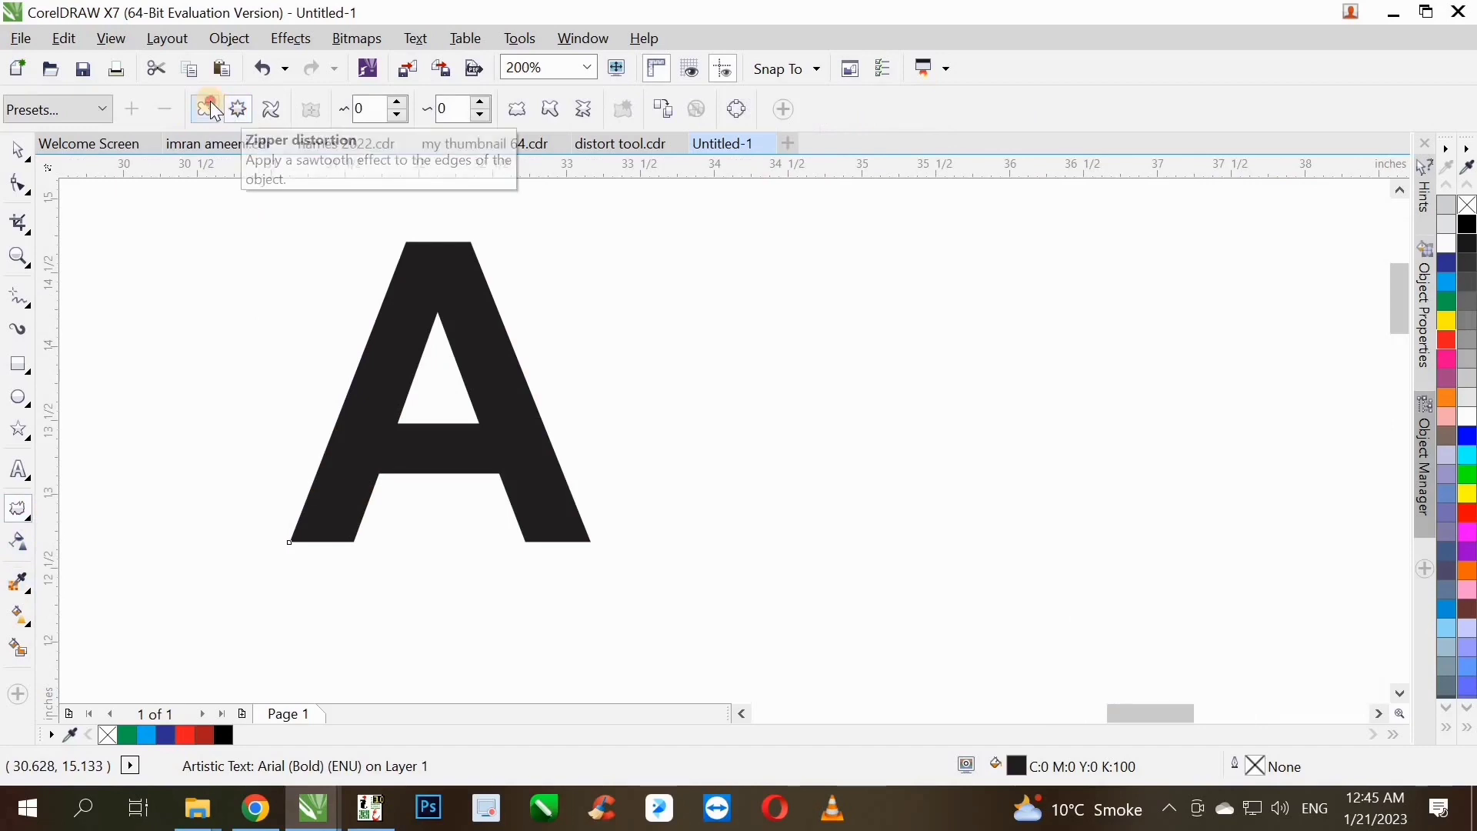
pyautogui.click(207, 109)
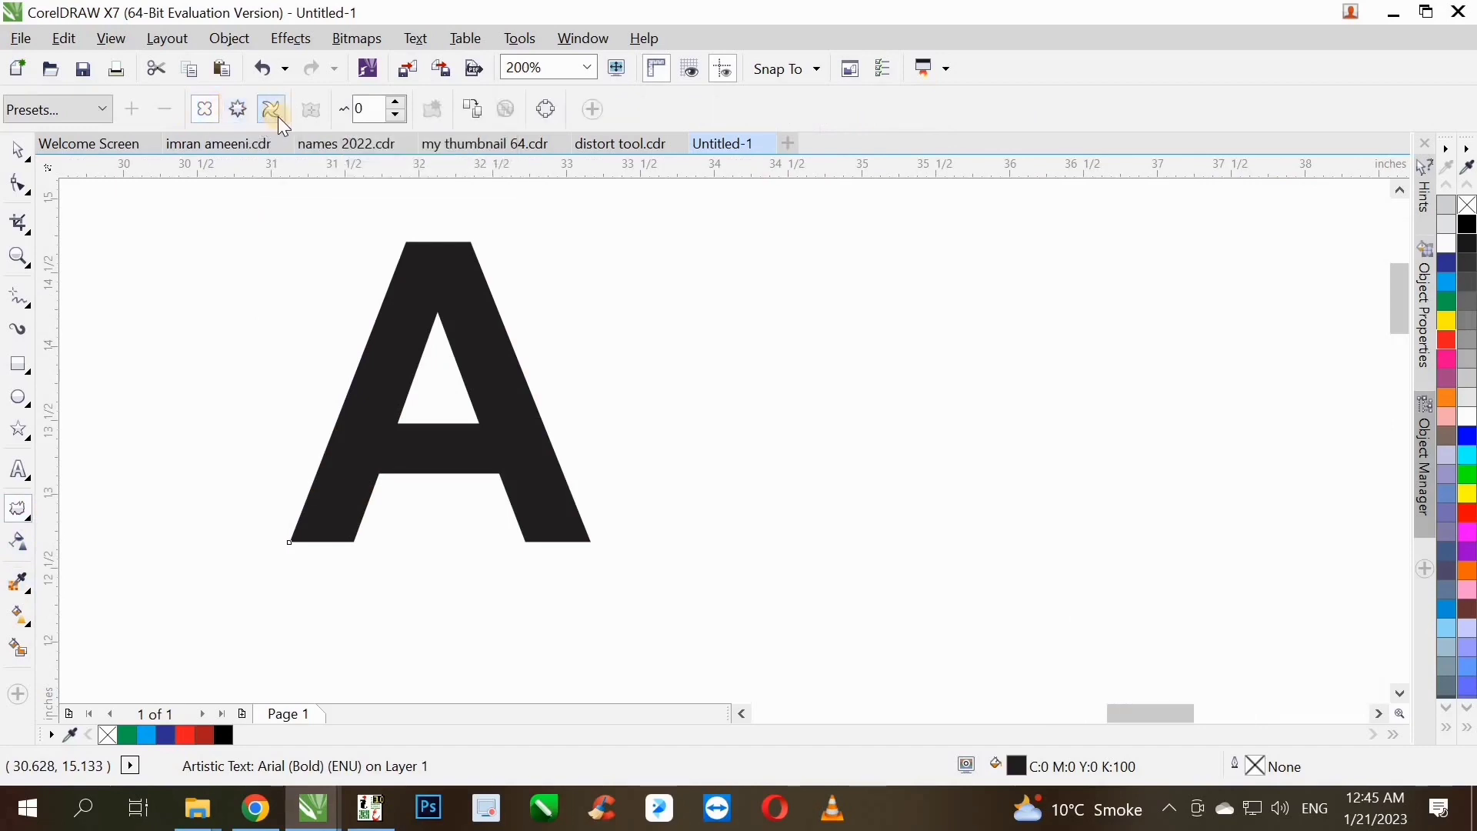
pyautogui.scroll(1, 486, 407)
pyautogui.moveTo(484, 411); pyautogui.dragTo(534, 408)
pyautogui.scroll(-1, 758, 435)
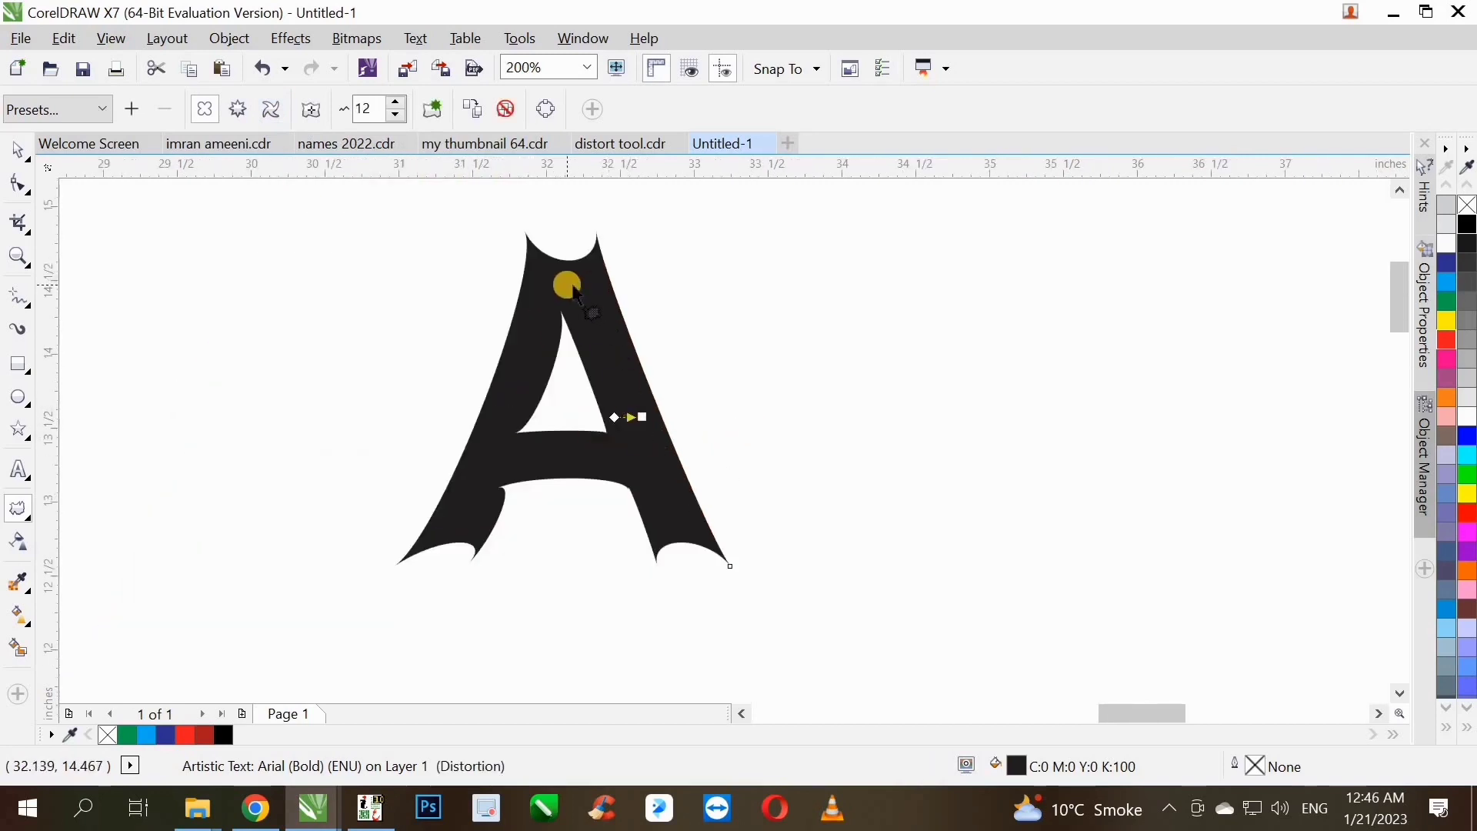
pyautogui.scroll(1, 575, 291)
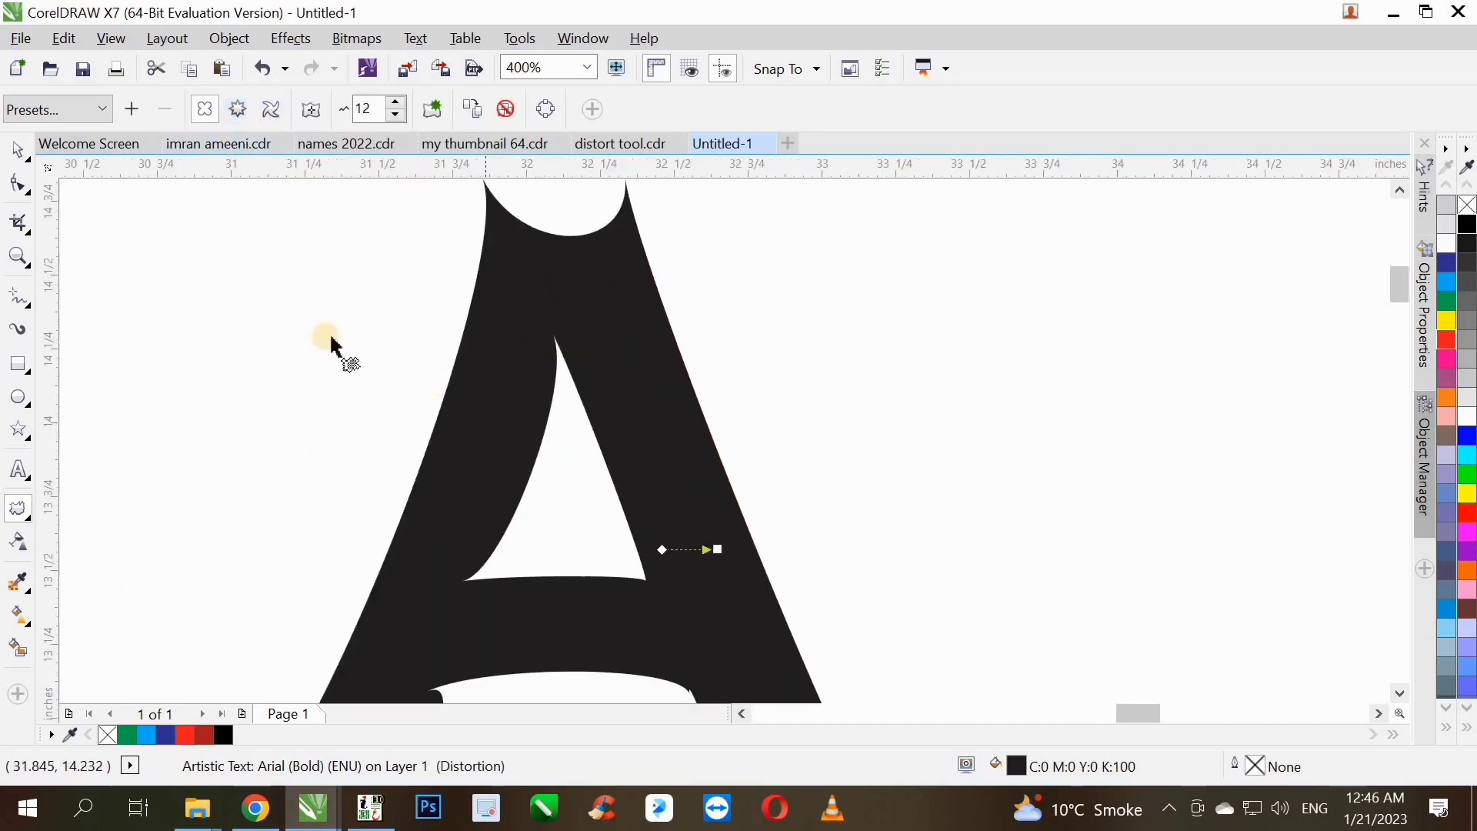
pyautogui.hotkey('ctrl', 'z')
# - Apply two zipper distortions to the letter A, with amplitudes of 2 and 3 and a frequency of 5
pyautogui.moveTo(639, 496)
pyautogui.mouseDown()
pyautogui.moveTo(650, 521)
pyautogui.moveTo(634, 523)
pyautogui.mouseUp()
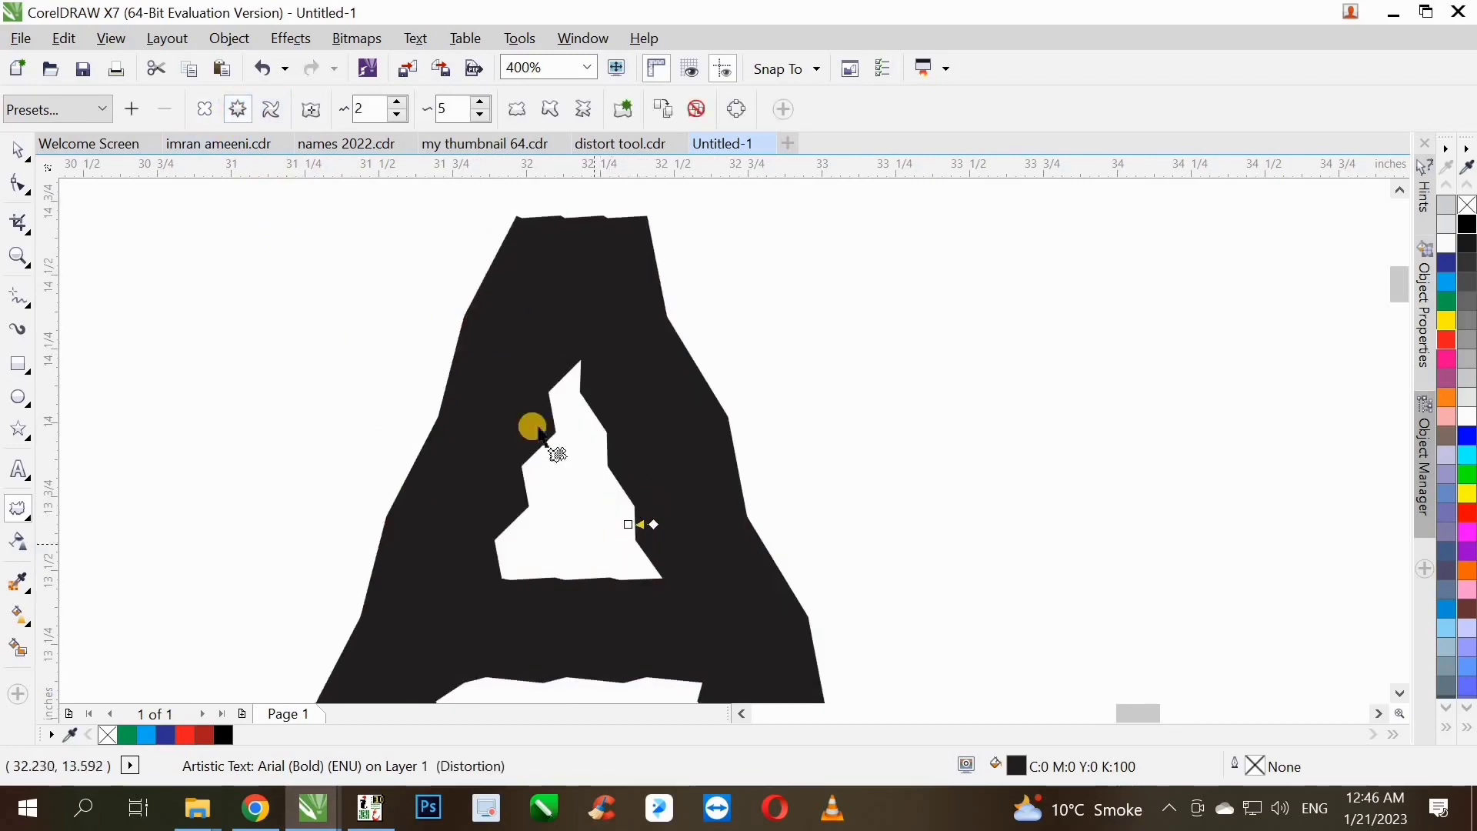
pyautogui.scroll(-1, 389, 339)
pyautogui.moveTo(514, 420); pyautogui.dragTo(566, 414)
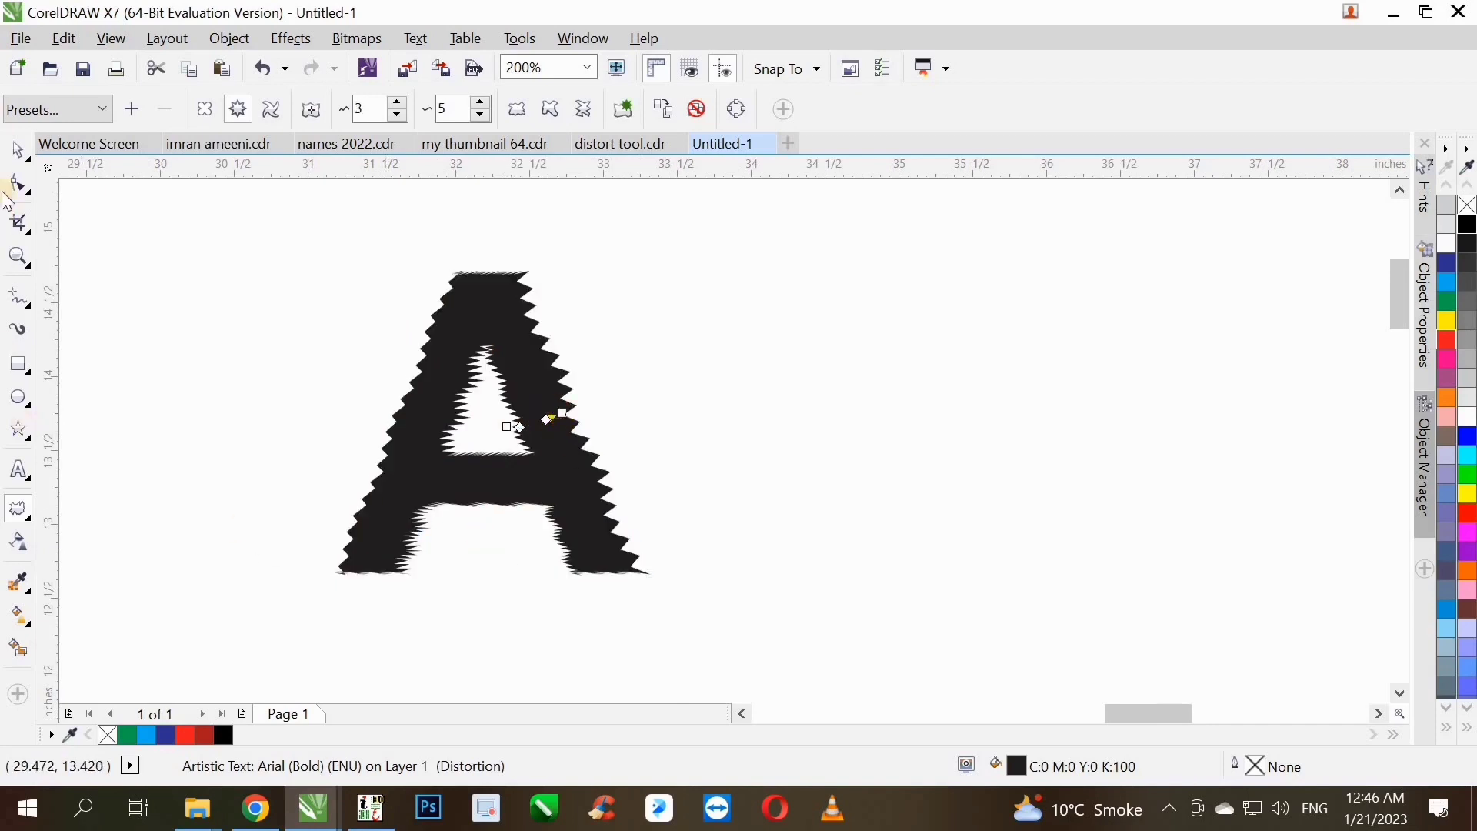
# - Move the zigzag letter A onto the black circle and enlarge it to about 8.65 by 8.34 inches
pyautogui.click(18, 150)
pyautogui.scroll(-2, 267, 446)
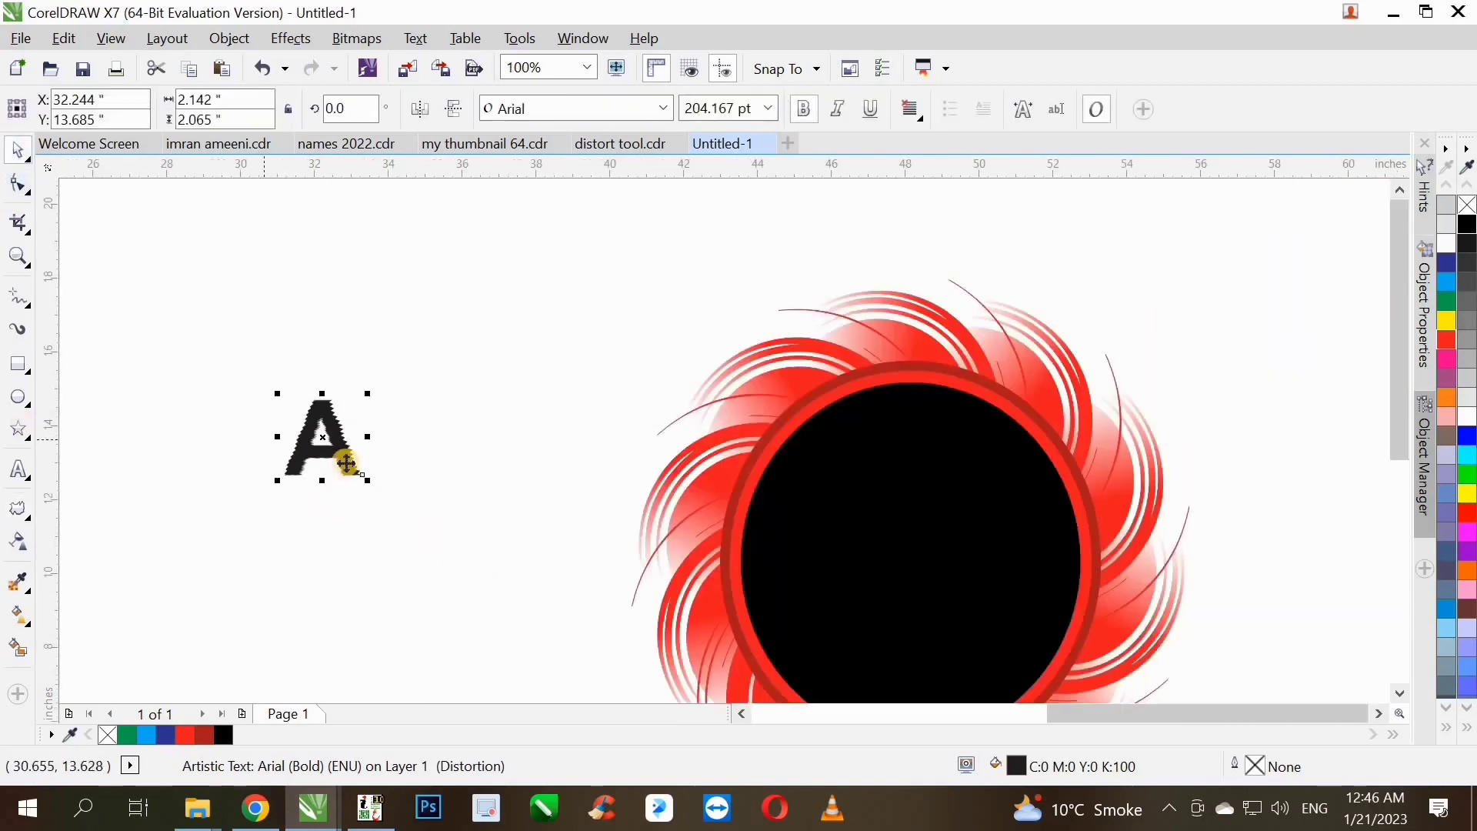
pyautogui.moveTo(919, 577); pyautogui.dragTo(916, 573)
pyautogui.scroll(-2, 512, 379)
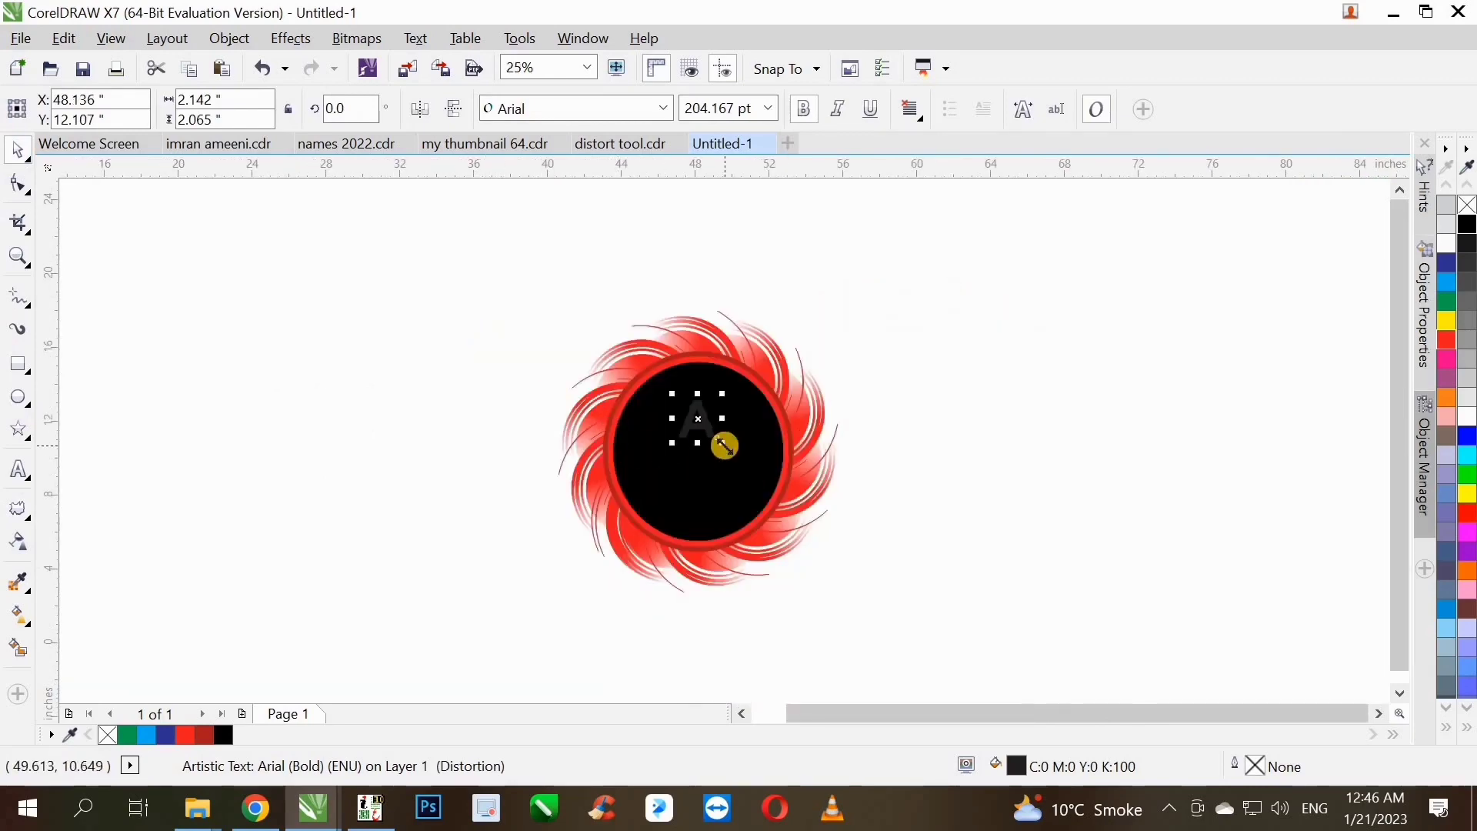
pyautogui.scroll(2, 719, 440)
pyautogui.moveTo(716, 437)
pyautogui.mouseDown()
pyautogui.moveTo(795, 534)
pyautogui.moveTo(765, 464)
pyautogui.moveTo(716, 418)
pyautogui.mouseUp()
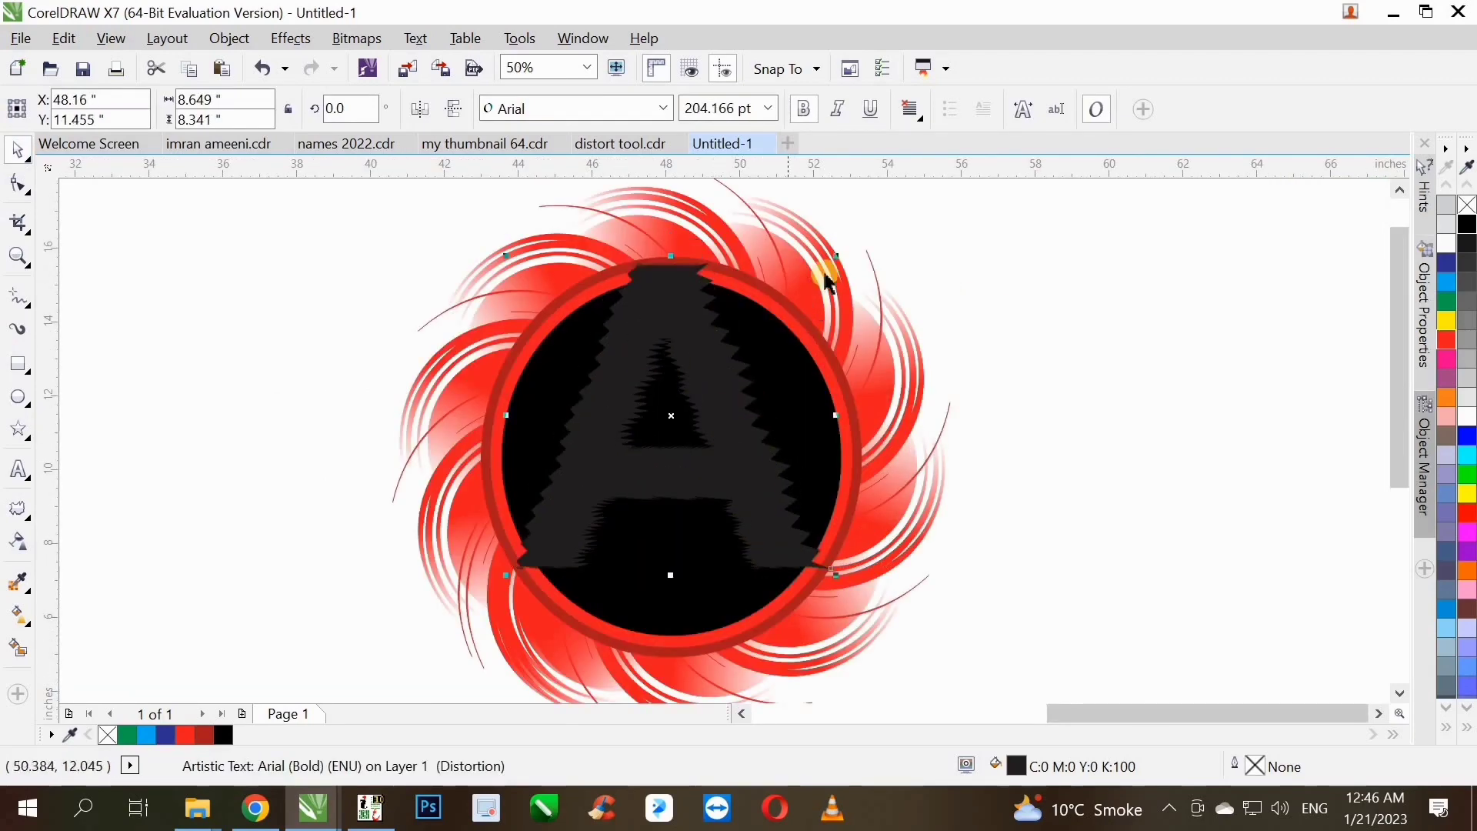
# - Shrink the letter A to about 6.91 by 6.67 inches and position it at about X 48.15, Y 11.09 inches
pyautogui.moveTo(836, 256)
pyautogui.mouseDown()
pyautogui.moveTo(815, 253)
pyautogui.moveTo(820, 264)
pyautogui.mouseUp()
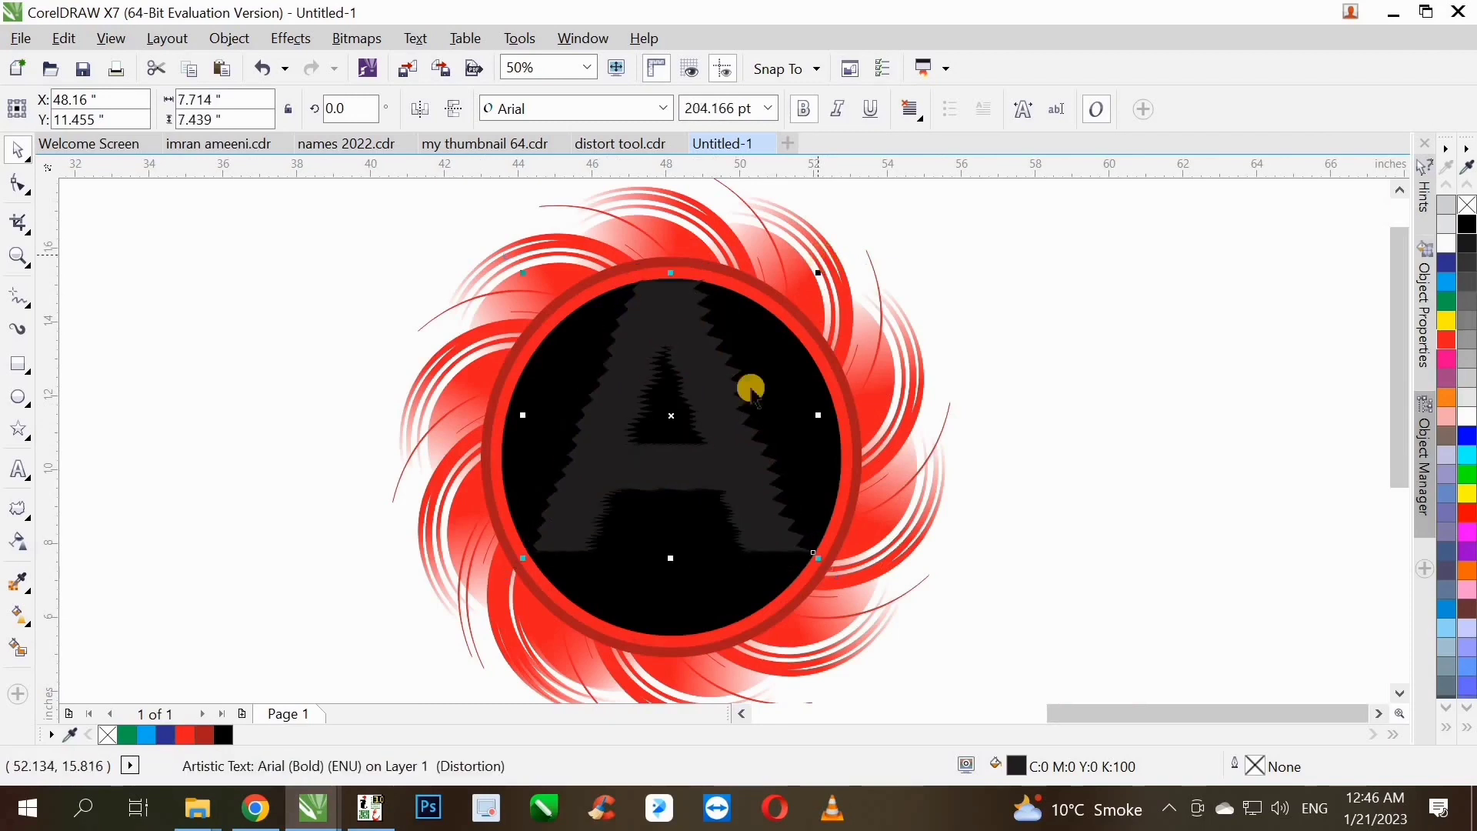
pyautogui.moveTo(752, 394)
pyautogui.mouseDown()
pyautogui.moveTo(723, 408)
pyautogui.moveTo(752, 402)
pyautogui.mouseUp()
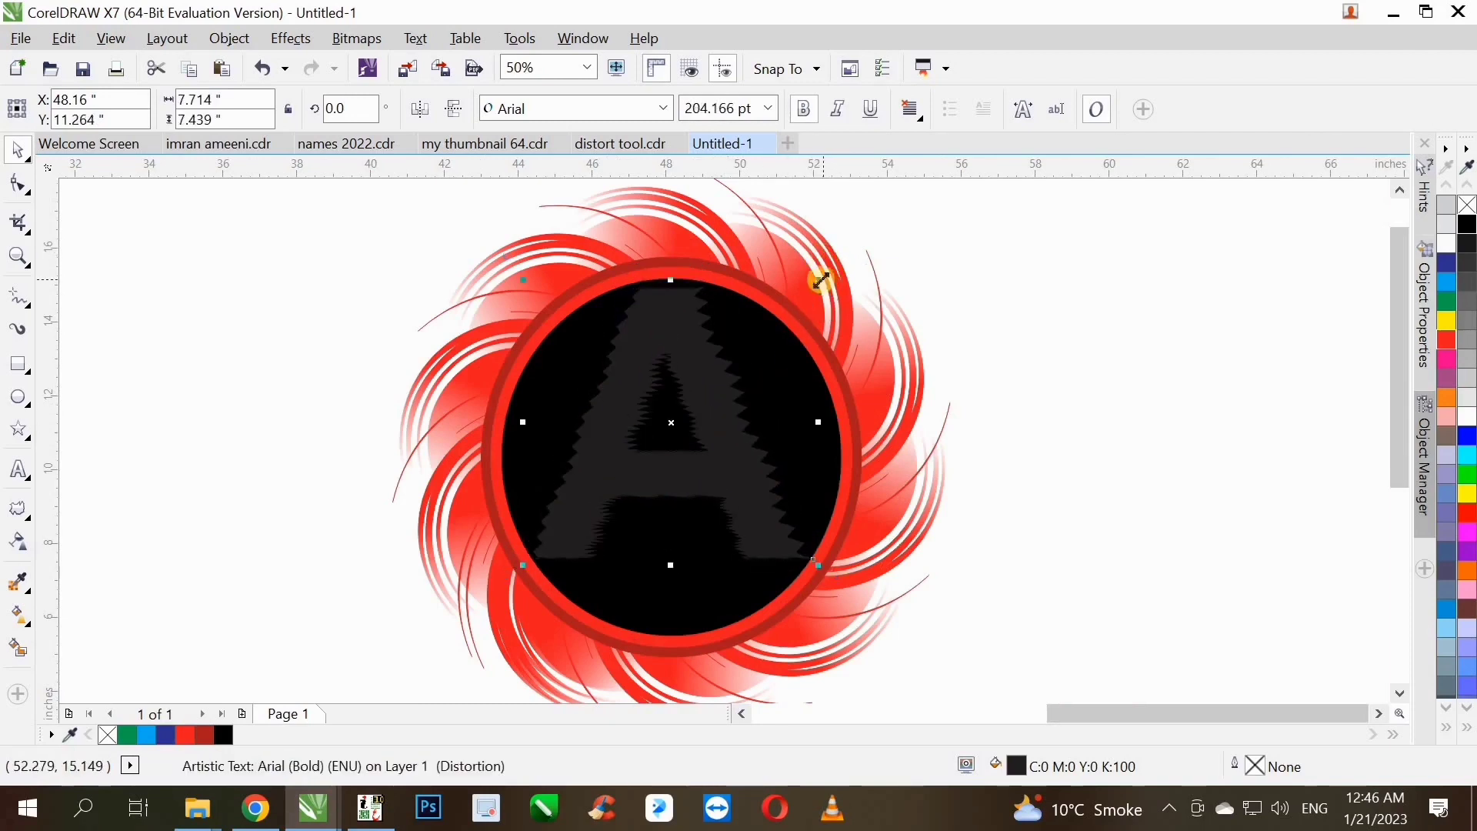
pyautogui.moveTo(821, 280); pyautogui.dragTo(814, 283)
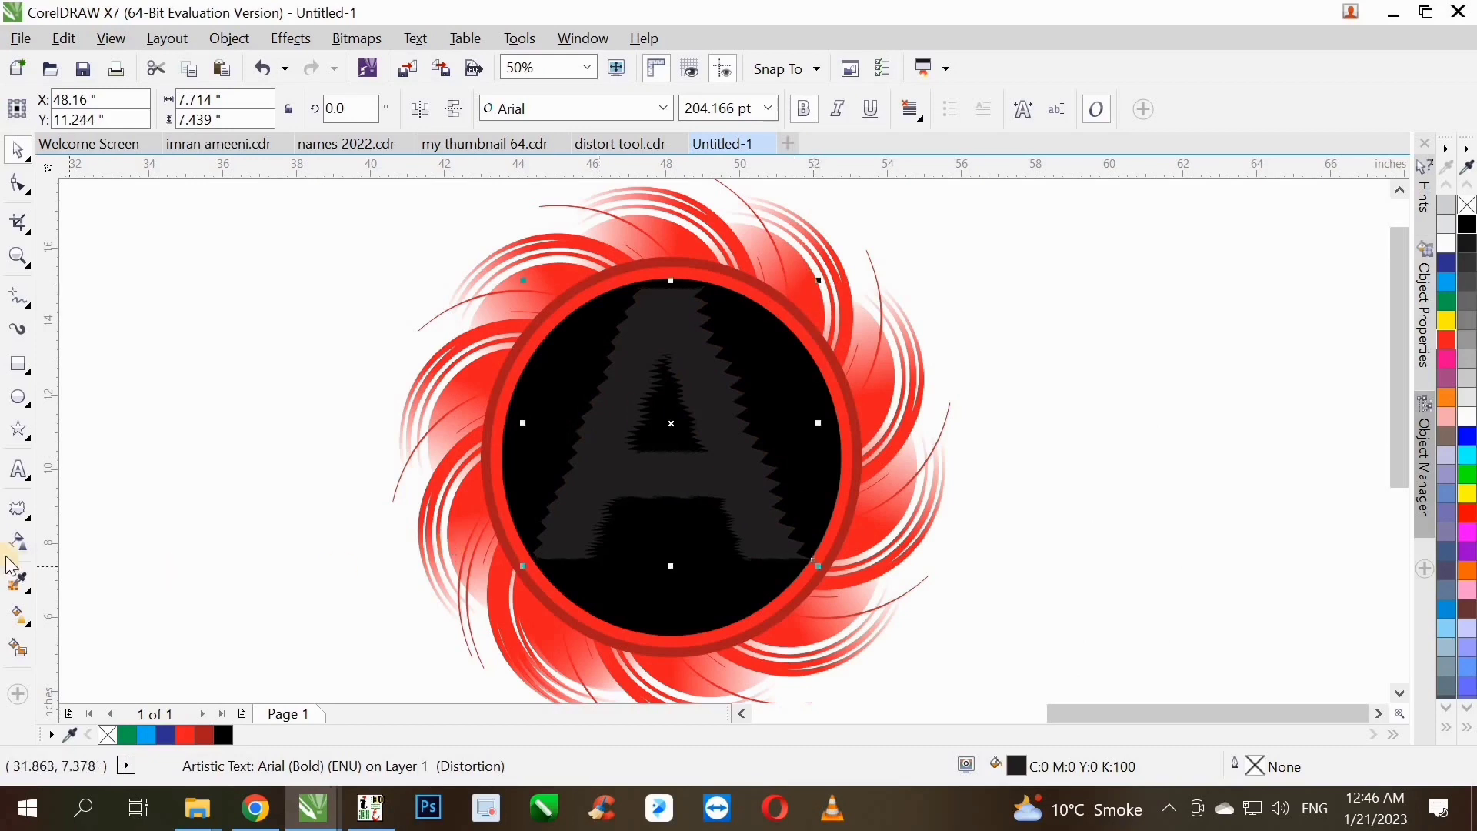
pyautogui.click(25, 520)
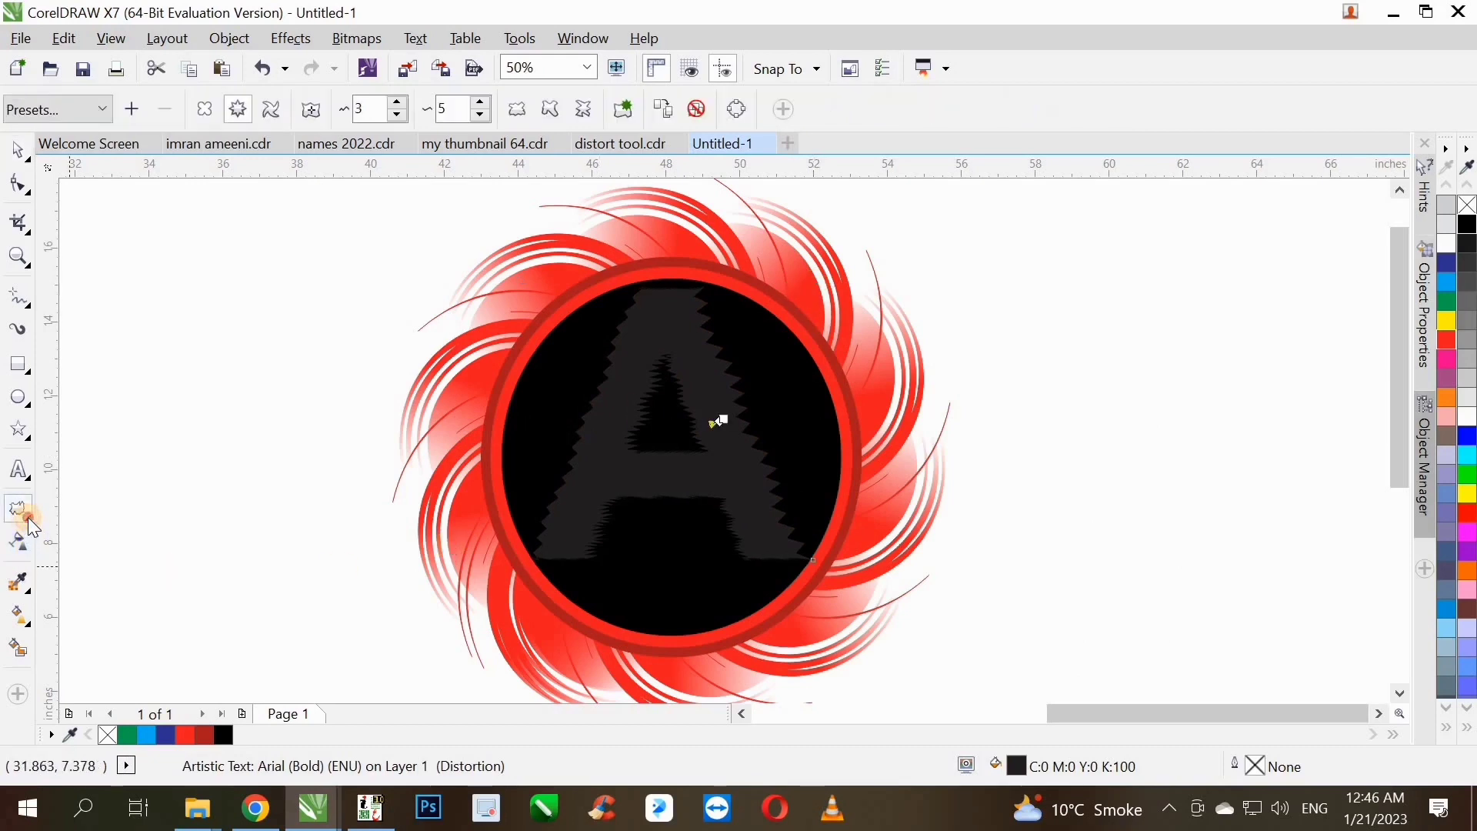
pyautogui.click(31, 526)
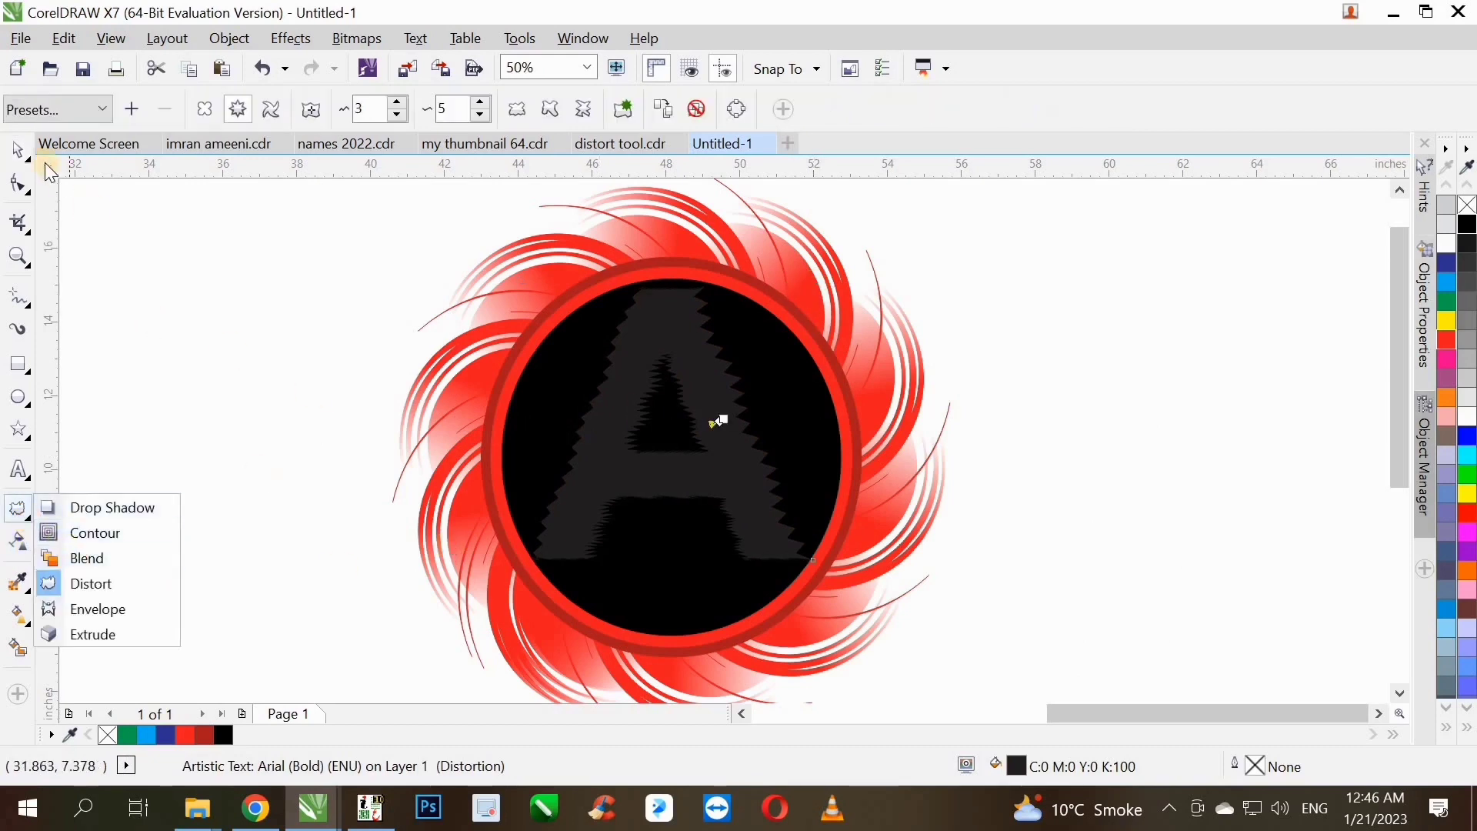
pyautogui.click(20, 151)
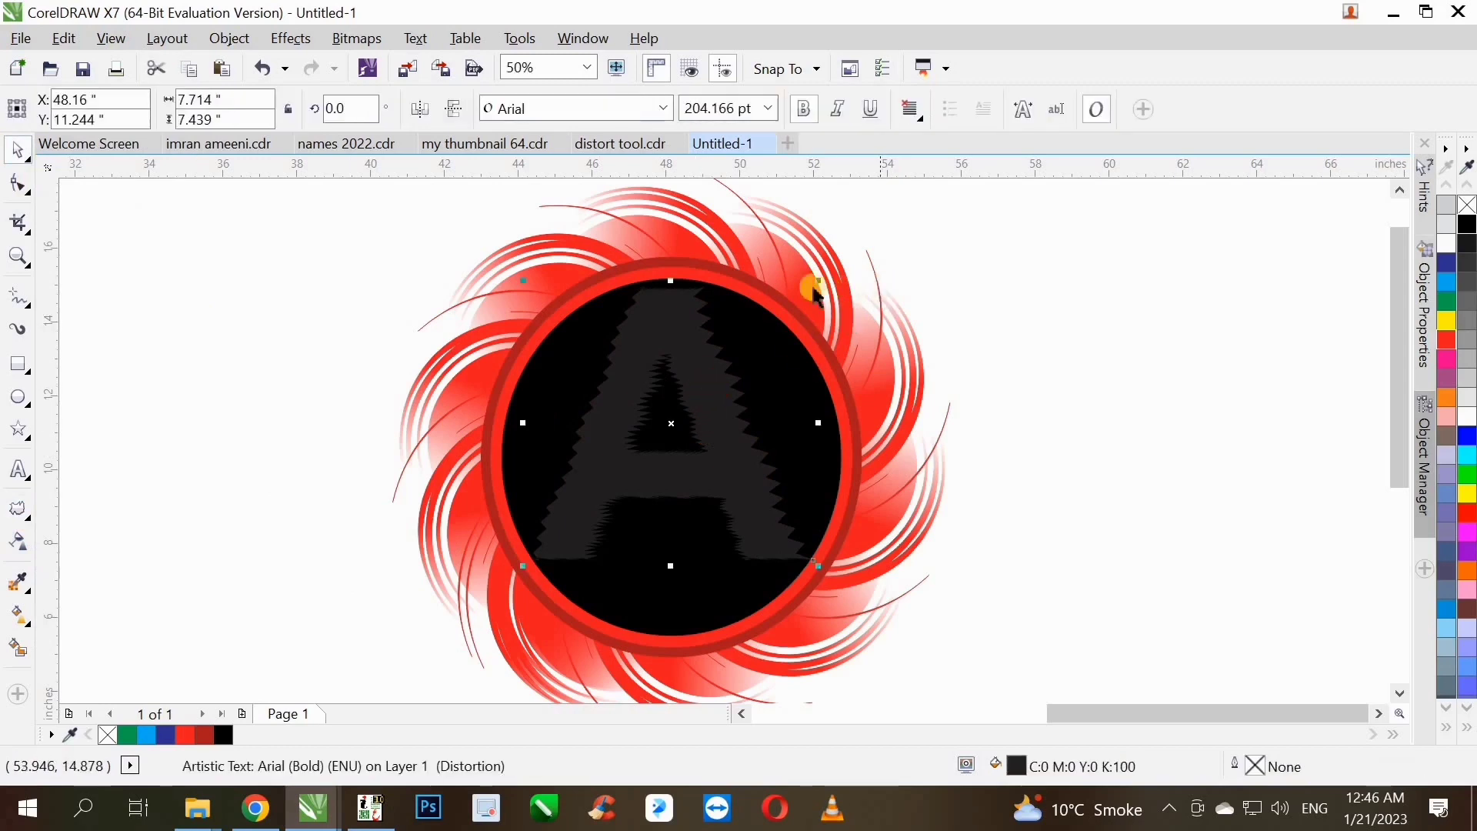
pyautogui.moveTo(821, 285); pyautogui.dragTo(817, 291)
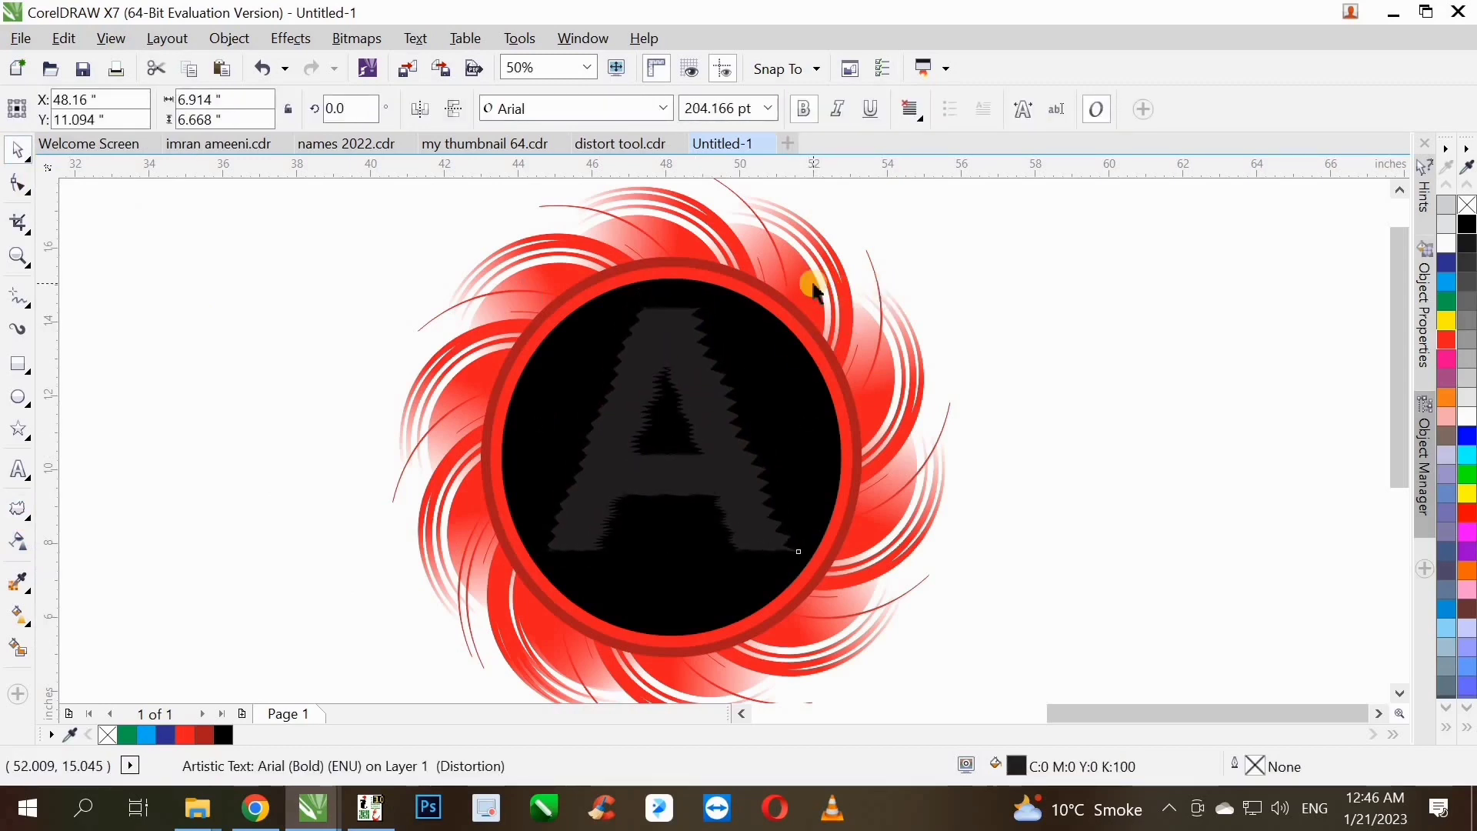
pyautogui.moveTo(685, 353); pyautogui.dragTo(684, 355)
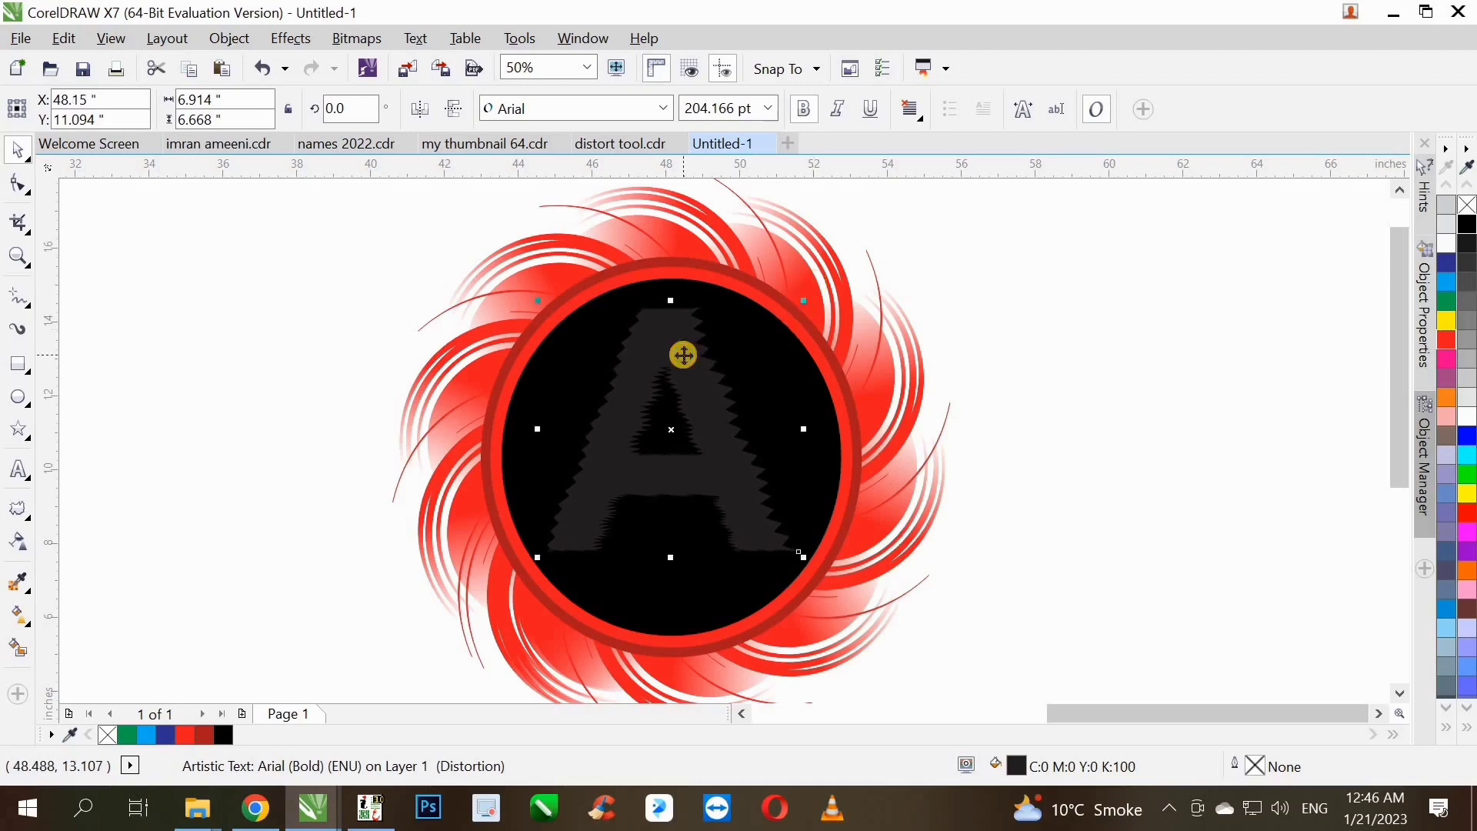
# - Apply a diagonal linear fountain fill across the letter A and set both of its end colours to orange
pyautogui.click(19, 622)
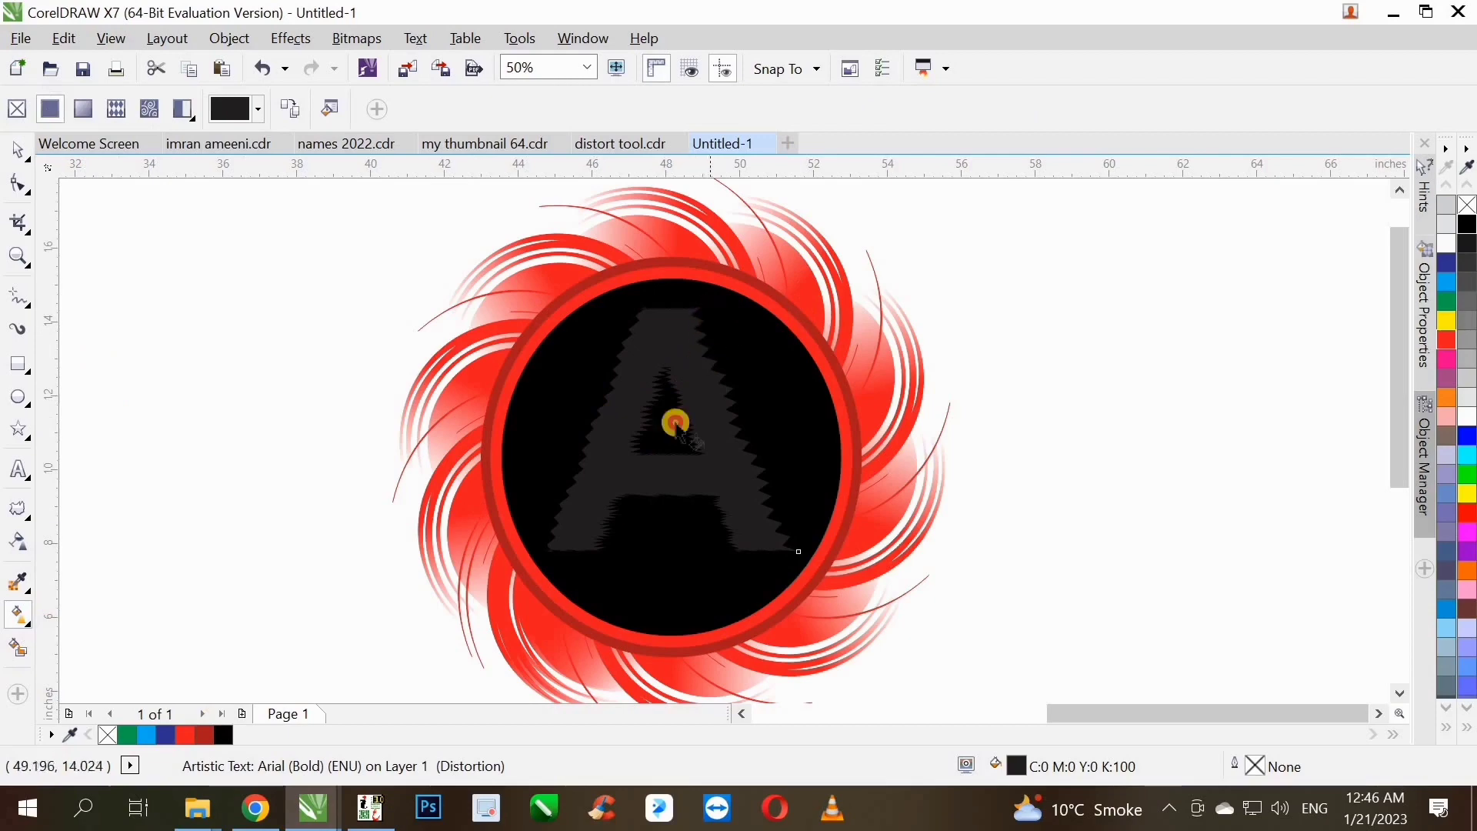
pyautogui.moveTo(676, 422); pyautogui.dragTo(581, 543)
pyautogui.click(1447, 321)
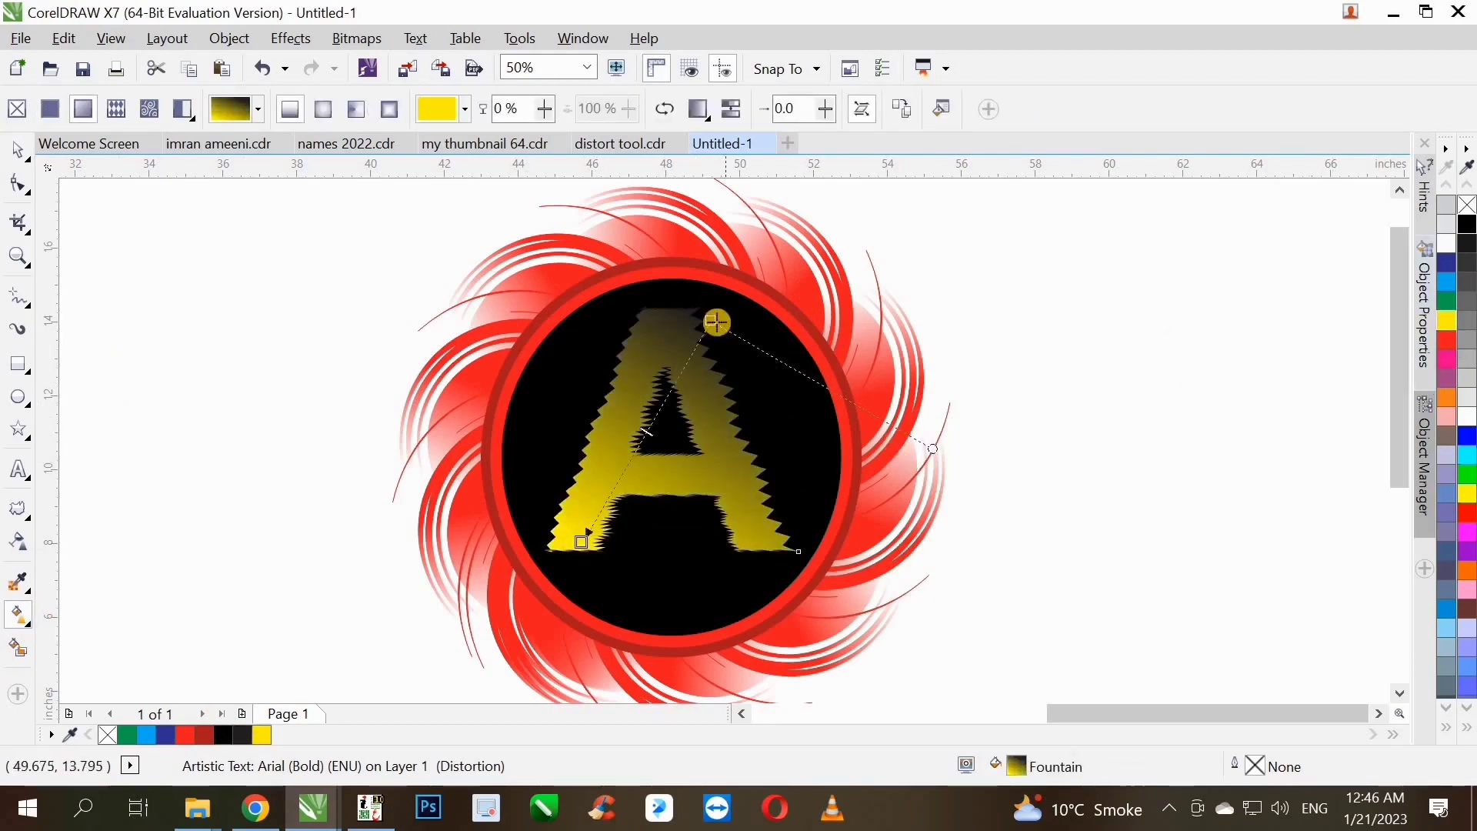
pyautogui.click(714, 322)
pyautogui.moveTo(264, 737); pyautogui.dragTo(342, 747)
pyautogui.click(581, 543)
pyautogui.click(282, 735)
# - Add intermediate stops along the letter's gradient, alternating light orange with darker and reddish orange
pyautogui.scroll(1, 705, 409)
pyautogui.doubleClick(632, 377)
pyautogui.doubleClick(547, 525)
pyautogui.doubleClick(682, 294)
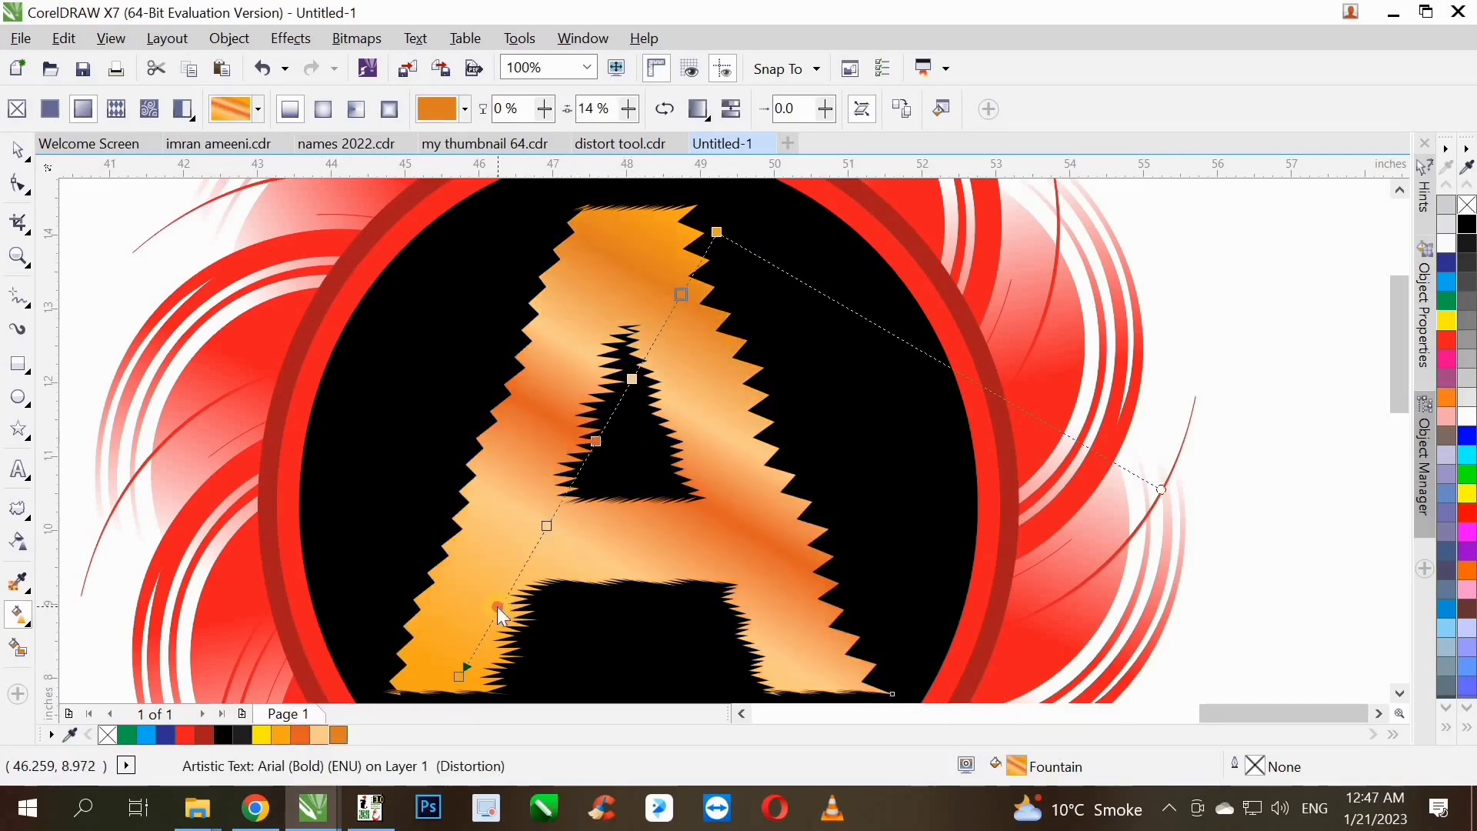
pyautogui.doubleClick(498, 607)
pyautogui.click(338, 735)
pyautogui.scroll(-1, 677, 411)
pyautogui.scroll(1, 596, 500)
pyautogui.doubleClick(557, 554)
pyautogui.click(320, 735)
pyautogui.scroll(-1, 706, 456)
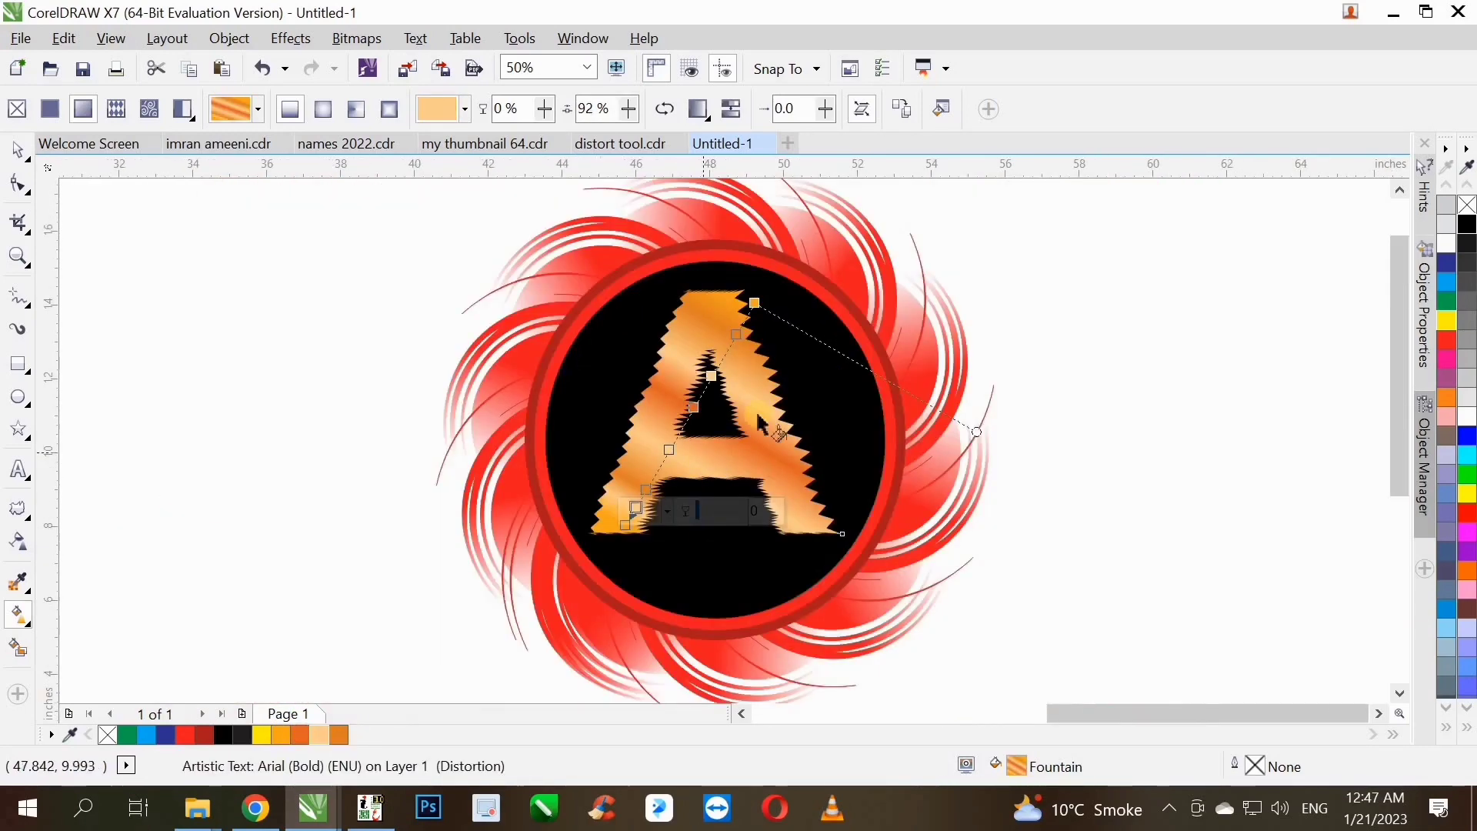
# - Shift several of the gradient's intermediate stops to refine the colour bands on the letter A
pyautogui.moveTo(693, 406); pyautogui.dragTo(691, 412)
pyautogui.moveTo(646, 489); pyautogui.dragTo(650, 482)
pyautogui.moveTo(737, 334); pyautogui.dragTo(741, 325)
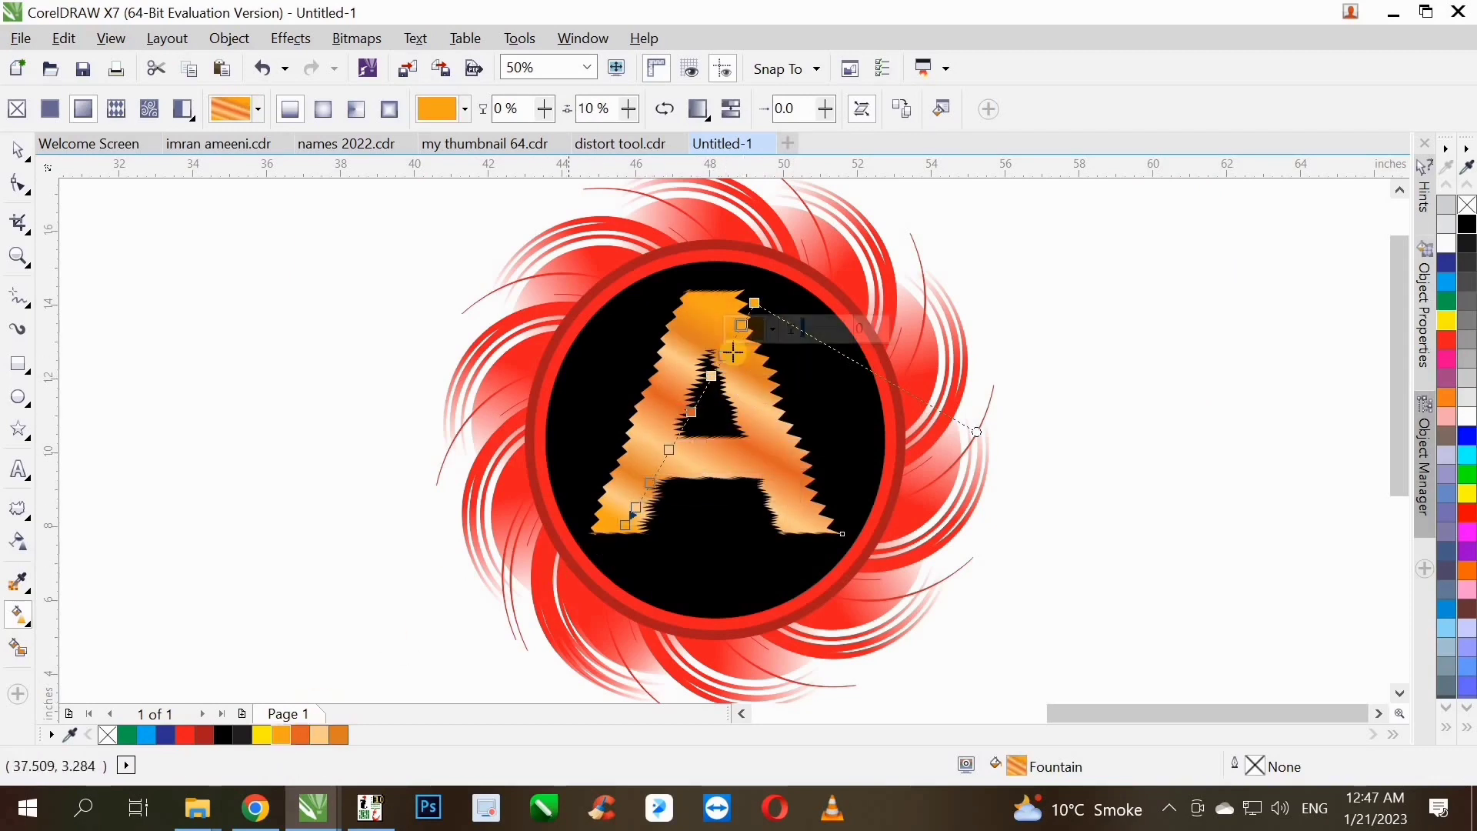
pyautogui.doubleClick(732, 353)
pyautogui.click(18, 151)
pyautogui.click(612, 393)
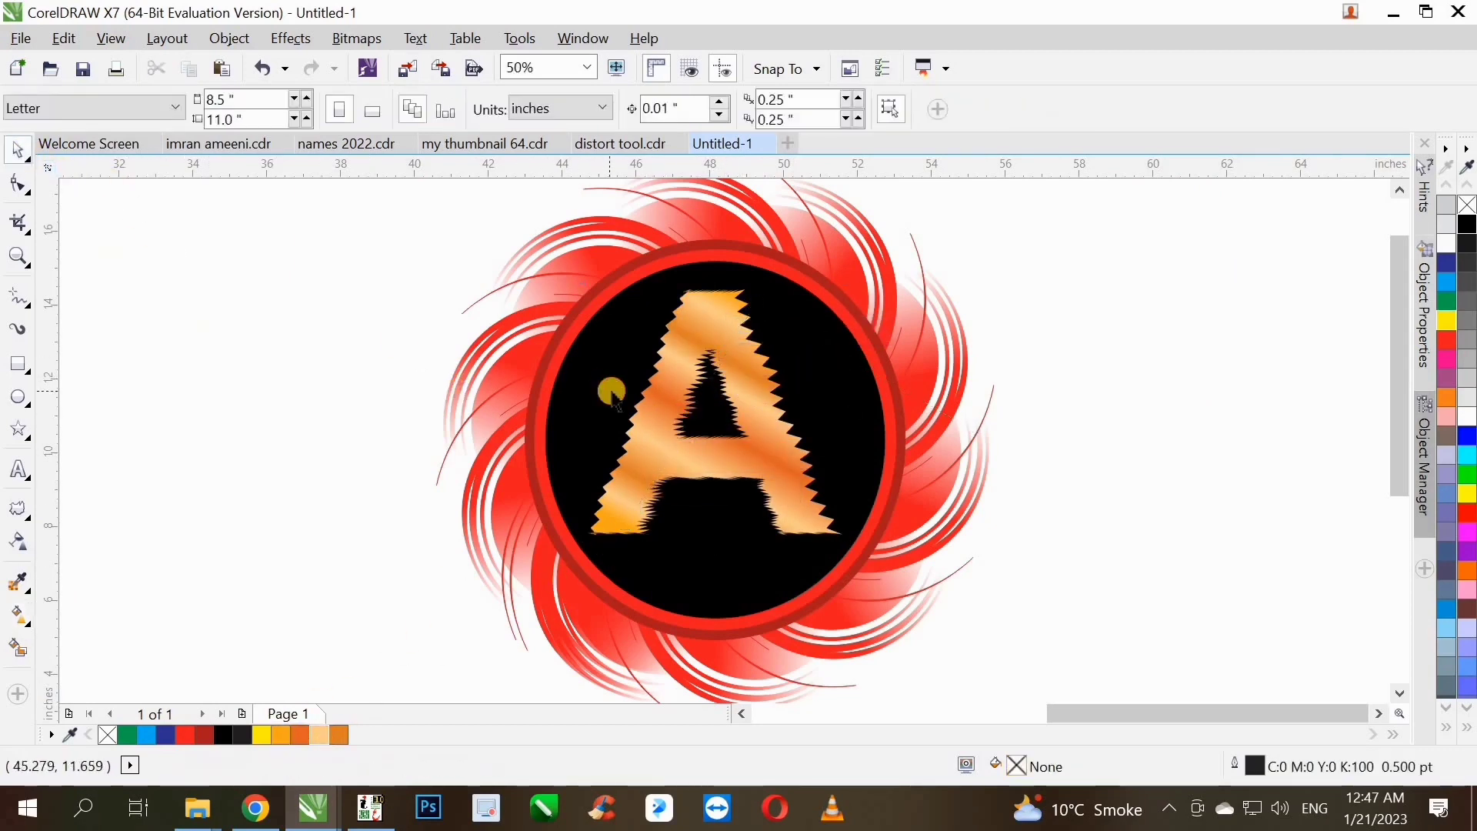
# - Create a smaller concentric copy of the orange letter A, about 6.1 by 5.88 inches
pyautogui.click(754, 398)
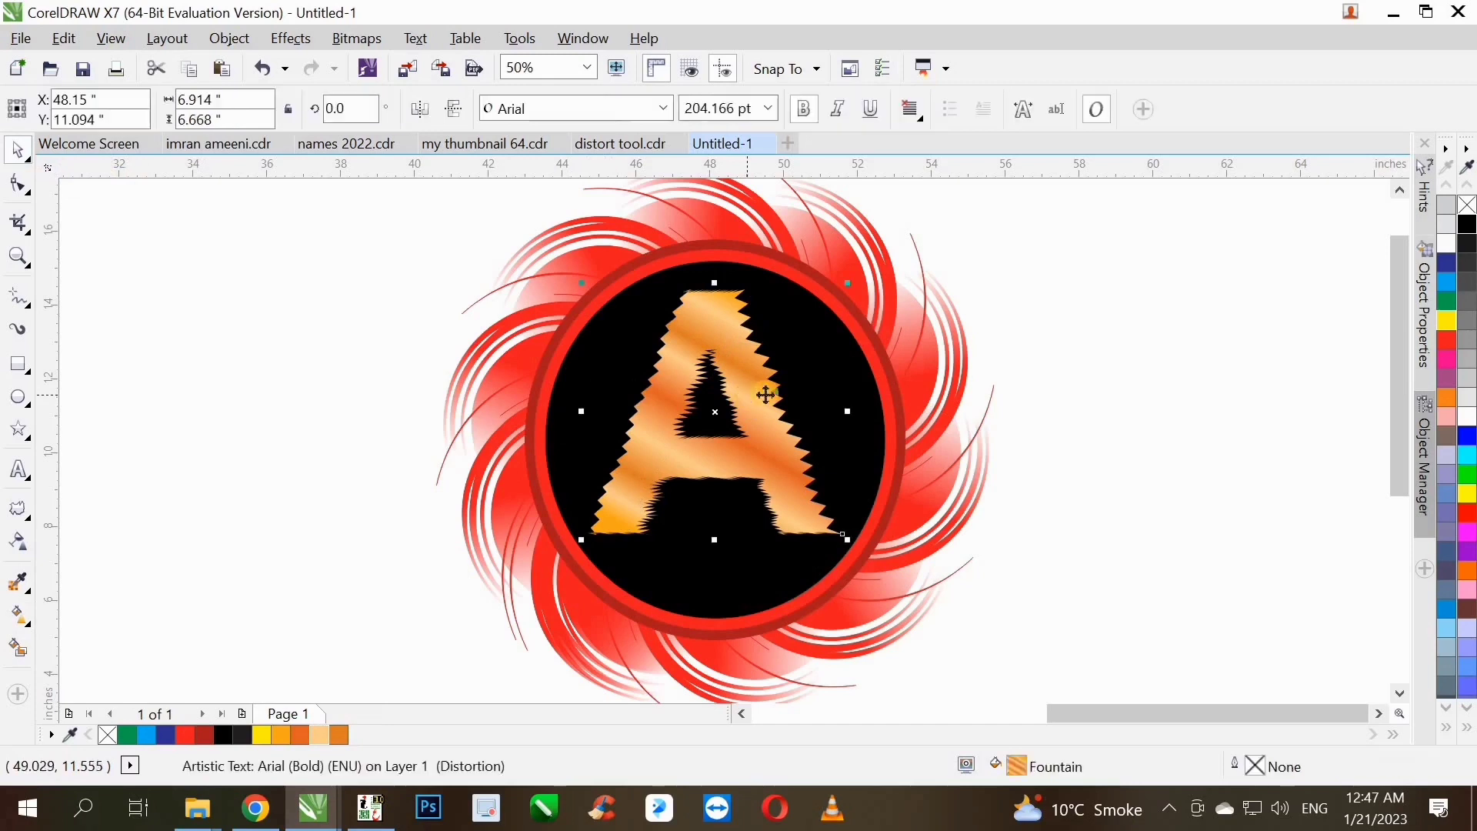
pyautogui.moveTo(846, 286); pyautogui.dragTo(832, 297)
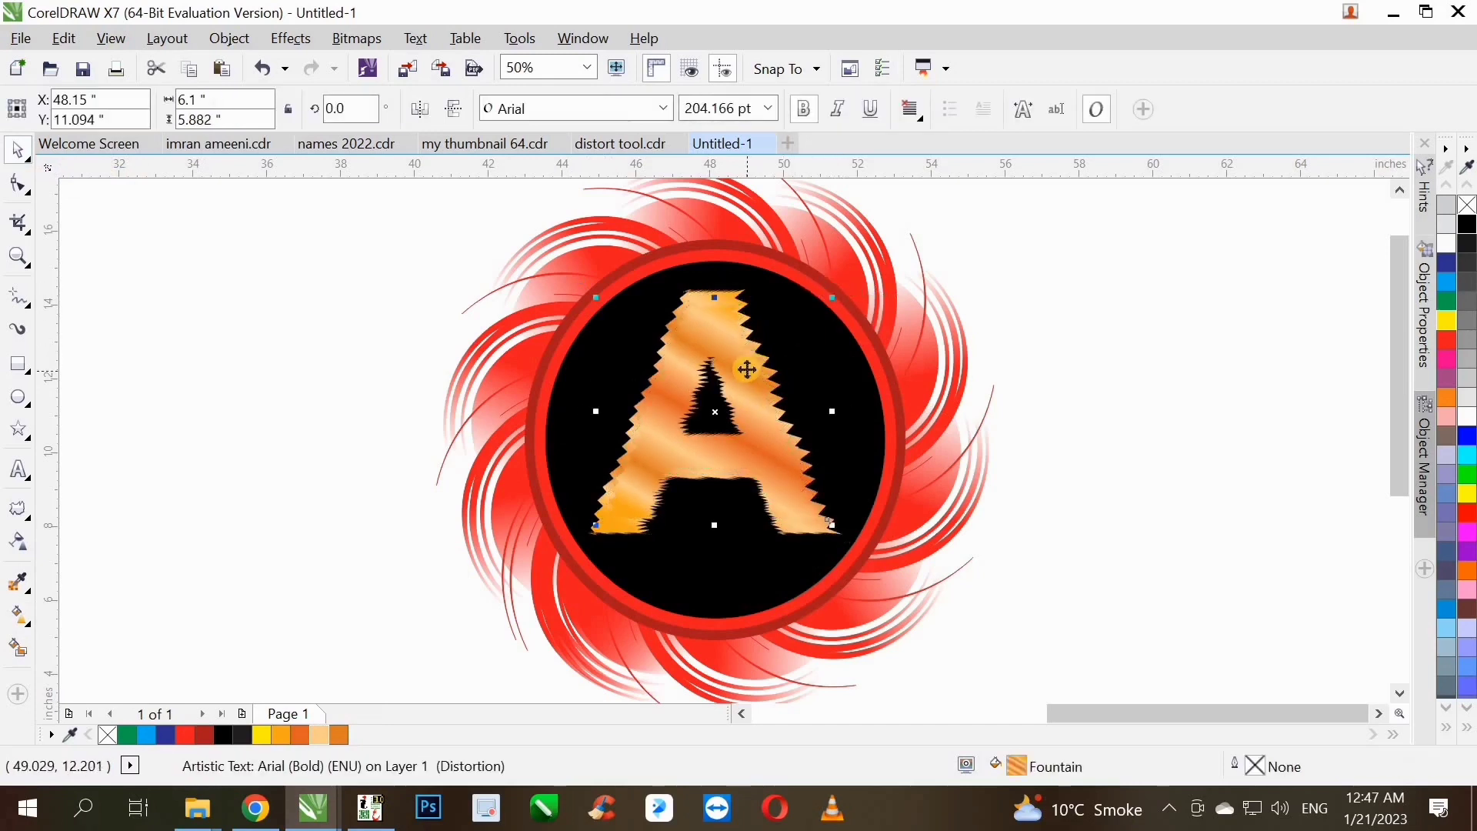
# - Undo the smaller copy of the A, duplicate the letter about 0.25 in to the right and fill the duplicate bright blue
pyautogui.hotkey('ctrl', 'z')
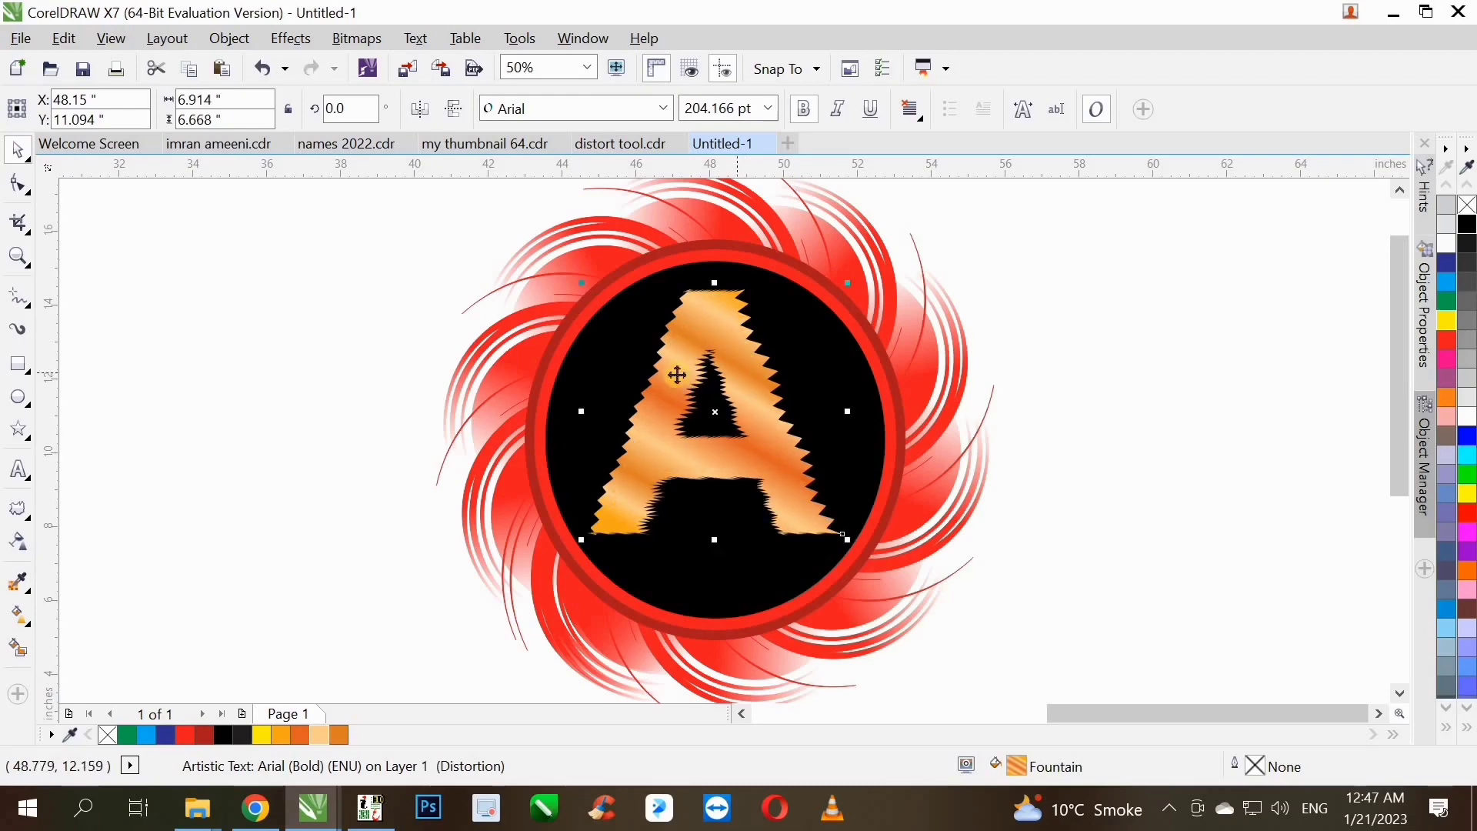
pyautogui.scroll(2, 677, 374)
pyautogui.moveTo(683, 376); pyautogui.dragTo(703, 376)
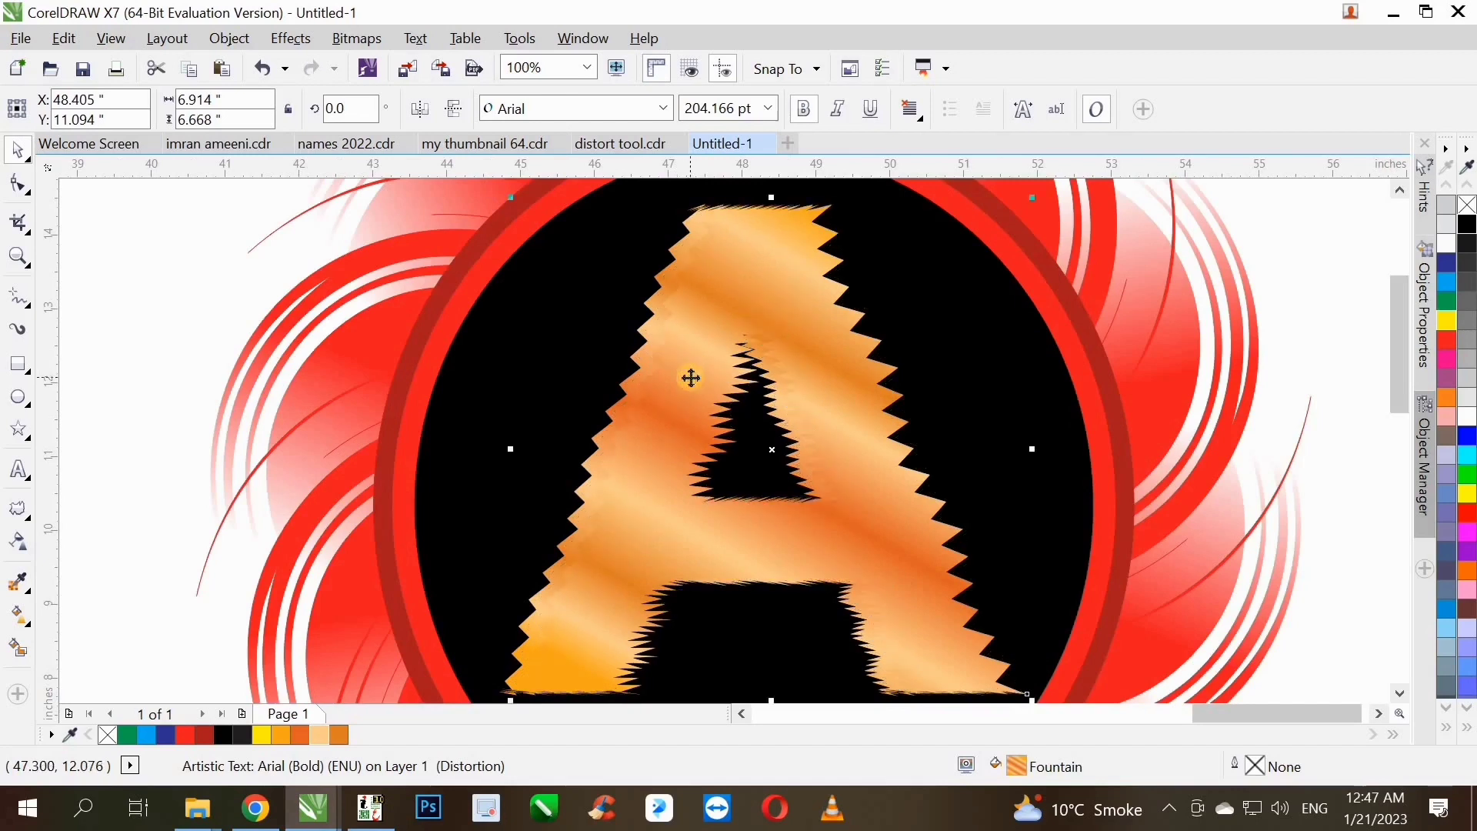
pyautogui.click(1438, 283)
# - Fine-tune the blue letter's offset over the orange A, placing it at about X 48.565, Y 11.064 in
pyautogui.moveTo(768, 350); pyautogui.dragTo(770, 351)
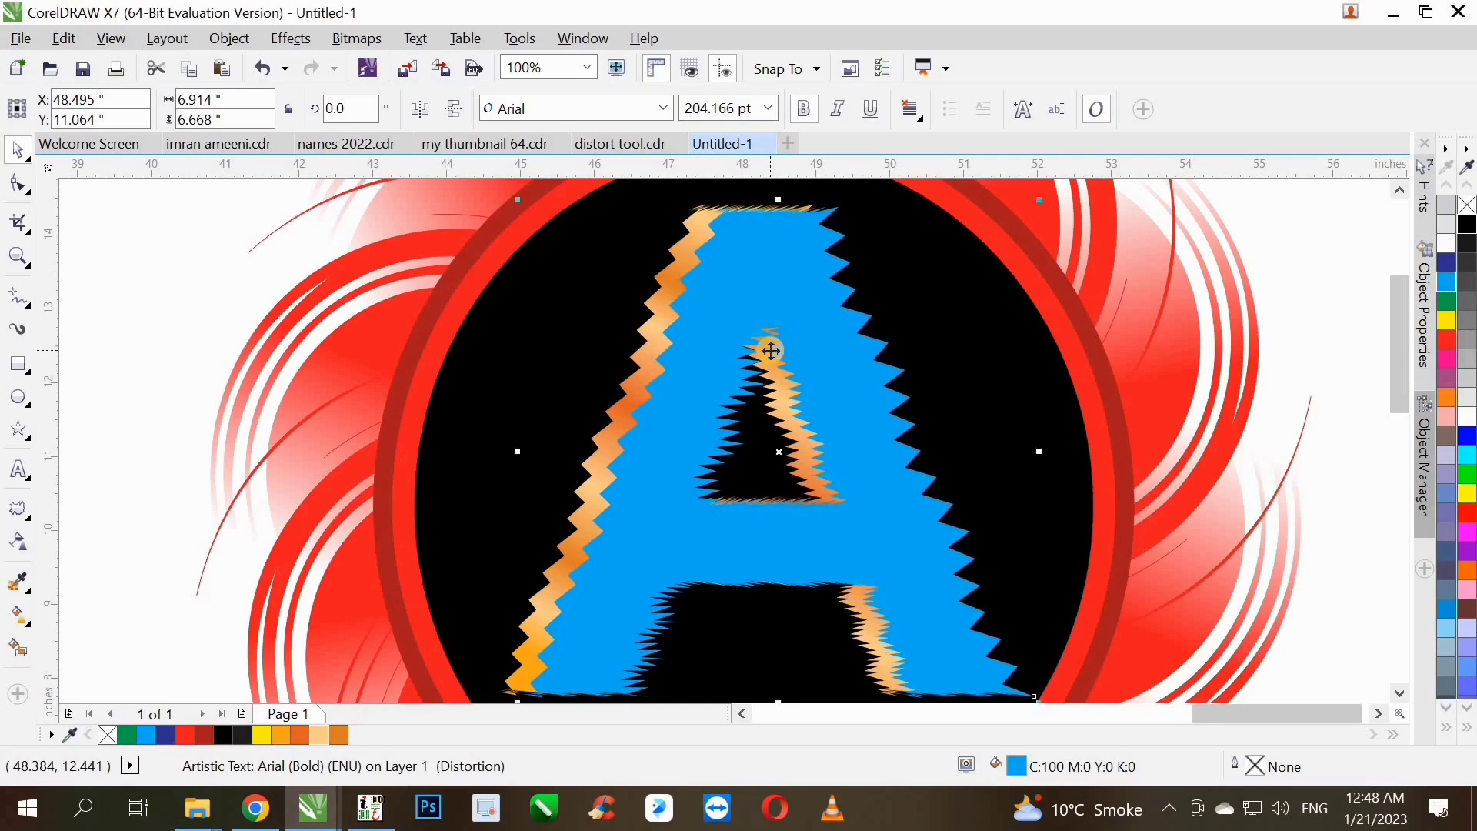
pyautogui.scroll(-2, 771, 351)
pyautogui.click(306, 428)
pyautogui.scroll(2, 731, 423)
pyautogui.click(732, 421)
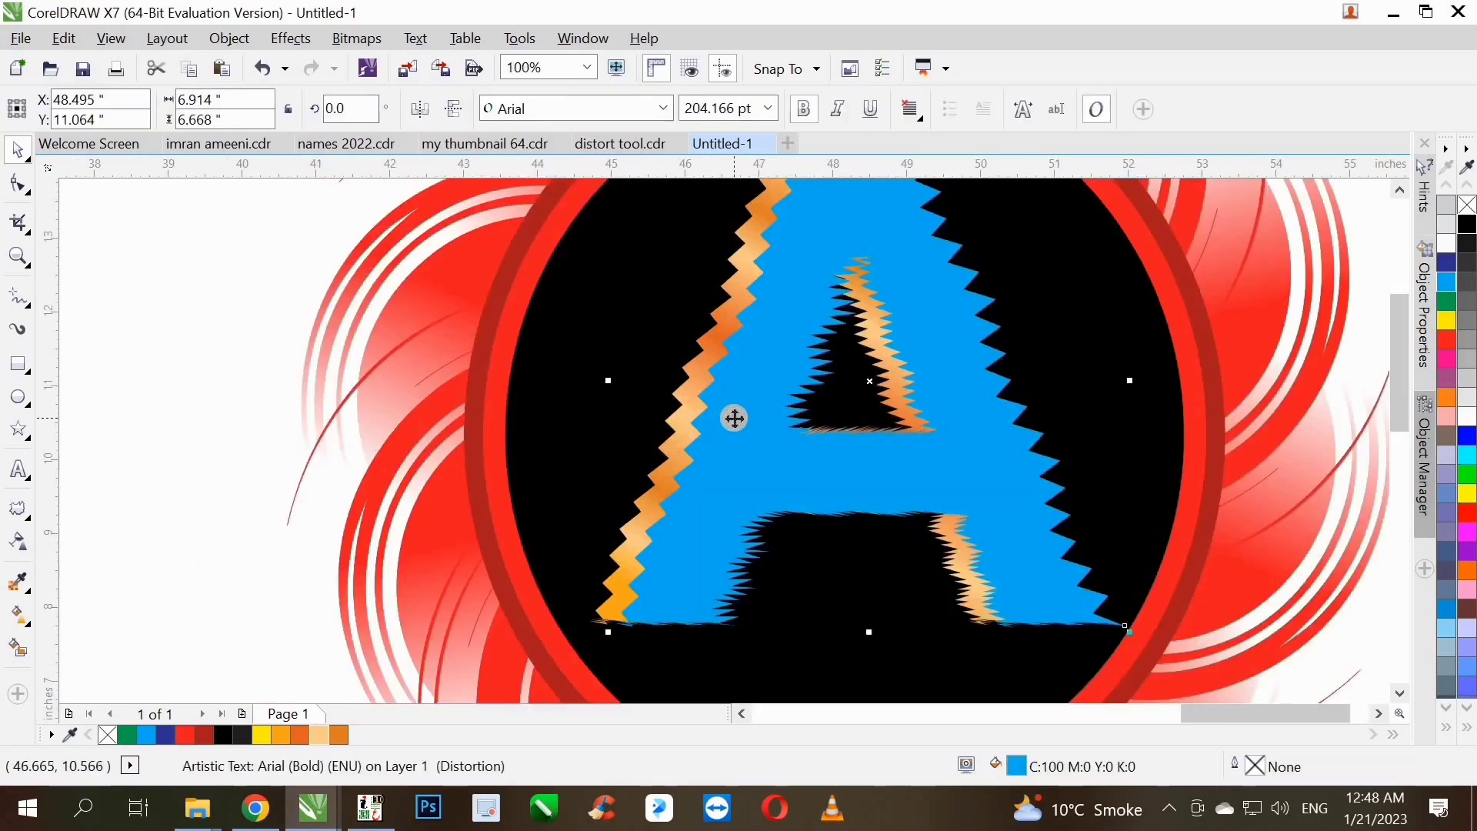
pyautogui.moveTo(738, 419); pyautogui.dragTo(743, 420)
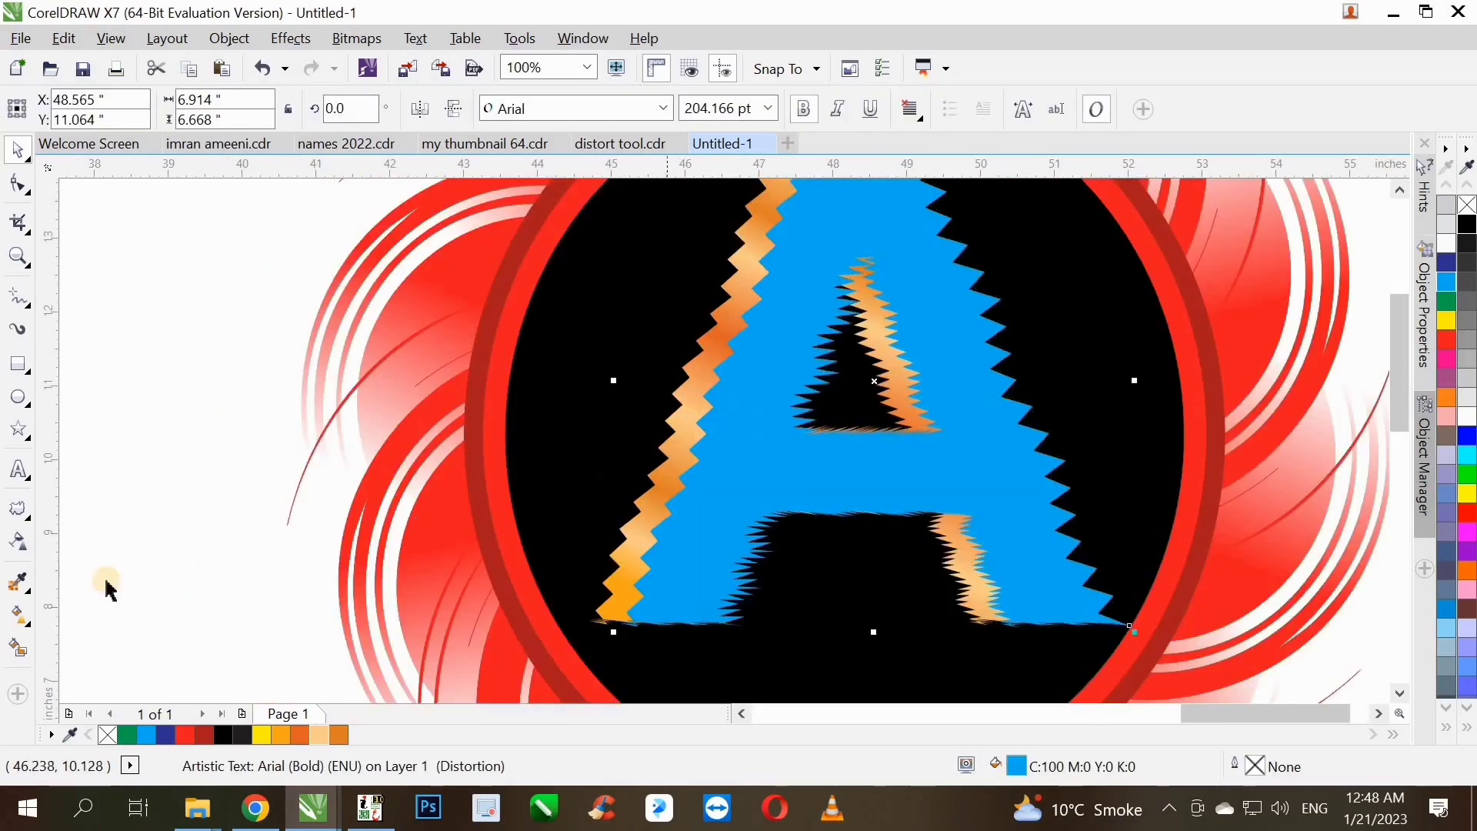
# - Blend the orange A into the offset blue A and set the number of blend steps to 100
pyautogui.click(32, 531)
pyautogui.click(60, 559)
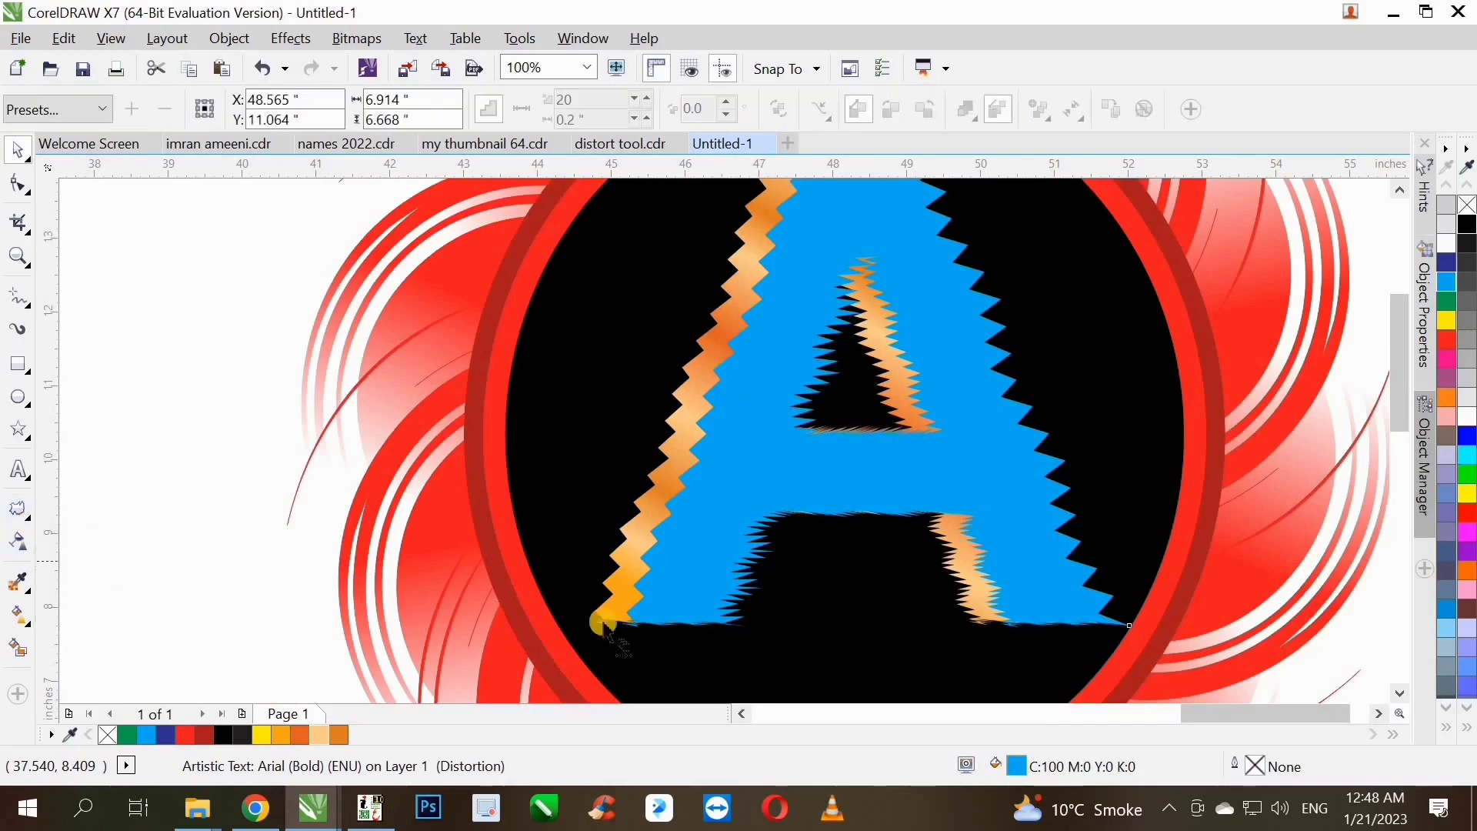
pyautogui.scroll(1, 673, 608)
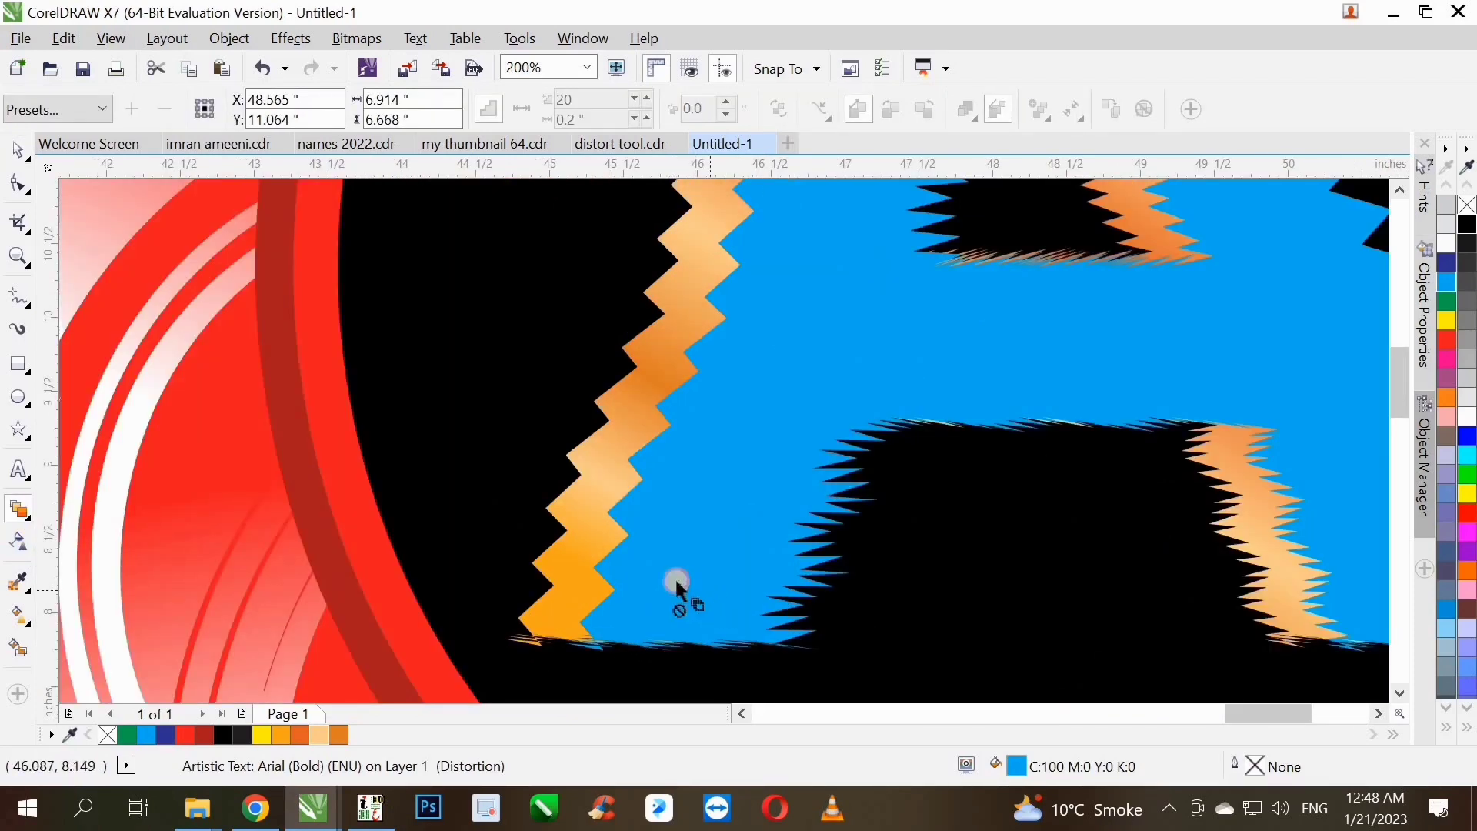
pyautogui.moveTo(560, 551); pyautogui.dragTo(561, 552)
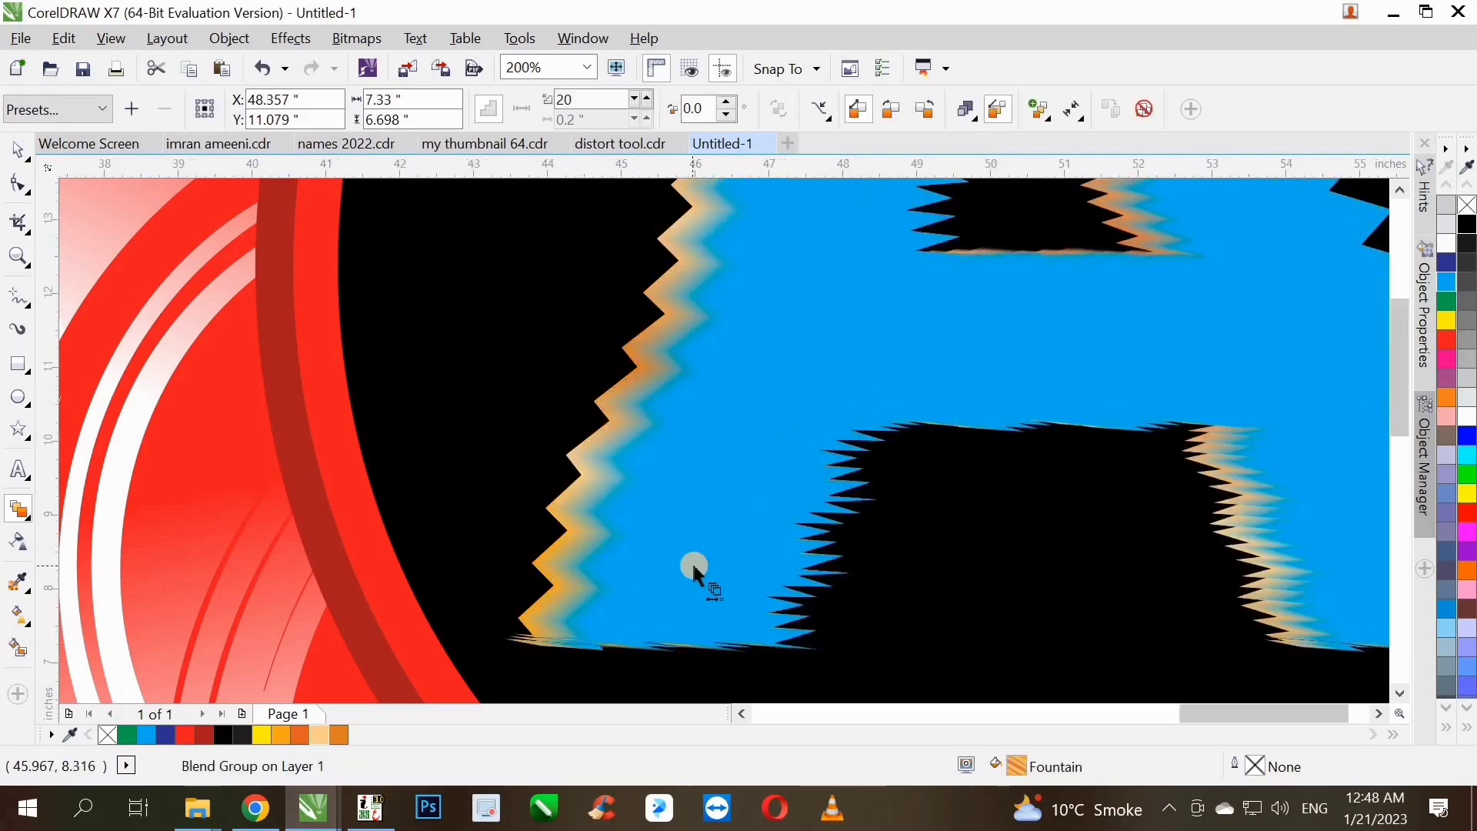
pyautogui.scroll(-2, 693, 569)
pyautogui.scroll(1, 702, 483)
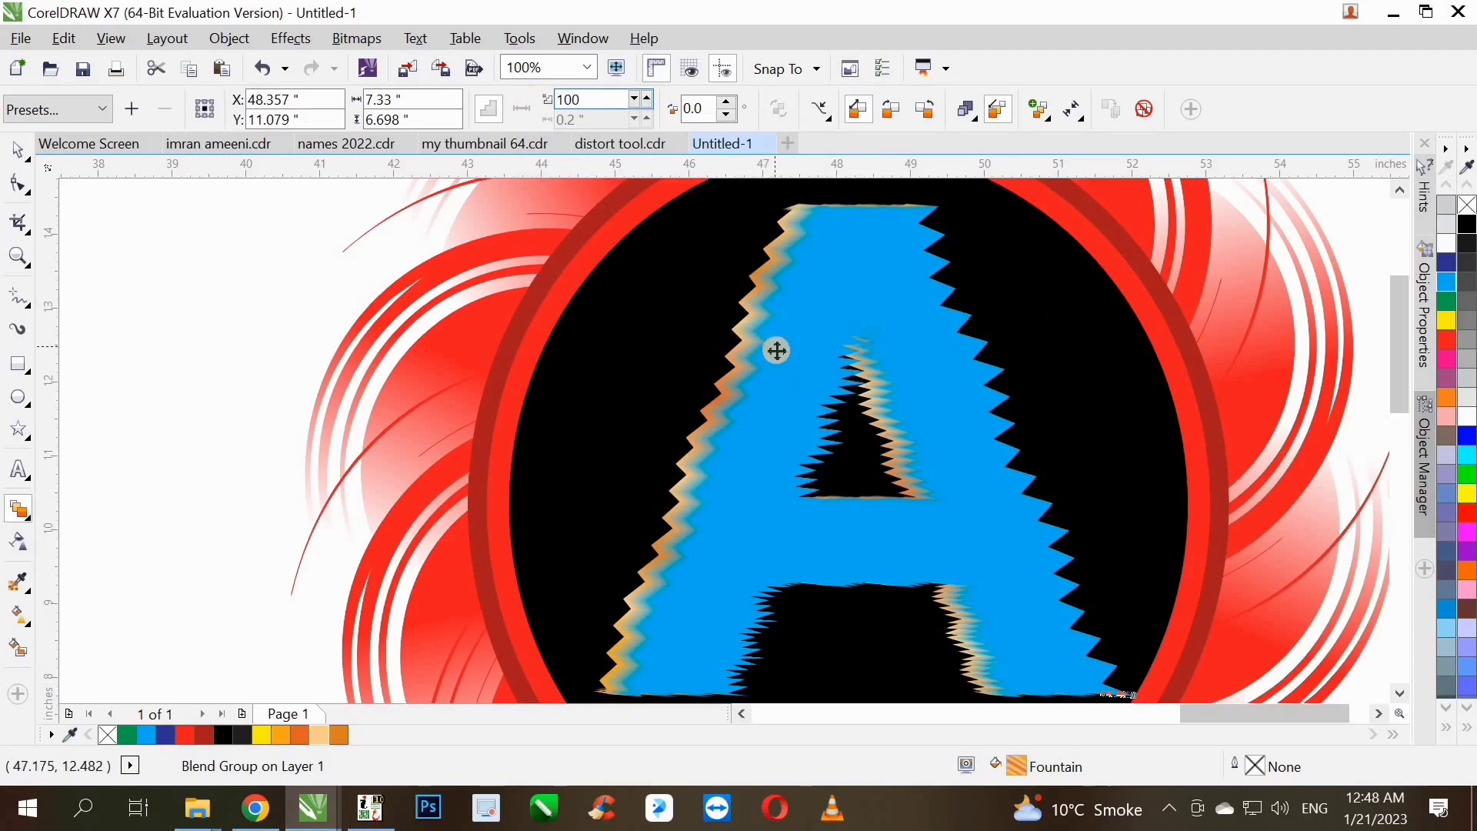
pyautogui.press('space')
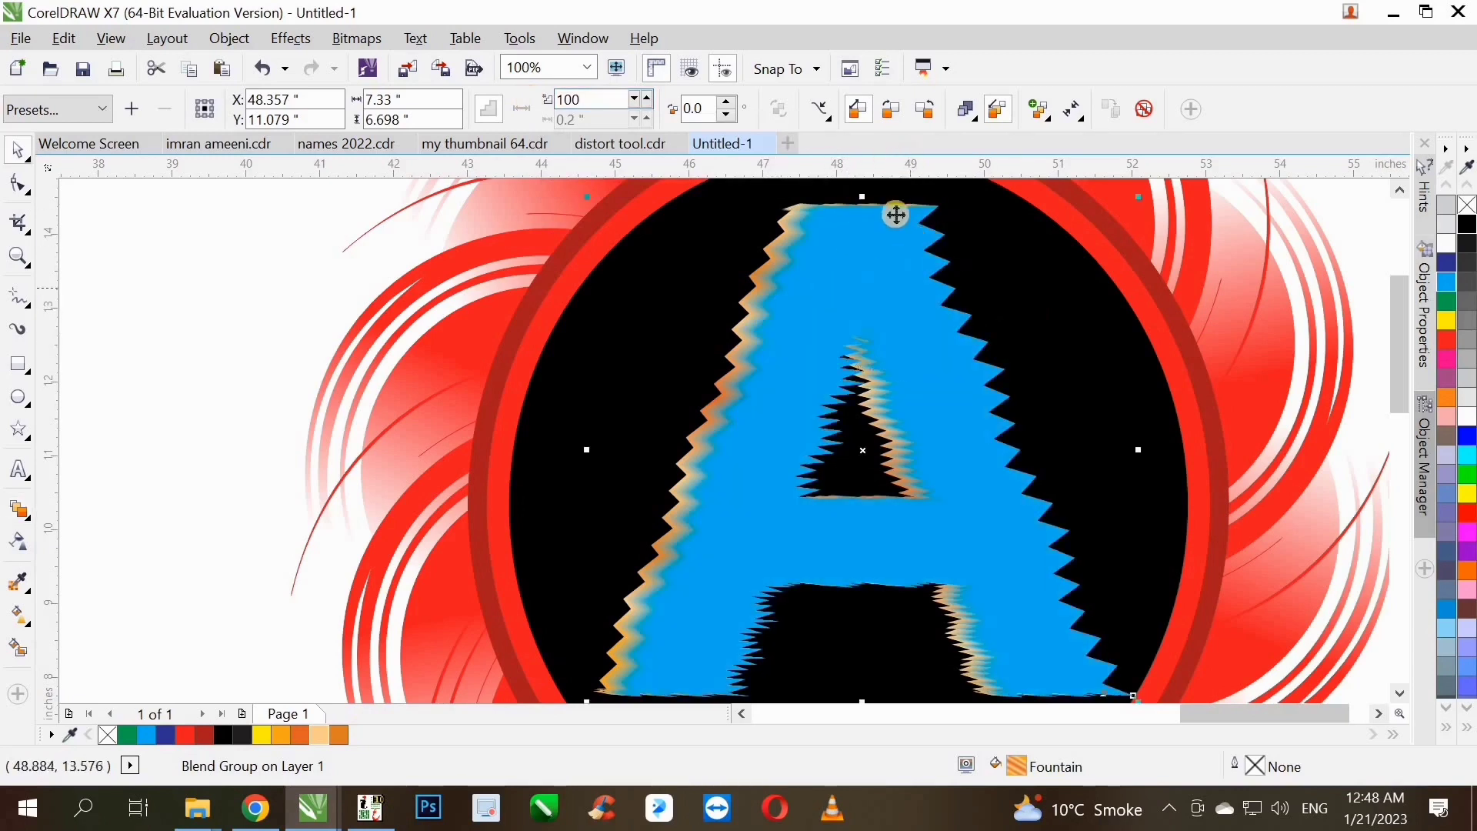
# - Adjust the blend's linked object and color acceleration to slightly below the midpoint, then deselect the letter
pyautogui.click(979, 120)
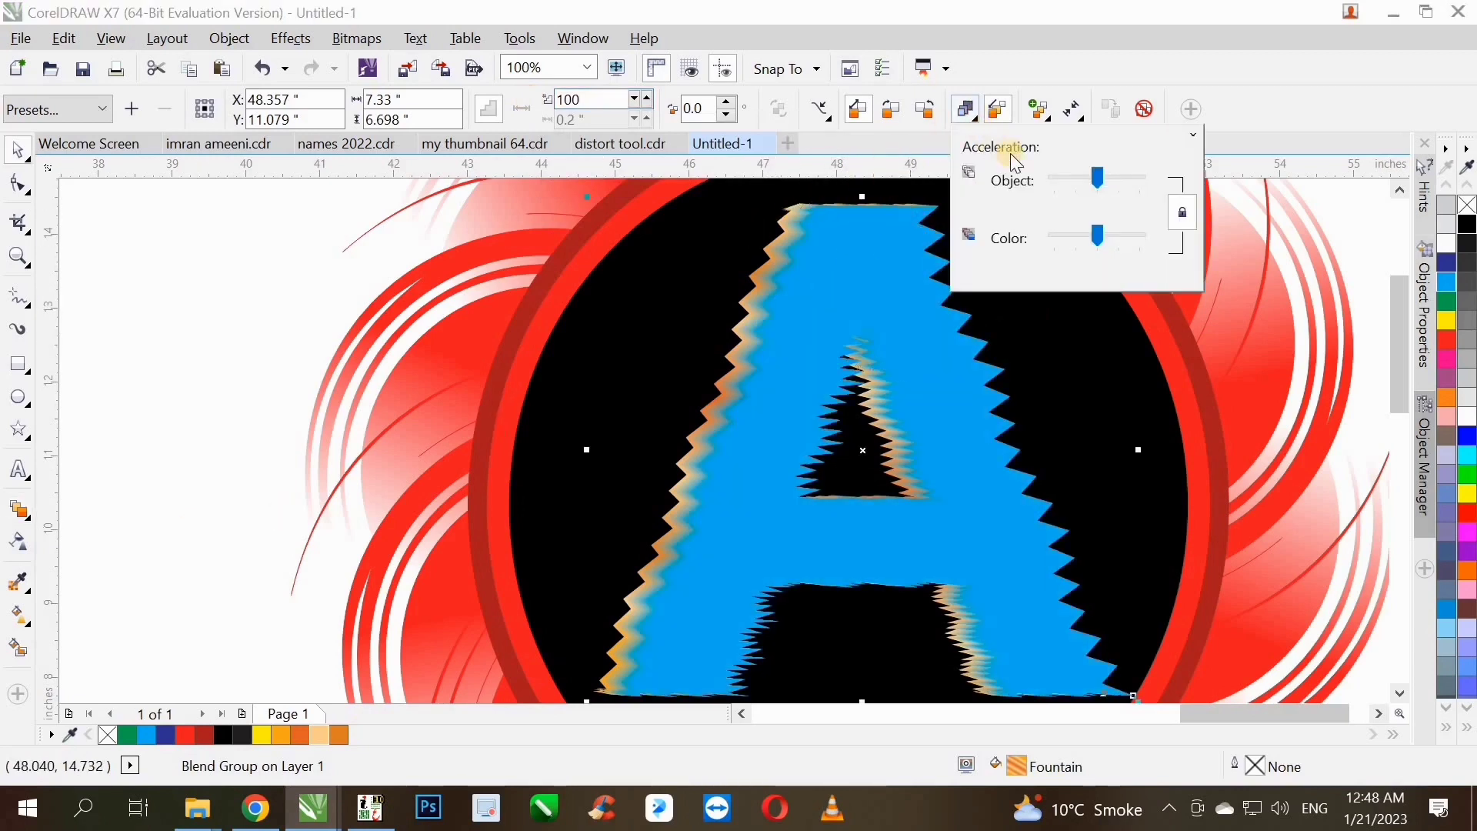
pyautogui.moveTo(1094, 178); pyautogui.dragTo(1086, 177)
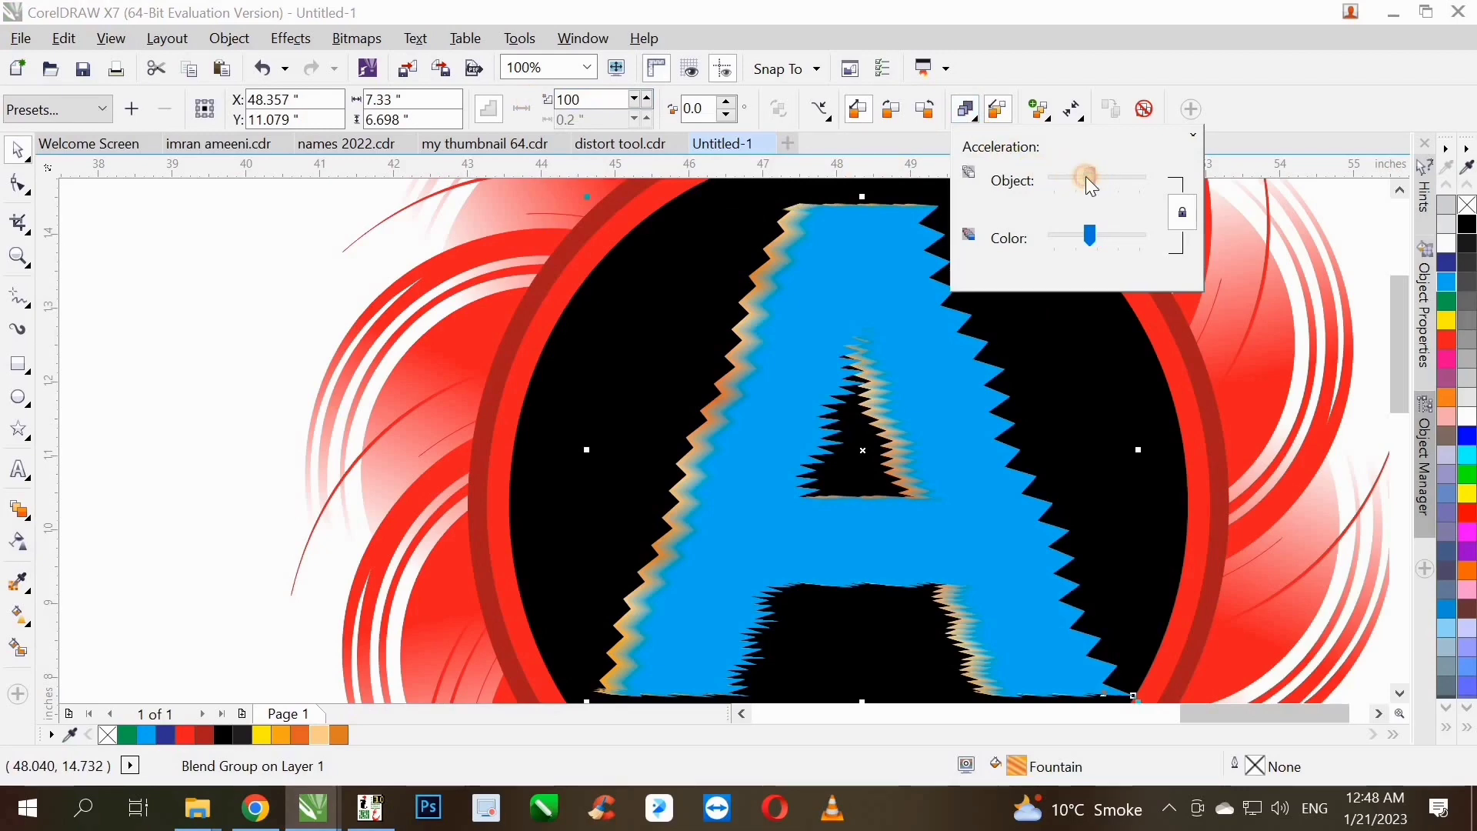
pyautogui.scroll(2, 753, 284)
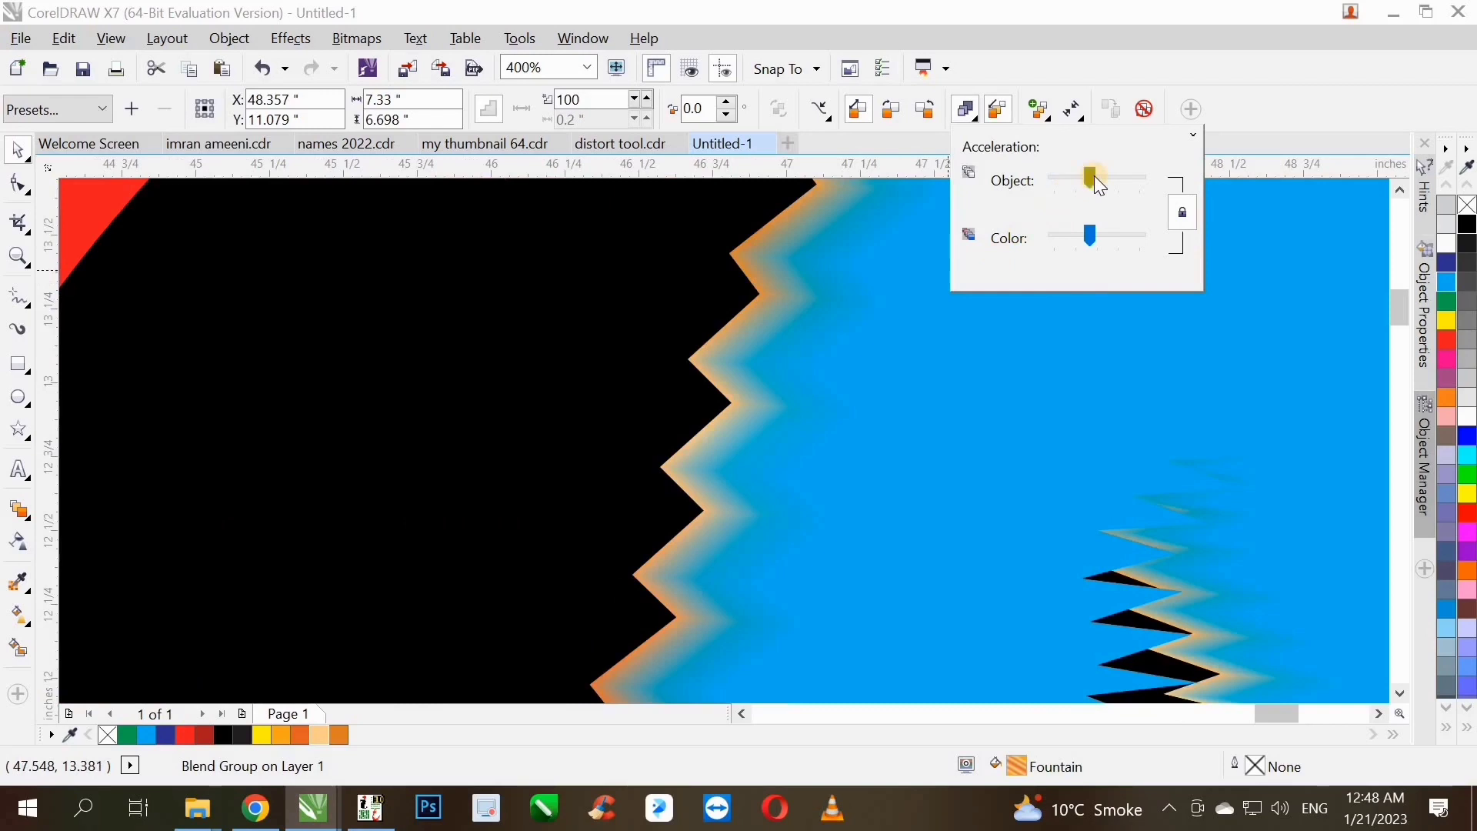
pyautogui.moveTo(1091, 177); pyautogui.dragTo(1170, 182)
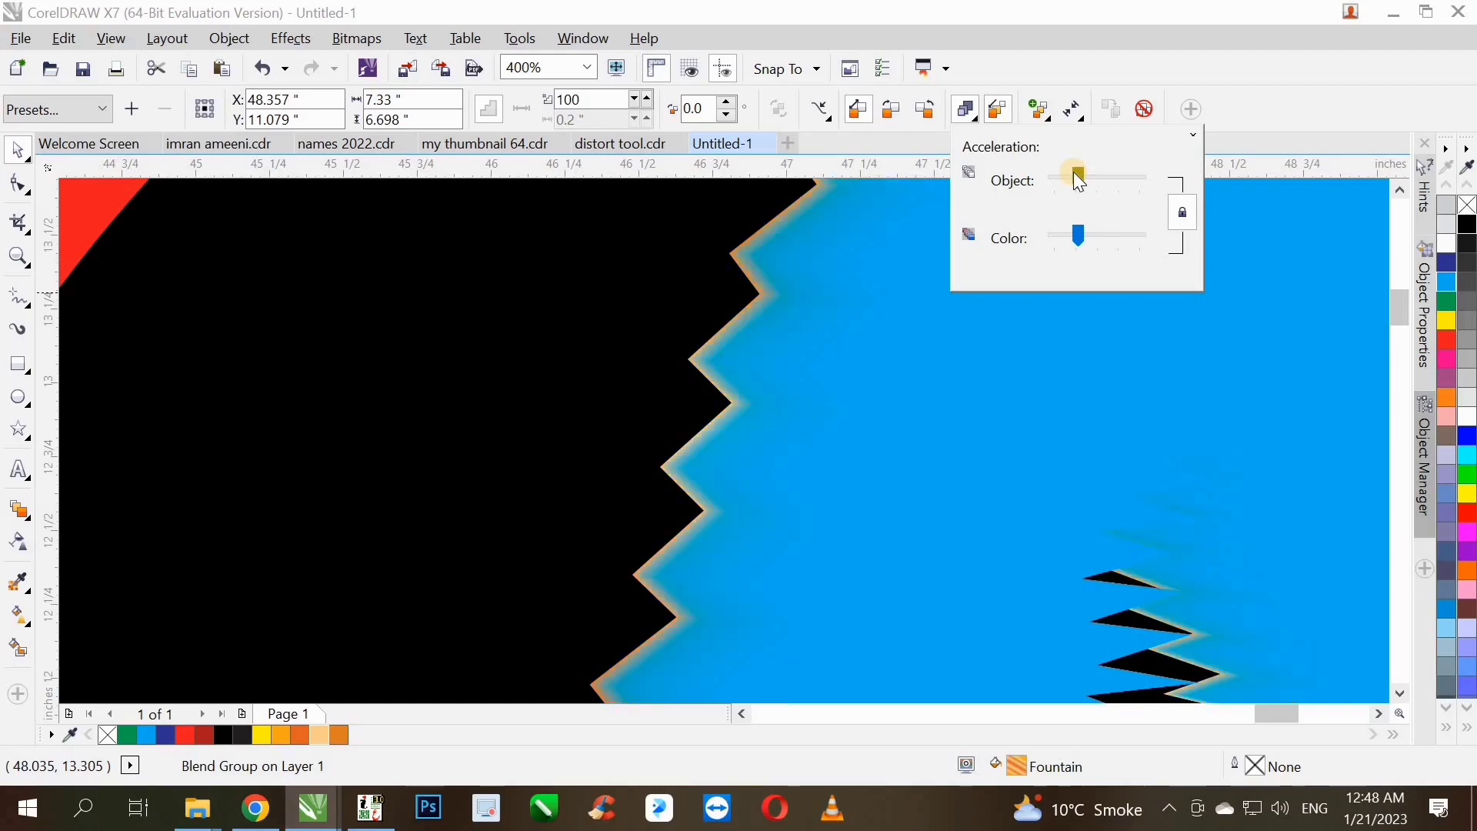
pyautogui.moveTo(1081, 182); pyautogui.dragTo(1093, 183)
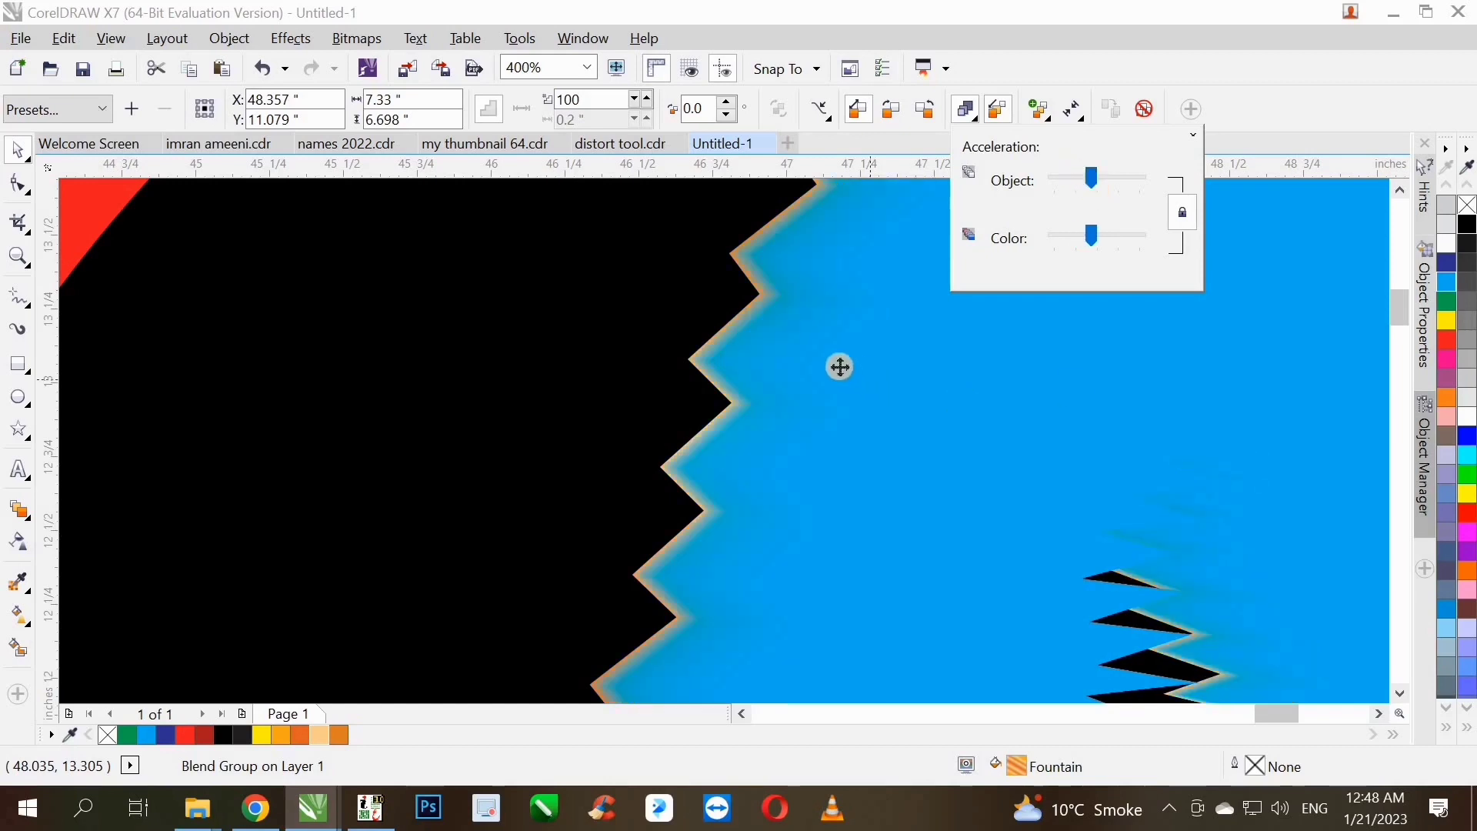
pyautogui.scroll(-2, 787, 363)
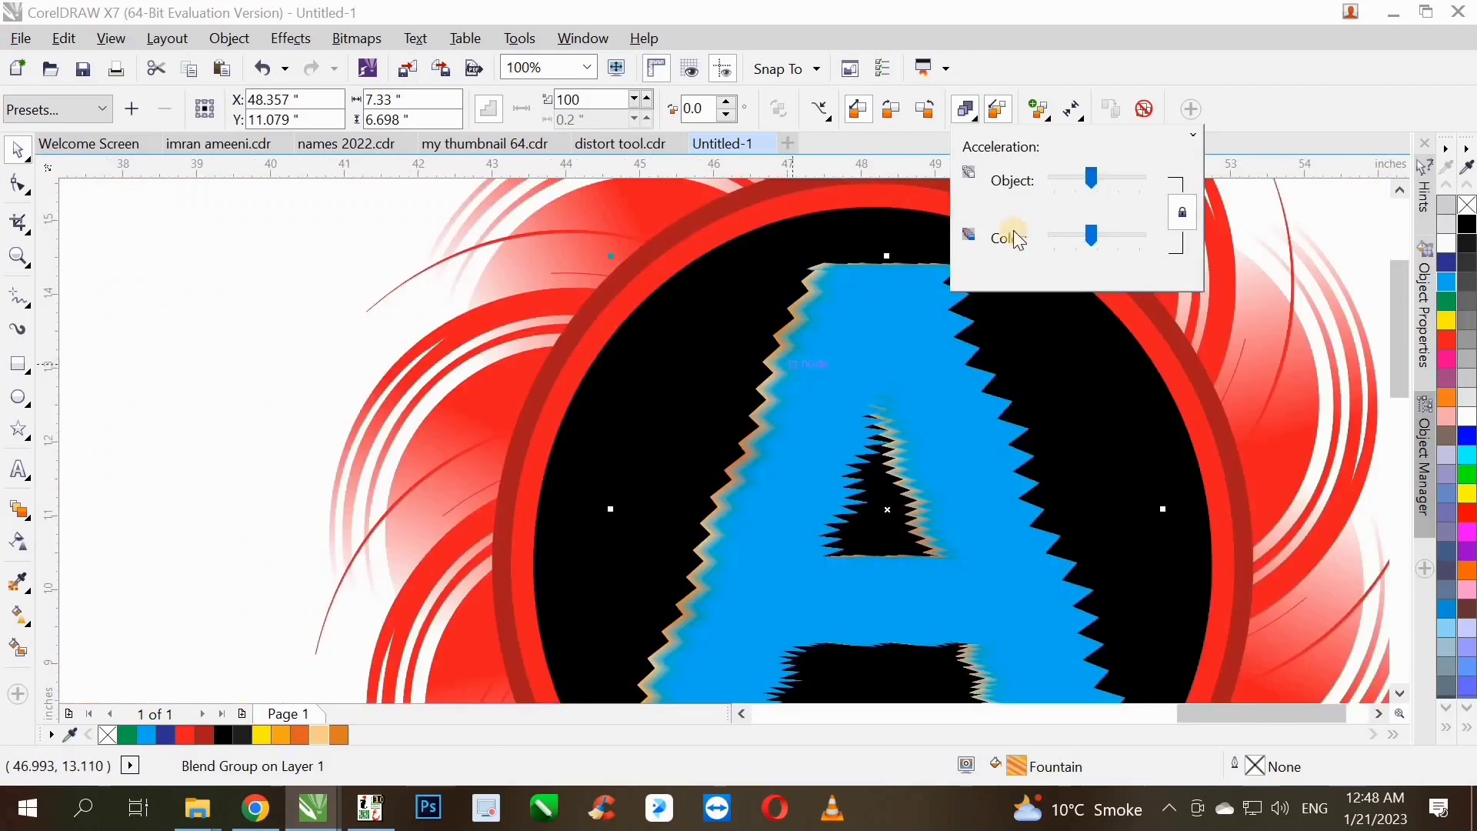
pyautogui.click(369, 313)
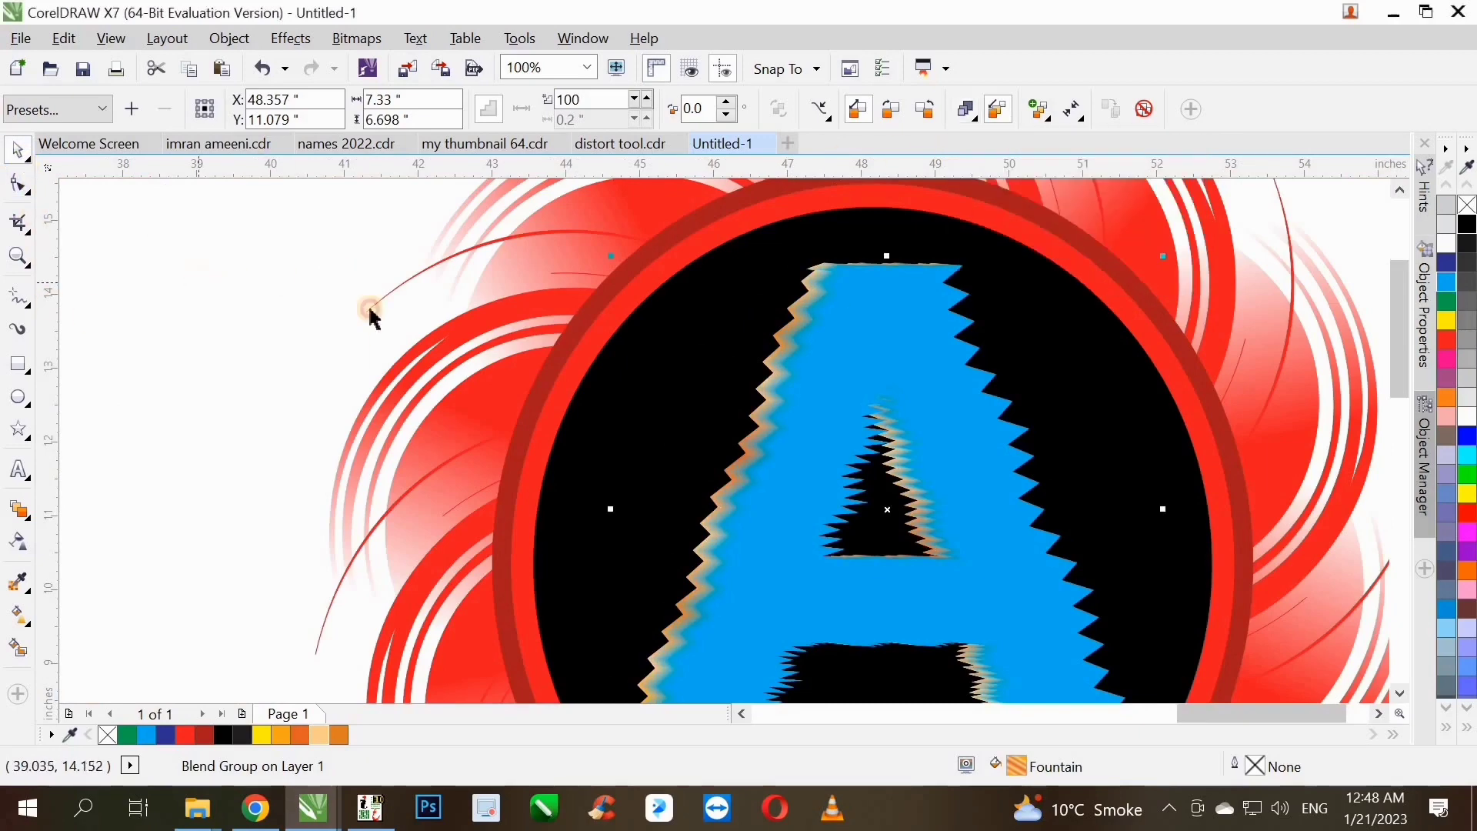
# - Move the blend's blue front letter slightly down, to about Y 10.89 in, undoing the misplaced shift
pyautogui.scroll(-1, 973, 473)
pyautogui.scroll(-1, 973, 473)
pyautogui.scroll(2, 922, 510)
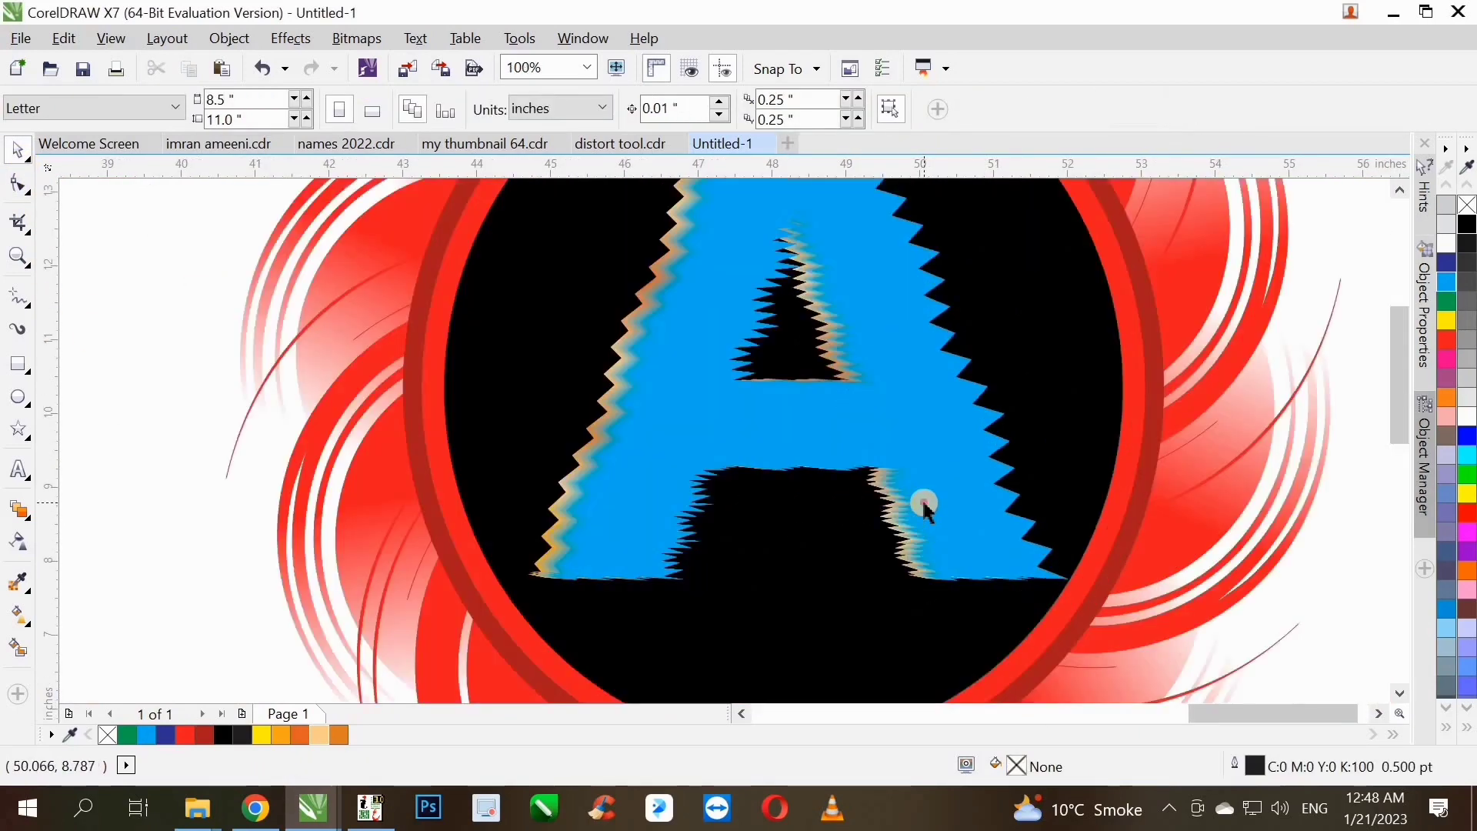
pyautogui.click(545, 529)
pyautogui.moveTo(545, 529); pyautogui.dragTo(544, 530)
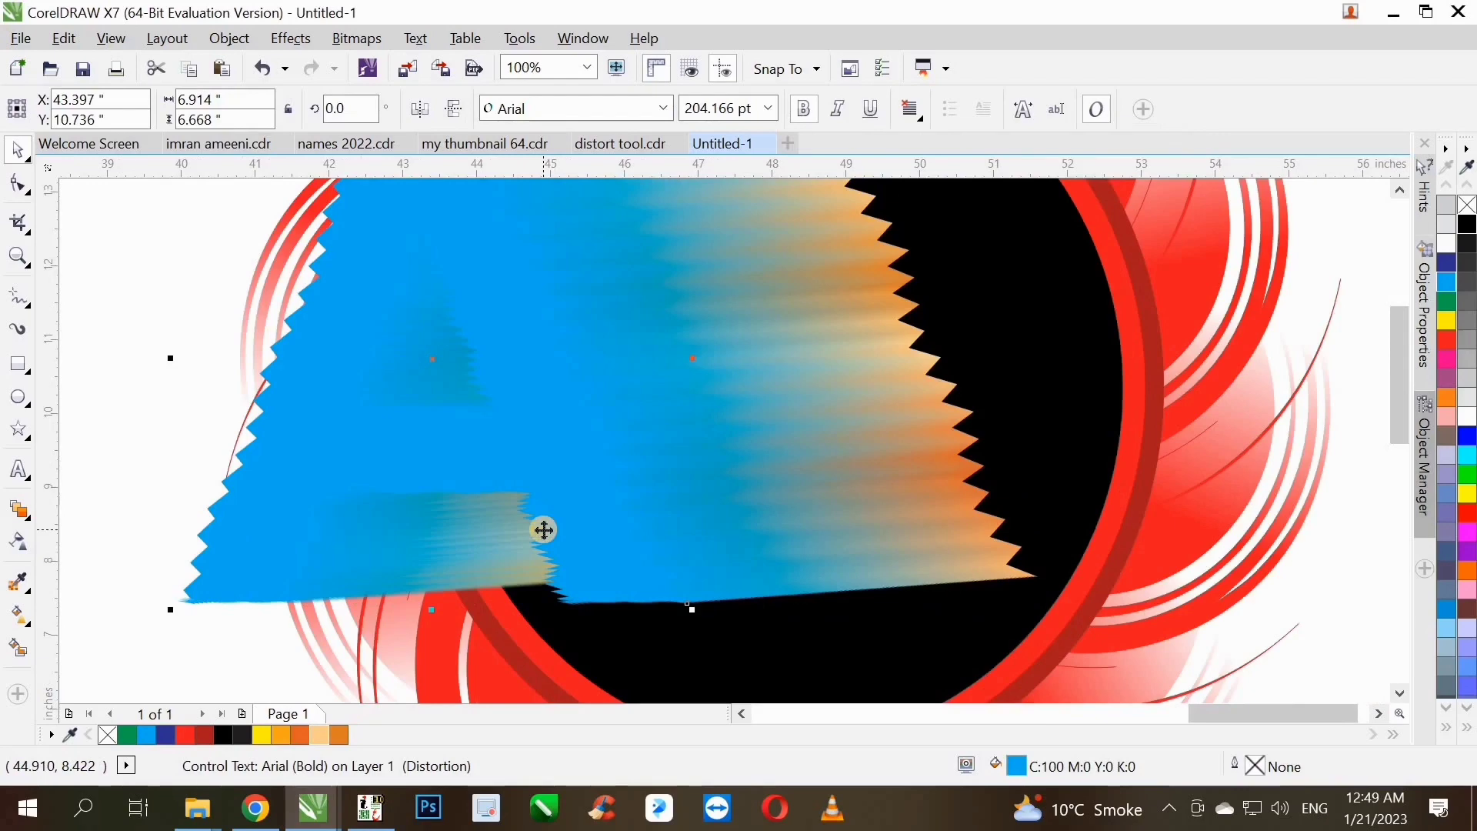
pyautogui.hotkey('ctrl', 'z')
pyautogui.moveTo(639, 518); pyautogui.dragTo(636, 531)
pyautogui.scroll(-2, 671, 571)
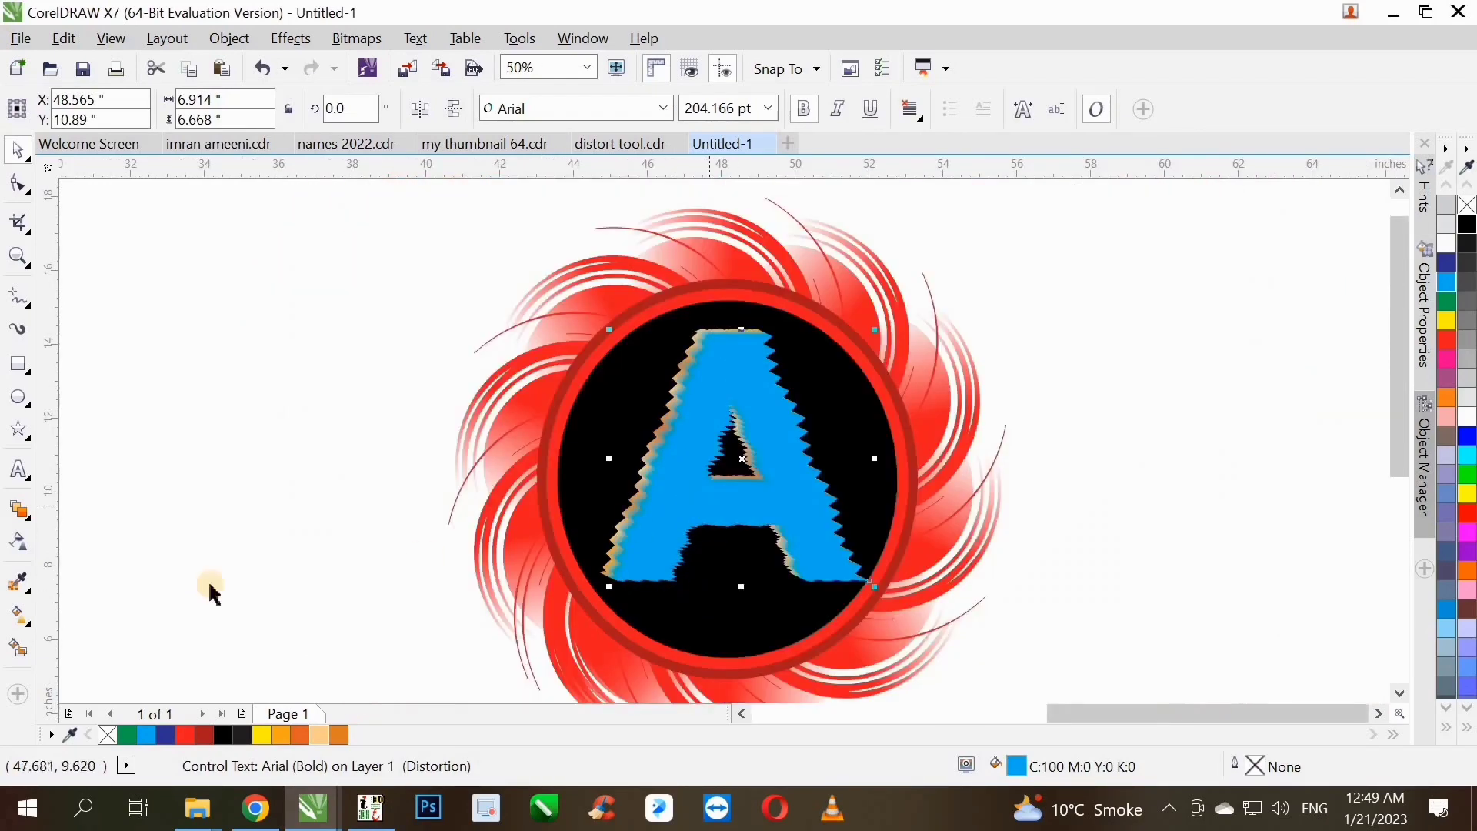
# - Apply a diagonal linear fountain fill to the blue front letter and set its end colours to reddish orange
pyautogui.click(19, 615)
pyautogui.moveTo(748, 355); pyautogui.dragTo(669, 562)
pyautogui.click(305, 735)
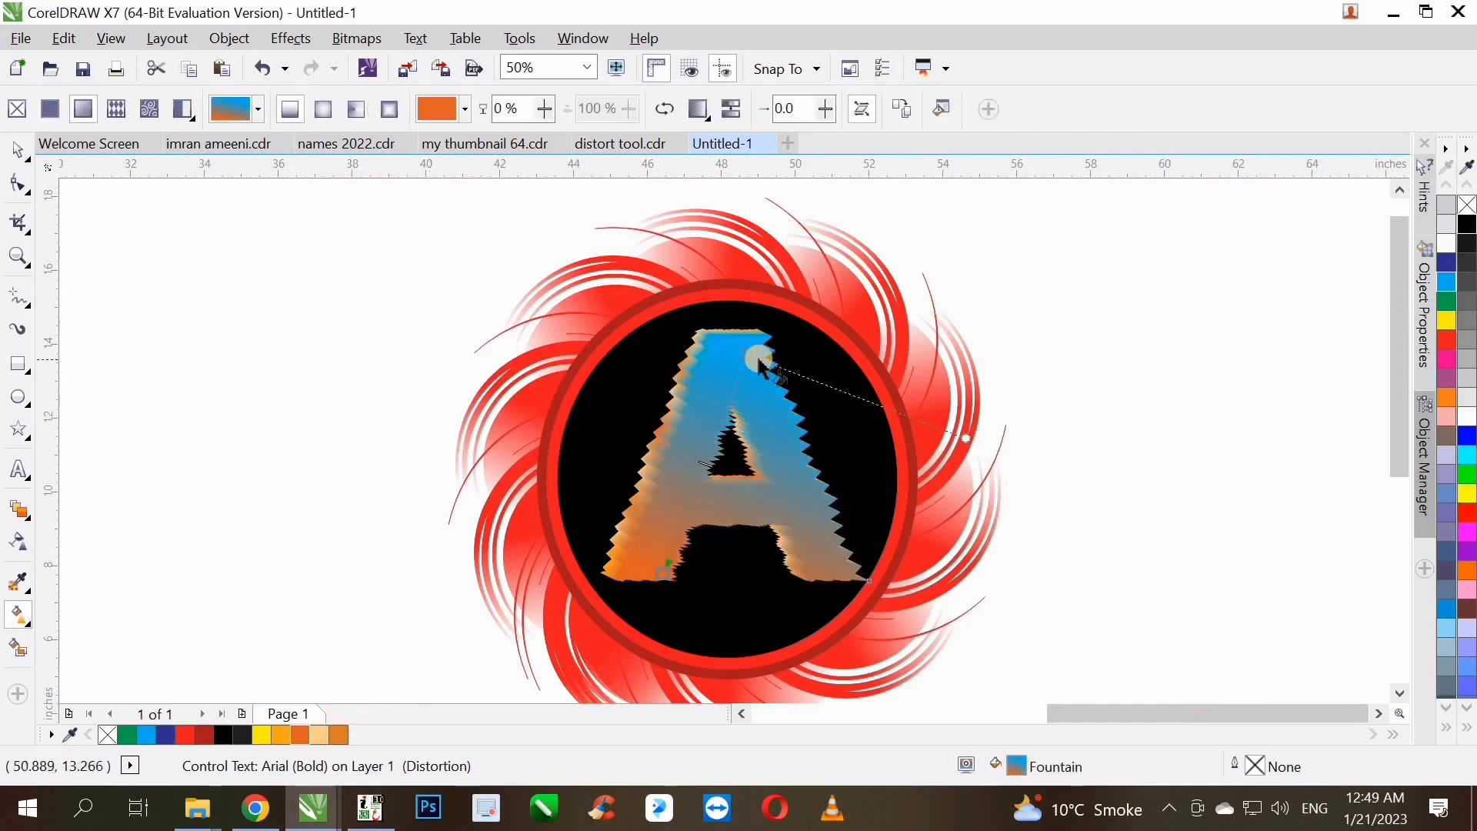
# - Add intermediate stops along the front letter's gradient, with light orange in the middle and golden orange on either side
pyautogui.doubleClick(718, 447)
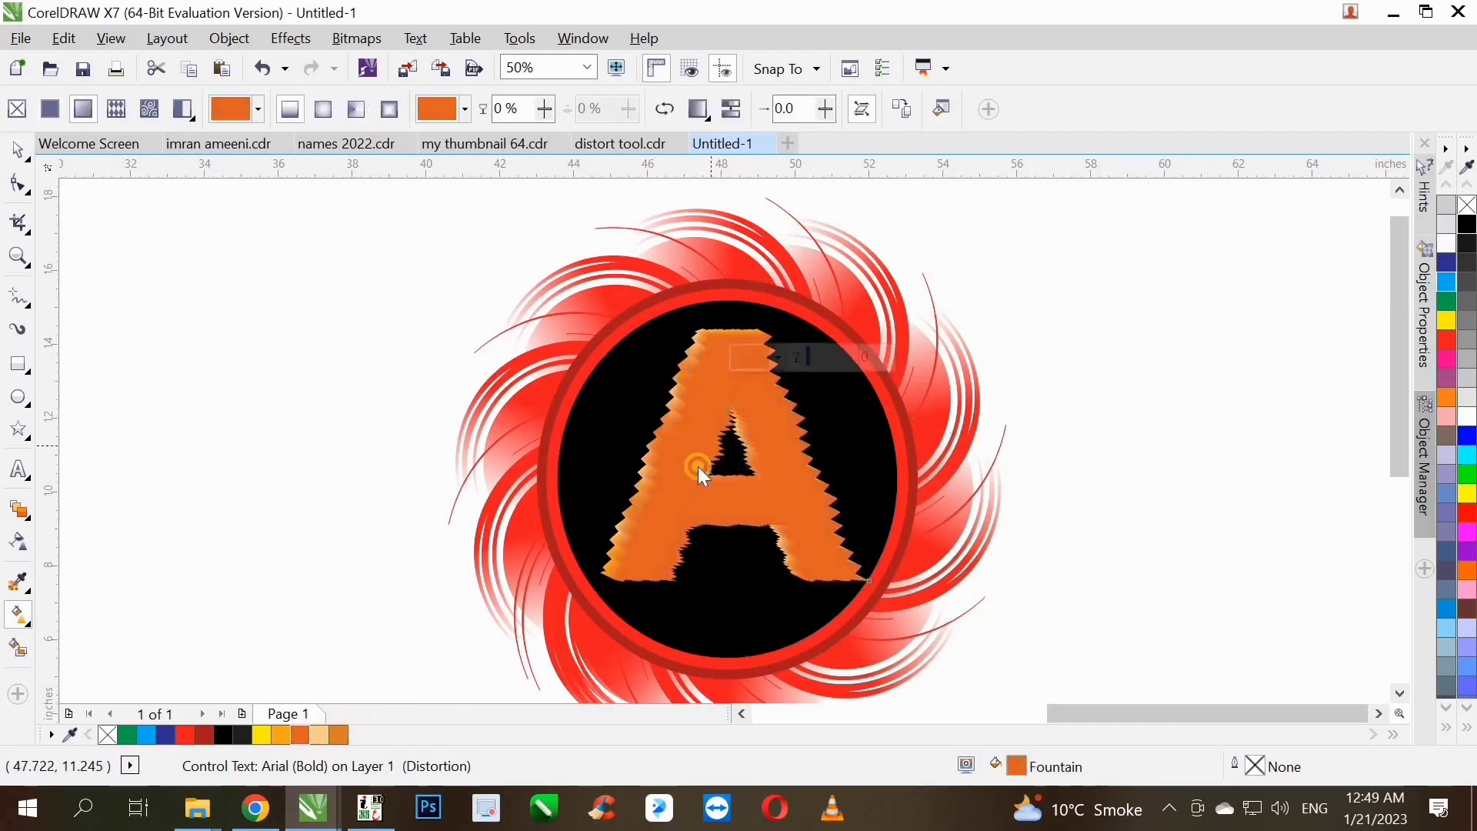
pyautogui.click(291, 736)
pyautogui.click(263, 736)
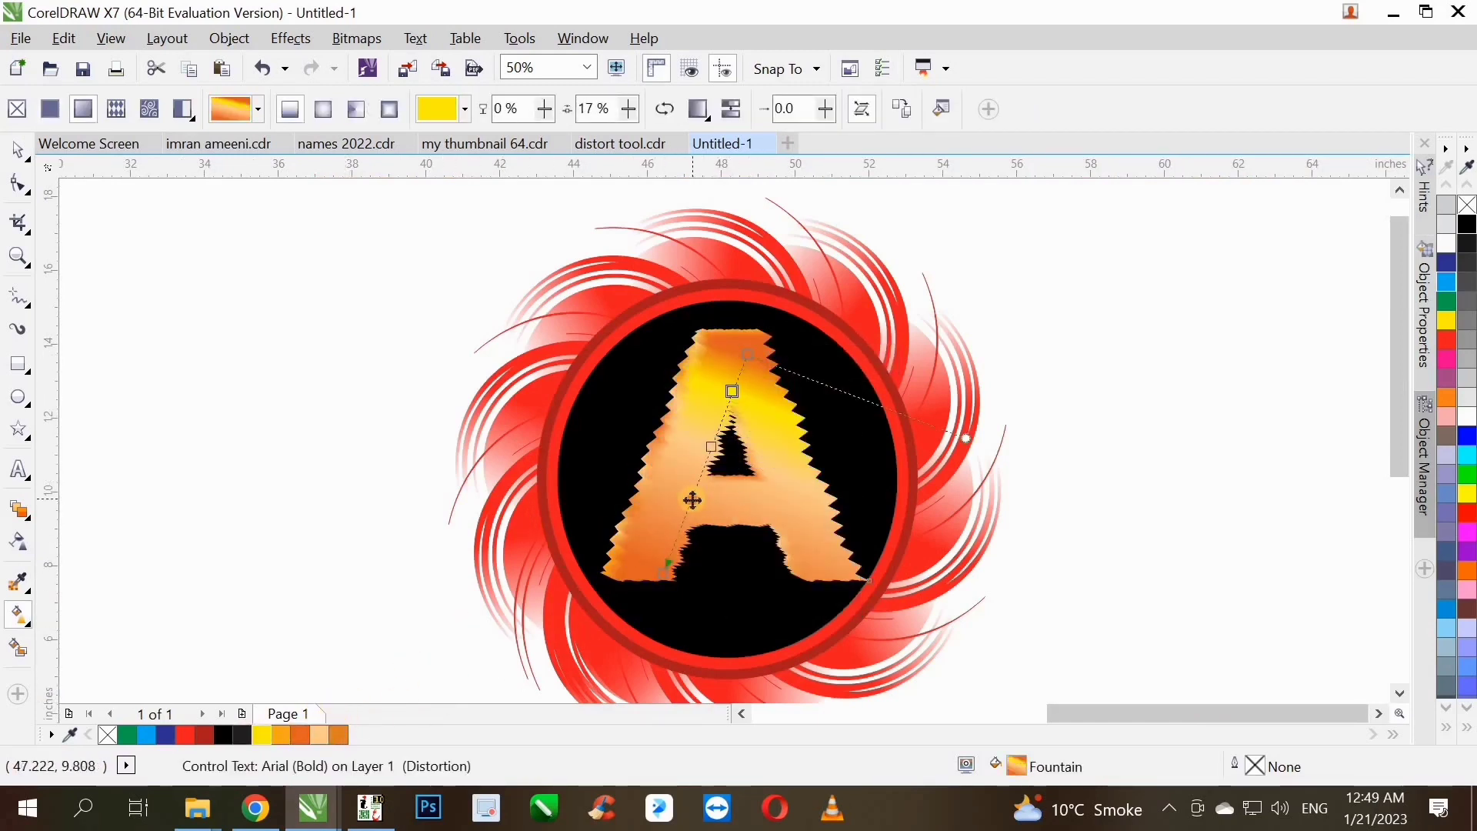
pyautogui.doubleClick(692, 499)
pyautogui.click(264, 736)
pyautogui.click(280, 736)
pyautogui.click(732, 392)
pyautogui.click(277, 733)
# - Add light orange stops between the existing ones on the front letter's gradient, including at 81% and 7%
pyautogui.doubleClick(679, 532)
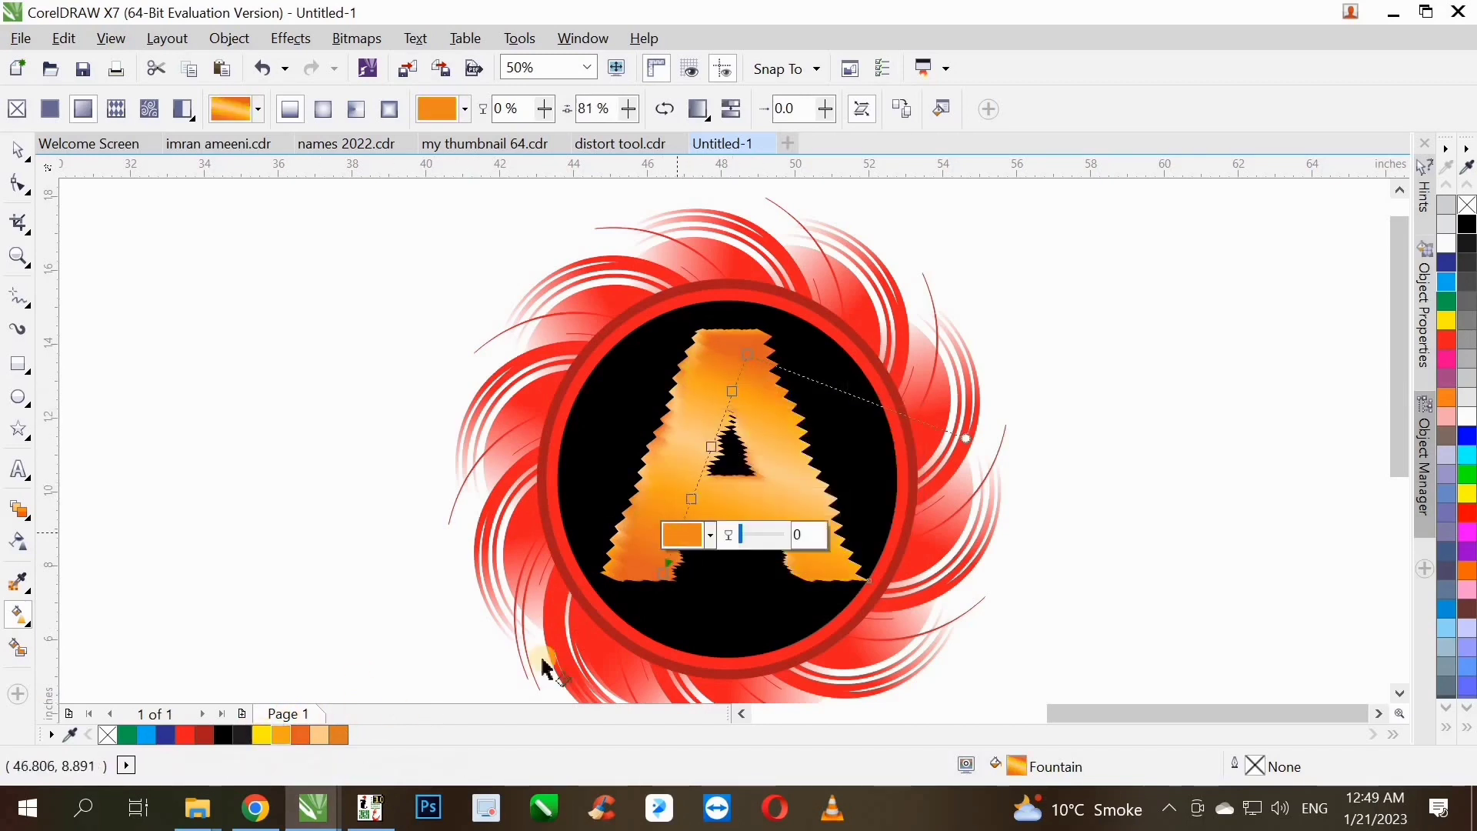
pyautogui.click(319, 735)
pyautogui.doubleClick(724, 414)
pyautogui.click(319, 735)
pyautogui.doubleClick(742, 371)
pyautogui.click(319, 736)
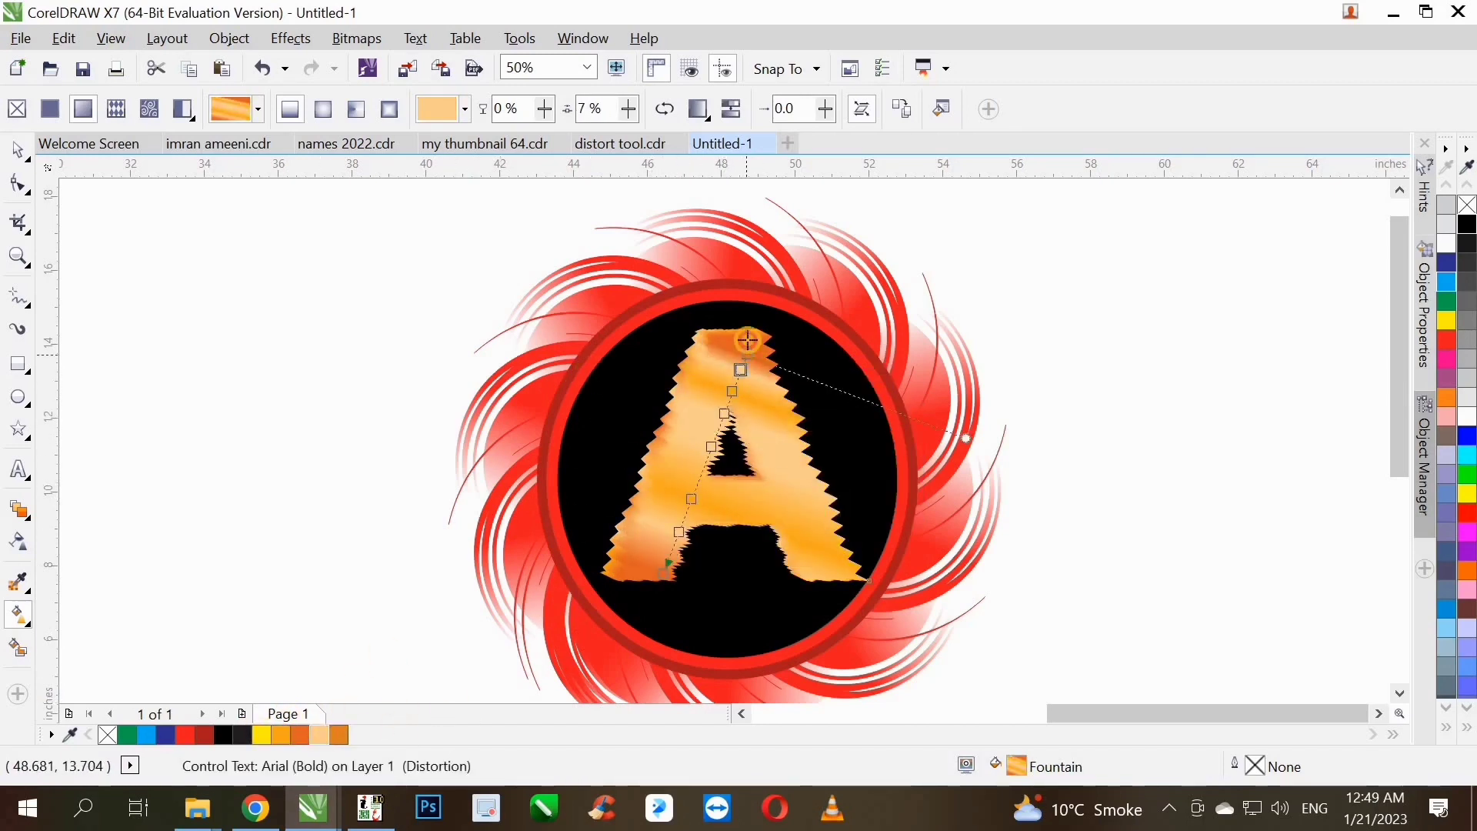
# - Replace the front letter's gradient with a white fill and finish editing the fill
pyautogui.click(747, 354)
pyautogui.click(664, 572)
pyautogui.click(18, 150)
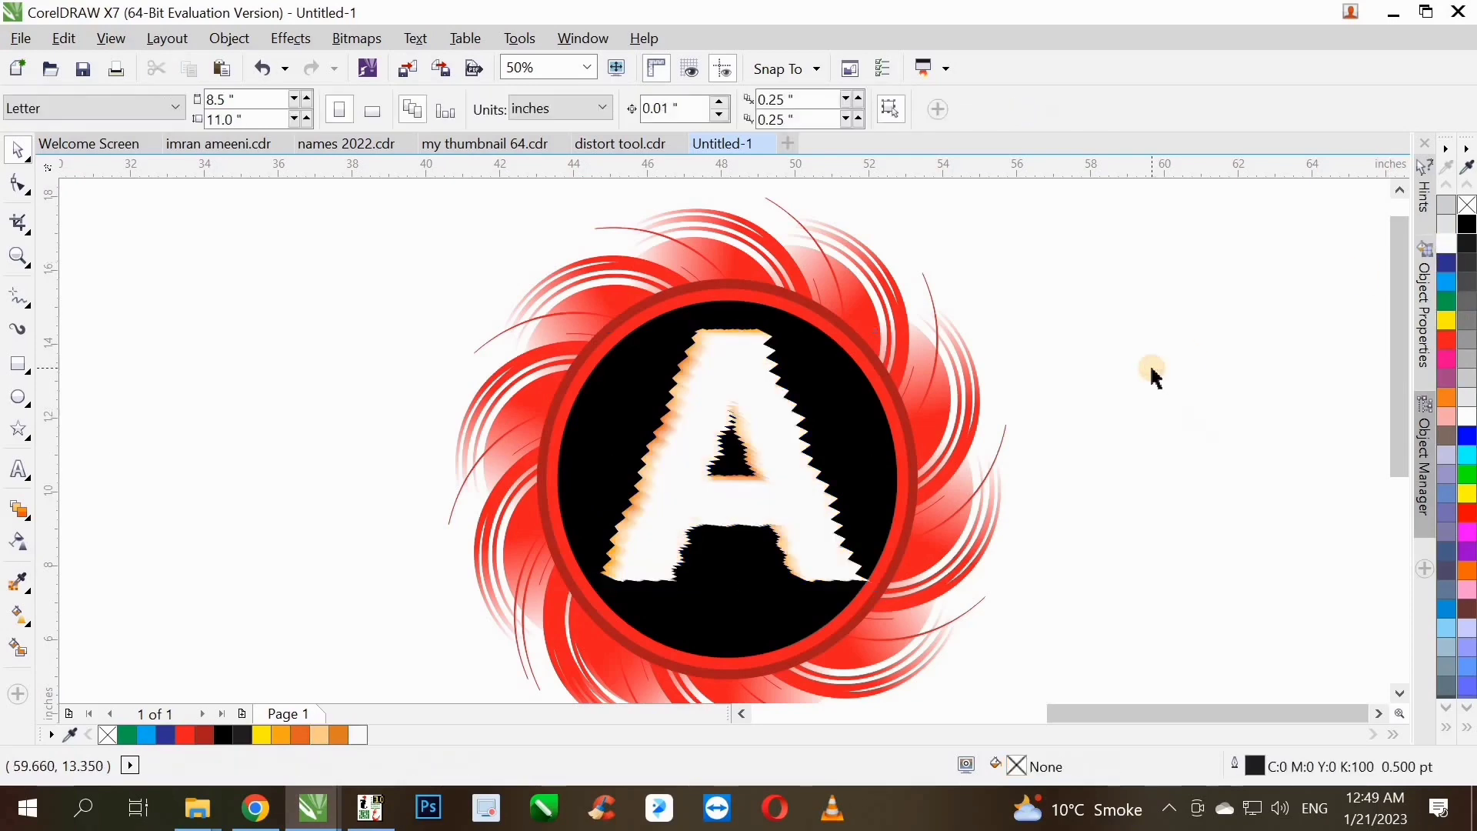
pyautogui.scroll(2, 669, 511)
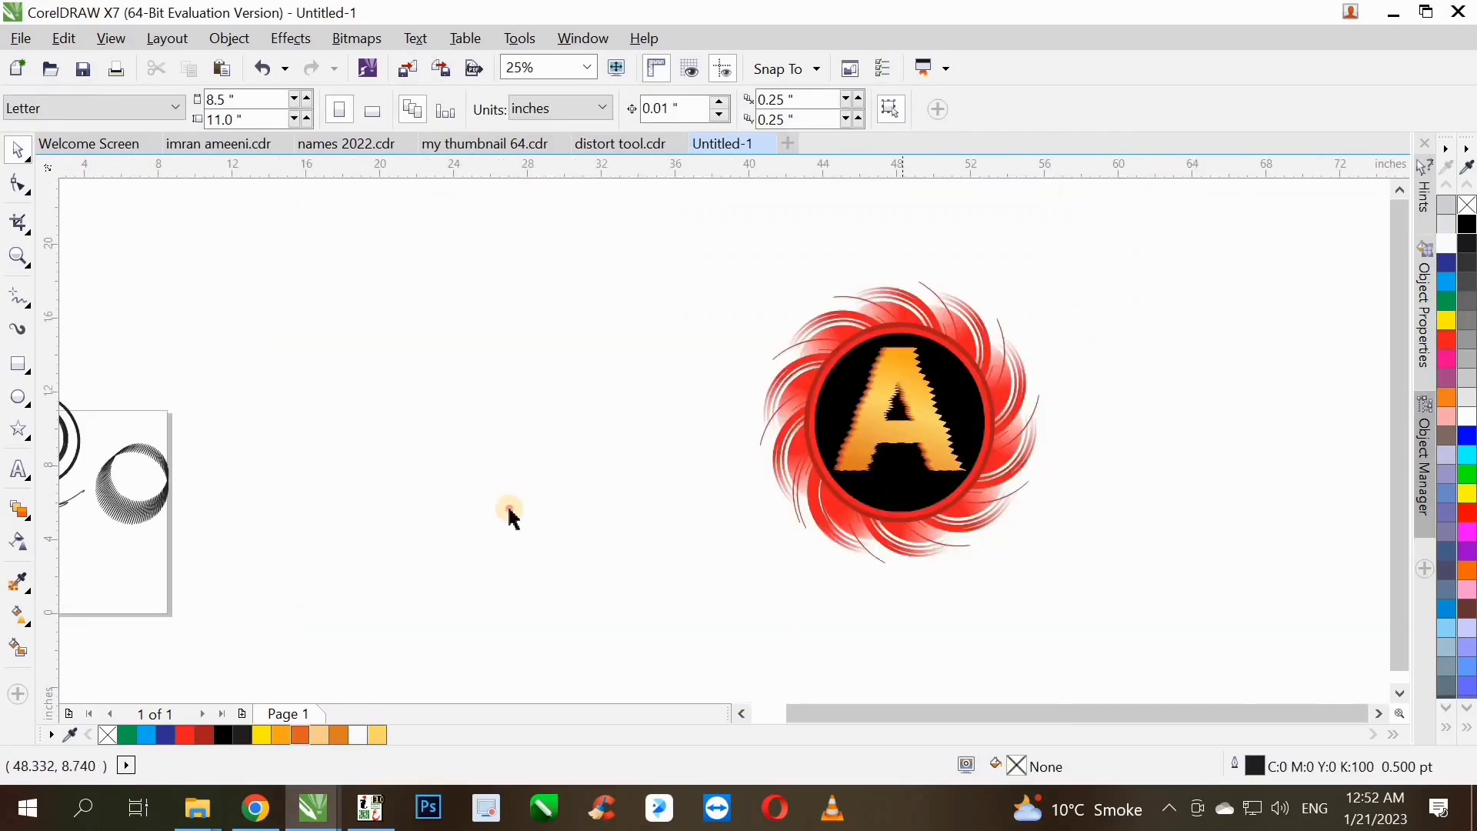
pyautogui.scroll(-1, 814, 358)
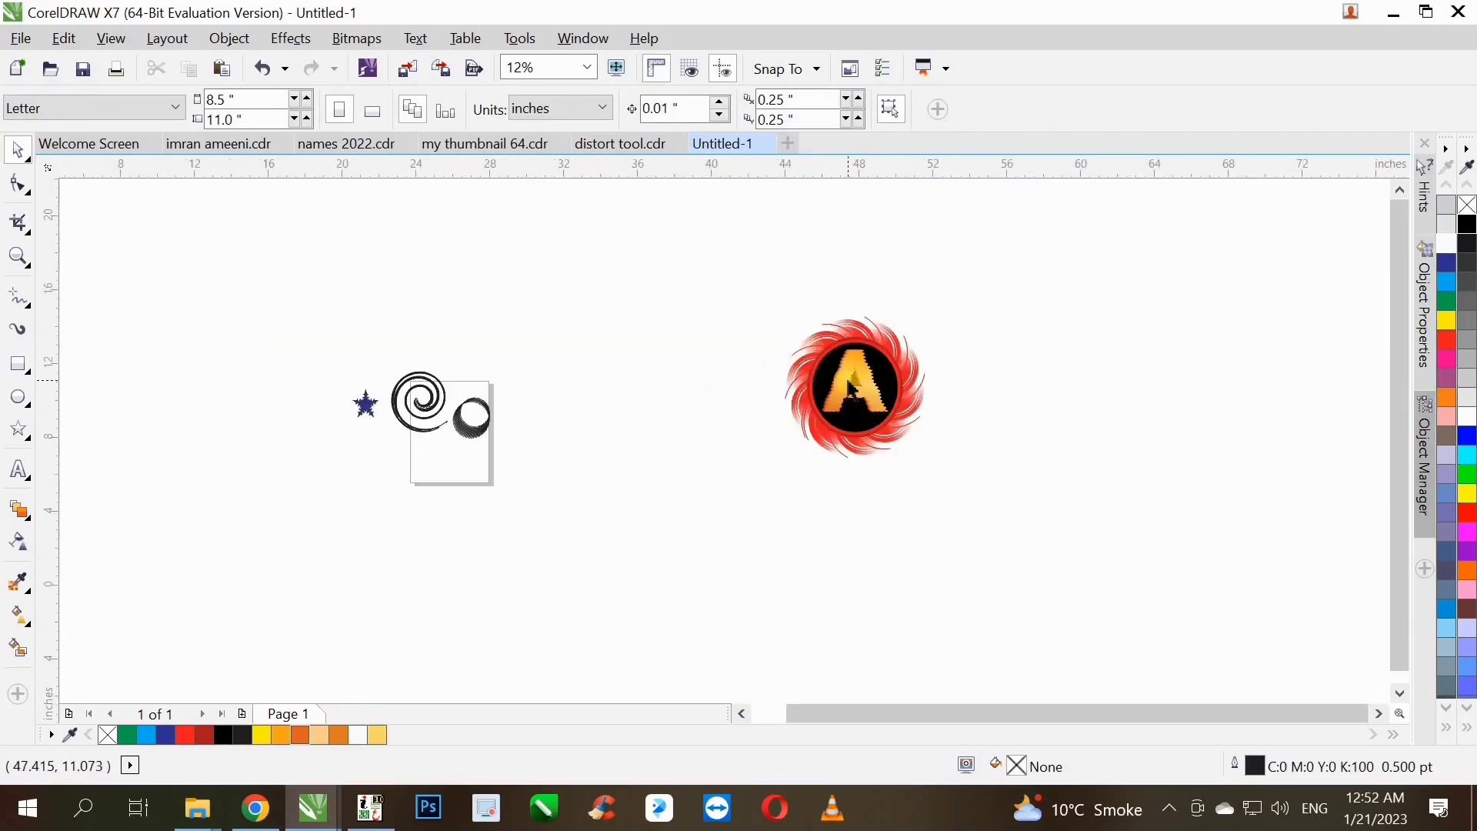
pyautogui.scroll(1, 846, 389)
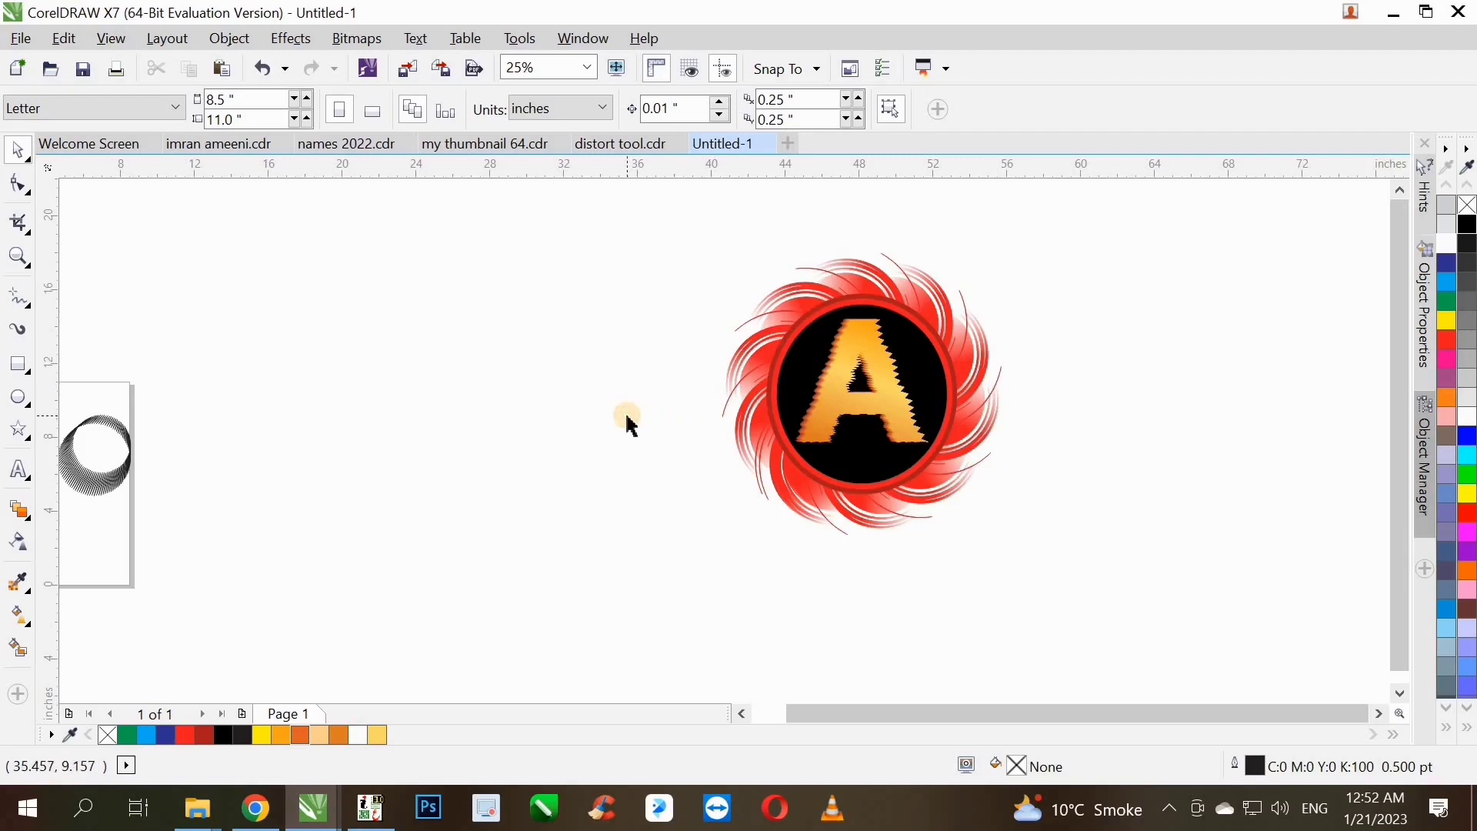